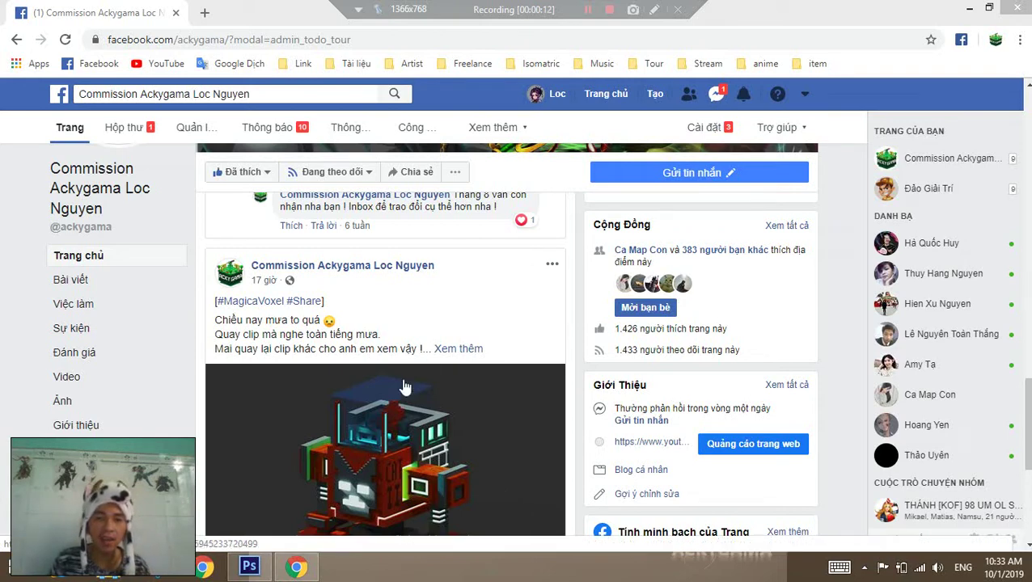
# Open a new Chrome tab showing the Google start page beside the Facebook tab.
pyautogui.click(205, 15)
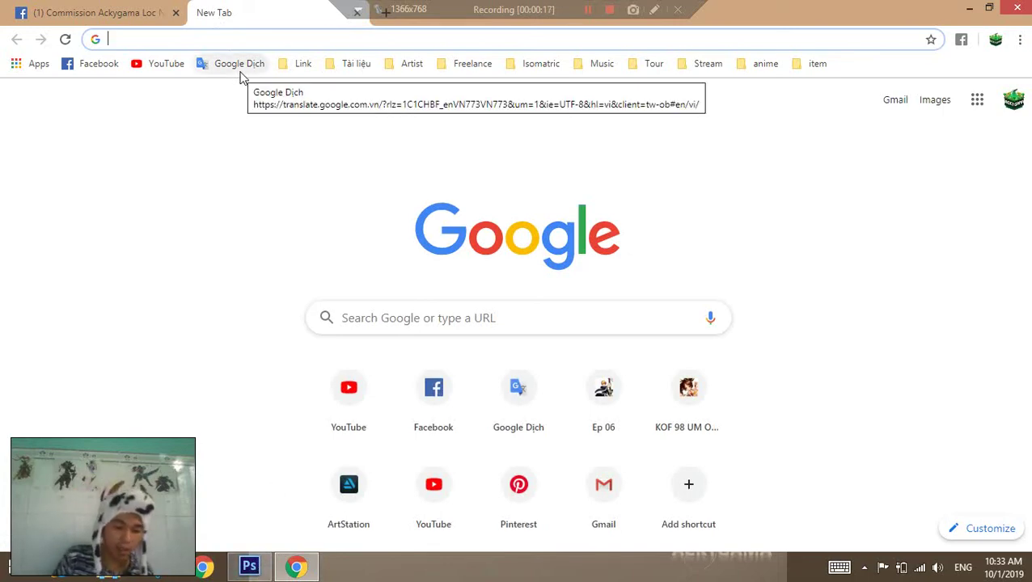
# Search Google for 'line of action là gì' and scroll through the results.
pyautogui.write('line of action là gì')
pyautogui.press('Return')
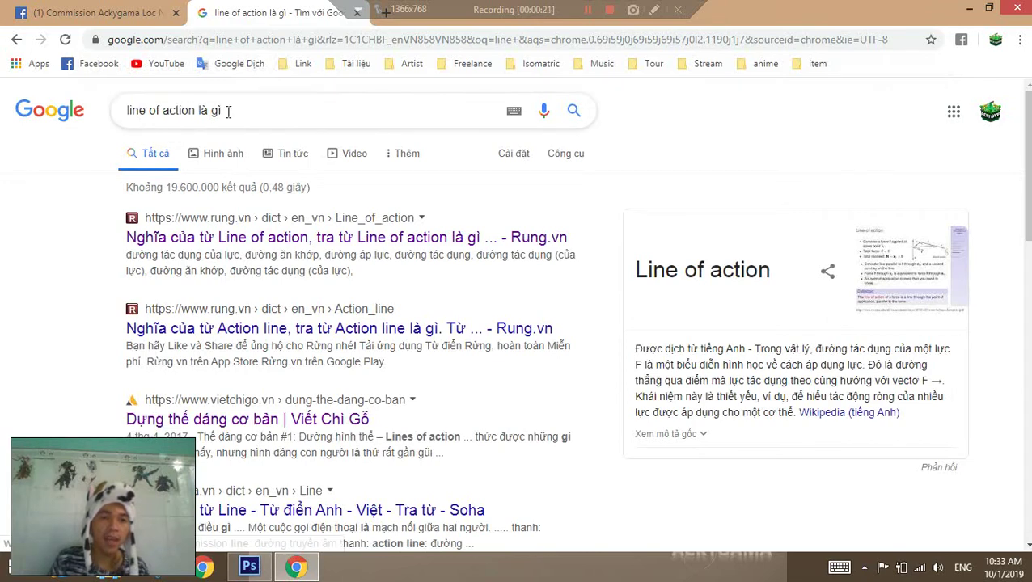
pyautogui.scroll(-1, 246, 331)
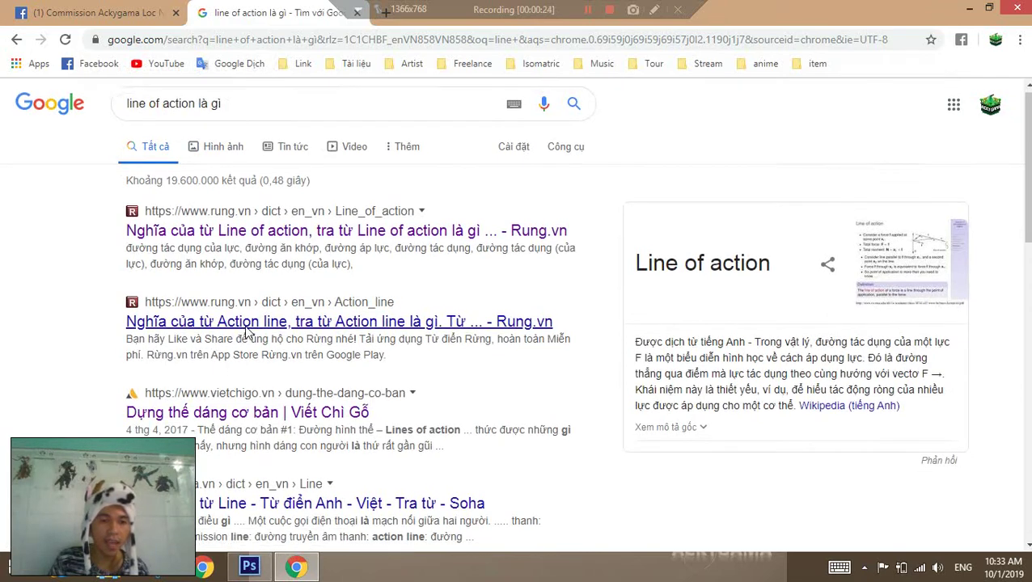
# Read the vietchigo.vn 'Dựng thế dáng cơ bản' article's lines-of-action section, then return to Facebook.
pyautogui.click(249, 340)
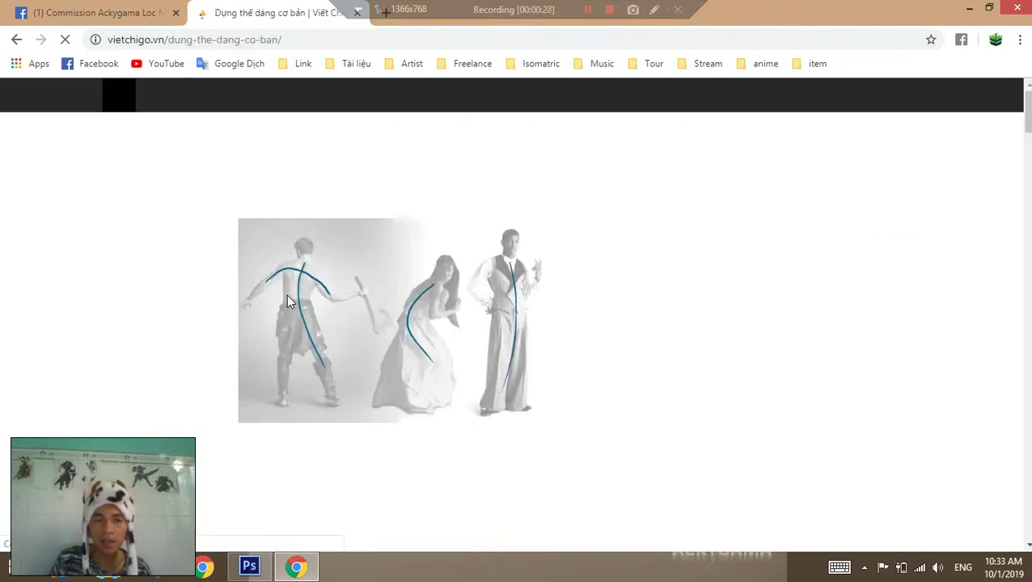
pyautogui.scroll(-2, 362, 365)
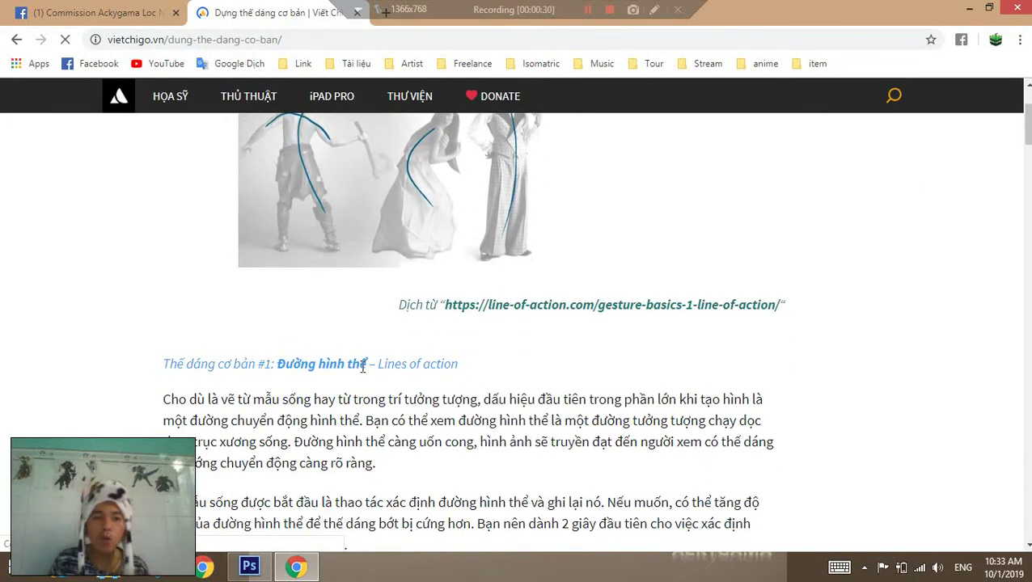
pyautogui.scroll(-3, 374, 349)
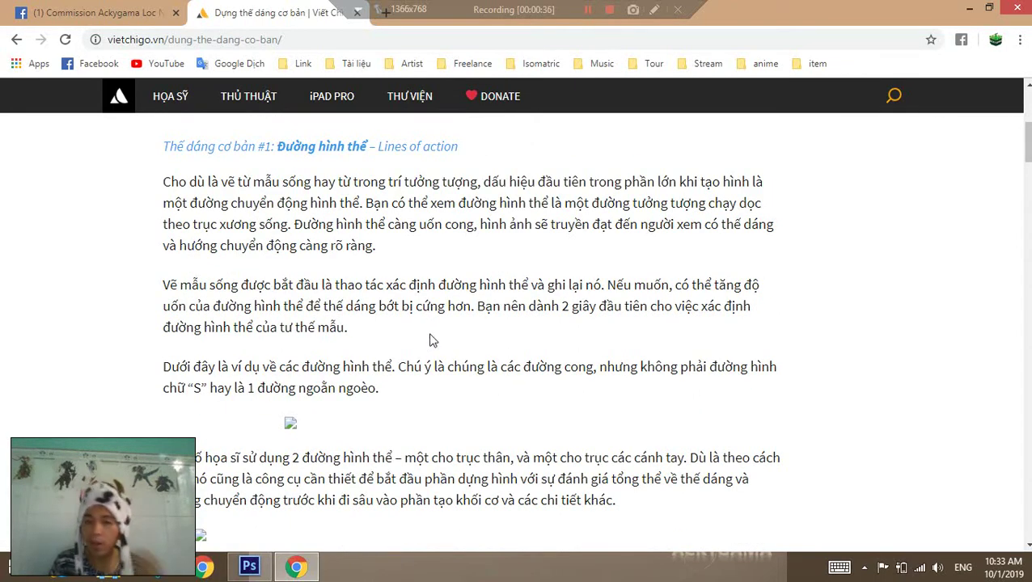
pyautogui.scroll(-2, 431, 356)
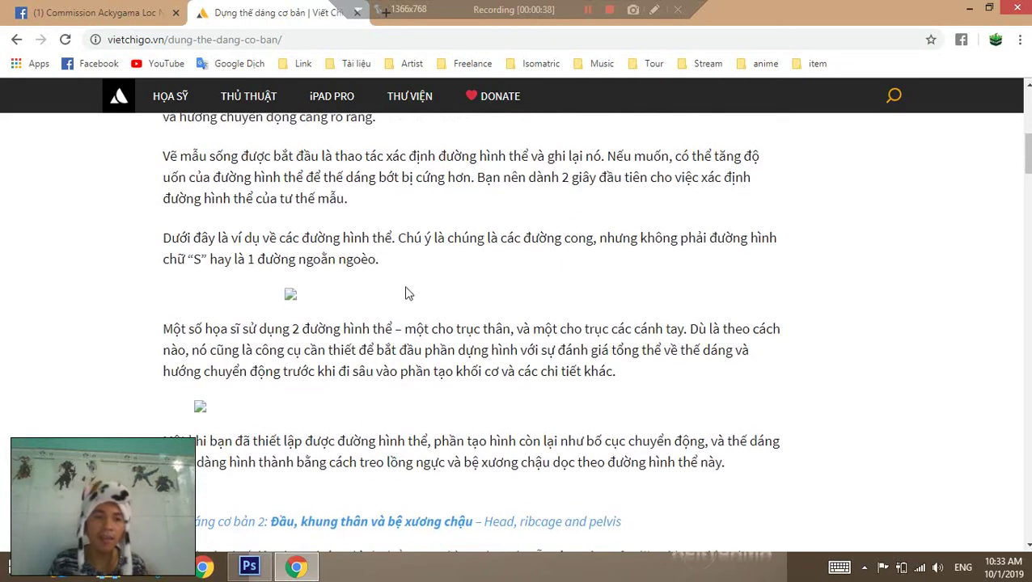
pyautogui.scroll(3, 416, 404)
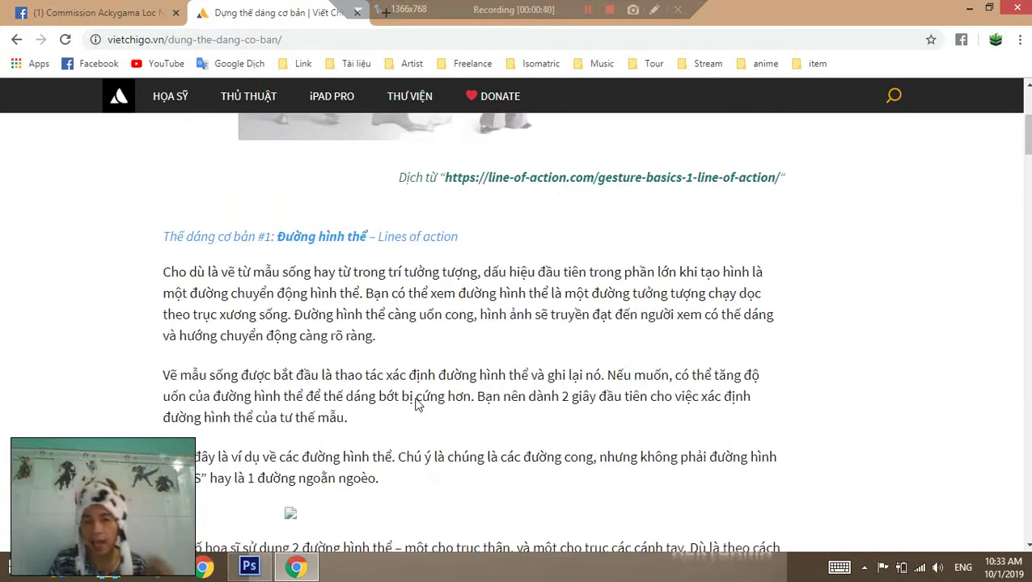
pyautogui.scroll(4, 416, 404)
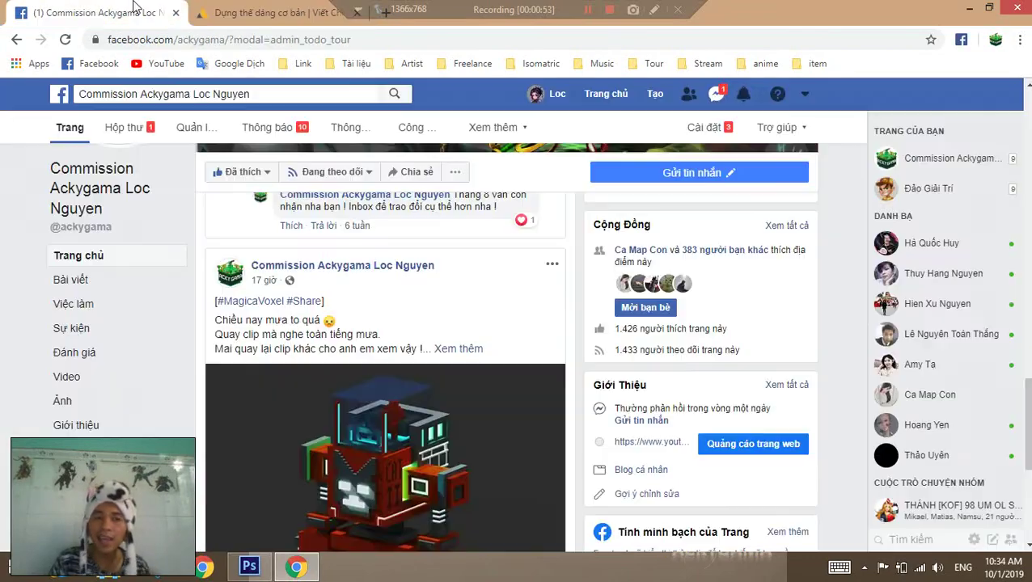
pyautogui.click(137, 10)
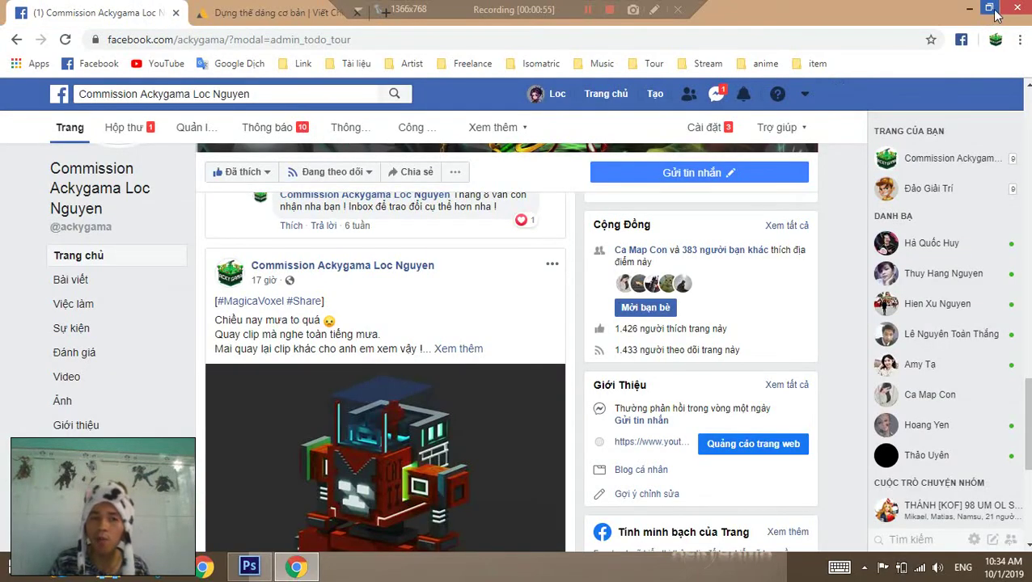
# Switch to Pose.psd in Photoshop, expand the chuatot group and select its net copy layer.
pyautogui.hotkey('alt', 'Tab')
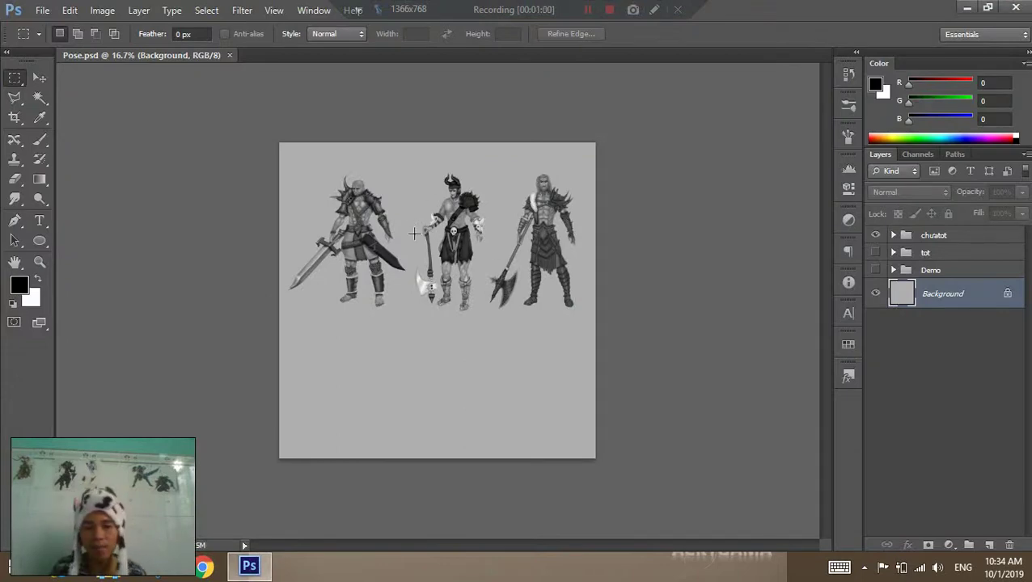
pyautogui.press('z')
pyautogui.click(397, 213)
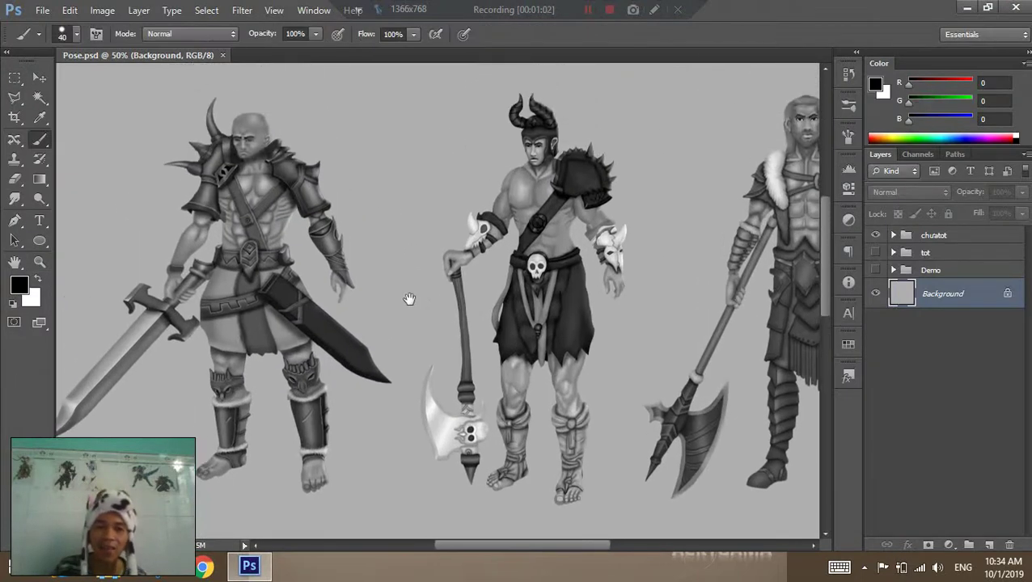
pyautogui.keyDown('alt'); pyautogui.click(433, 283); pyautogui.keyUp('alt')
pyautogui.click(947, 235)
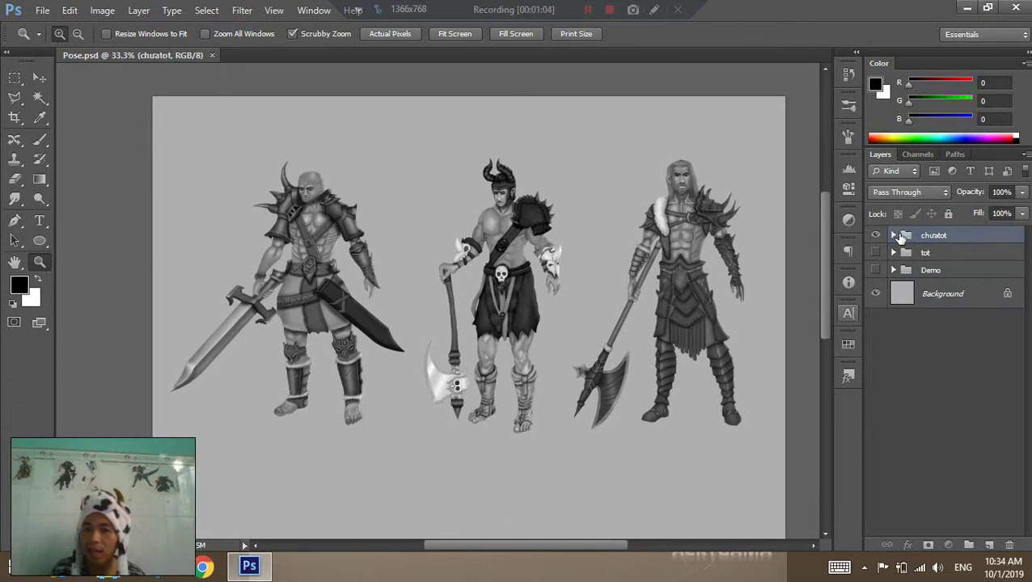
pyautogui.click(893, 235)
pyautogui.click(945, 267)
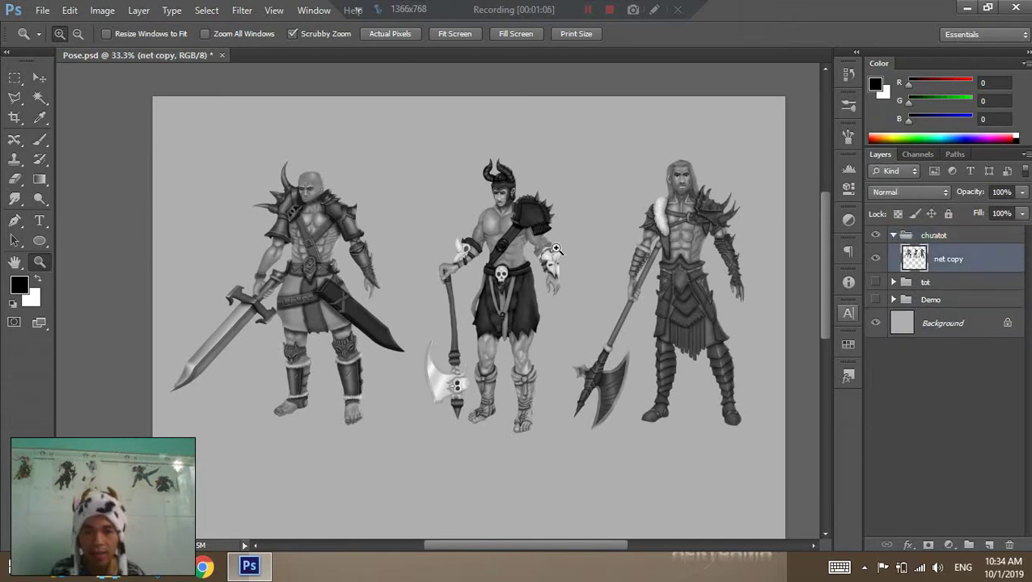
# Take the brush, make white the paint colour and try test strokes, undoing them.
pyautogui.press('b')
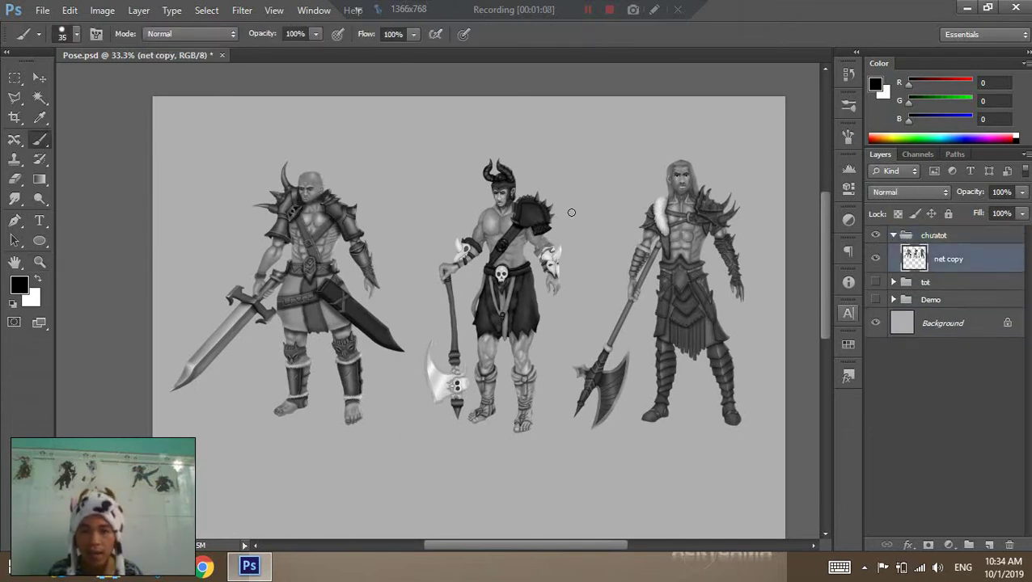
pyautogui.moveTo(659, 162); pyautogui.dragTo(346, 273)
pyautogui.hotkey('ctrl', 'z')
pyautogui.press('x')
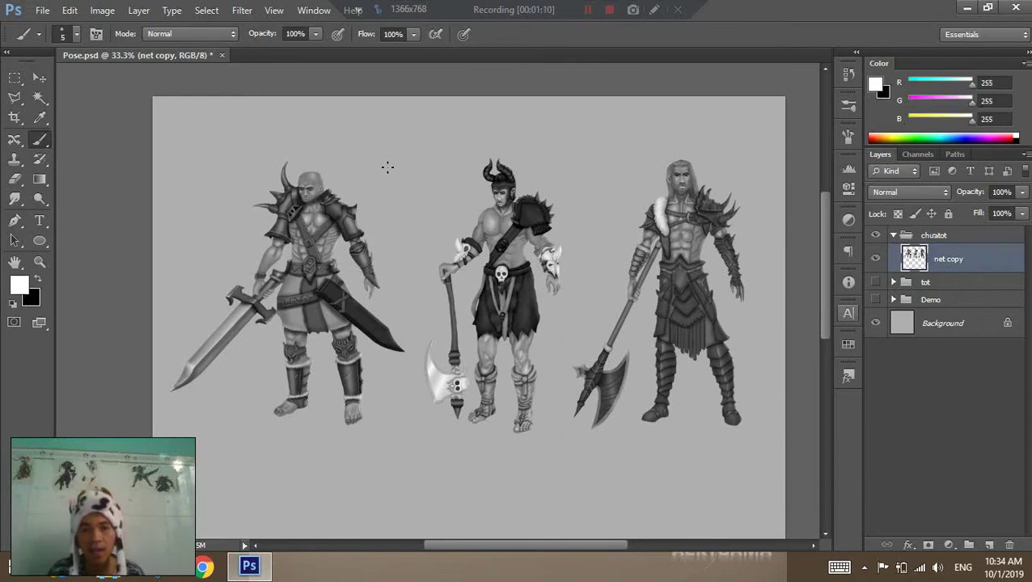
pyautogui.moveTo(267, 137); pyautogui.dragTo(639, 118)
pyautogui.moveTo(776, 188)
pyautogui.mouseDown()
pyautogui.moveTo(277, 148)
pyautogui.moveTo(273, 212)
pyautogui.mouseUp()
pyautogui.hotkey('ctrl', 'z')
pyautogui.hotkey('ctrl', 'z')
# Try several more white strokes on net copy, undoing each one.
pyautogui.moveTo(264, 146); pyautogui.dragTo(267, 174)
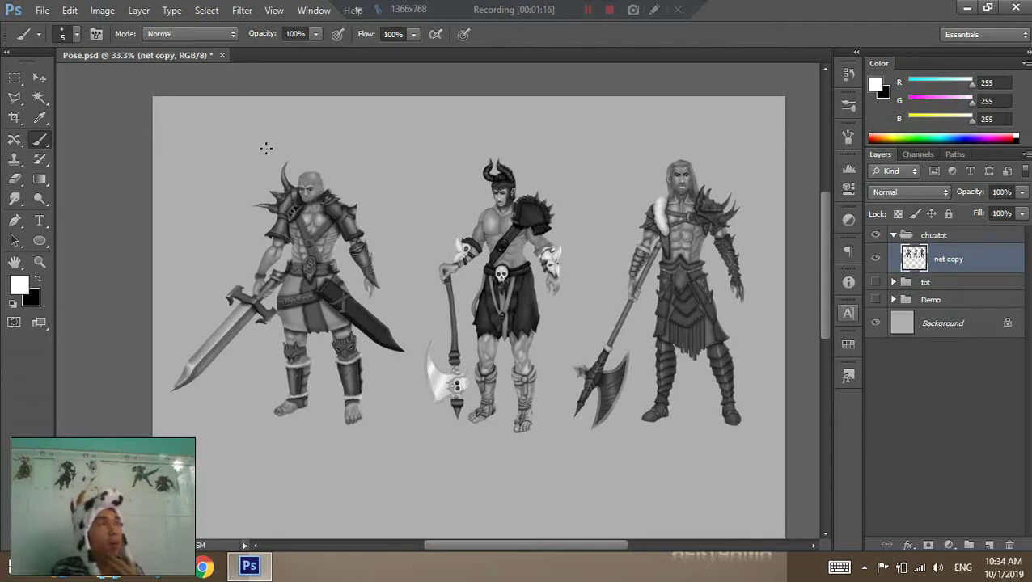
pyautogui.hotkey('ctrl', 'z')
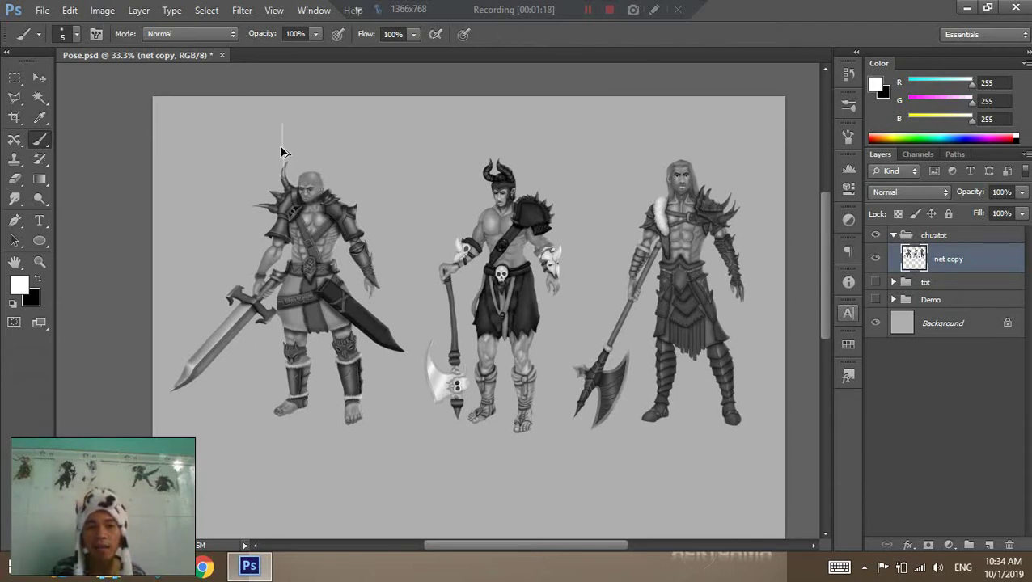
pyautogui.click(877, 250)
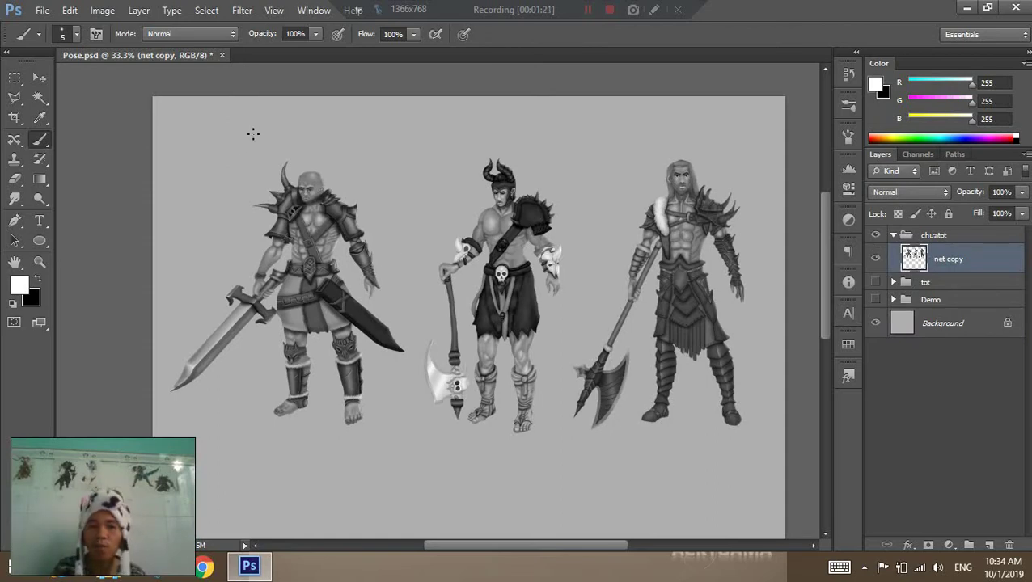
pyautogui.moveTo(216, 150); pyautogui.dragTo(346, 166)
pyautogui.hotkey('ctrl', 'z')
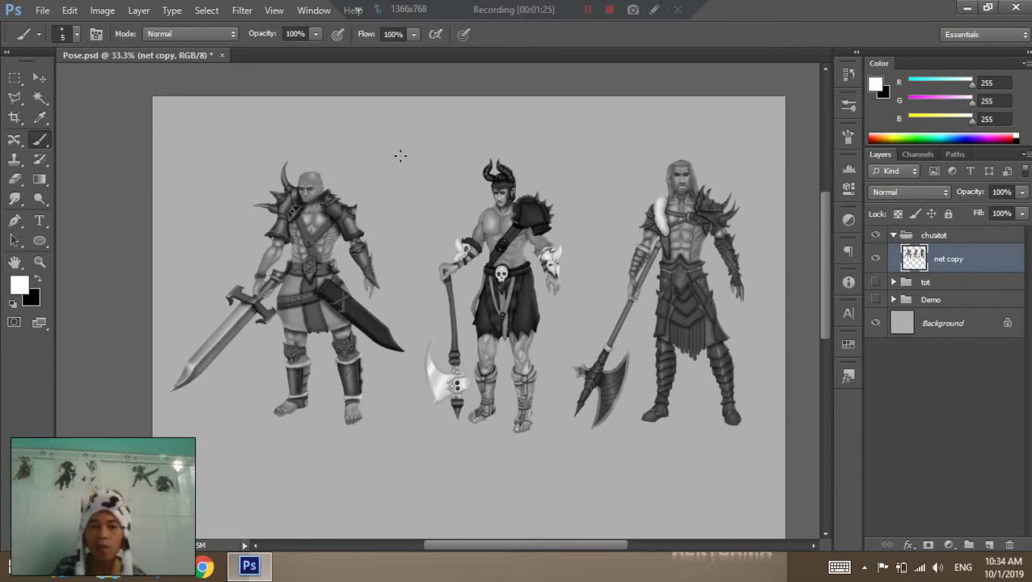
pyautogui.moveTo(214, 167); pyautogui.dragTo(311, 162)
pyautogui.hotkey('ctrl', 'z')
pyautogui.moveTo(522, 143); pyautogui.dragTo(517, 142)
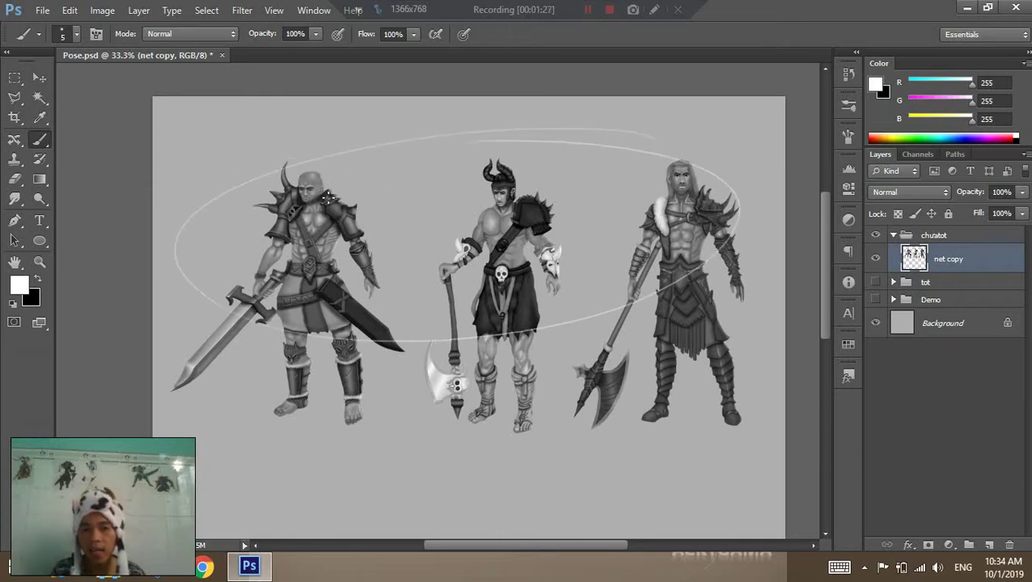
pyautogui.hotkey('ctrl', 'z')
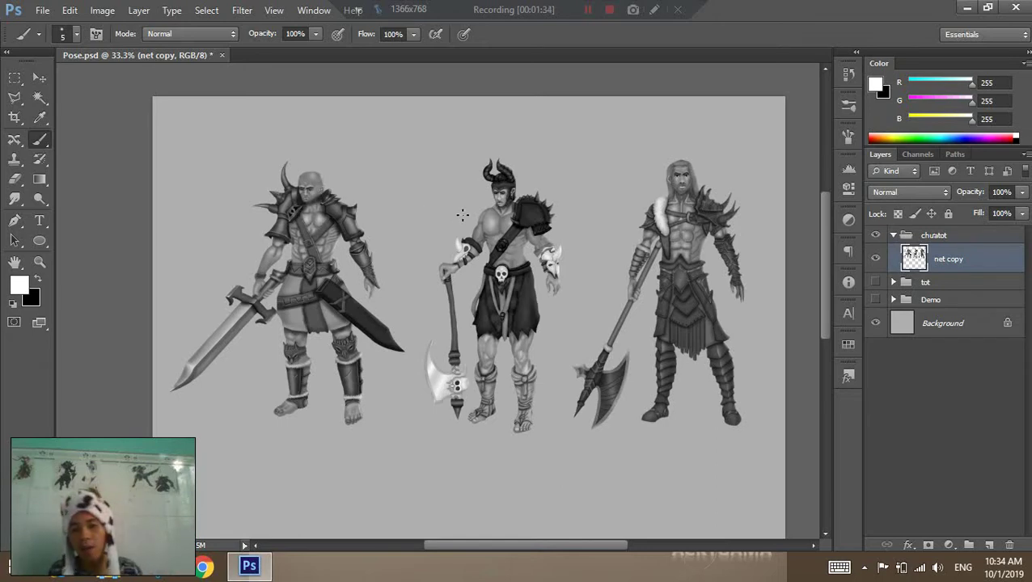
# Choose red as the paint colour and frame the three figures at 50% zoom.
pyautogui.click(875, 86)
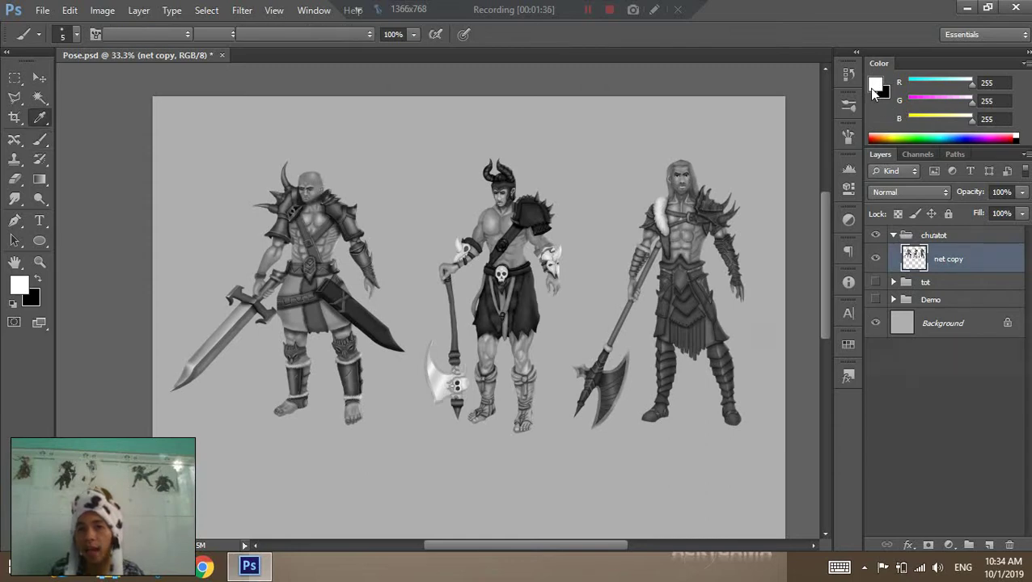
pyautogui.write('100')
pyautogui.press('Return')
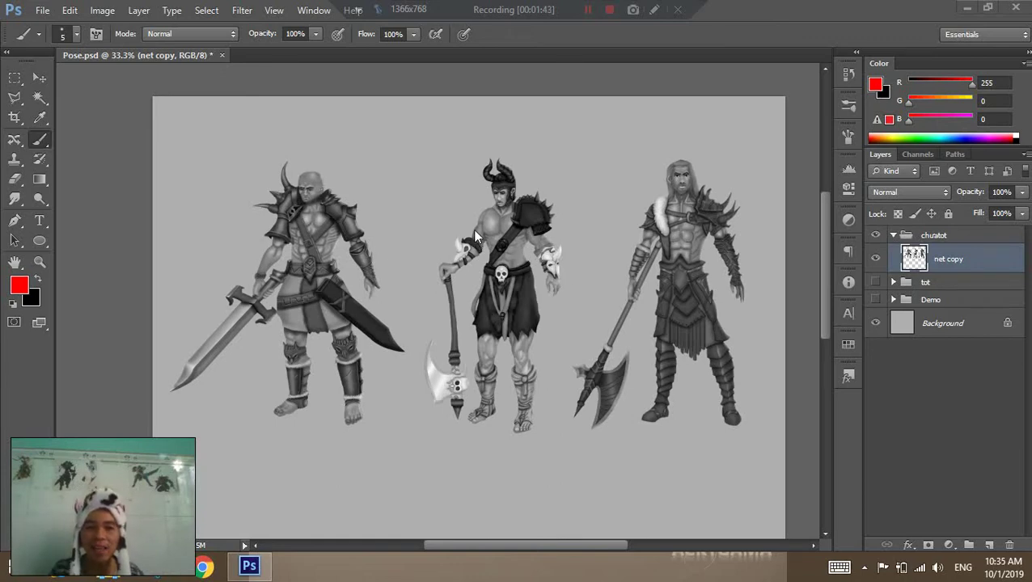
pyautogui.press('z')
pyautogui.click(340, 247)
pyautogui.press('b')
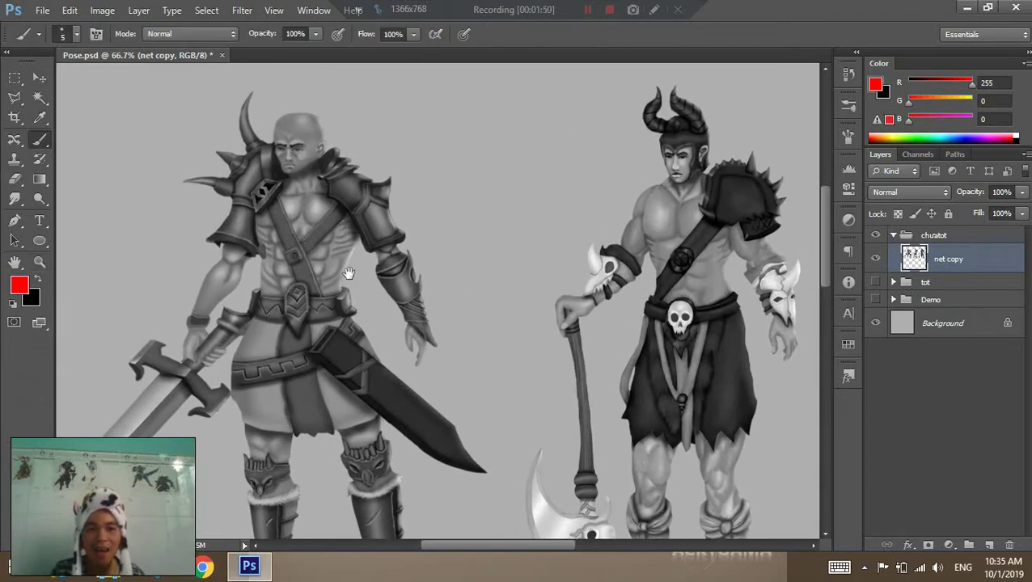
pyautogui.scroll(3, 366, 199)
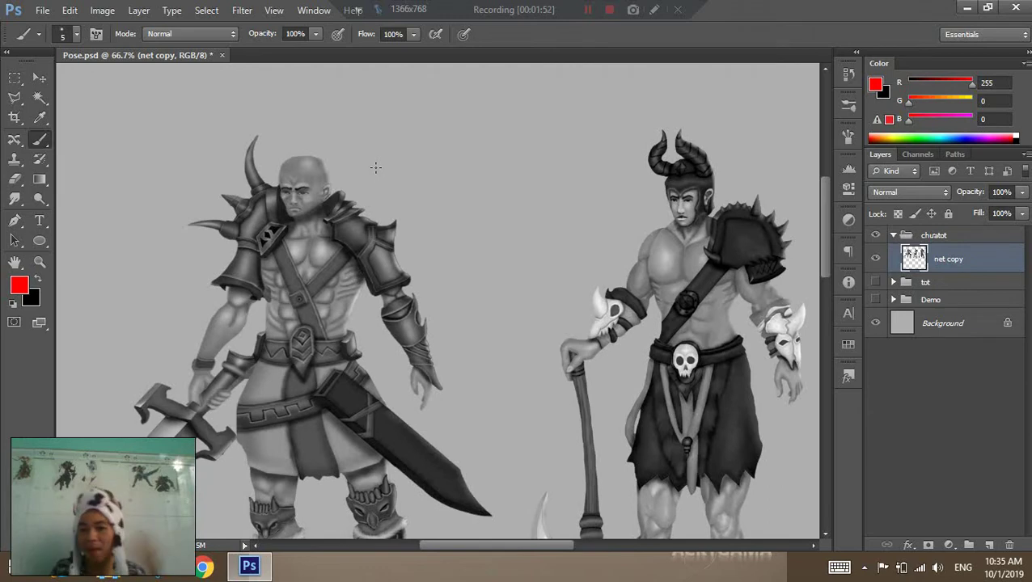
pyautogui.keyDown('alt'); pyautogui.click(416, 201); pyautogui.keyUp('alt')
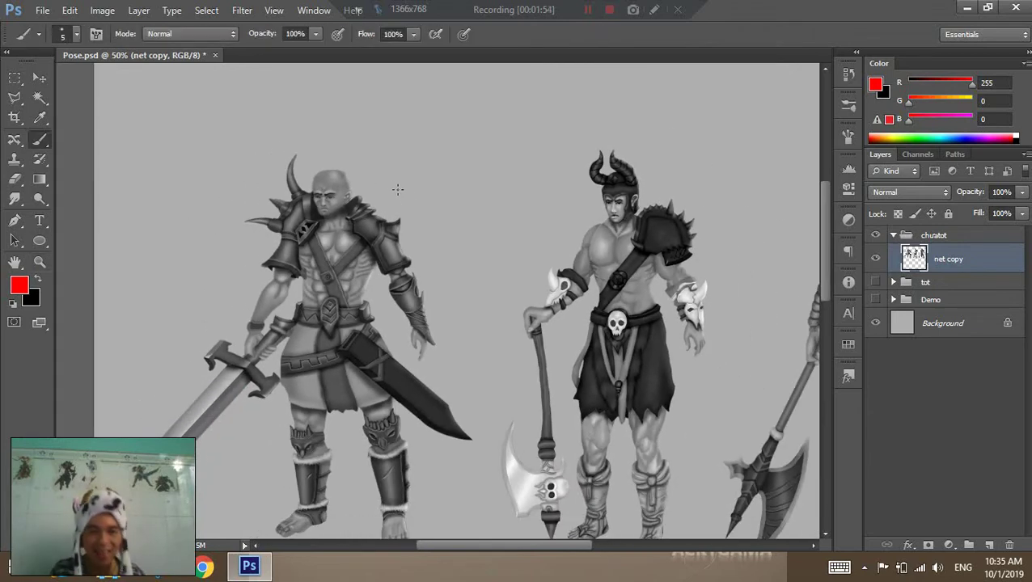
pyautogui.moveTo(370, 168); pyautogui.dragTo(403, 158)
pyautogui.moveTo(564, 199); pyautogui.dragTo(546, 203)
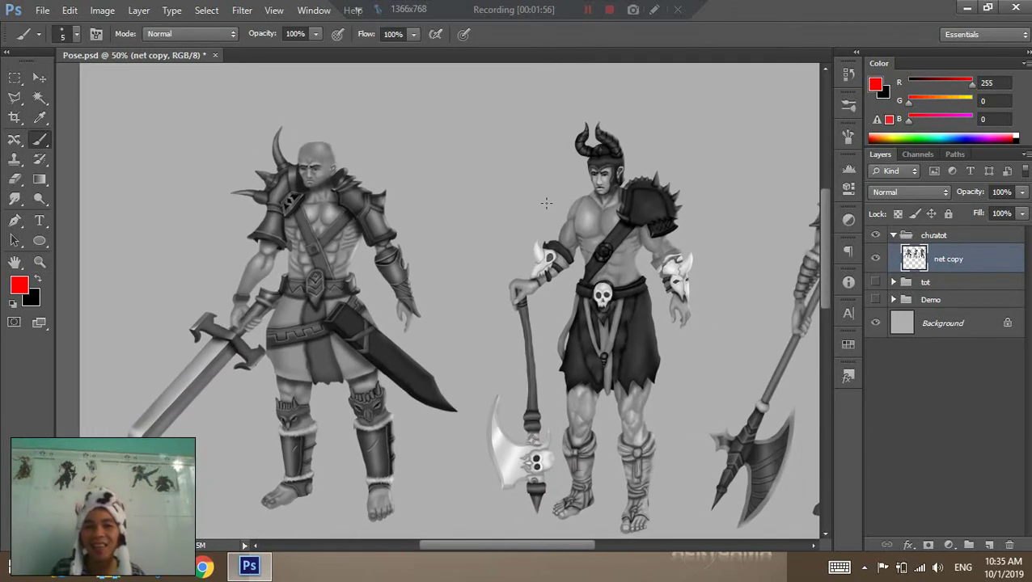
pyautogui.moveTo(435, 201); pyautogui.dragTo(454, 160)
pyautogui.moveTo(502, 242); pyautogui.dragTo(461, 195)
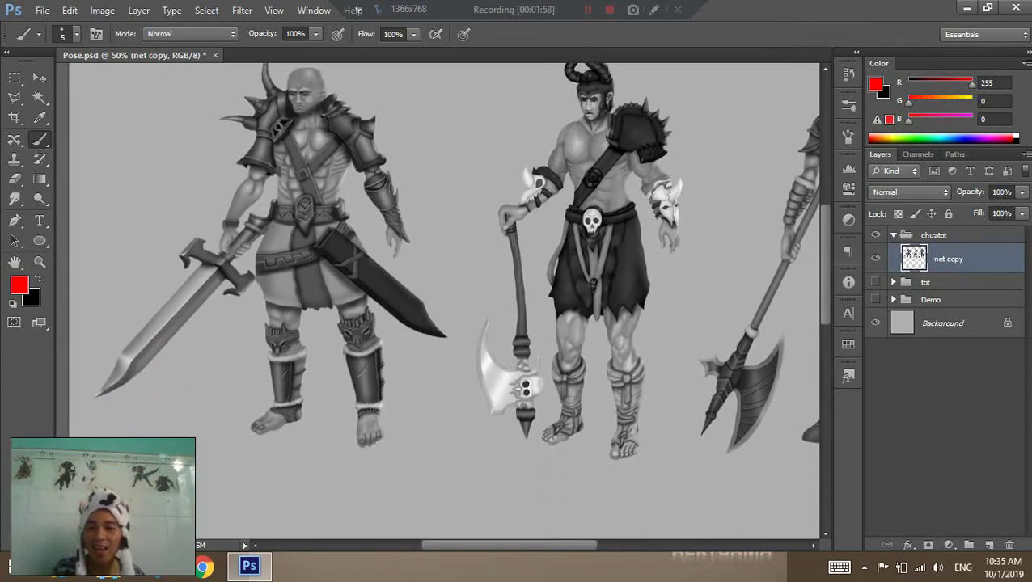
pyautogui.moveTo(417, 152); pyautogui.dragTo(434, 205)
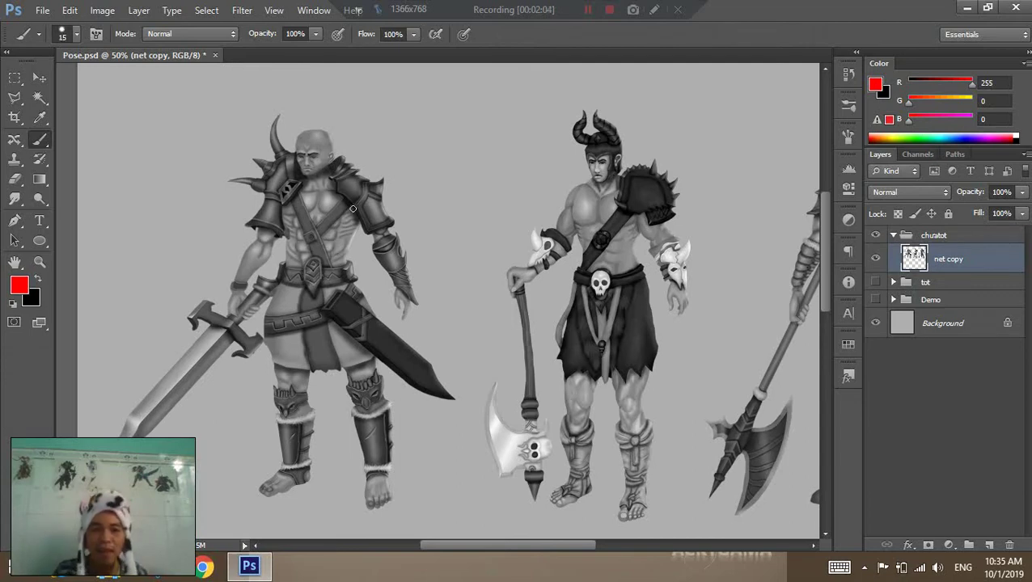
pyautogui.scroll(2, 396, 180)
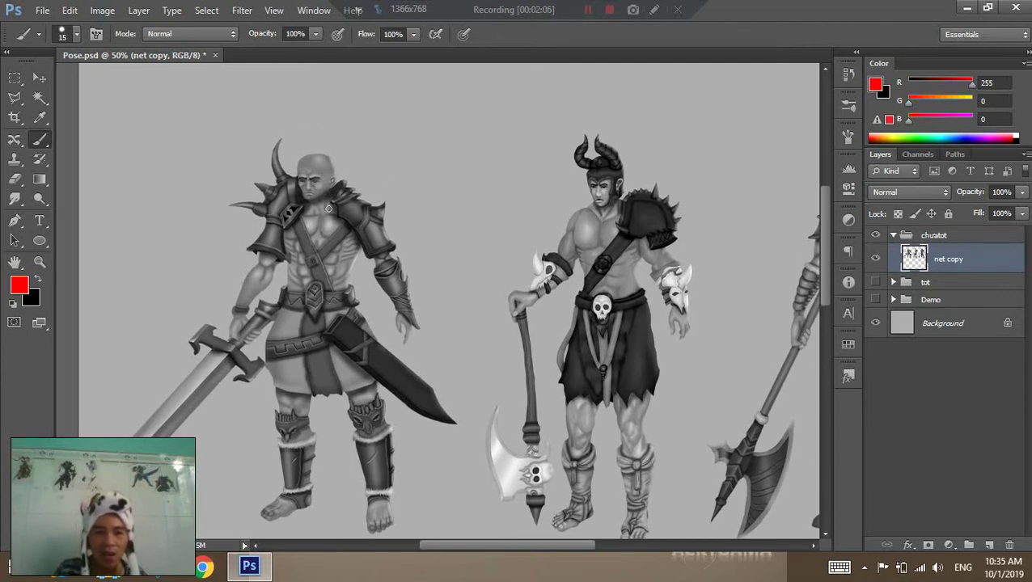
# Draw red arrow strokes toward the left and middle figures' chest and shoulder.
pyautogui.moveTo(380, 156)
pyautogui.mouseDown()
pyautogui.moveTo(341, 212)
pyautogui.moveTo(351, 219)
pyautogui.mouseUp()
pyautogui.moveTo(575, 226); pyautogui.dragTo(300, 262)
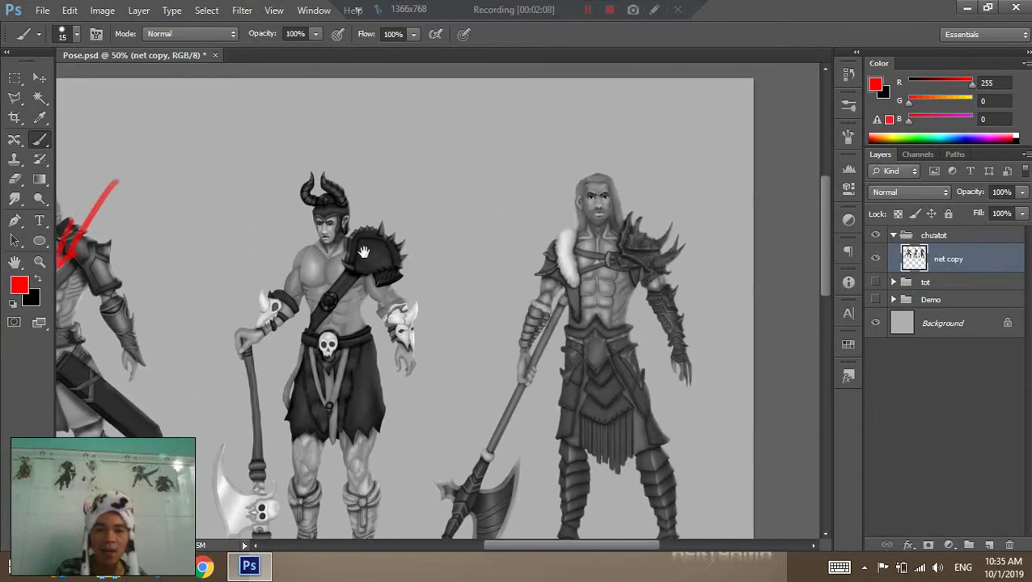
pyautogui.moveTo(488, 165); pyautogui.dragTo(397, 225)
pyautogui.moveTo(366, 254); pyautogui.dragTo(343, 261)
pyautogui.moveTo(344, 260); pyautogui.dragTo(378, 235)
pyautogui.moveTo(343, 261); pyautogui.dragTo(391, 249)
pyautogui.moveTo(556, 268)
pyautogui.mouseDown()
pyautogui.moveTo(542, 230)
pyautogui.moveTo(570, 485)
pyautogui.mouseUp()
pyautogui.hotkey('ctrl', 'z')
pyautogui.moveTo(481, 246); pyautogui.dragTo(515, 239)
# Zoom out, undo the red arrows, and reselect the net copy layer.
pyautogui.press('z')
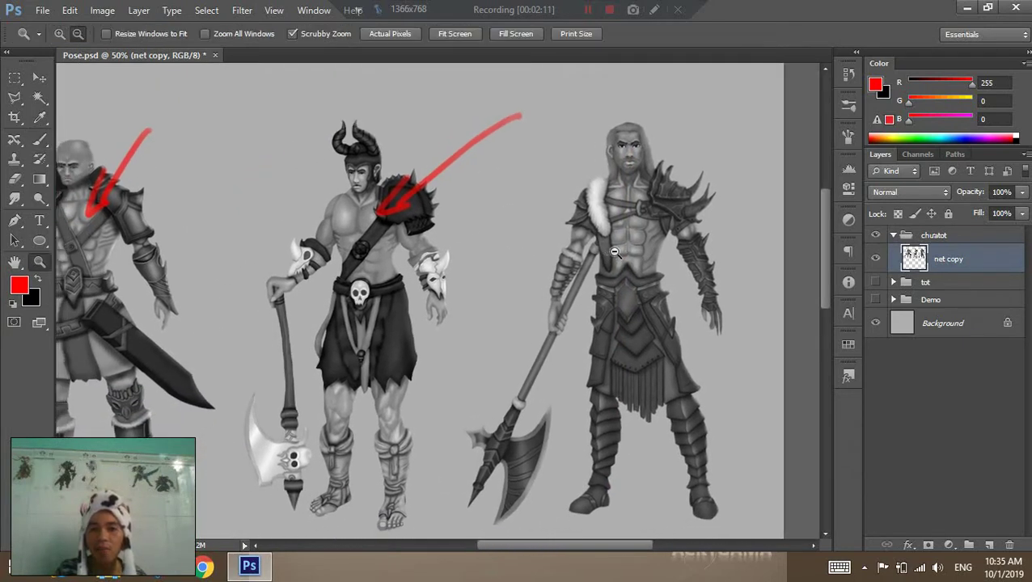
pyautogui.keyDown('alt'); pyautogui.click(602, 239); pyautogui.keyUp('alt')
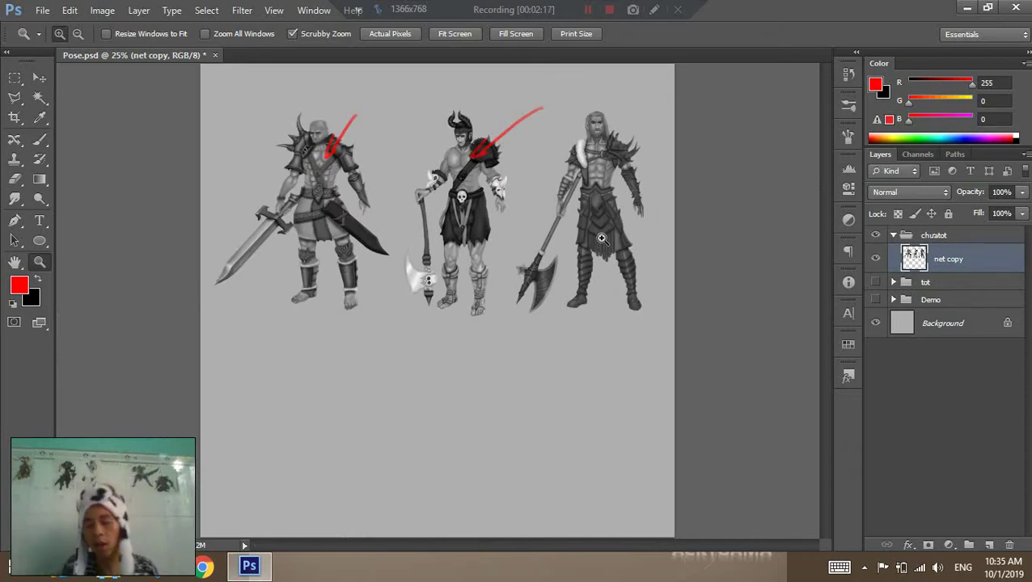
pyautogui.hotkey('ctrl', 'a')
pyautogui.press('Delete')
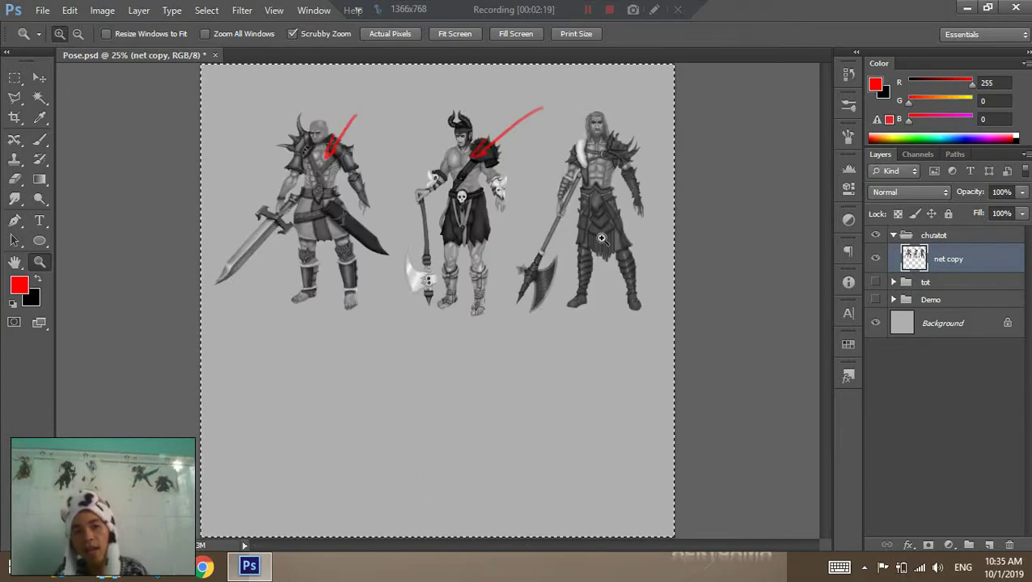
pyautogui.hotkey('ctrl', 'alt', 'z')
pyautogui.hotkey('ctrl', 'alt', 'z')
pyautogui.hotkey('ctrl', 'alt', 'z')
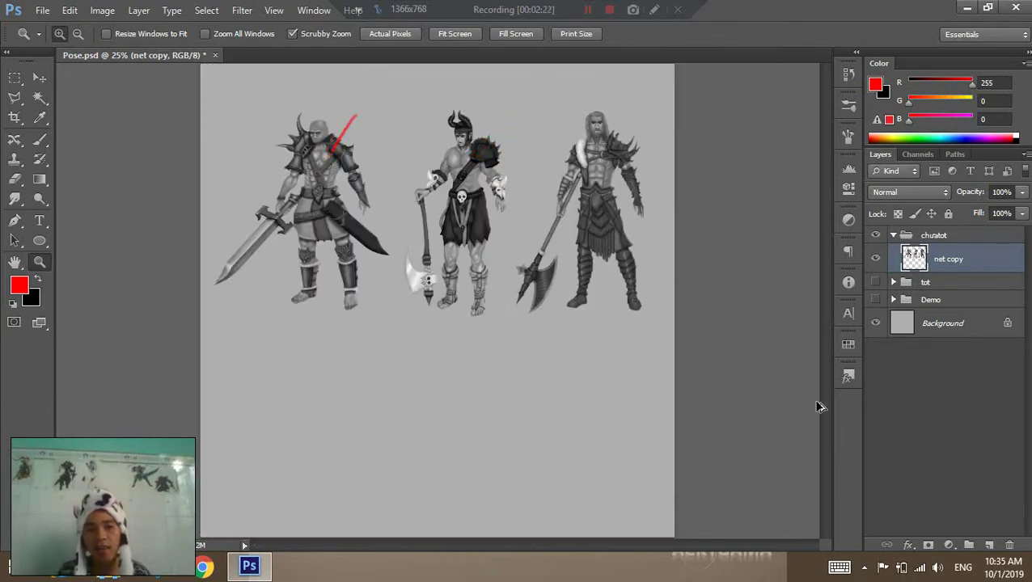
pyautogui.hotkey('ctrl', 'alt', 'z')
pyautogui.click(950, 325)
pyautogui.click(948, 261)
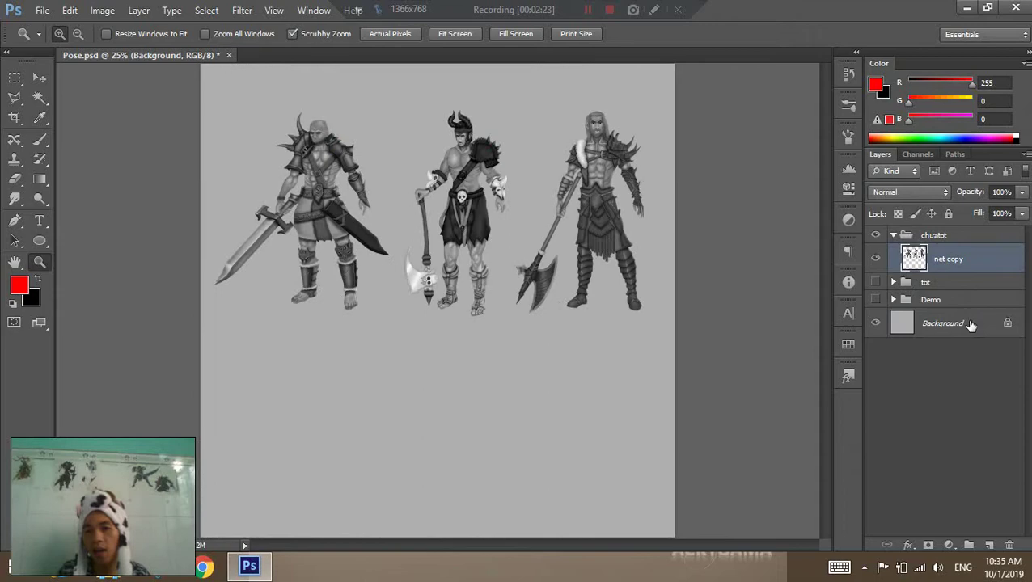
# Add a new empty Layer 1 above net copy and zoom in on the three figures.
pyautogui.click(988, 545)
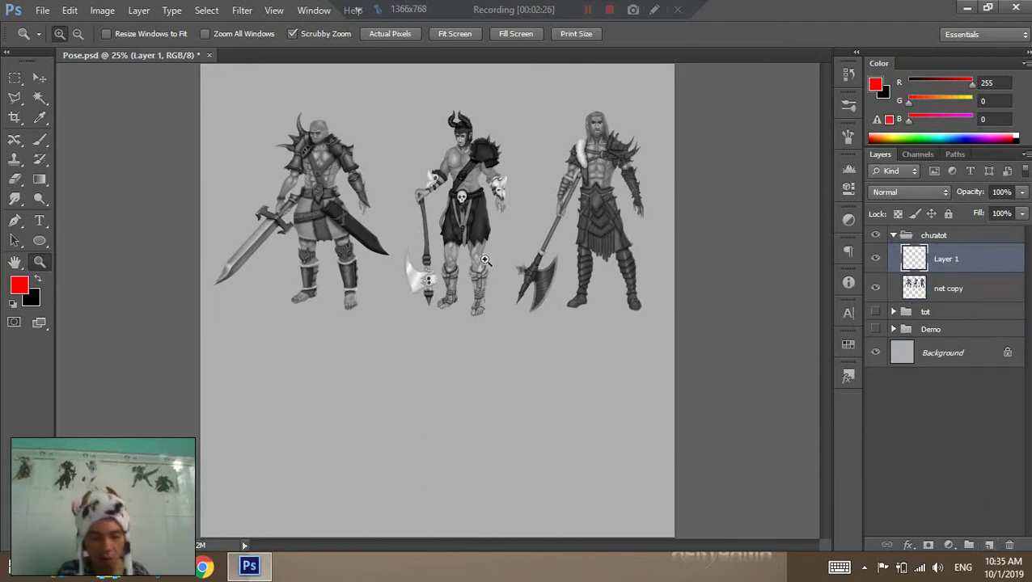
pyautogui.press('b')
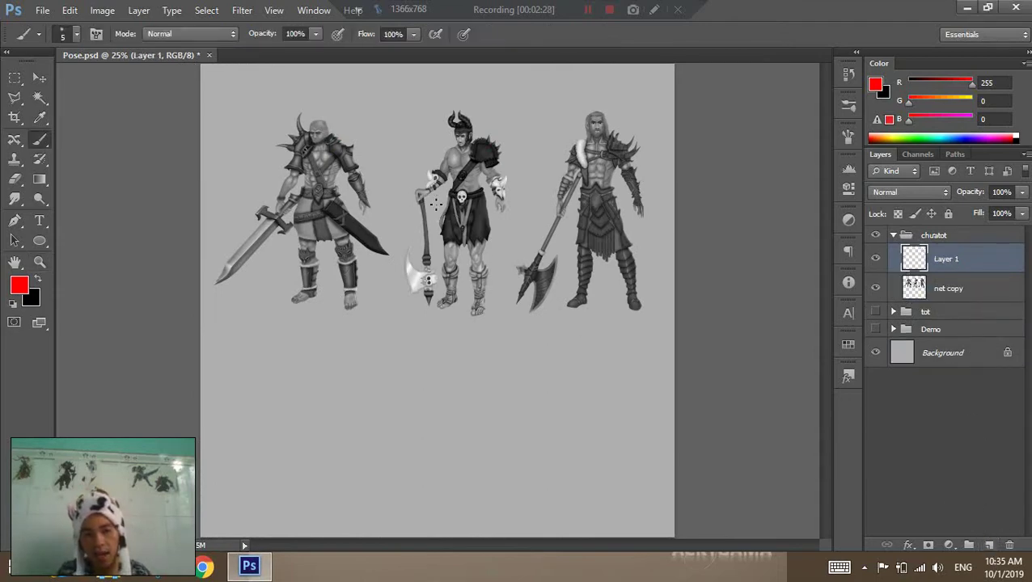
pyautogui.press('z')
pyautogui.click(435, 205)
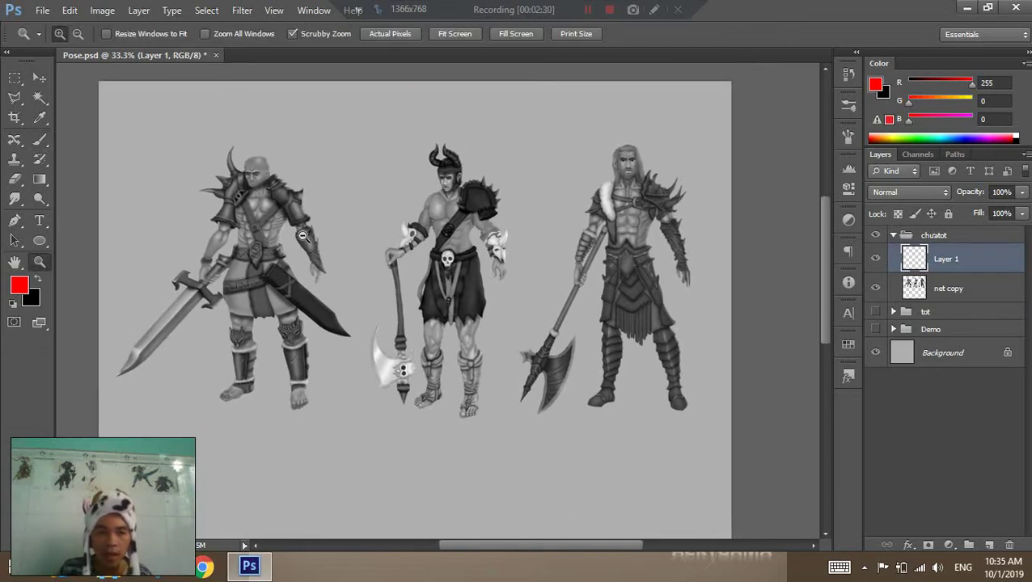
pyautogui.keyDown('alt'); pyautogui.click(303, 235); pyautogui.keyUp('alt')
pyautogui.press('b')
pyautogui.scroll(1, 293, 229)
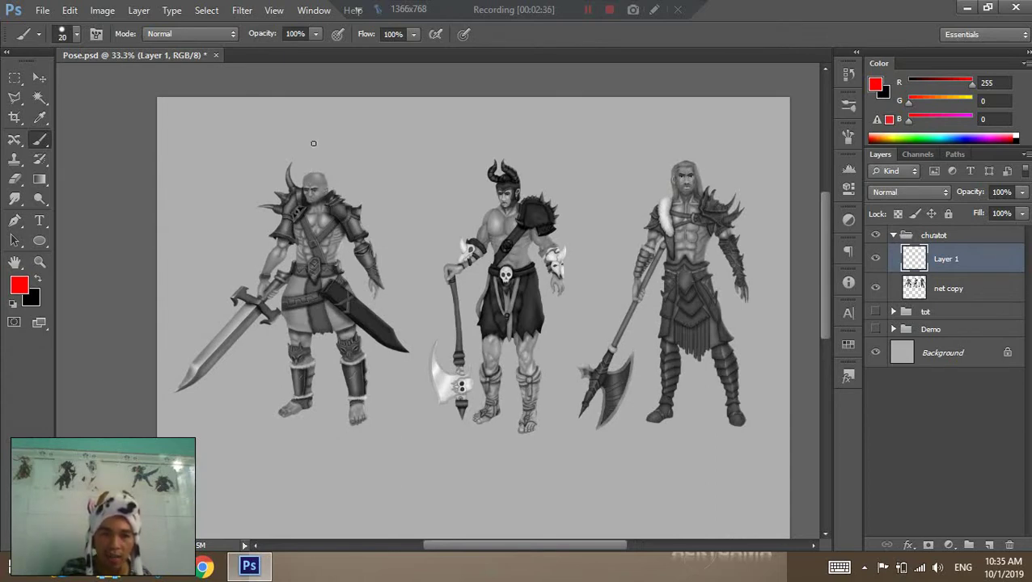
# Draw a red line of action from head to feet on the left figure.
pyautogui.moveTo(285, 132); pyautogui.dragTo(319, 187)
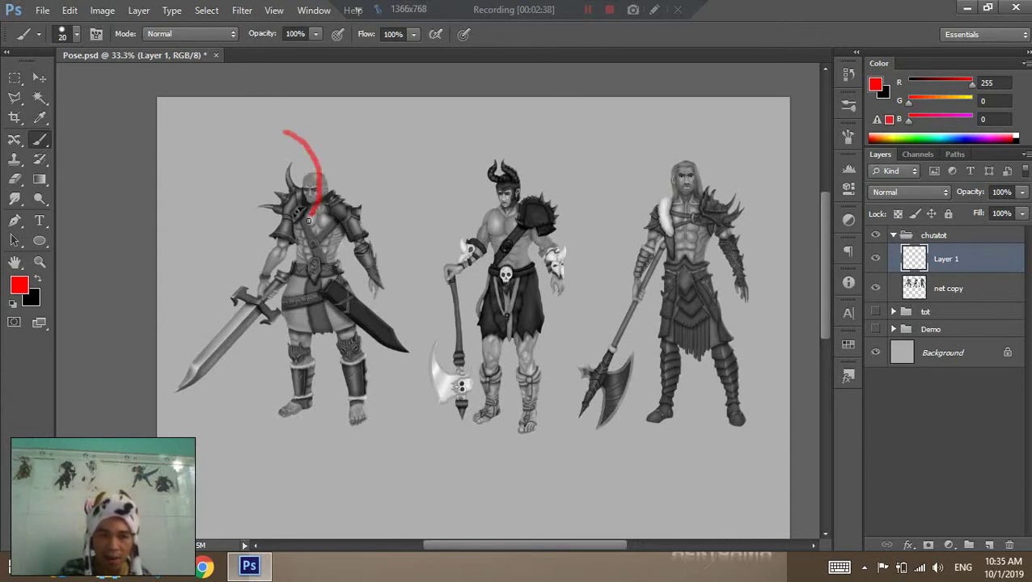
pyautogui.hotkey('ctrl', 'z')
pyautogui.moveTo(300, 150); pyautogui.dragTo(329, 256)
pyautogui.moveTo(341, 430); pyautogui.dragTo(337, 441)
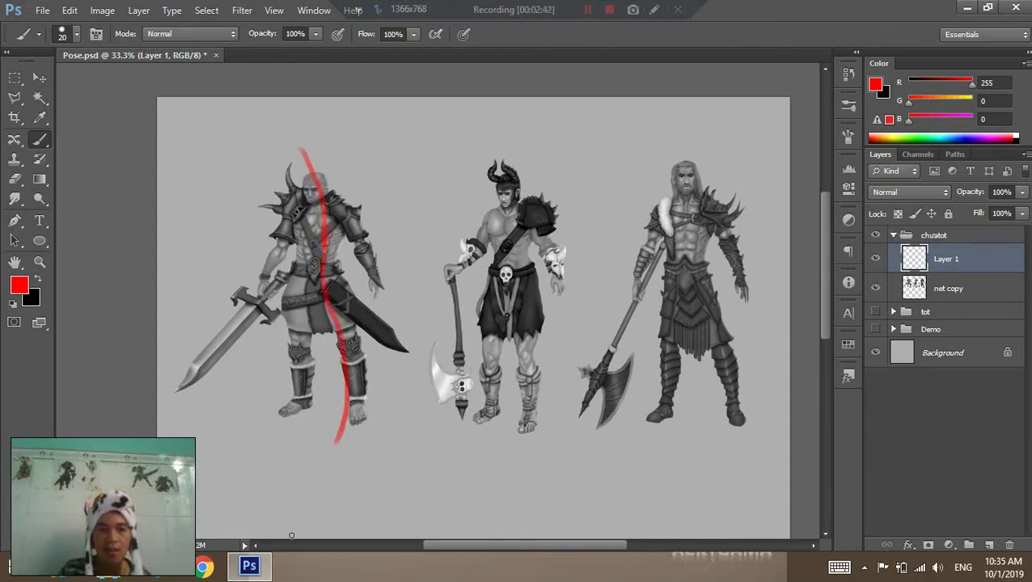
pyautogui.moveTo(564, 259); pyautogui.dragTo(510, 242)
# Try several red lines of action down the middle figure, undoing unsatisfactory attempts.
pyautogui.moveTo(430, 119); pyautogui.dragTo(445, 426)
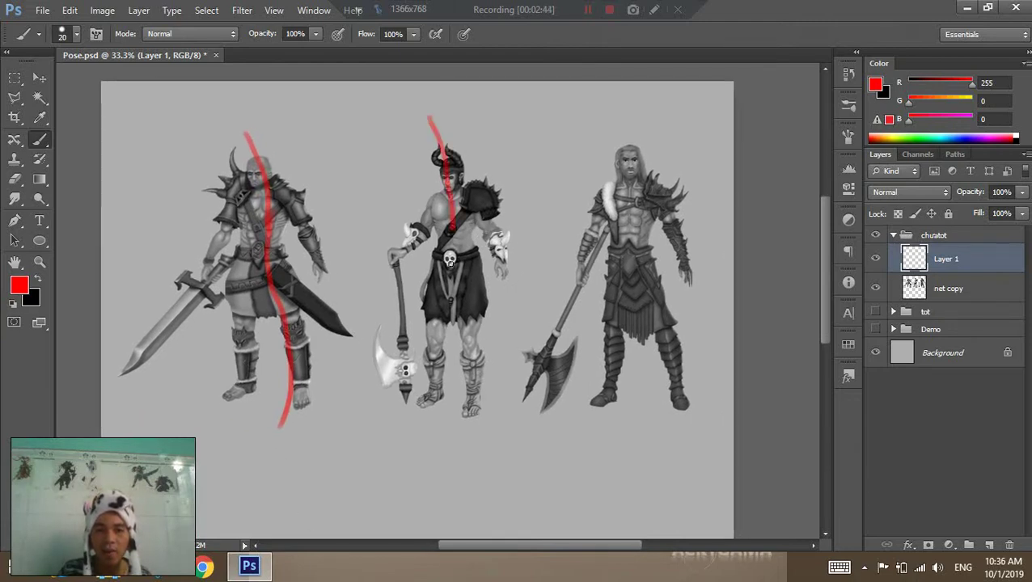
pyautogui.hotkey('ctrl', 'z')
pyautogui.moveTo(443, 136); pyautogui.dragTo(452, 328)
pyautogui.hotkey('ctrl', 'z')
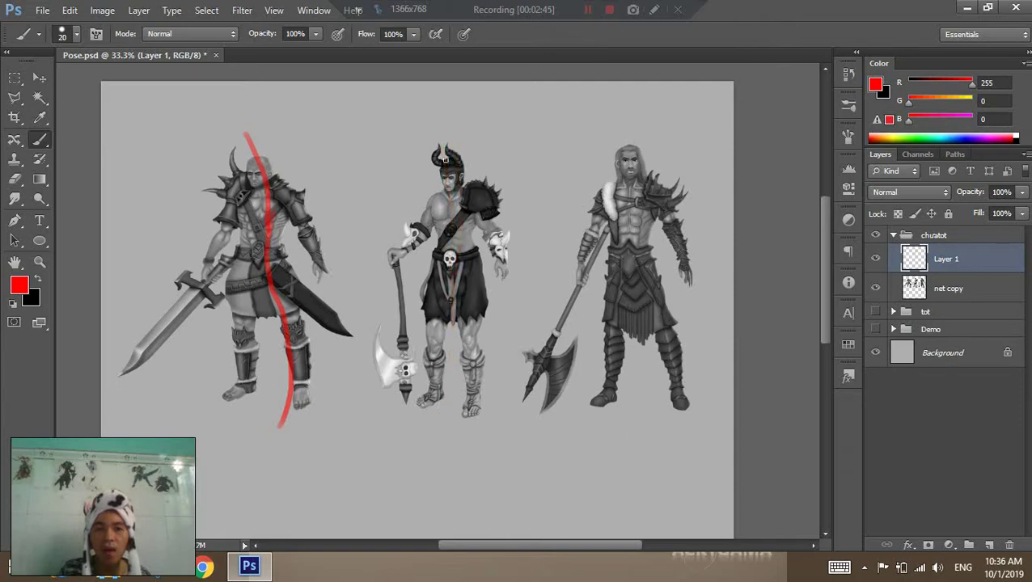
pyautogui.moveTo(443, 138); pyautogui.dragTo(441, 422)
pyautogui.hotkey('ctrl', 'z')
pyautogui.moveTo(442, 144); pyautogui.dragTo(464, 411)
pyautogui.hotkey('ctrl', 'z')
# Draw a straight vertical red line of action down the right figure.
pyautogui.moveTo(643, 110); pyautogui.dragTo(629, 436)
pyautogui.hotkey('ctrl', 'z')
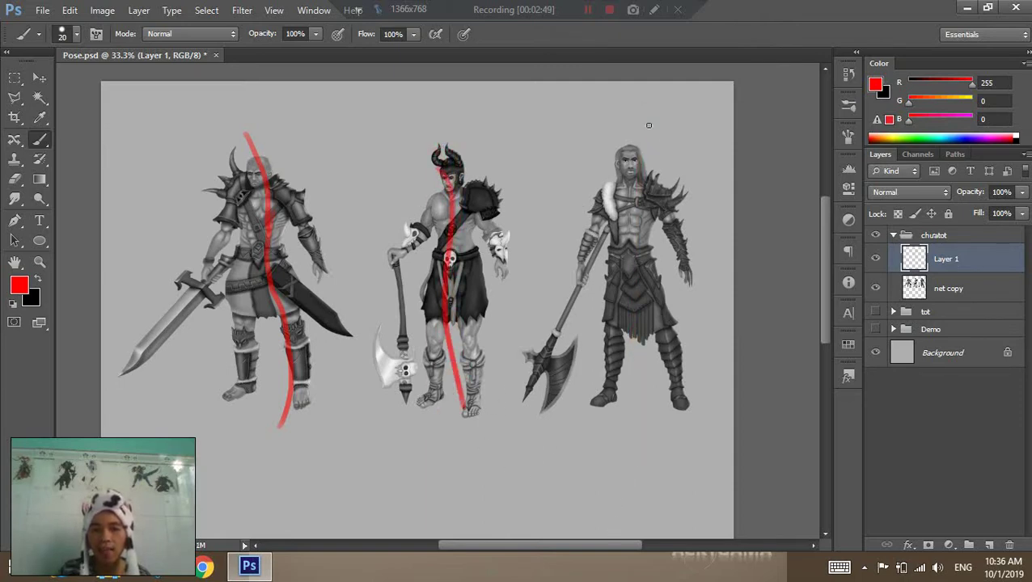
pyautogui.moveTo(639, 116); pyautogui.dragTo(639, 429)
pyautogui.press('v')
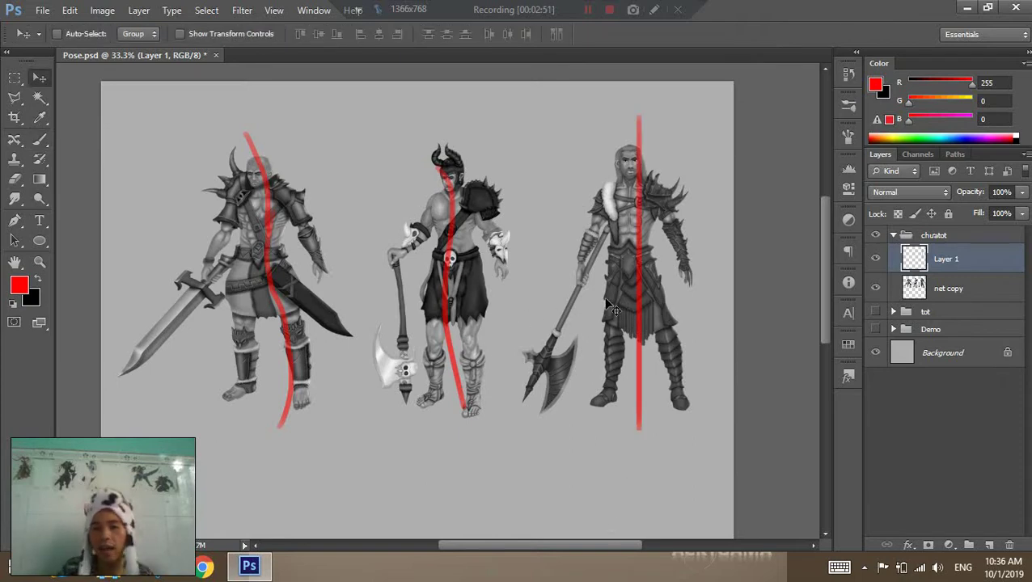
pyautogui.press('b')
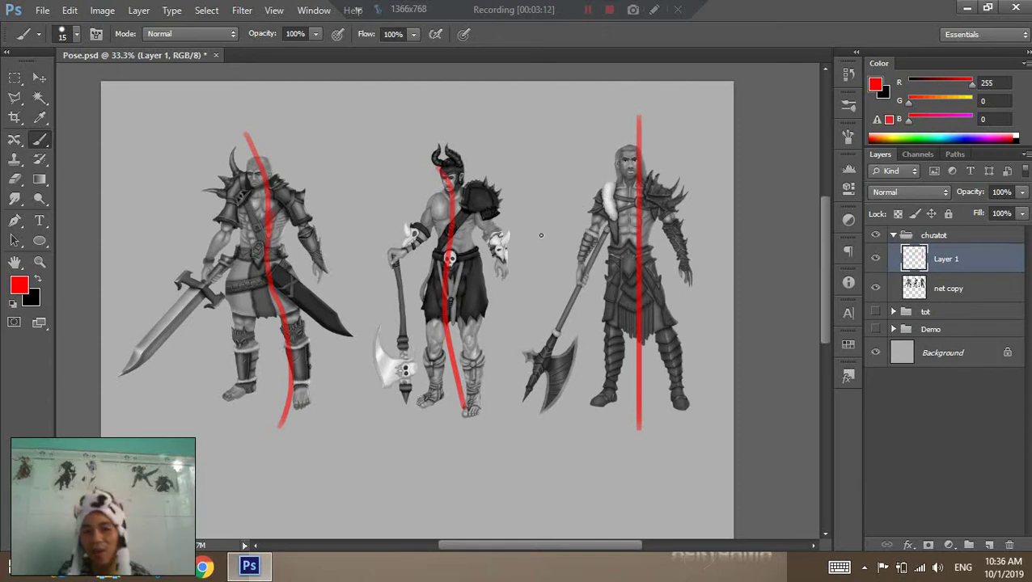
pyautogui.moveTo(317, 220); pyautogui.dragTo(384, 208)
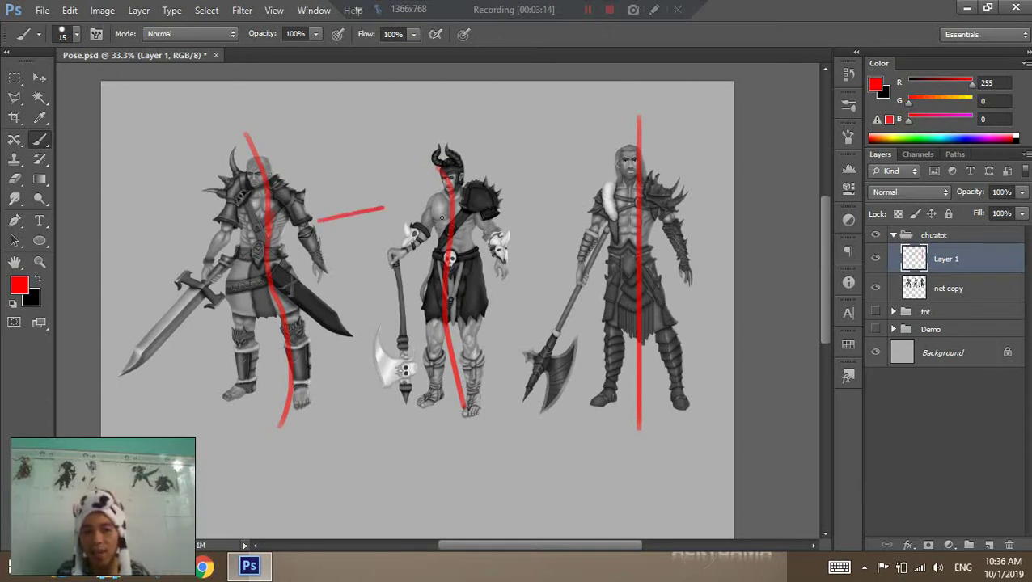
pyautogui.hotkey('ctrl', 'z')
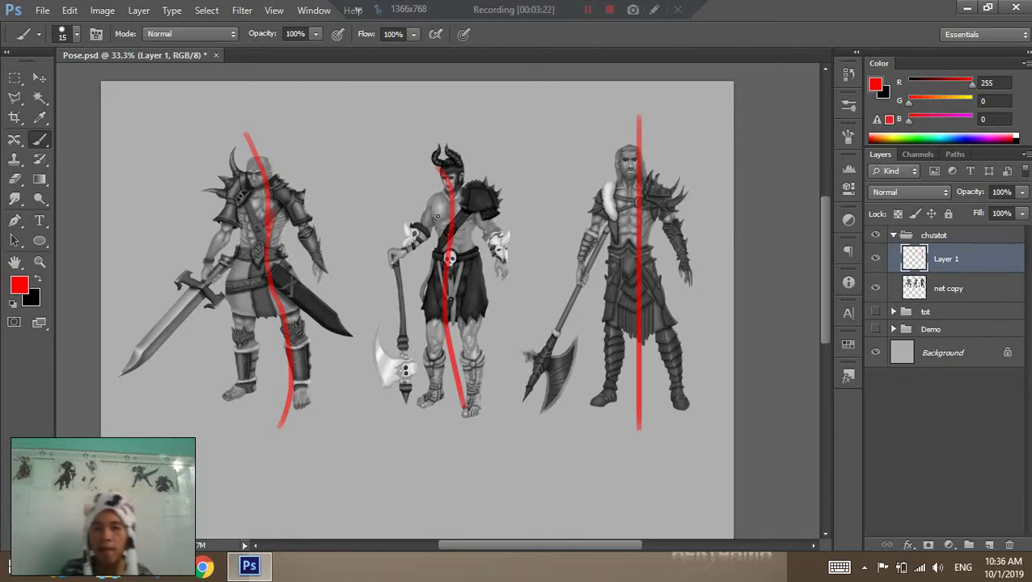
# Hide the chuatot group, show and expand the tot group, and select its layer 0.
pyautogui.click(893, 235)
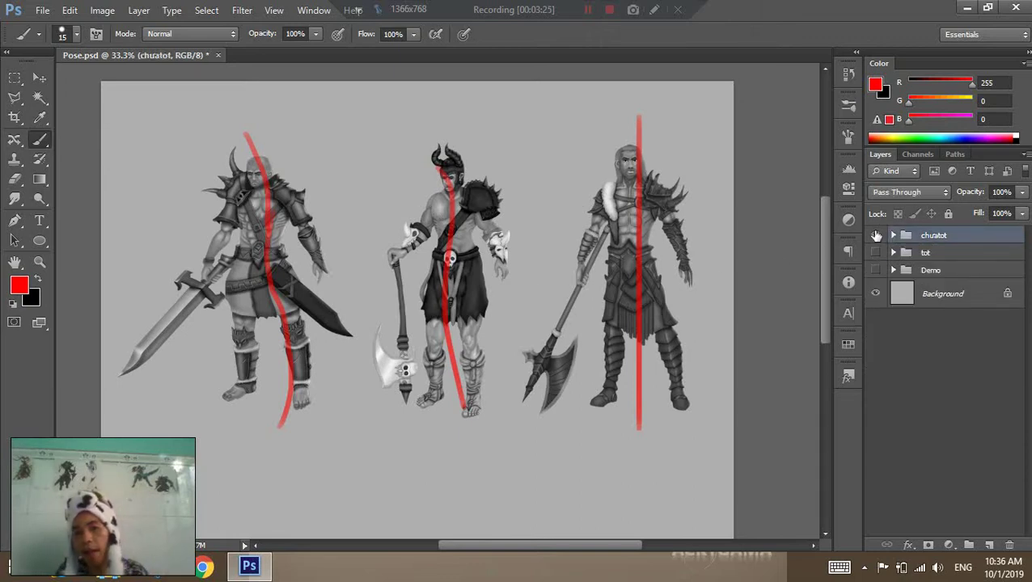
pyautogui.click(875, 236)
pyautogui.click(875, 253)
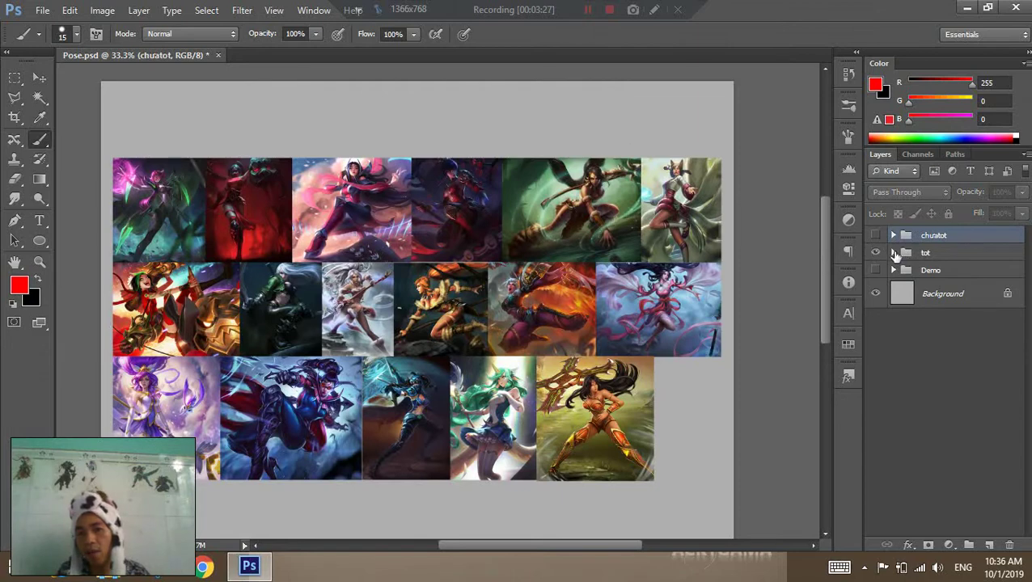
pyautogui.click(893, 253)
pyautogui.click(958, 276)
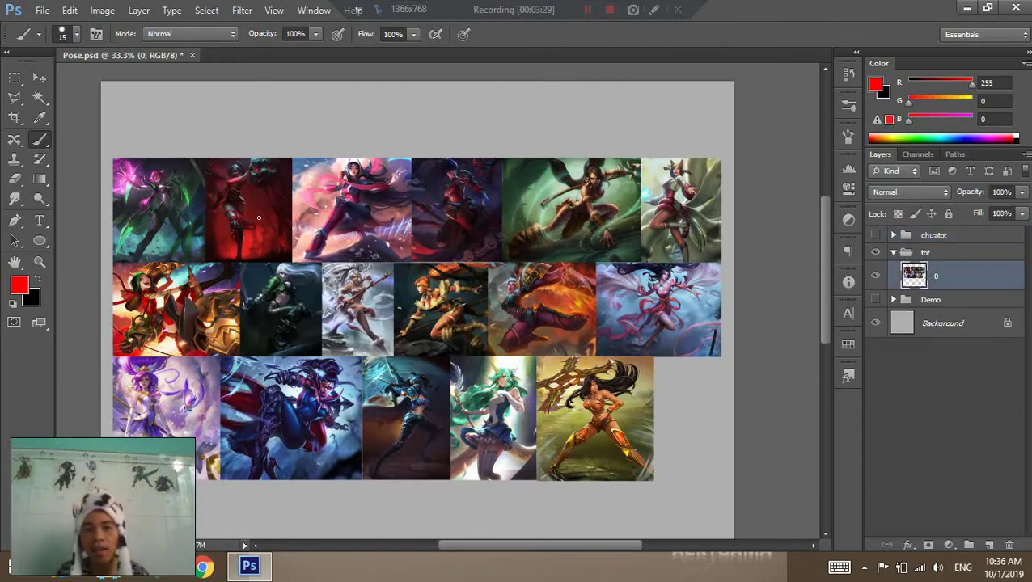
# Zoom in on the first two character images at the top left of the collage.
pyautogui.press('z')
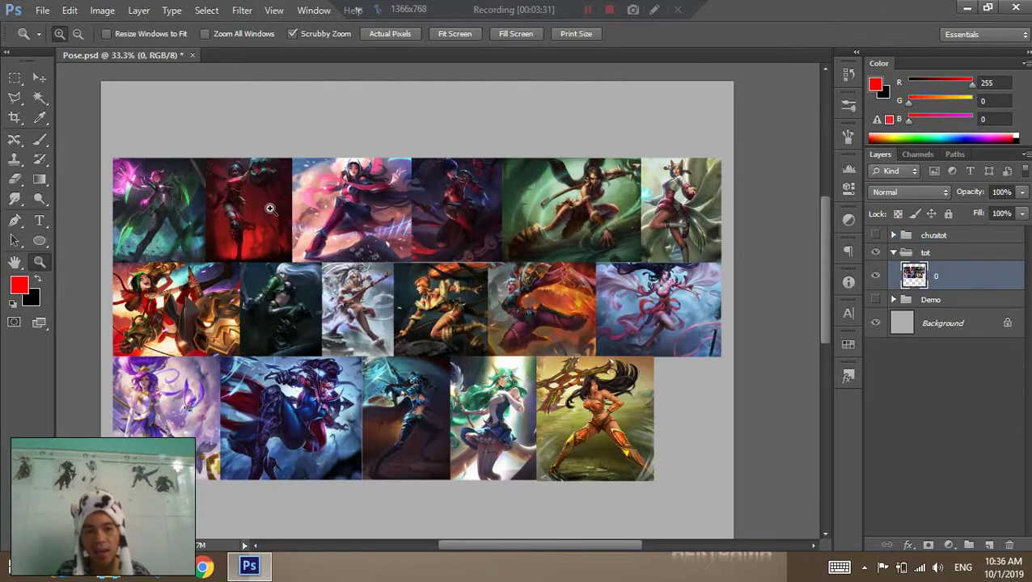
pyautogui.press('b')
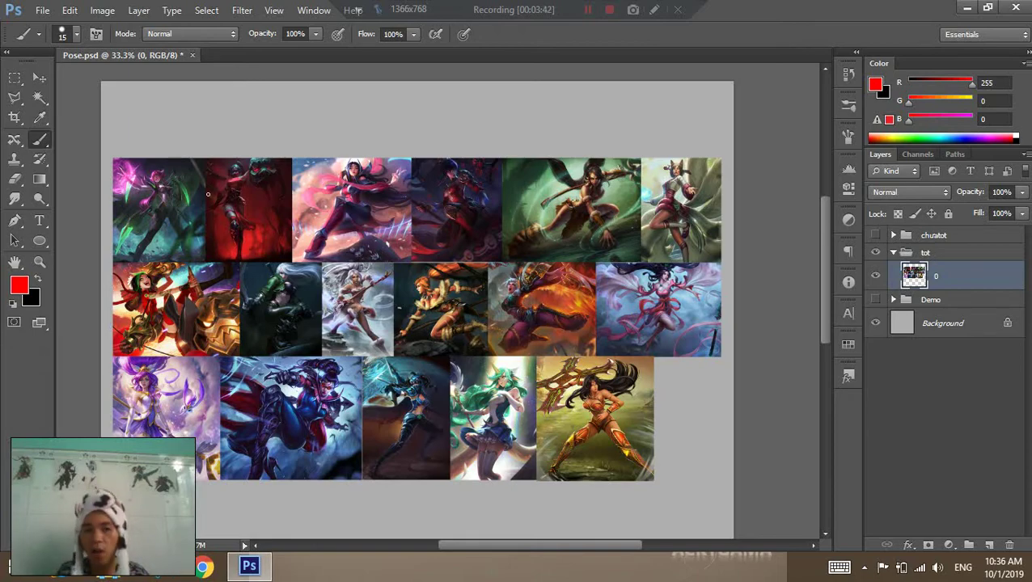
pyautogui.press('z')
pyautogui.moveTo(135, 174); pyautogui.dragTo(340, 241)
pyautogui.keyDown('alt'); pyautogui.click(343, 243); pyautogui.keyUp('alt')
pyautogui.press('b')
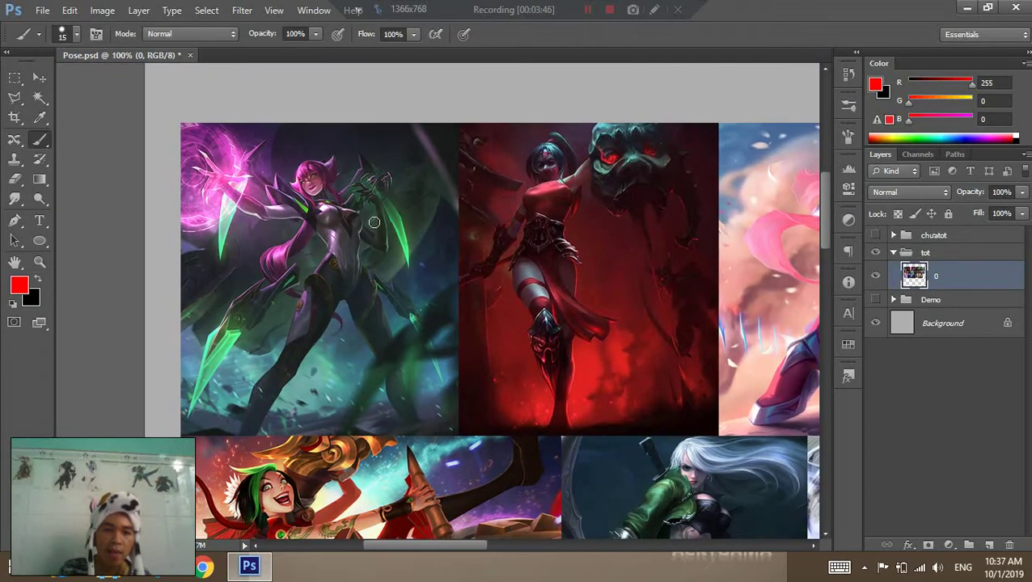
# Discard a trial red stroke and set the foreground paint colour to white.
pyautogui.moveTo(336, 266); pyautogui.dragTo(238, 428)
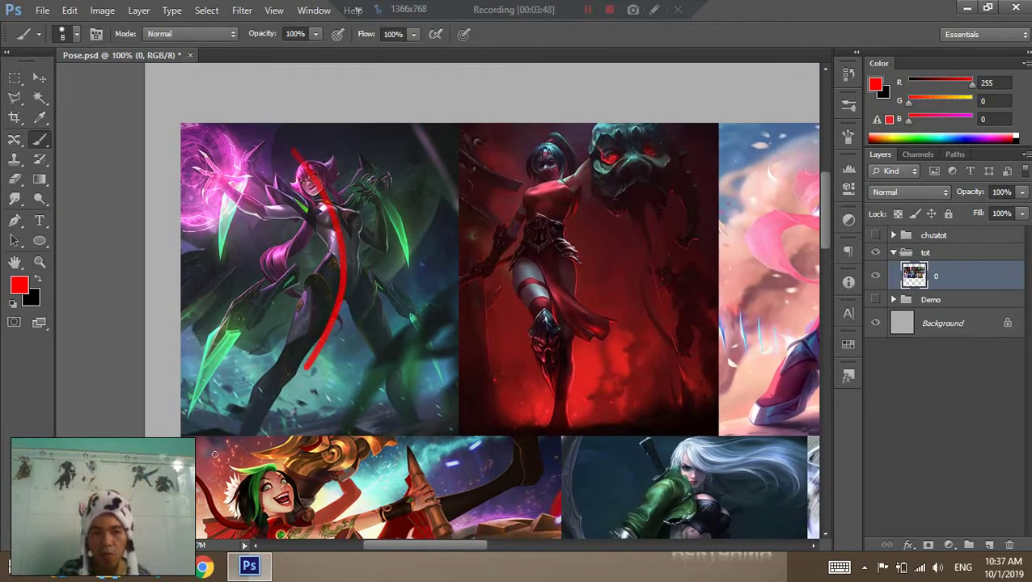
pyautogui.hotkey('ctrl', 'z')
pyautogui.click(874, 84)
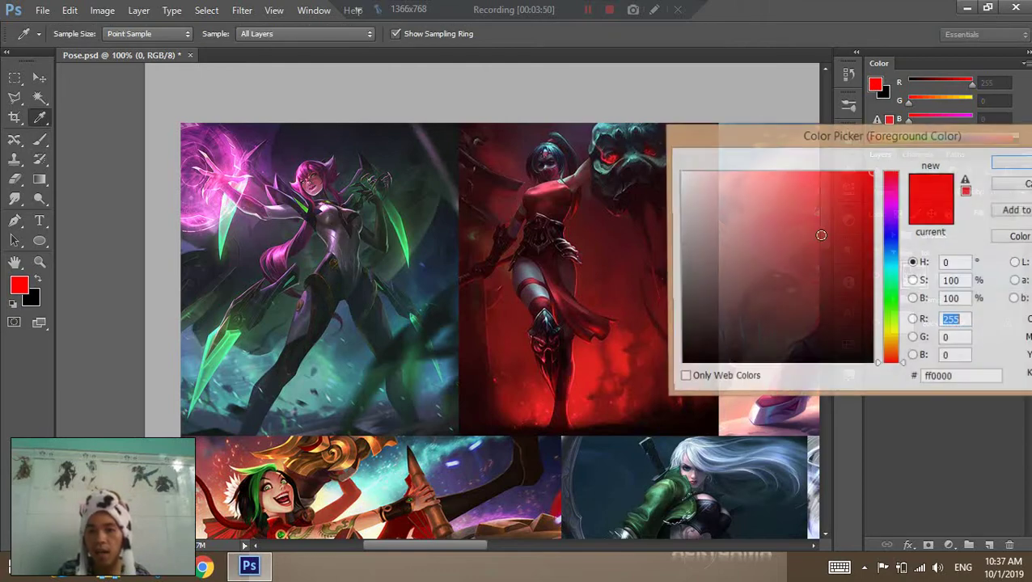
pyautogui.click(1011, 161)
# Draw a white spine curve down the left character, redrawing it until it fits.
pyautogui.moveTo(329, 111); pyautogui.dragTo(299, 400)
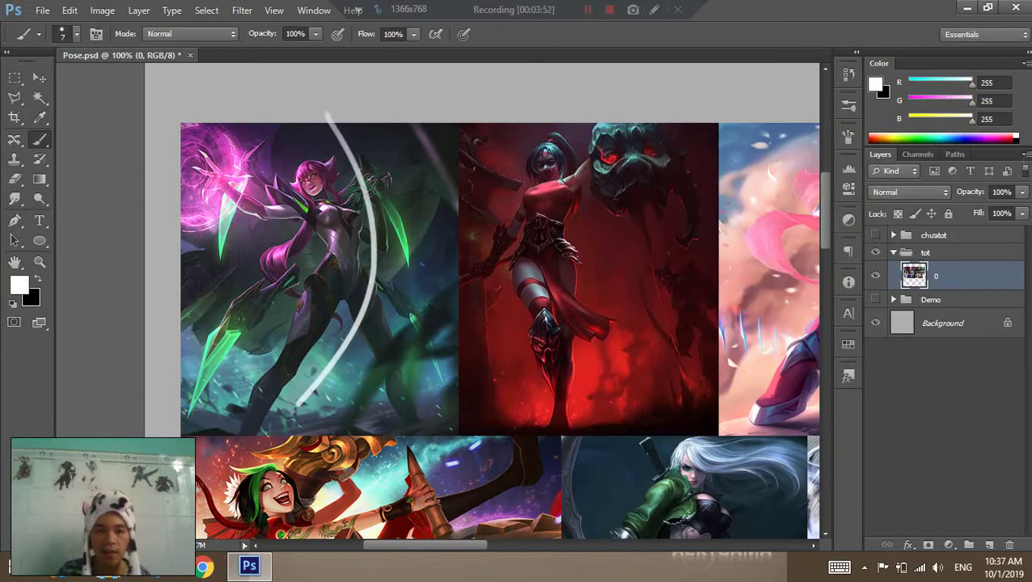
pyautogui.hotkey('ctrl', 'z')
pyautogui.moveTo(300, 144); pyautogui.dragTo(251, 407)
pyautogui.hotkey('ctrl', 'z')
pyautogui.moveTo(327, 147); pyautogui.dragTo(214, 449)
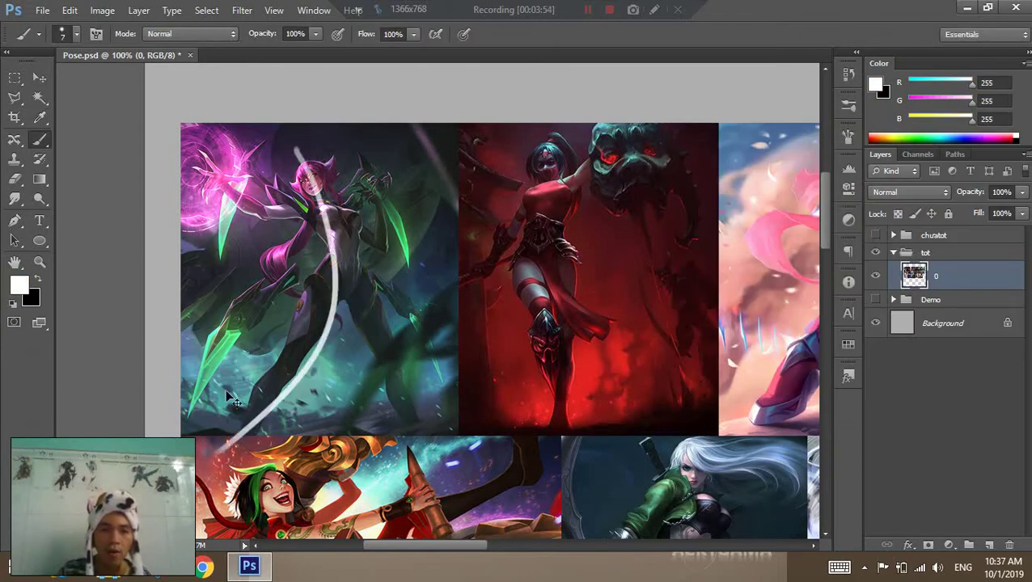
pyautogui.hotkey('ctrl', 'z')
pyautogui.moveTo(295, 158); pyautogui.dragTo(195, 436)
pyautogui.hotkey('ctrl', 'z')
pyautogui.moveTo(324, 139)
pyautogui.mouseDown()
pyautogui.moveTo(209, 467)
pyautogui.moveTo(234, 440)
pyautogui.mouseUp()
pyautogui.hotkey('ctrl', 'z')
pyautogui.hotkey('ctrl', 'z')
pyautogui.moveTo(327, 146); pyautogui.dragTo(271, 413)
pyautogui.hotkey('ctrl', 'z')
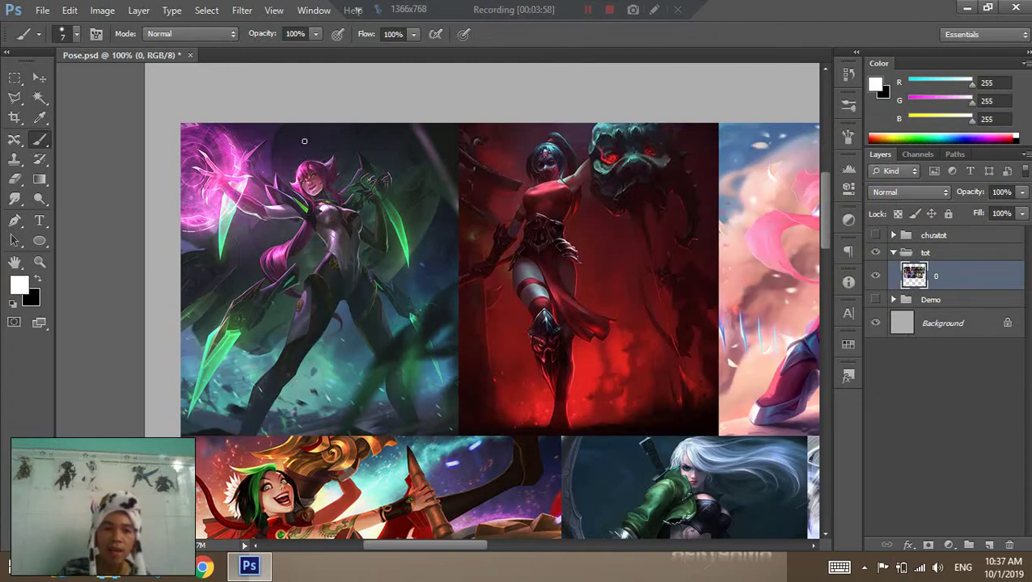
pyautogui.moveTo(300, 138); pyautogui.dragTo(246, 405)
pyautogui.hotkey('ctrl', 'z')
pyautogui.moveTo(298, 154); pyautogui.dragTo(262, 429)
pyautogui.hotkey('ctrl', 'z')
pyautogui.moveTo(302, 150); pyautogui.dragTo(250, 404)
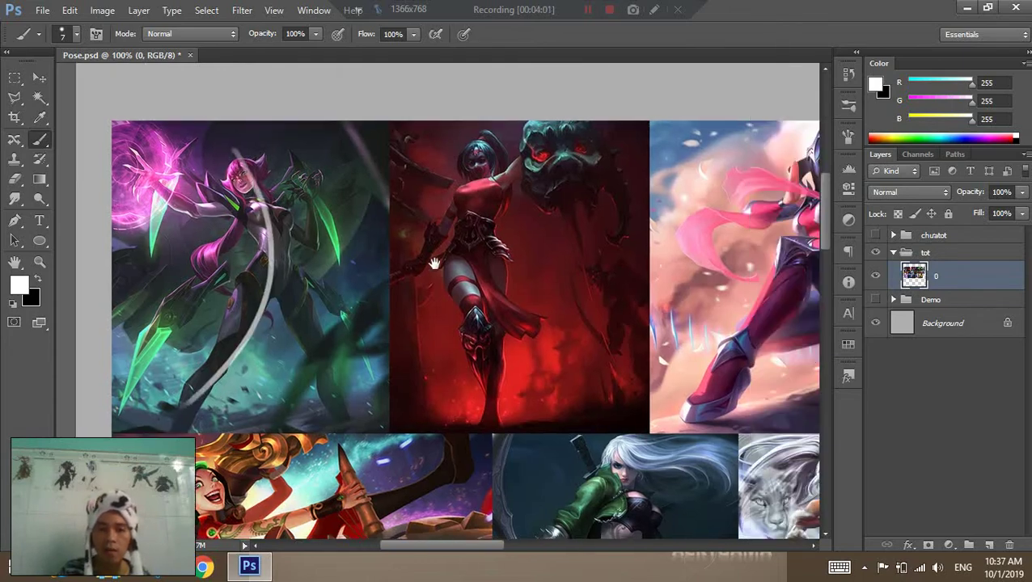
# Draw a vertical white action line over the red character.
pyautogui.moveTo(568, 244); pyautogui.dragTo(317, 228)
pyautogui.moveTo(322, 89); pyautogui.dragTo(296, 440)
pyautogui.hotkey('ctrl', 'z')
pyautogui.moveTo(314, 98); pyautogui.dragTo(306, 384)
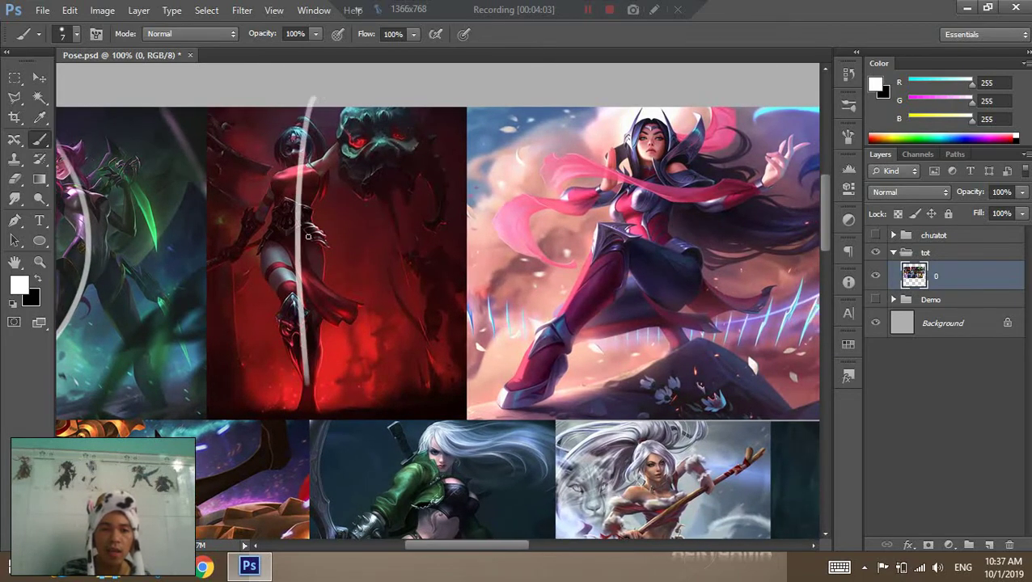
pyautogui.hotkey('ctrl', 'z')
pyautogui.moveTo(310, 99); pyautogui.dragTo(307, 409)
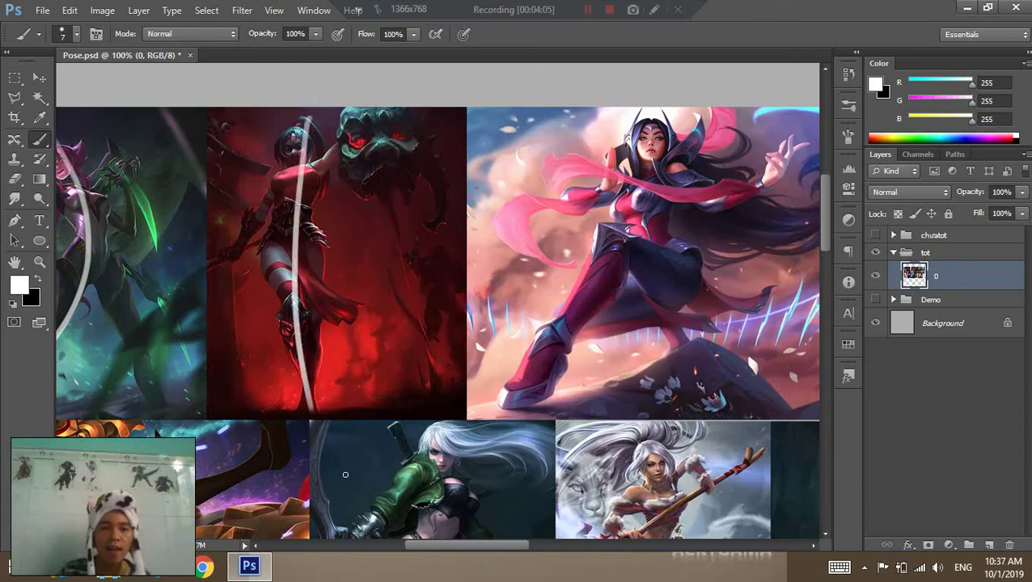
# Sketch white action curves on the pink-scarfed warrior and the middle figure.
pyautogui.moveTo(544, 300); pyautogui.dragTo(296, 344)
pyautogui.moveTo(406, 143)
pyautogui.mouseDown()
pyautogui.moveTo(426, 327)
pyautogui.moveTo(308, 364)
pyautogui.mouseUp()
pyautogui.moveTo(696, 324); pyautogui.dragTo(409, 285)
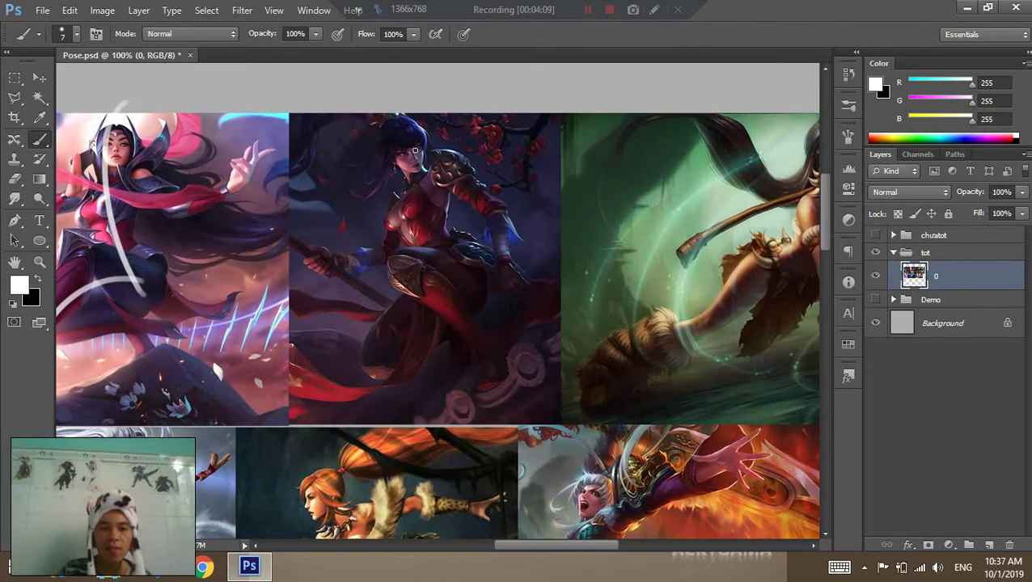
pyautogui.moveTo(408, 127); pyautogui.dragTo(435, 235)
pyautogui.hotkey('ctrl', 'z')
pyautogui.moveTo(406, 113)
pyautogui.mouseDown()
pyautogui.moveTo(473, 275)
pyautogui.moveTo(403, 330)
pyautogui.mouseUp()
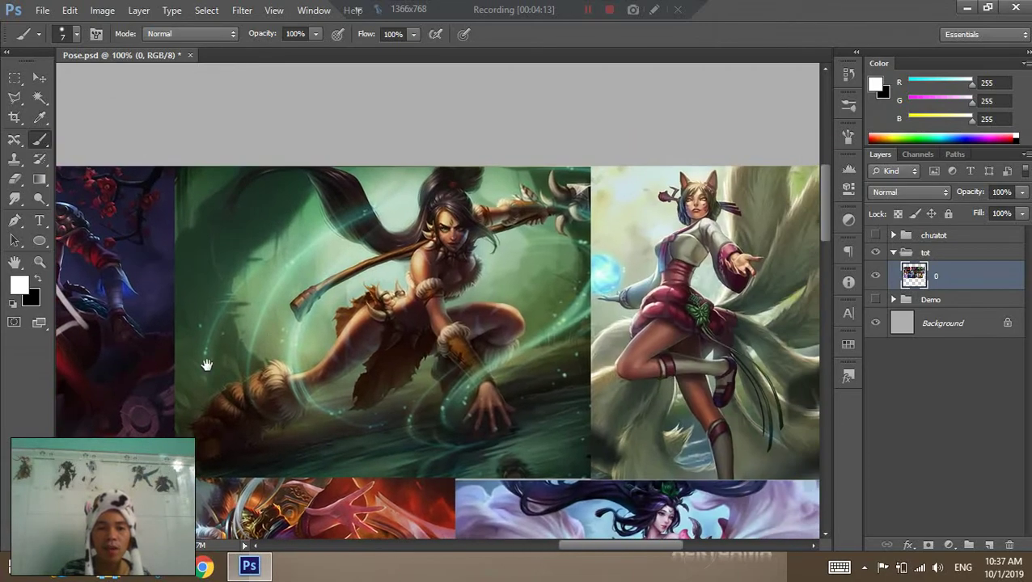
# Draw white action curves across the crouching huntress and down the fox-eared girl.
pyautogui.moveTo(728, 308); pyautogui.dragTo(346, 360)
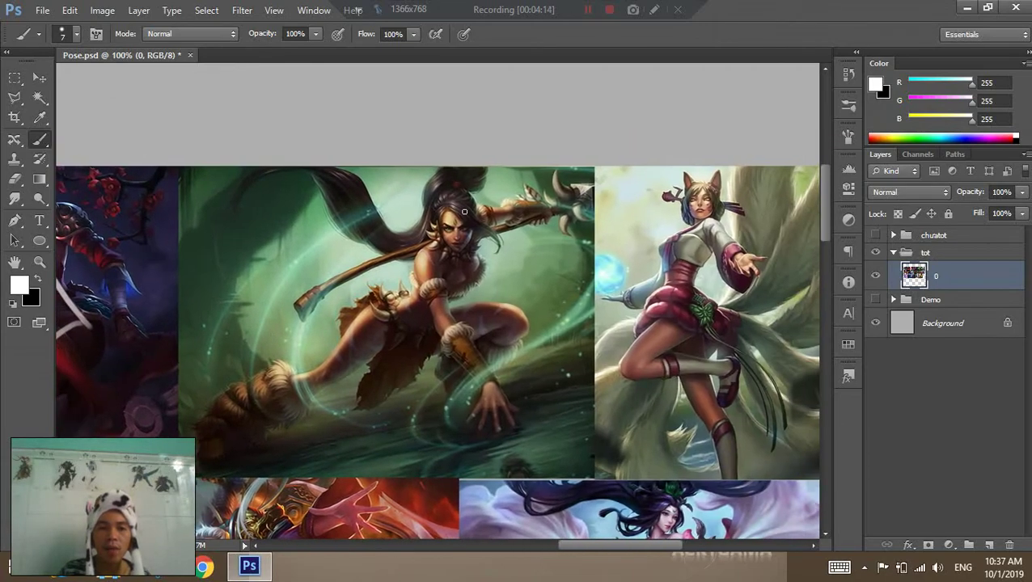
pyautogui.moveTo(468, 191); pyautogui.dragTo(211, 456)
pyautogui.moveTo(635, 246); pyautogui.dragTo(319, 194)
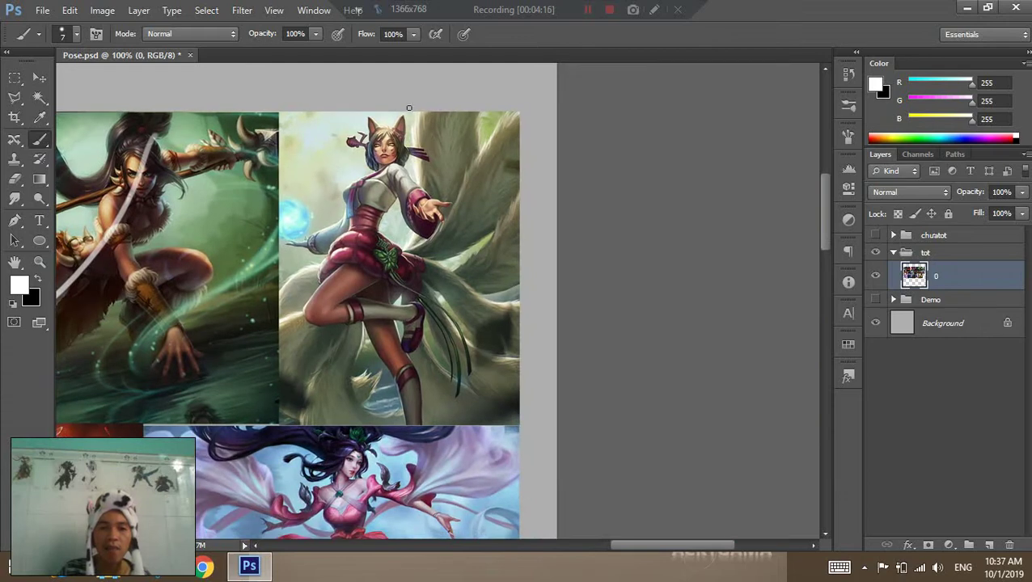
pyautogui.moveTo(408, 104); pyautogui.dragTo(420, 422)
pyautogui.hotkey('ctrl', 'z')
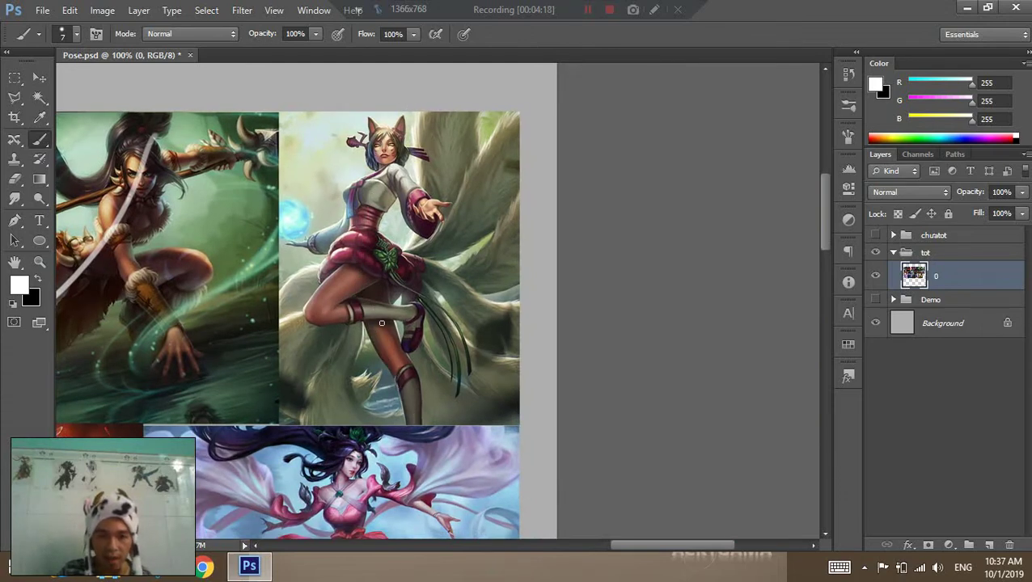
pyautogui.moveTo(366, 285); pyautogui.dragTo(431, 433)
pyautogui.hotkey('ctrl', 'z')
pyautogui.moveTo(408, 96); pyautogui.dragTo(436, 424)
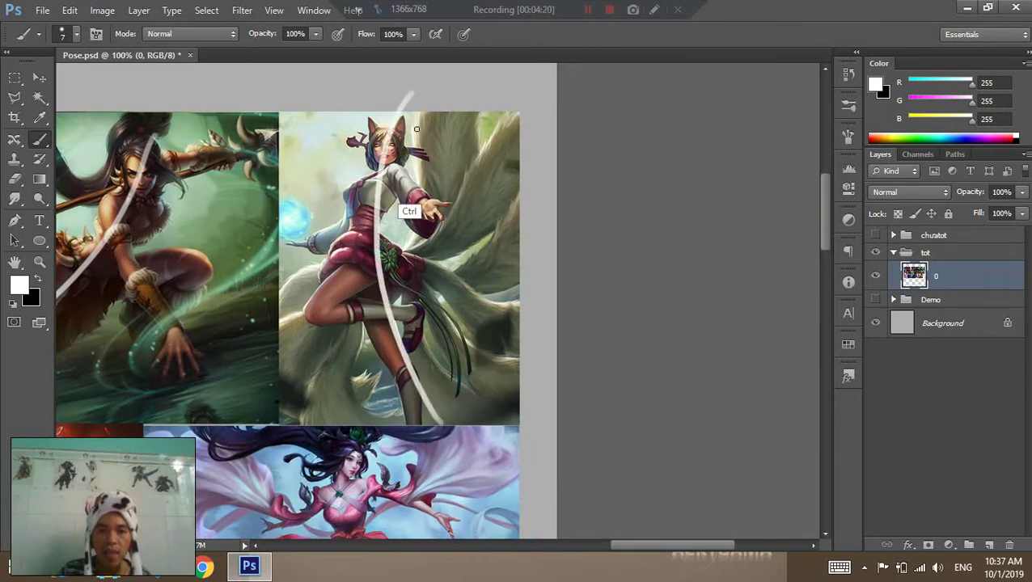
# Draw white action curves on the fox-eared girl and the fire image figure.
pyautogui.moveTo(359, 492); pyautogui.dragTo(513, 324)
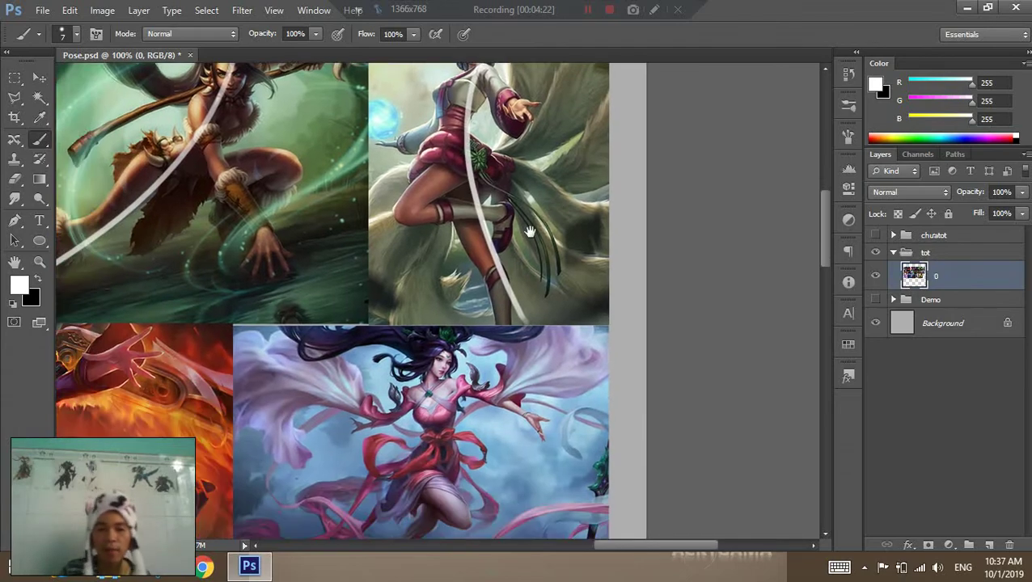
pyautogui.moveTo(514, 278)
pyautogui.mouseDown()
pyautogui.moveTo(410, 517)
pyautogui.moveTo(741, 416)
pyautogui.mouseUp()
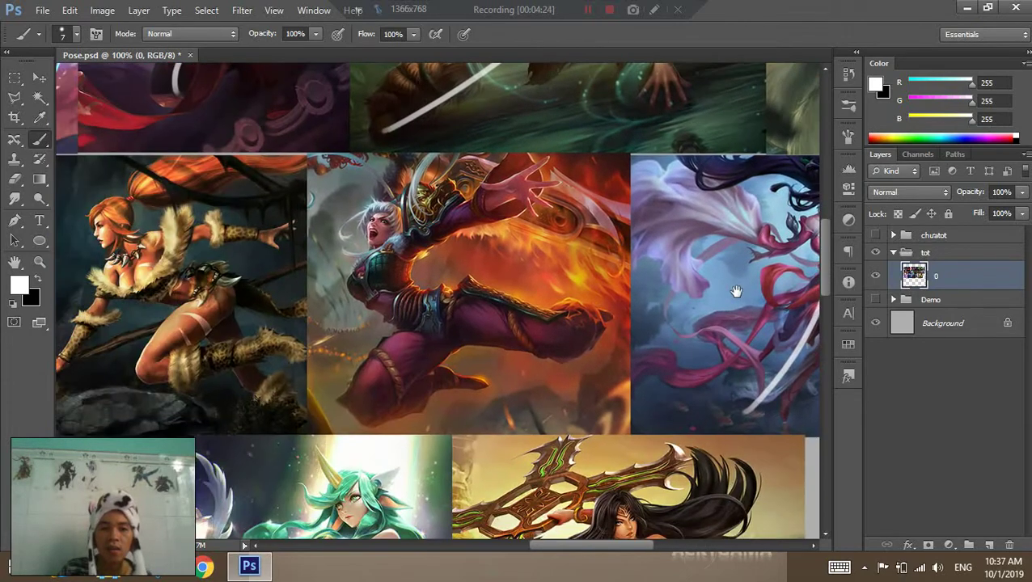
pyautogui.moveTo(412, 189); pyautogui.dragTo(558, 368)
pyautogui.moveTo(299, 192); pyautogui.dragTo(502, 337)
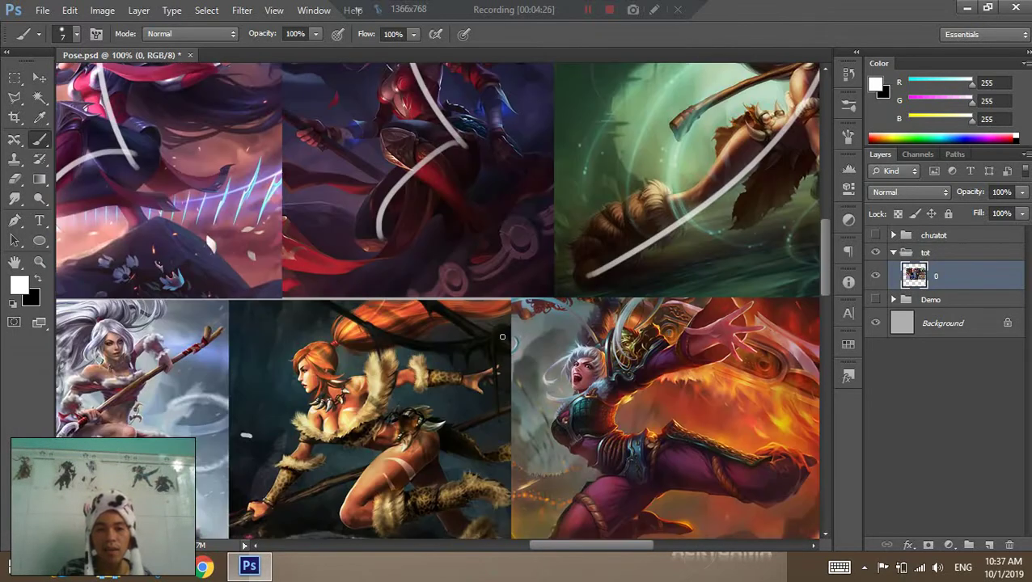
pyautogui.moveTo(488, 288); pyautogui.dragTo(287, 51)
# Paint white arcs over the leaping fur-clad figure, redoing the lower arc.
pyautogui.moveTo(453, 97)
pyautogui.mouseDown()
pyautogui.moveTo(404, 255)
pyautogui.moveTo(639, 308)
pyautogui.mouseUp()
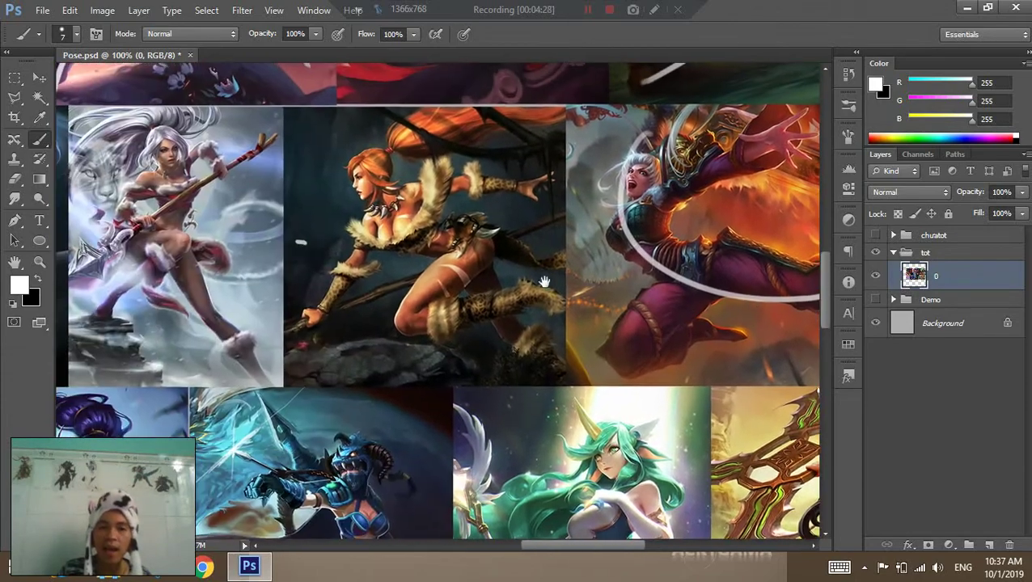
pyautogui.moveTo(362, 172)
pyautogui.mouseDown()
pyautogui.moveTo(509, 236)
pyautogui.moveTo(408, 356)
pyautogui.mouseUp()
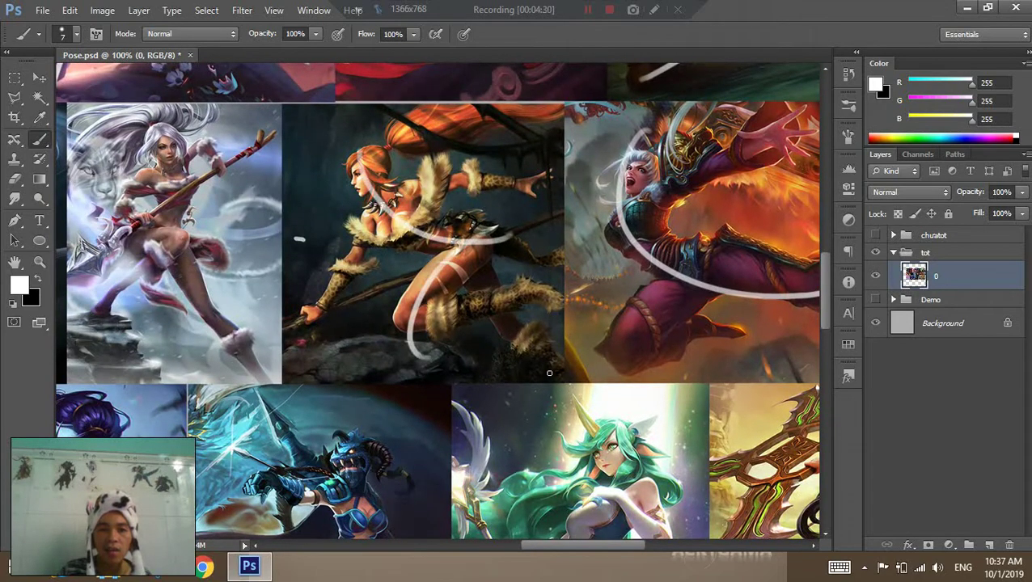
pyautogui.moveTo(469, 328); pyautogui.dragTo(445, 320)
pyautogui.hotkey('ctrl', 'z')
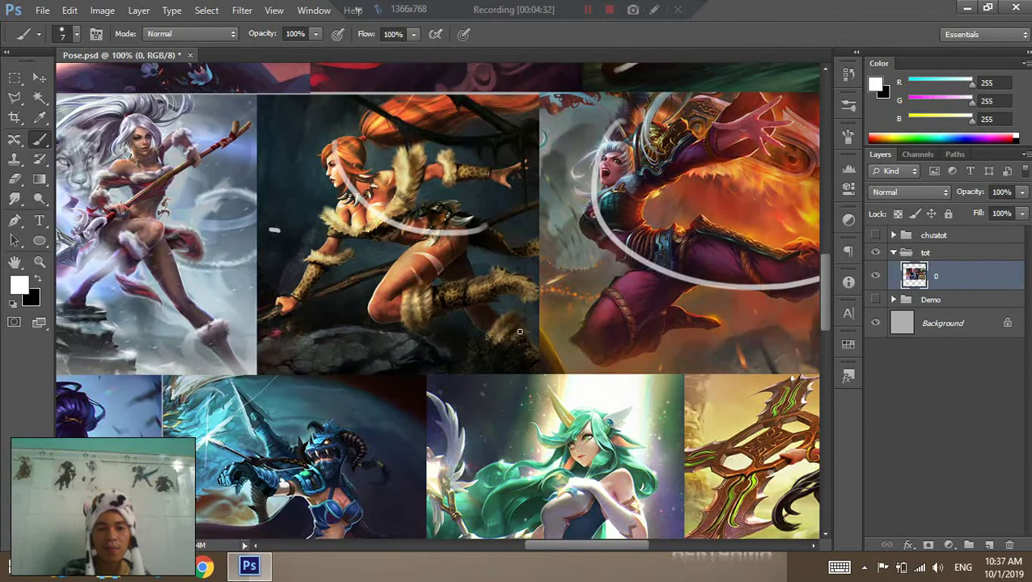
pyautogui.moveTo(519, 332); pyautogui.dragTo(441, 233)
pyautogui.moveTo(473, 323); pyautogui.dragTo(653, 380)
pyautogui.moveTo(329, 175)
pyautogui.mouseDown()
pyautogui.moveTo(476, 140)
pyautogui.moveTo(381, 305)
pyautogui.mouseUp()
pyautogui.hotkey('ctrl', 'z')
pyautogui.moveTo(472, 134); pyautogui.dragTo(388, 335)
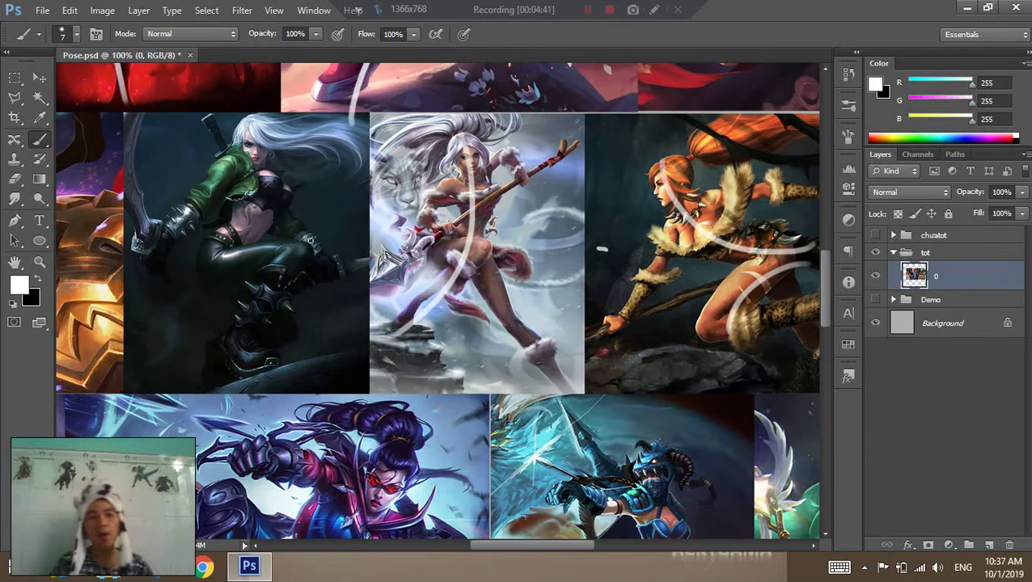
# Draw a white curve across the rocket-riding girl.
pyautogui.moveTo(373, 233); pyautogui.dragTo(437, 243)
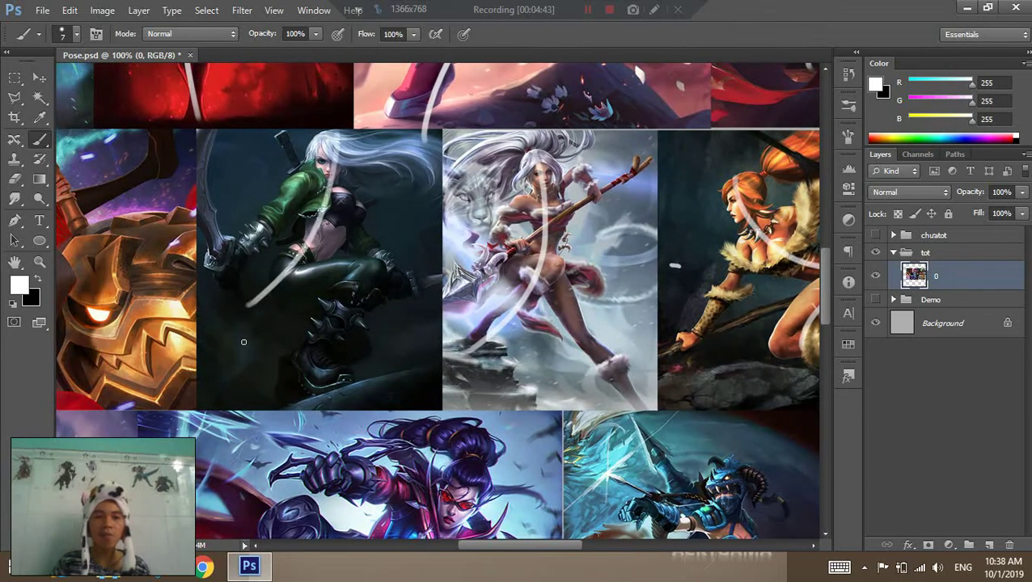
pyautogui.moveTo(339, 298); pyautogui.dragTo(669, 295)
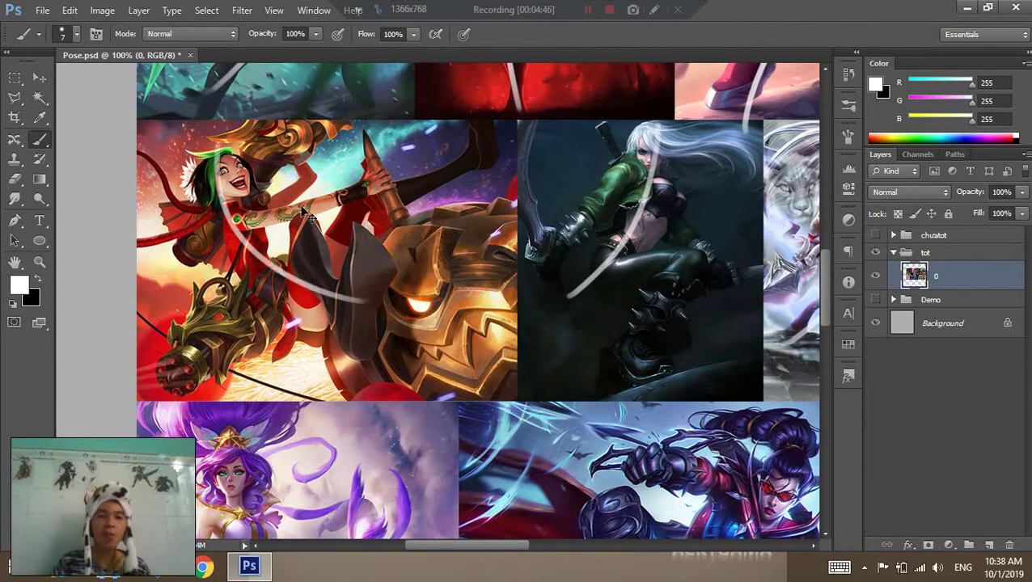
pyautogui.moveTo(245, 237); pyautogui.dragTo(324, 311)
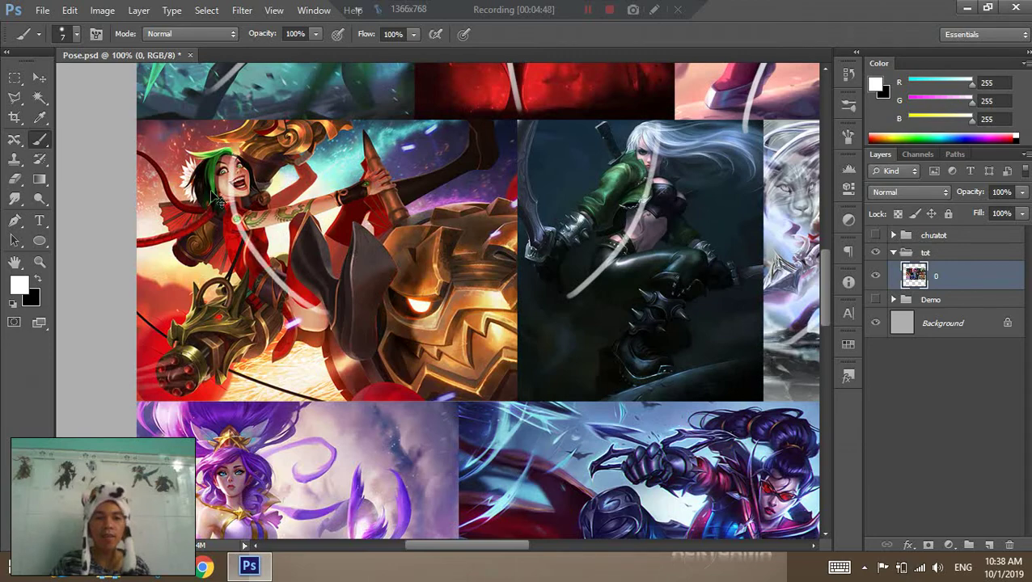
pyautogui.hotkey('ctrl', 'z')
pyautogui.hotkey('ctrl', 'z')
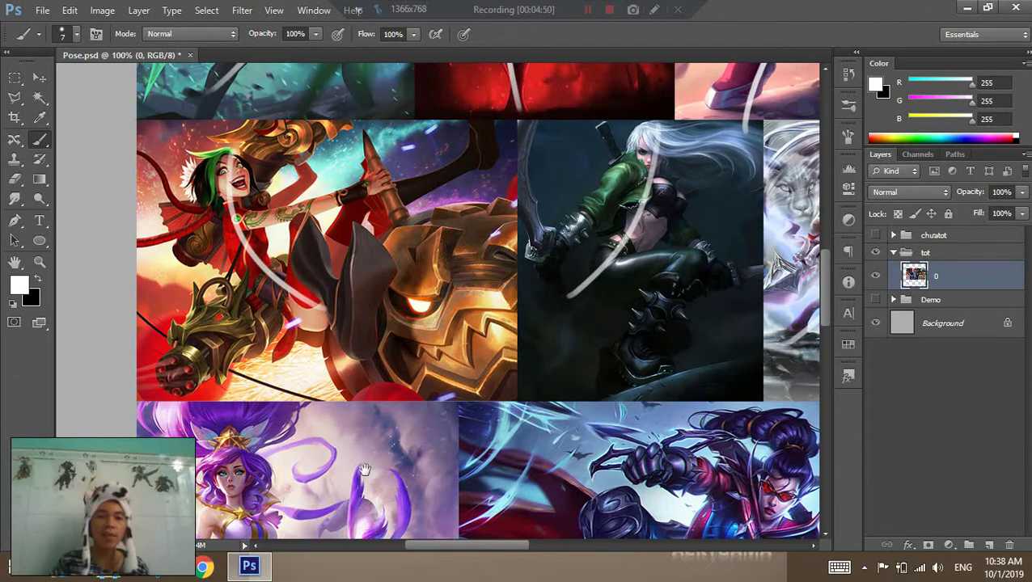
pyautogui.moveTo(285, 287); pyautogui.dragTo(249, 361)
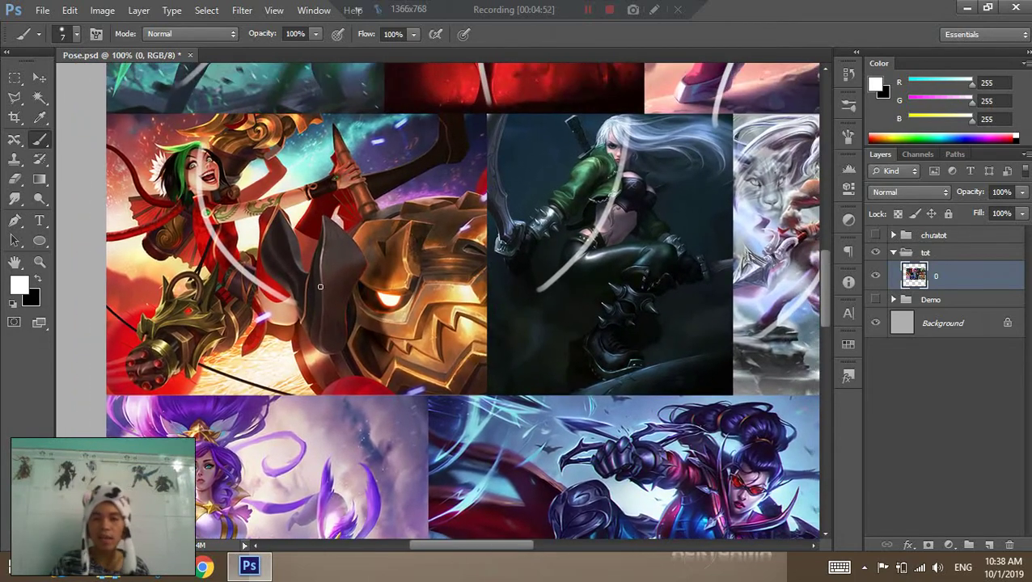
pyautogui.scroll(3, 368, 207)
pyautogui.scroll(2, 195, 169)
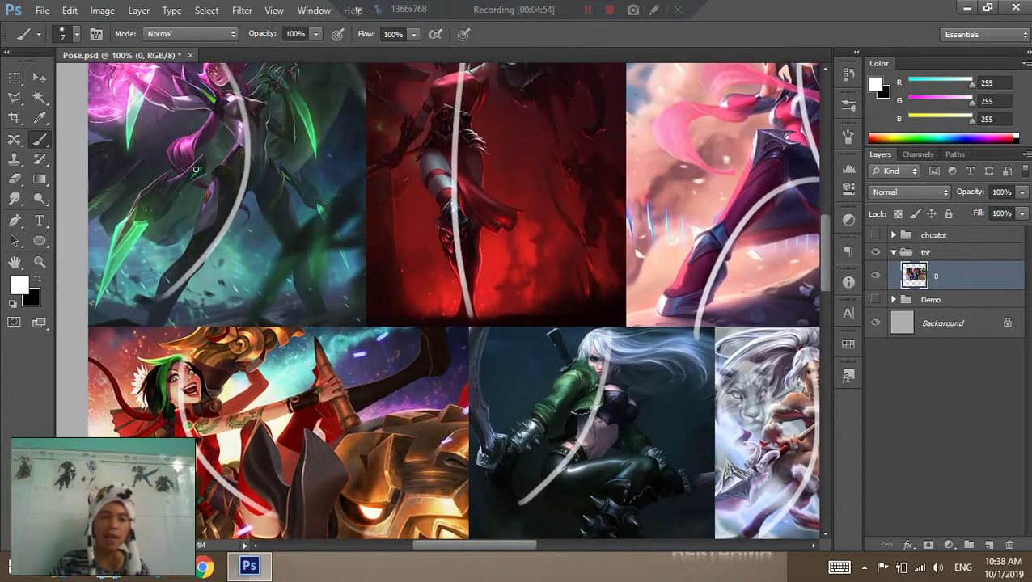
# Try extra lines on the top-row red figure and pink warrior, undoing each one.
pyautogui.moveTo(283, 184); pyautogui.dragTo(172, 257)
pyautogui.moveTo(272, 89); pyautogui.dragTo(281, 409)
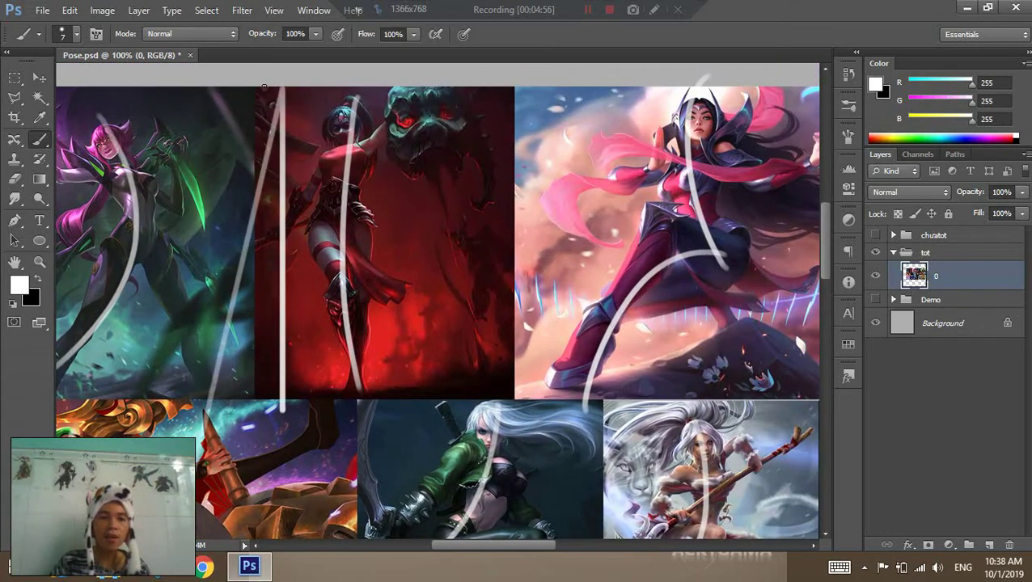
pyautogui.hotkey('ctrl', 'z')
pyautogui.moveTo(263, 81)
pyautogui.mouseDown()
pyautogui.moveTo(261, 356)
pyautogui.moveTo(281, 386)
pyautogui.mouseUp()
pyautogui.hotkey('ctrl', 'z')
pyautogui.hotkey('ctrl', 'z')
pyautogui.moveTo(501, 87); pyautogui.dragTo(445, 398)
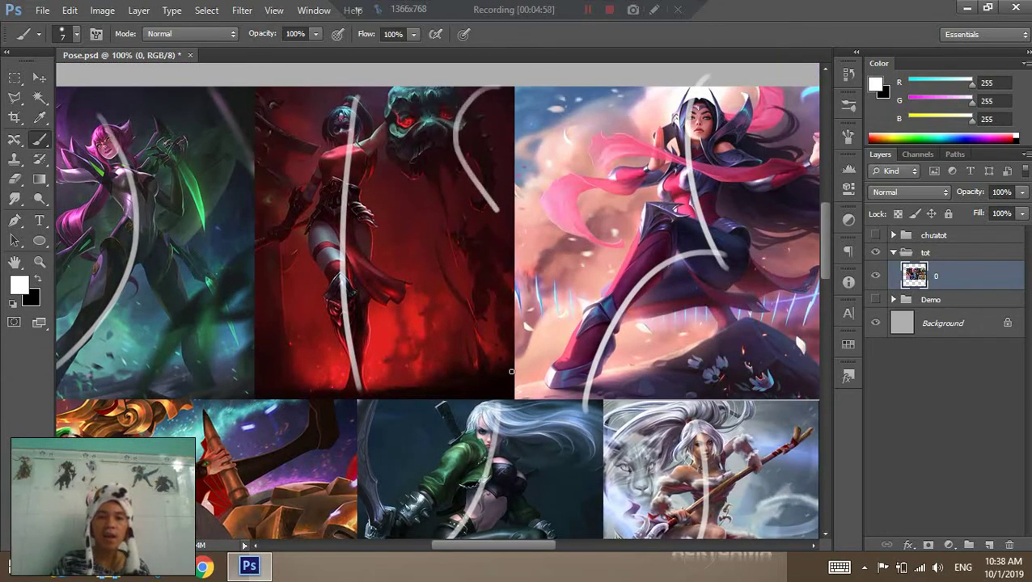
pyautogui.hotkey('ctrl', 'z')
pyautogui.moveTo(482, 66); pyautogui.dragTo(527, 431)
pyautogui.hotkey('ctrl', 'z')
pyautogui.moveTo(482, 66); pyautogui.dragTo(570, 434)
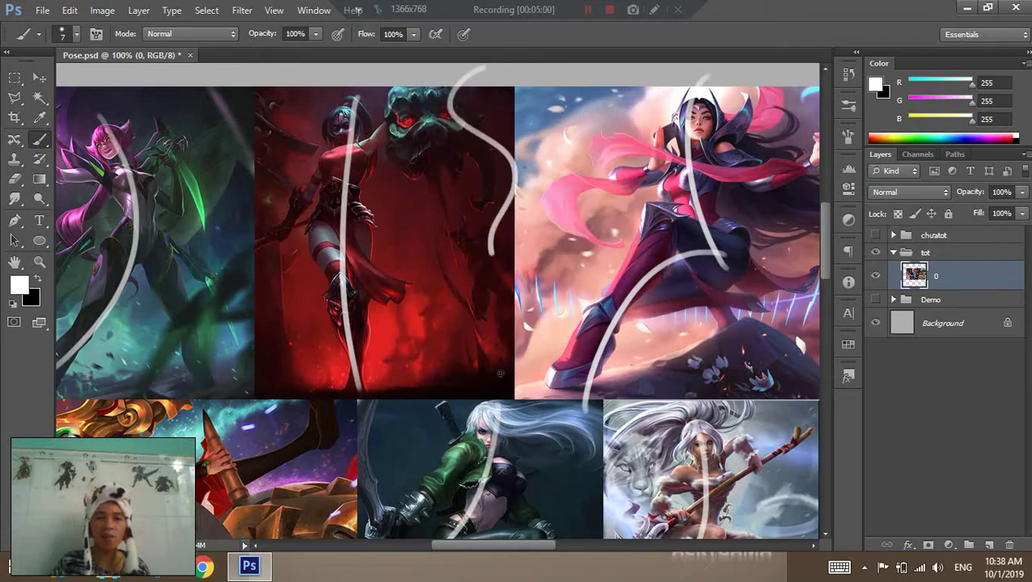
pyautogui.hotkey('ctrl', 'z')
# Draw white action lines on the purple-haired staff girl, goggled fighter and armored archer.
pyautogui.moveTo(453, 420); pyautogui.dragTo(582, 259)
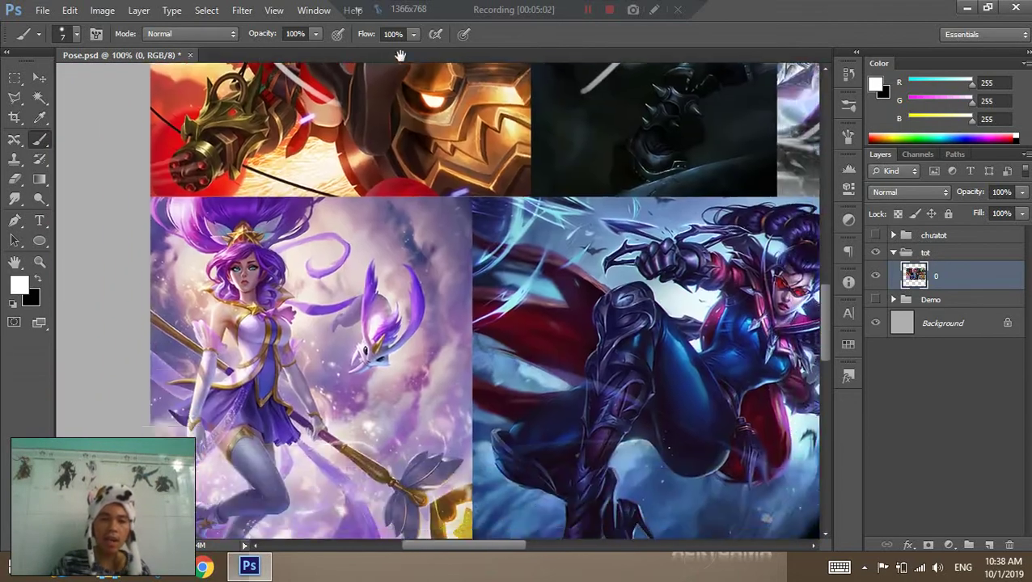
pyautogui.moveTo(256, 377)
pyautogui.mouseDown()
pyautogui.moveTo(321, 297)
pyautogui.moveTo(451, 191)
pyautogui.mouseUp()
pyautogui.moveTo(384, 103); pyautogui.dragTo(322, 398)
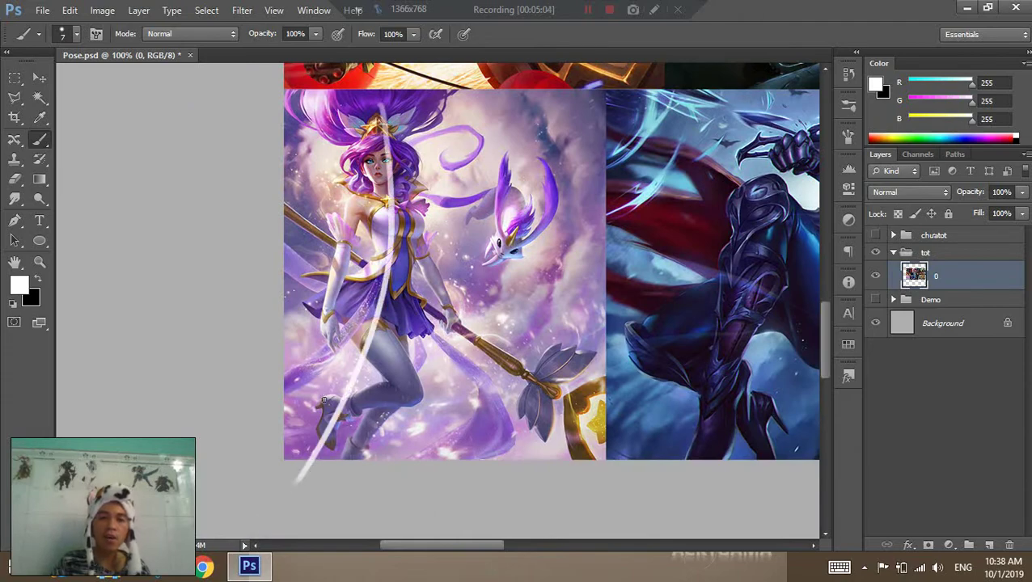
pyautogui.moveTo(476, 242)
pyautogui.mouseDown()
pyautogui.moveTo(115, 269)
pyautogui.moveTo(0, 256)
pyautogui.mouseUp()
pyautogui.moveTo(461, 139); pyautogui.dragTo(139, 371)
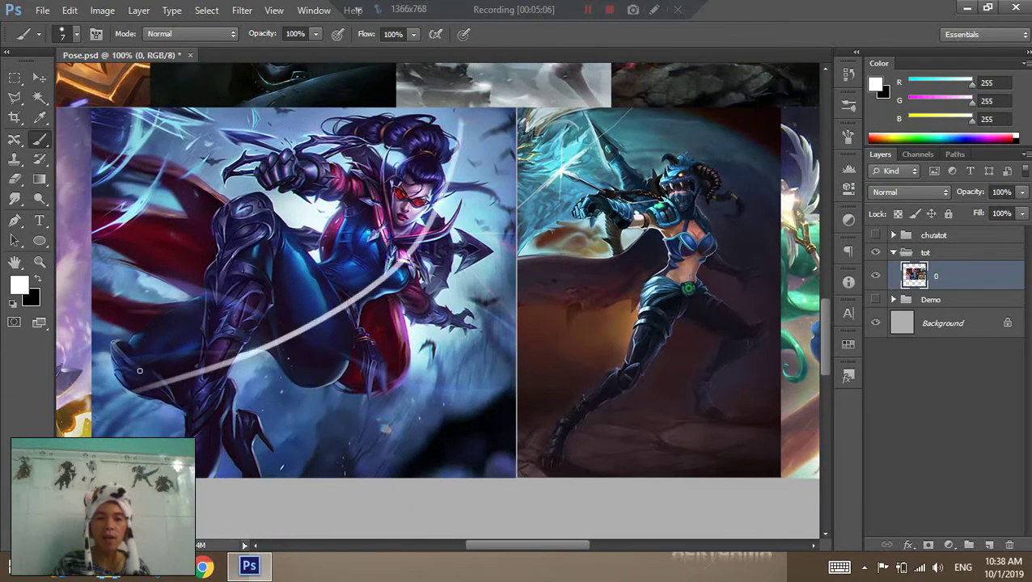
pyautogui.moveTo(516, 293); pyautogui.dragTo(329, 259)
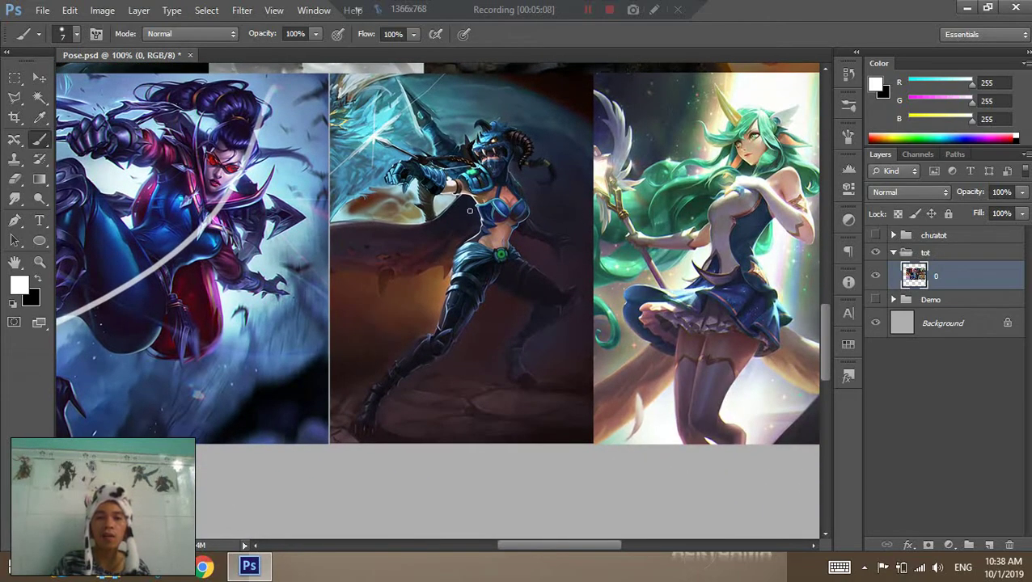
pyautogui.moveTo(479, 78); pyautogui.dragTo(287, 436)
# Mark the green-haired horned girl and bronze-armored warrior, then zoom out to 50%.
pyautogui.moveTo(566, 263); pyautogui.dragTo(230, 234)
pyautogui.moveTo(409, 418); pyautogui.dragTo(432, 81)
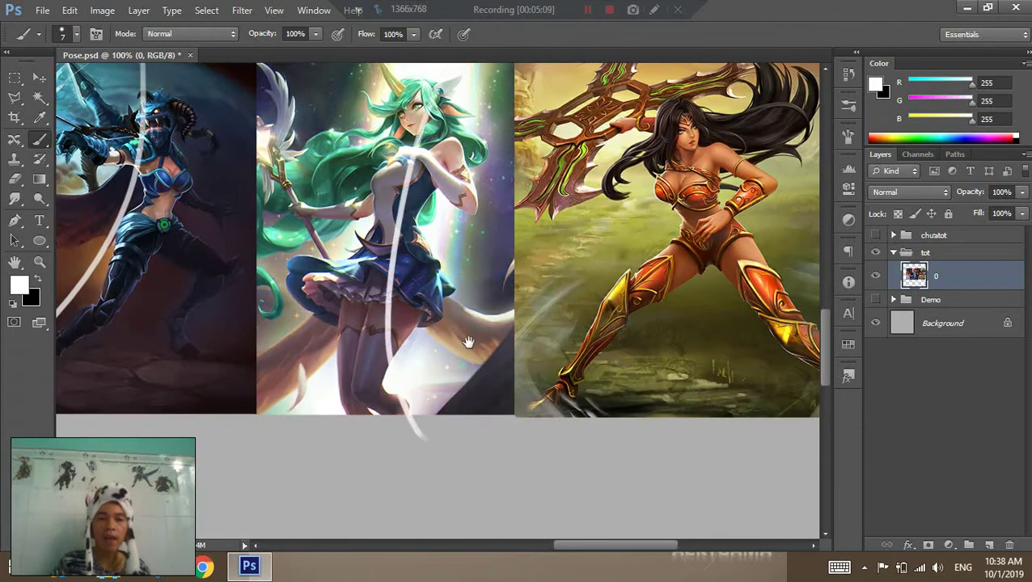
pyautogui.moveTo(566, 242); pyautogui.dragTo(359, 300)
pyautogui.moveTo(465, 130); pyautogui.dragTo(684, 457)
pyautogui.press('z')
pyautogui.keyDown('alt'); pyautogui.click(567, 315); pyautogui.keyUp('alt')
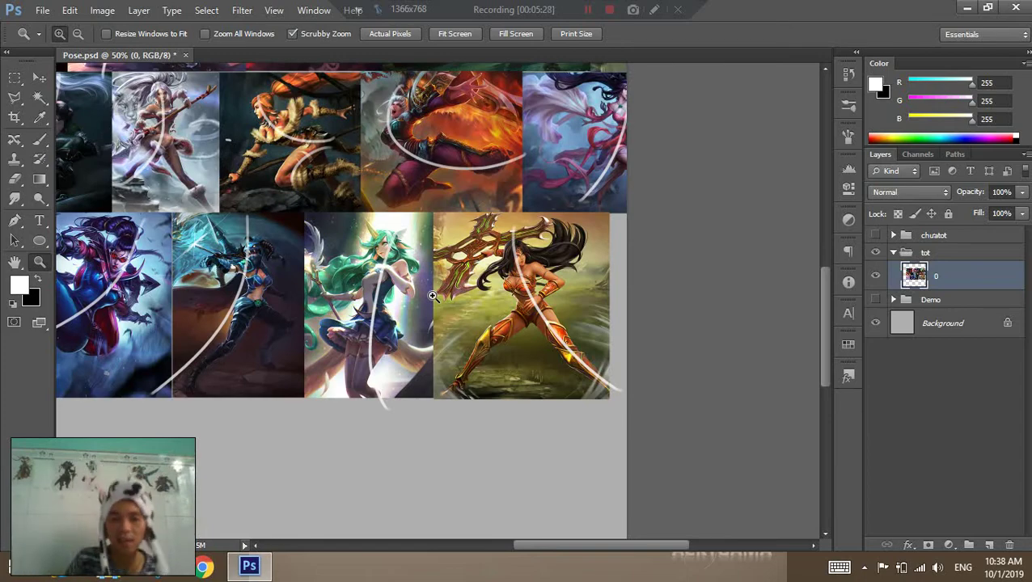
pyautogui.moveTo(433, 296); pyautogui.dragTo(587, 224)
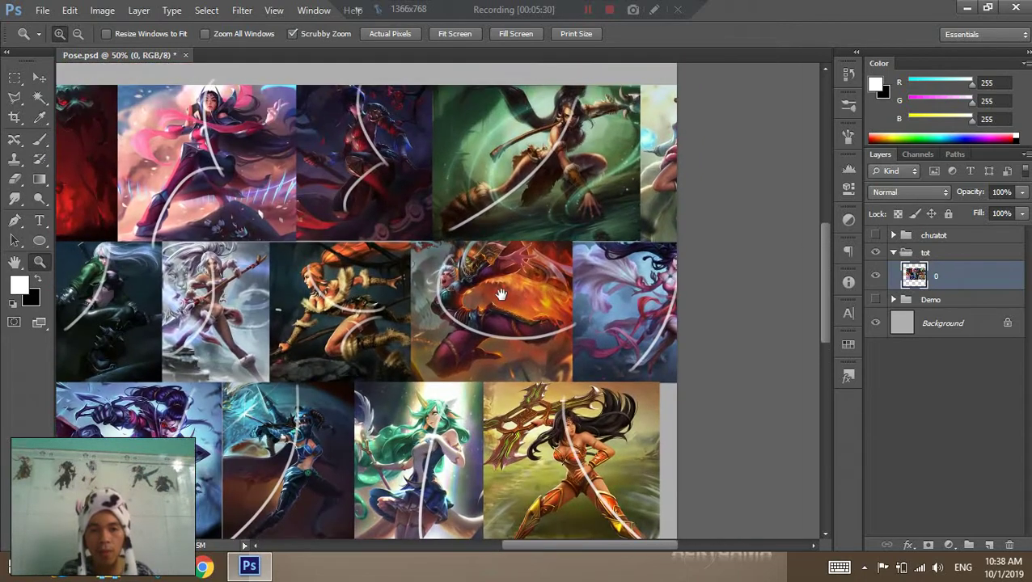
pyautogui.keyDown('alt'); pyautogui.click(505, 266); pyautogui.keyUp('alt')
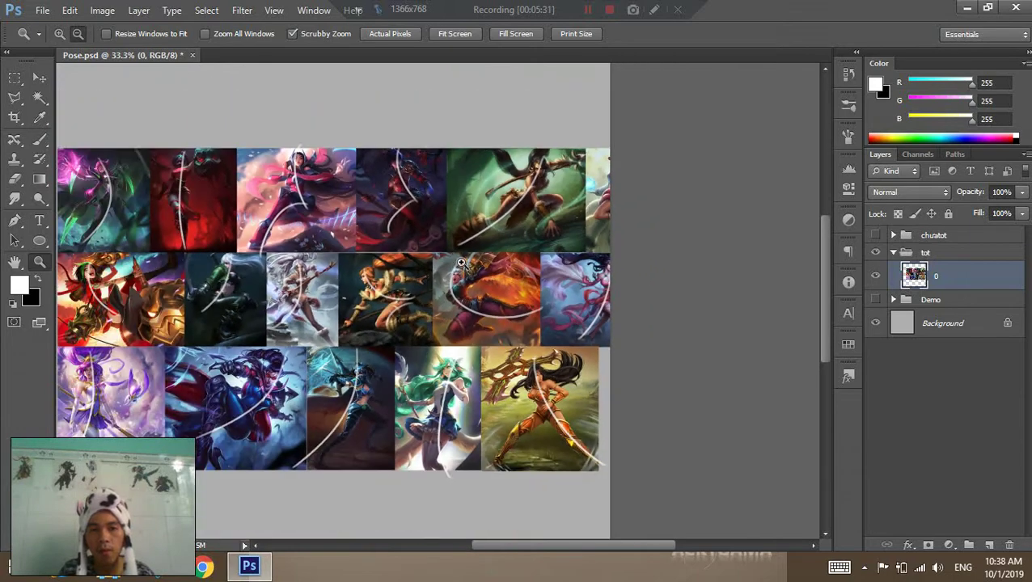
pyautogui.click(196, 194)
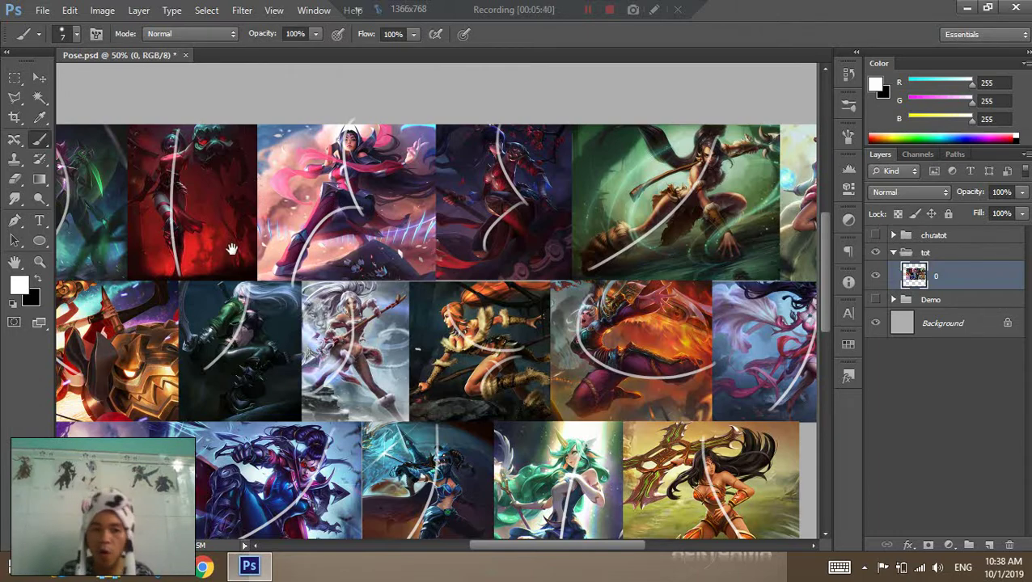
pyautogui.moveTo(232, 249); pyautogui.dragTo(489, 176)
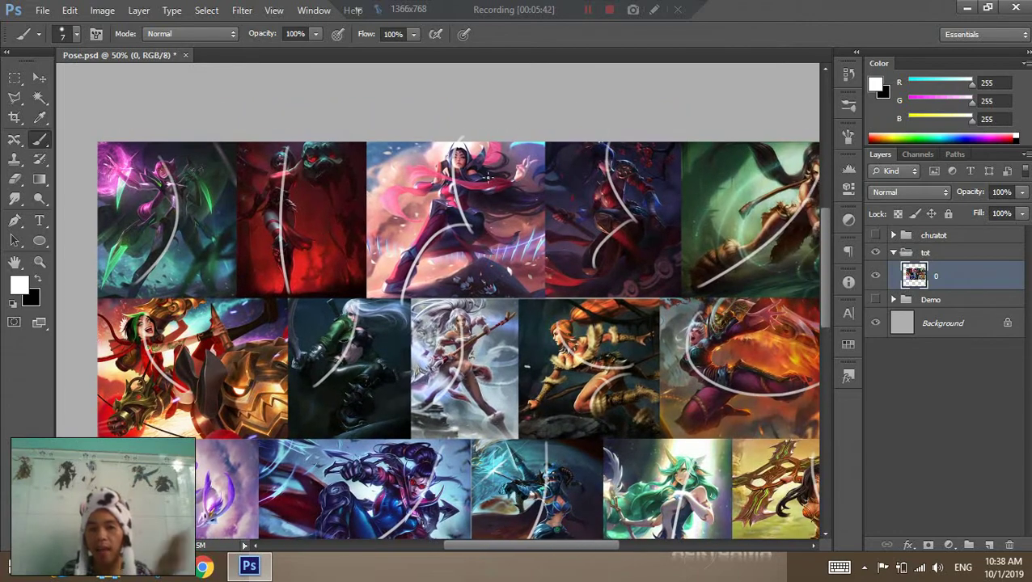
pyautogui.click(875, 252)
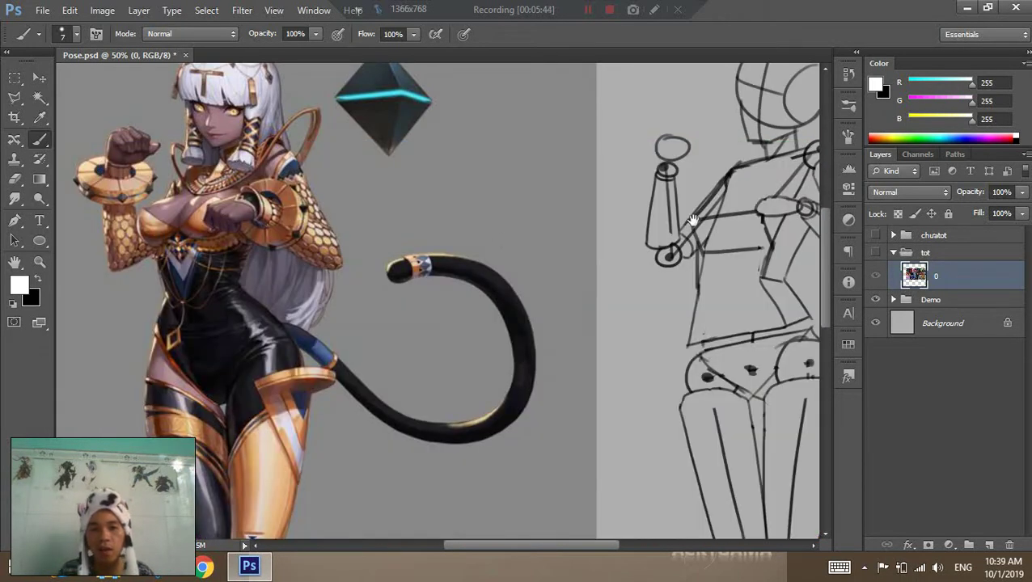
# Hide the tot collage and add a new Layer 2 beneath layer 0.
pyautogui.moveTo(693, 220); pyautogui.dragTo(390, 241)
pyautogui.keyDown('alt'); pyautogui.click(514, 231); pyautogui.keyUp('alt')
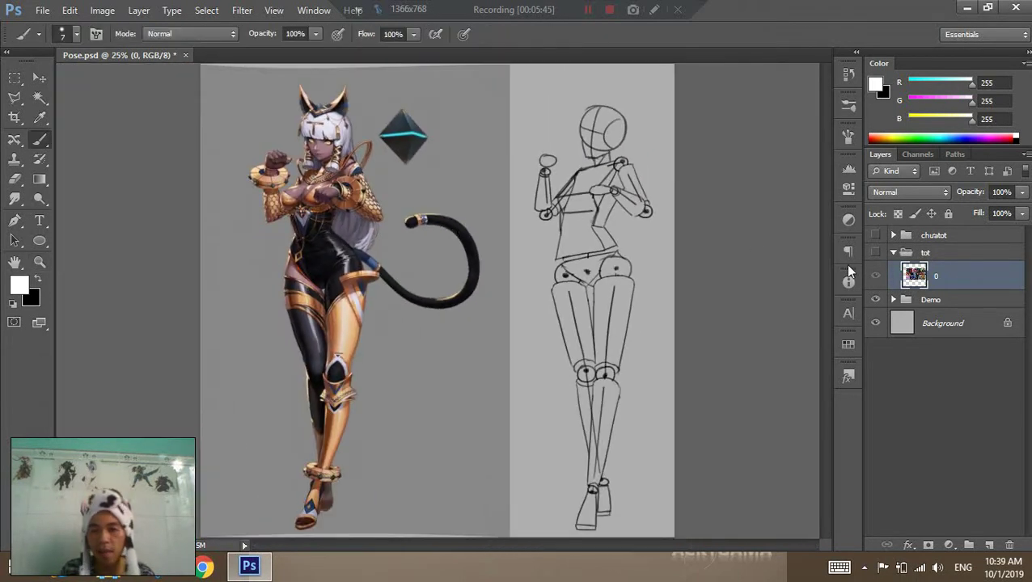
pyautogui.click(874, 271)
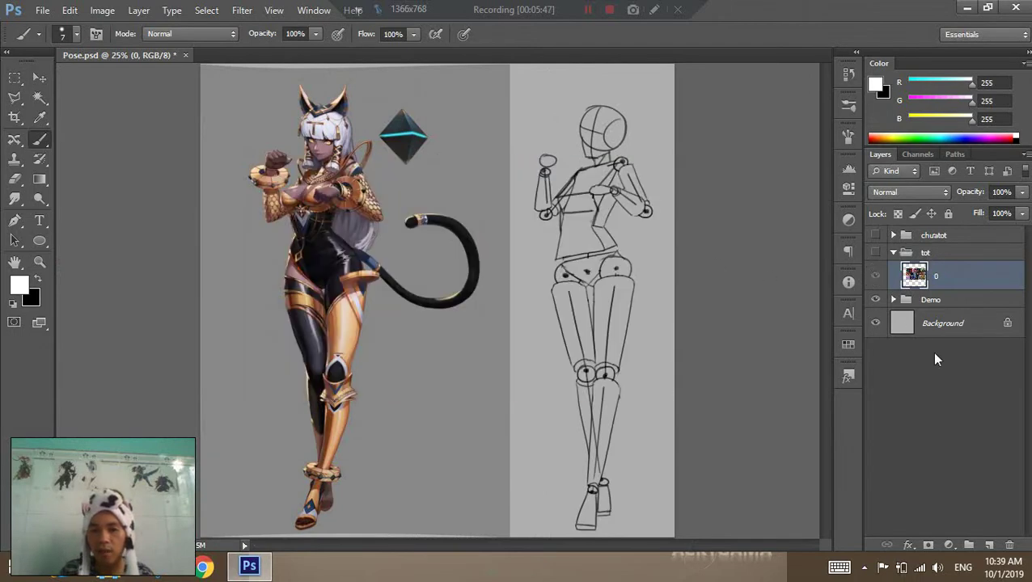
pyautogui.click(988, 545)
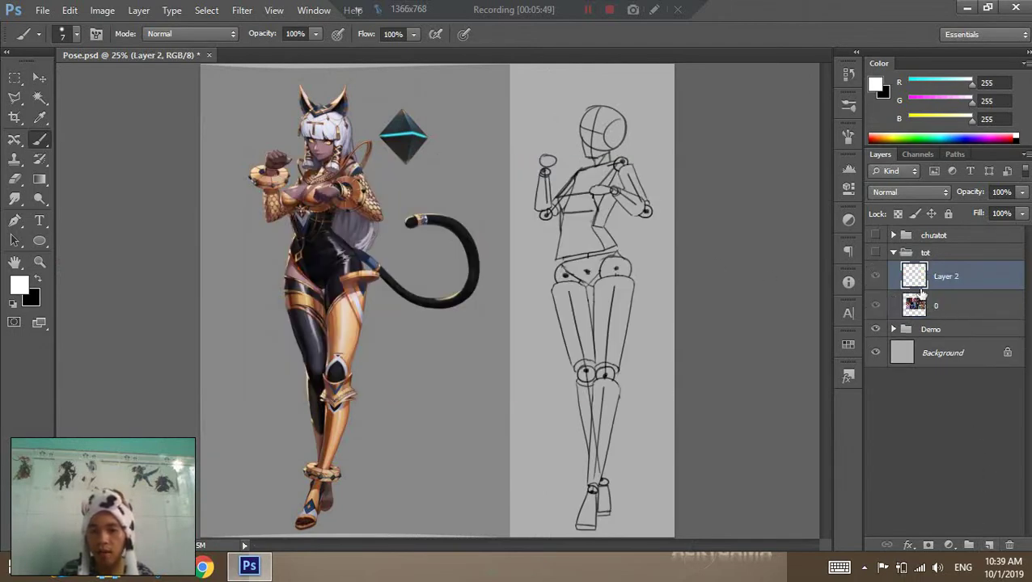
pyautogui.moveTo(922, 293); pyautogui.dragTo(922, 320)
# Set the Brush foreground colour to red in the Color Picker.
pyautogui.keyDown('alt'); pyautogui.click(527, 303); pyautogui.keyUp('alt')
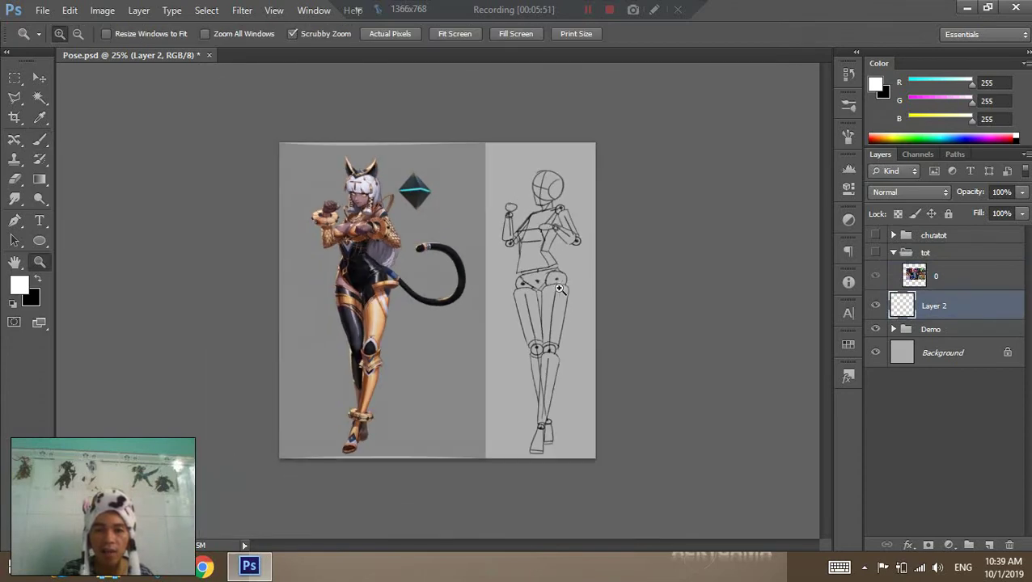
pyautogui.press('c')
pyautogui.press('b')
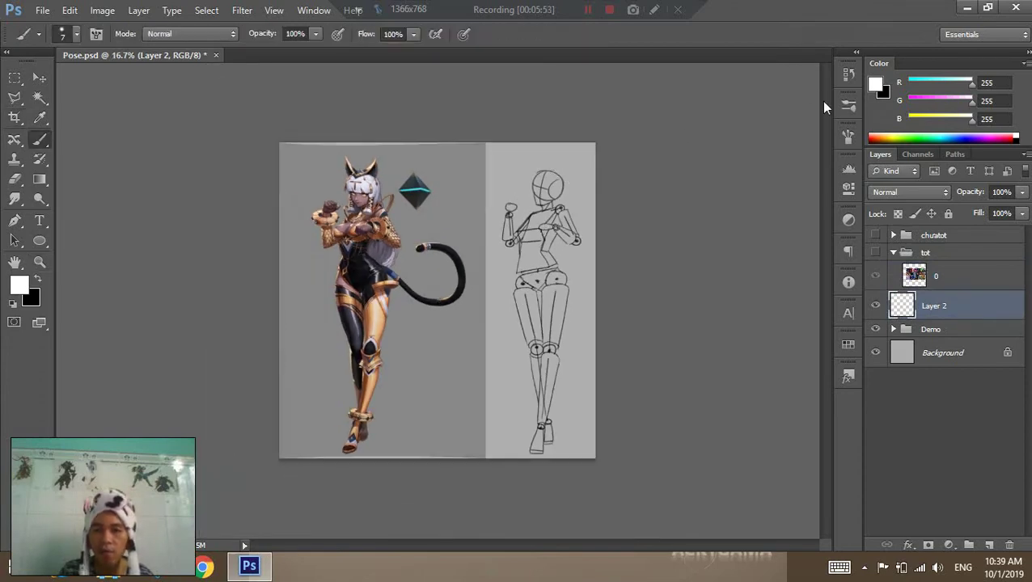
pyautogui.press('x')
pyautogui.click(875, 84)
pyautogui.write('255')
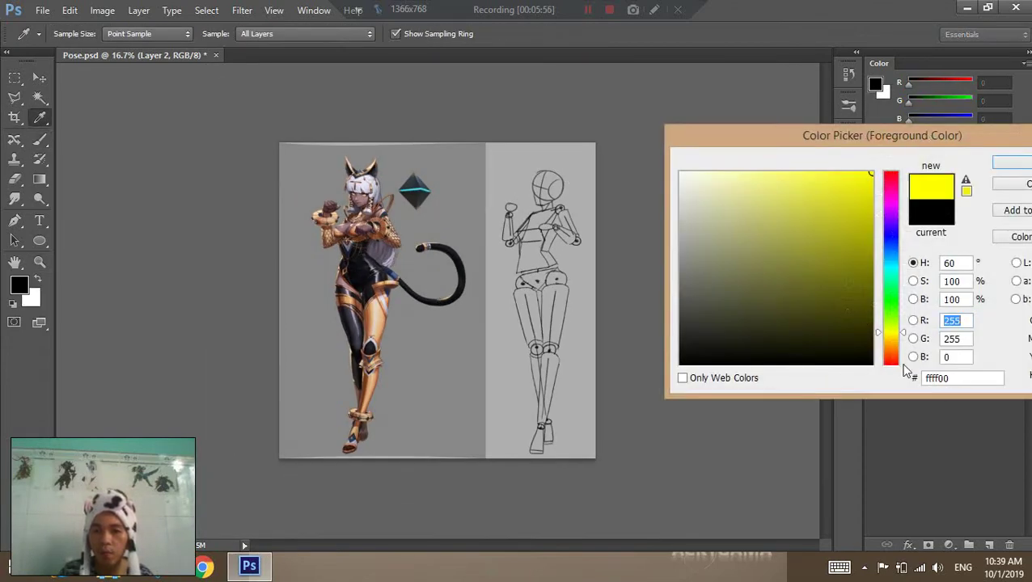
pyautogui.moveTo(892, 356); pyautogui.dragTo(893, 365)
pyautogui.click(1022, 166)
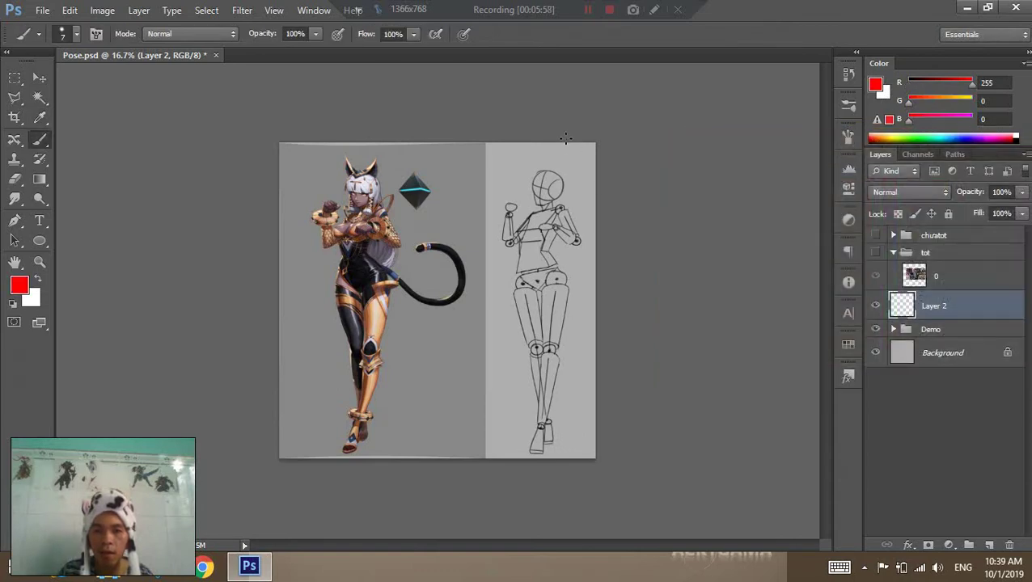
# Draw a red vertical guide line down the mannequin, redrawing it several times.
pyautogui.hotkey('ctrl', 'z')
pyautogui.moveTo(552, 149); pyautogui.dragTo(528, 457)
pyautogui.hotkey('ctrl', '+')
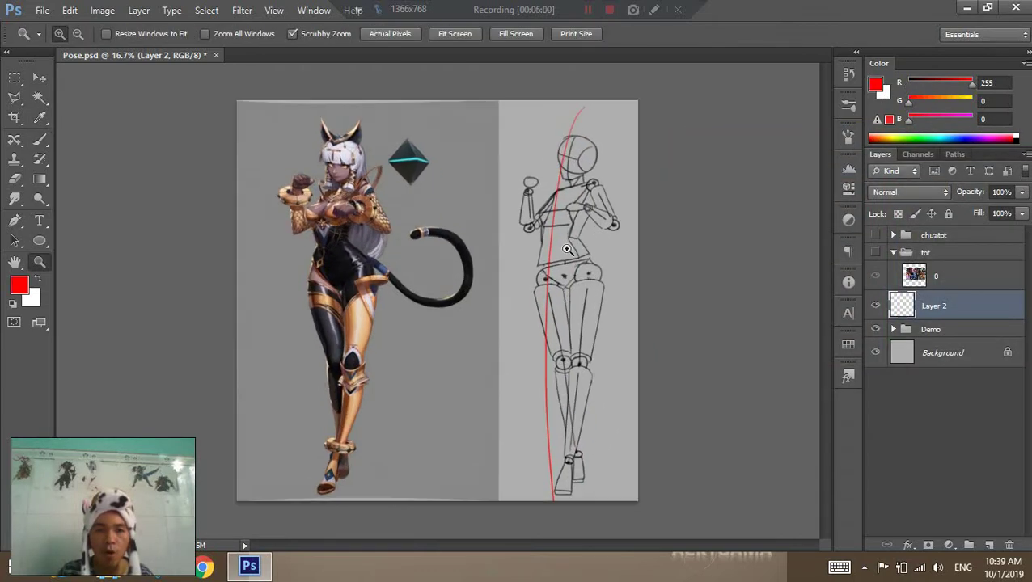
pyautogui.hotkey('ctrl', 'z')
pyautogui.moveTo(604, 91); pyautogui.dragTo(584, 479)
pyautogui.hotkey('ctrl', 'z')
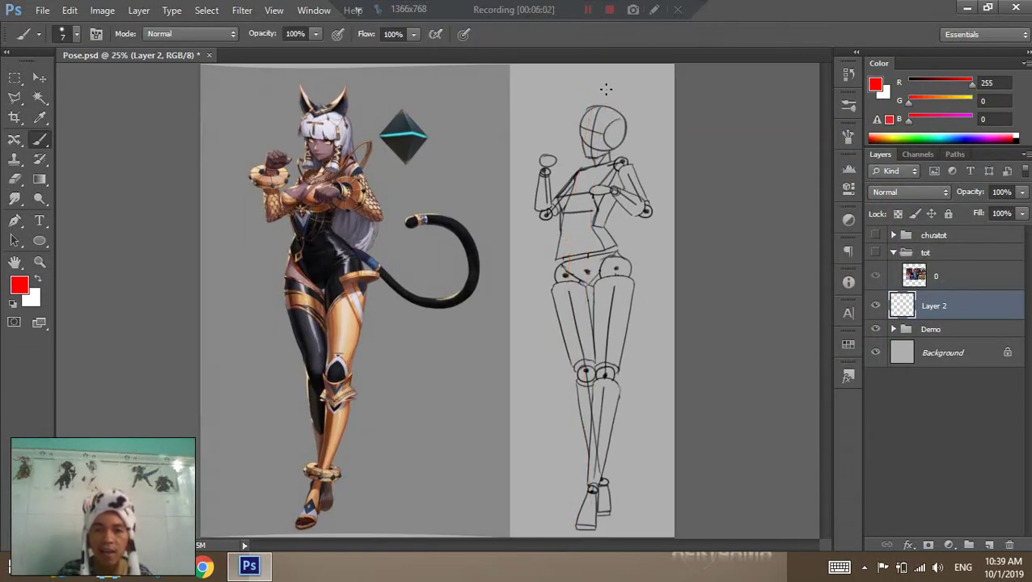
pyautogui.moveTo(603, 89); pyautogui.dragTo(584, 505)
pyautogui.hotkey('ctrl', 'z')
pyautogui.moveTo(605, 114); pyautogui.dragTo(584, 502)
pyautogui.hotkey('ctrl', 'z')
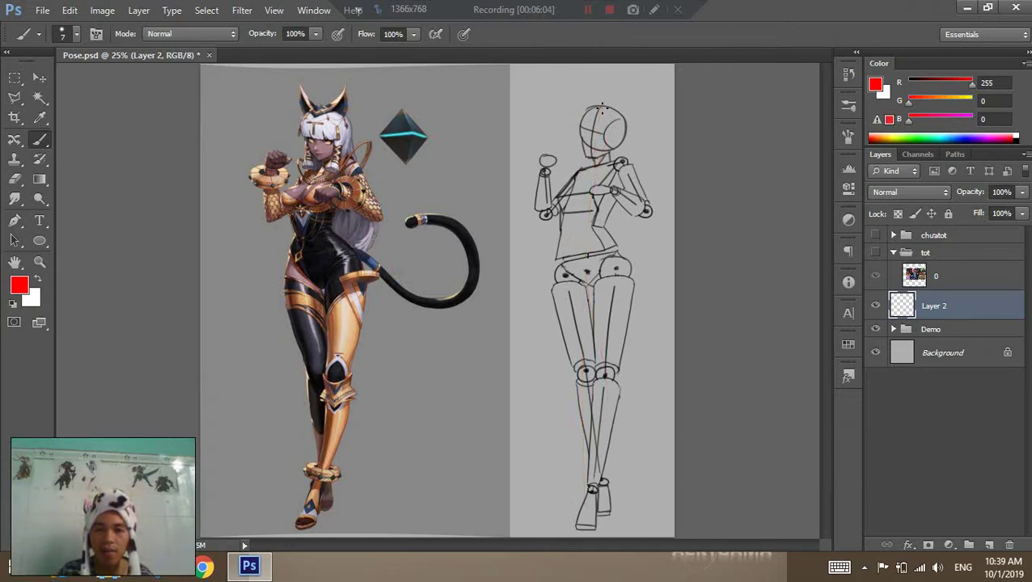
pyautogui.moveTo(617, 115); pyautogui.dragTo(588, 504)
pyautogui.hotkey('ctrl', 'z')
pyautogui.moveTo(613, 117); pyautogui.dragTo(606, 477)
# Settle on a curved red head-to-feet guide line and show the tot collage again.
pyautogui.hotkey('ctrl', 'z')
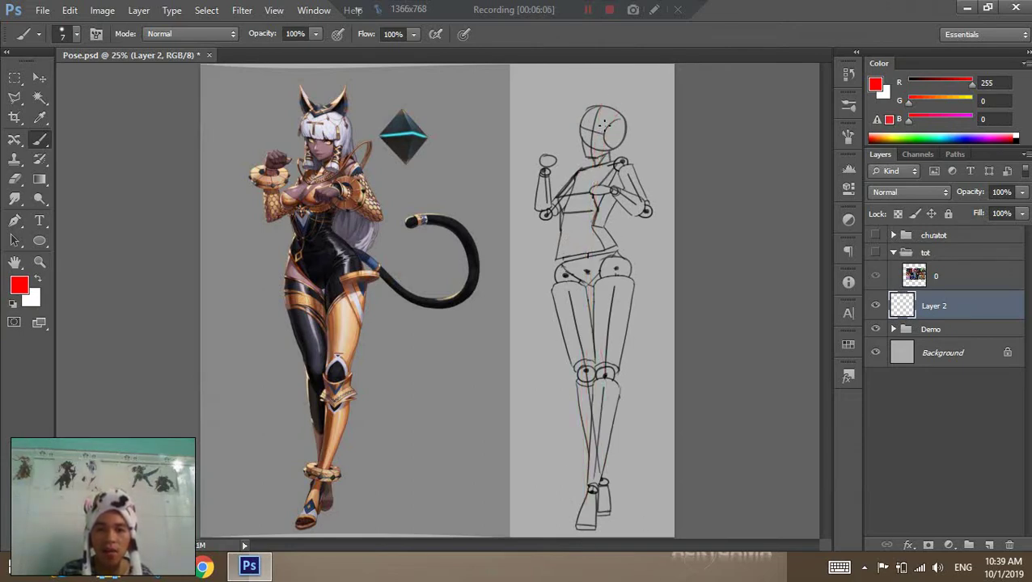
pyautogui.moveTo(617, 117); pyautogui.dragTo(609, 513)
pyautogui.hotkey('ctrl', 'z')
pyautogui.moveTo(602, 121); pyautogui.dragTo(621, 530)
pyautogui.hotkey('ctrl', 'z')
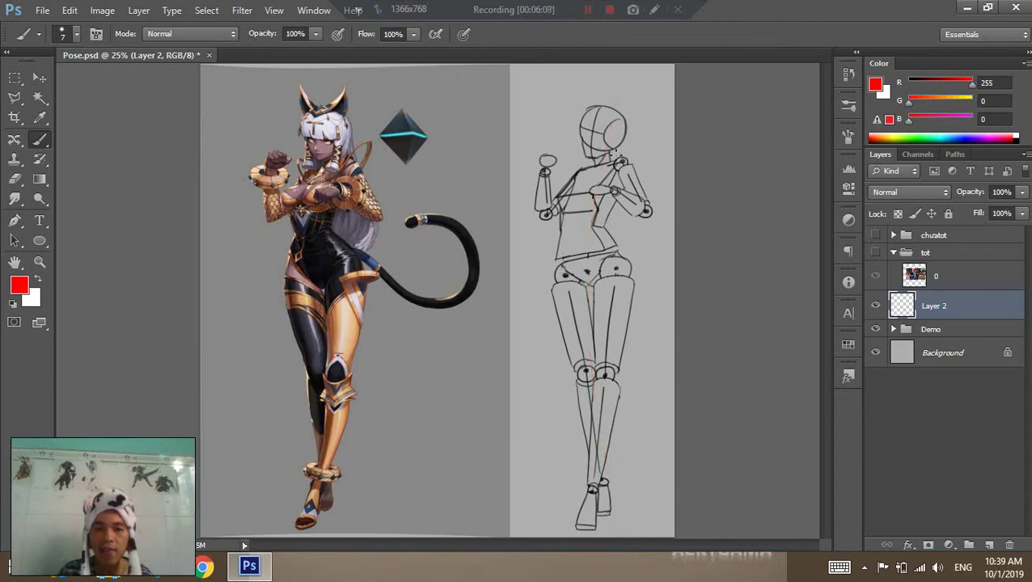
pyautogui.moveTo(601, 122); pyautogui.dragTo(623, 526)
pyautogui.hotkey('ctrl', 'z')
pyautogui.moveTo(595, 207); pyautogui.dragTo(599, 494)
pyautogui.hotkey('ctrl', 'z')
pyautogui.moveTo(593, 162)
pyautogui.mouseDown()
pyautogui.moveTo(583, 246)
pyautogui.moveTo(598, 469)
pyautogui.mouseUp()
pyautogui.click(877, 252)
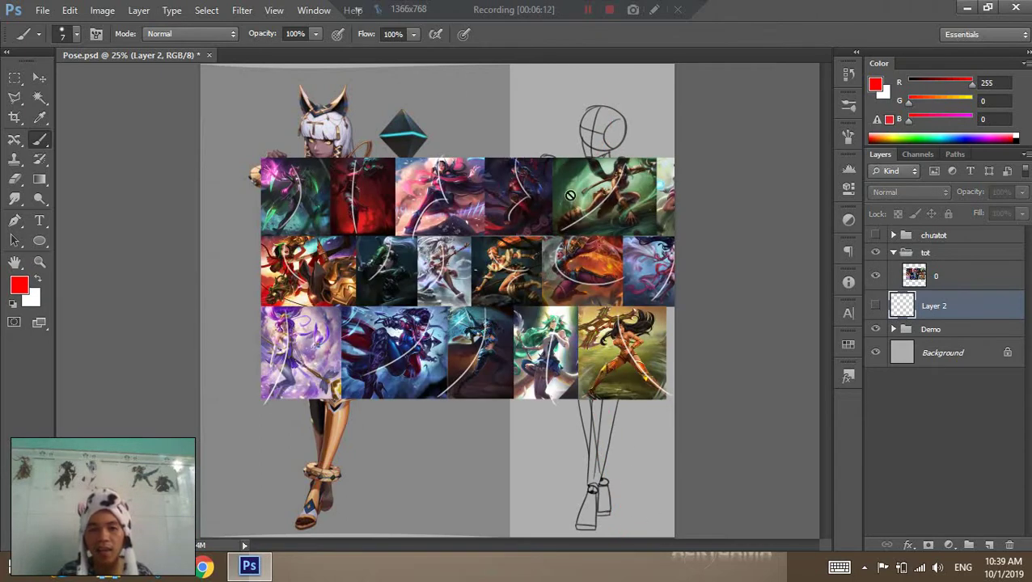
# Shift the layer 0 collage slightly left and zoom in to 33.3%.
pyautogui.click(914, 276)
pyautogui.press('v')
pyautogui.moveTo(566, 259); pyautogui.dragTo(536, 260)
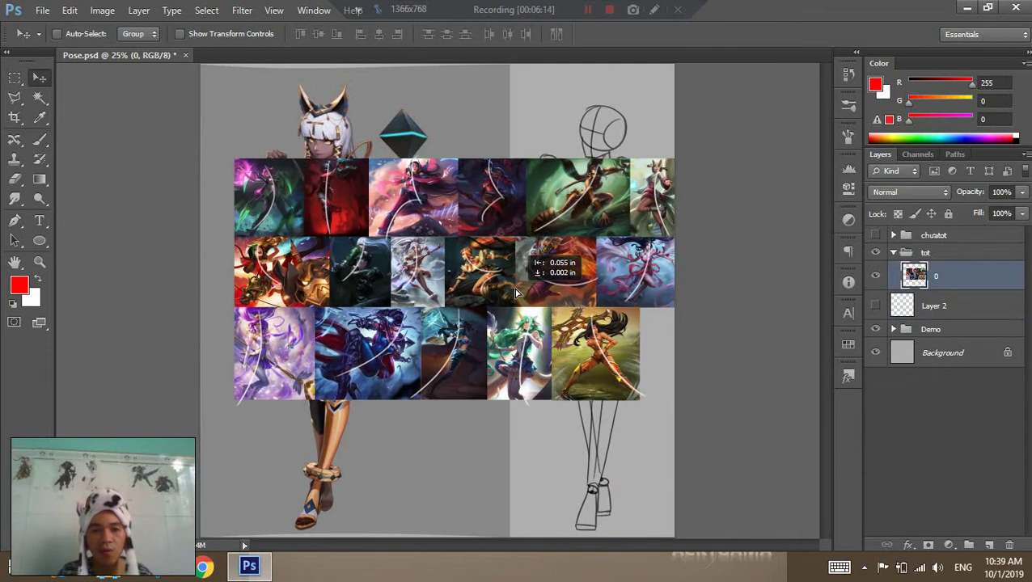
pyautogui.press('z')
pyautogui.click(447, 352)
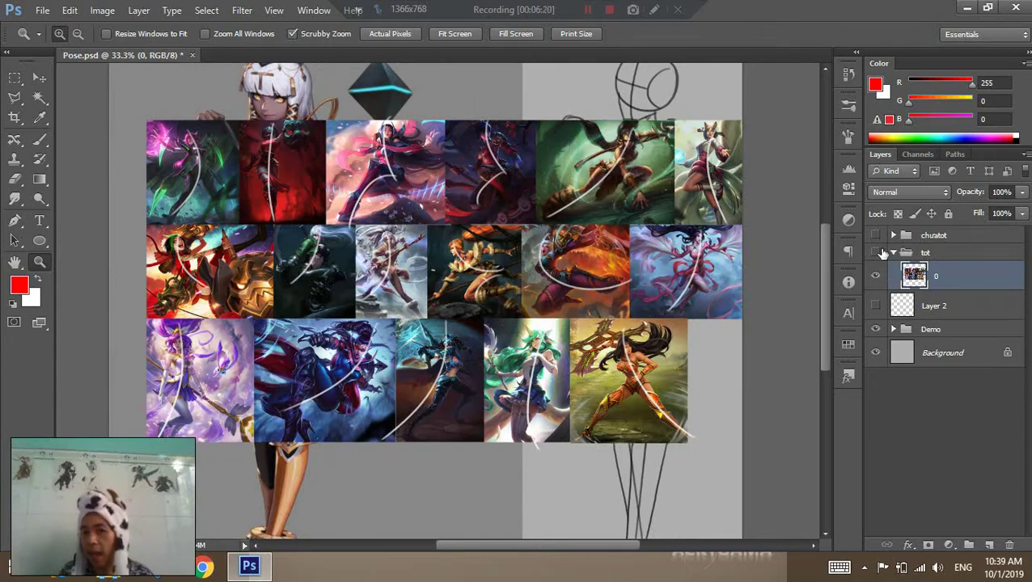
# Hide and collapse tot, then place Layer 2 in the Demo group above nguoikhoi.
pyautogui.click(875, 253)
pyautogui.click(893, 252)
pyautogui.click(908, 276)
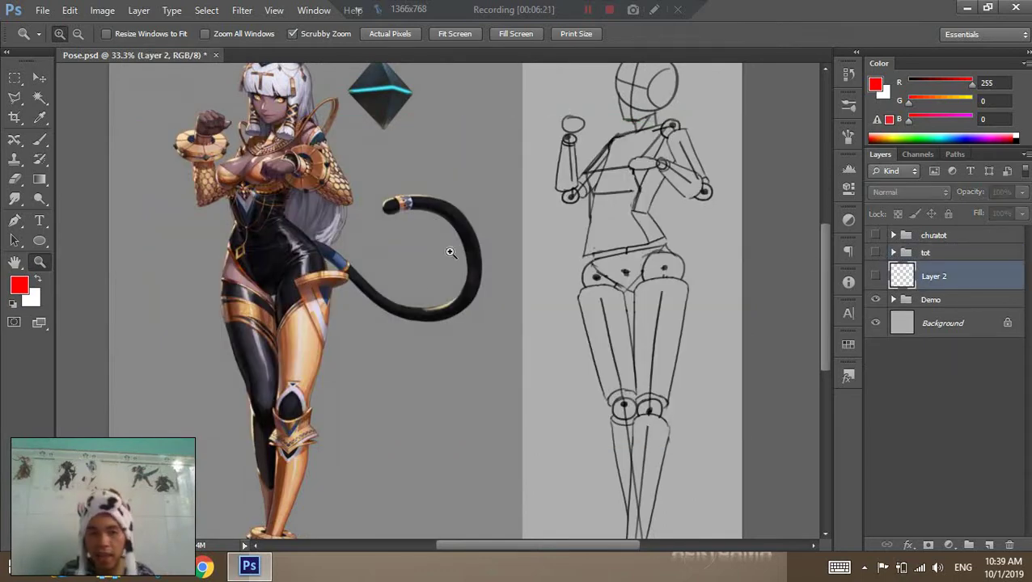
pyautogui.press('b')
pyautogui.hotkey('ctrl', '-')
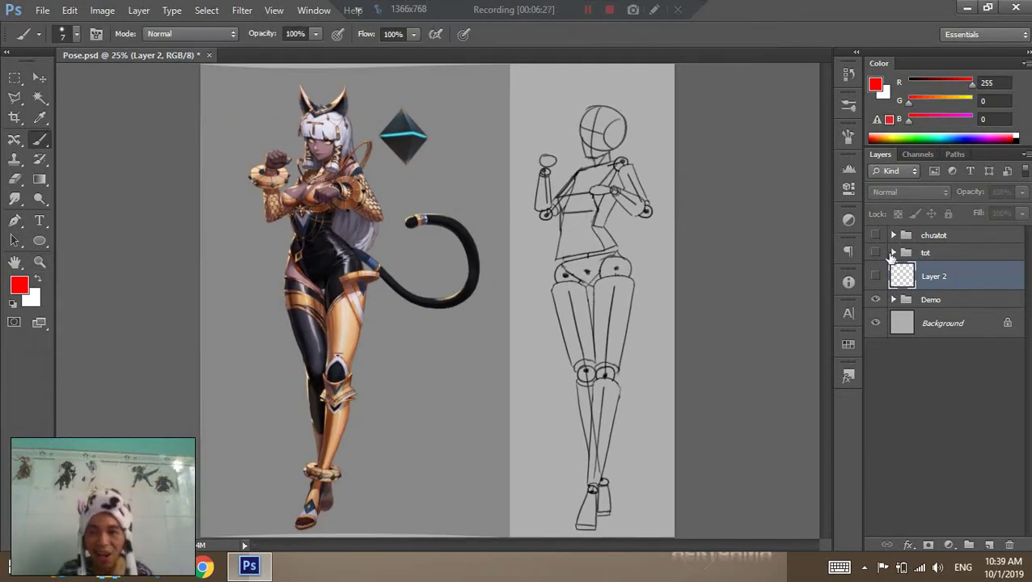
pyautogui.click(894, 299)
pyautogui.moveTo(932, 279); pyautogui.dragTo(897, 305)
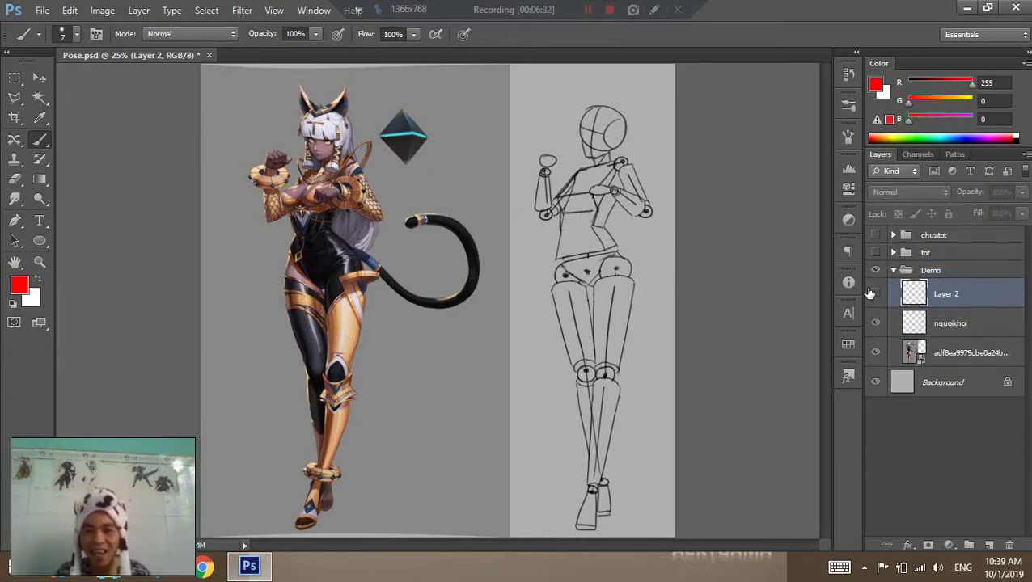
# Delete the old Layer 2 and its red guideline, then add a fresh Layer 2 above nguoikhoi.
pyautogui.click(874, 294)
pyautogui.hotkey('ctrl', 'z')
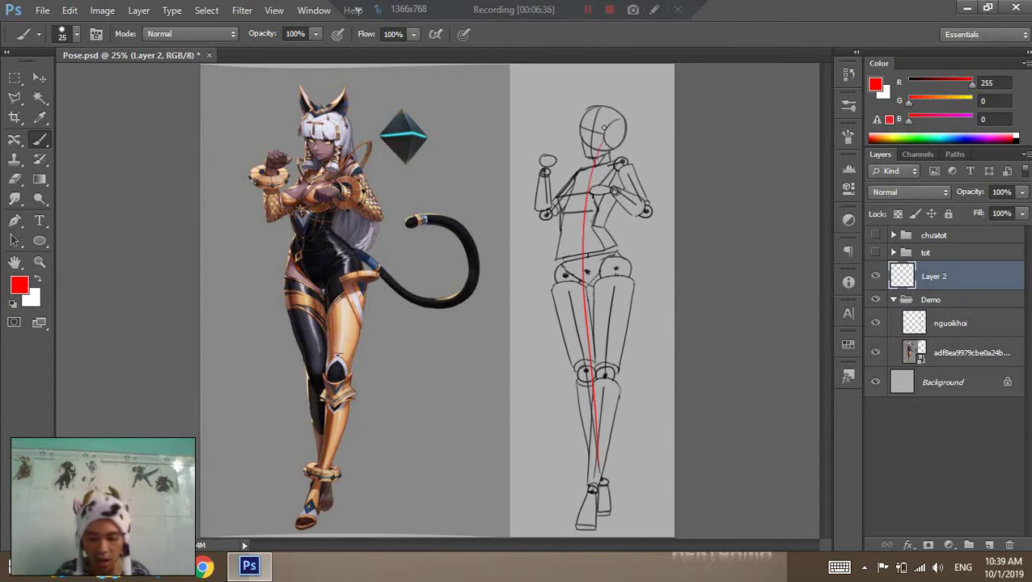
pyautogui.hotkey('ctrl', 'z')
pyautogui.click(916, 293)
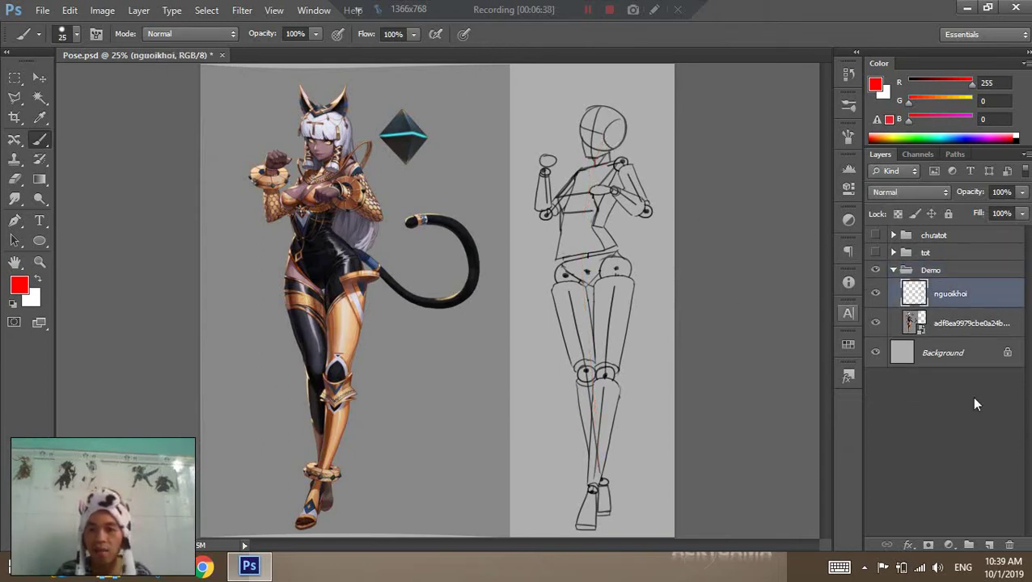
pyautogui.click(990, 544)
# Test red vertical brush strokes down the sketch, undo them all, and zoom to 33.3%.
pyautogui.moveTo(599, 82); pyautogui.dragTo(556, 485)
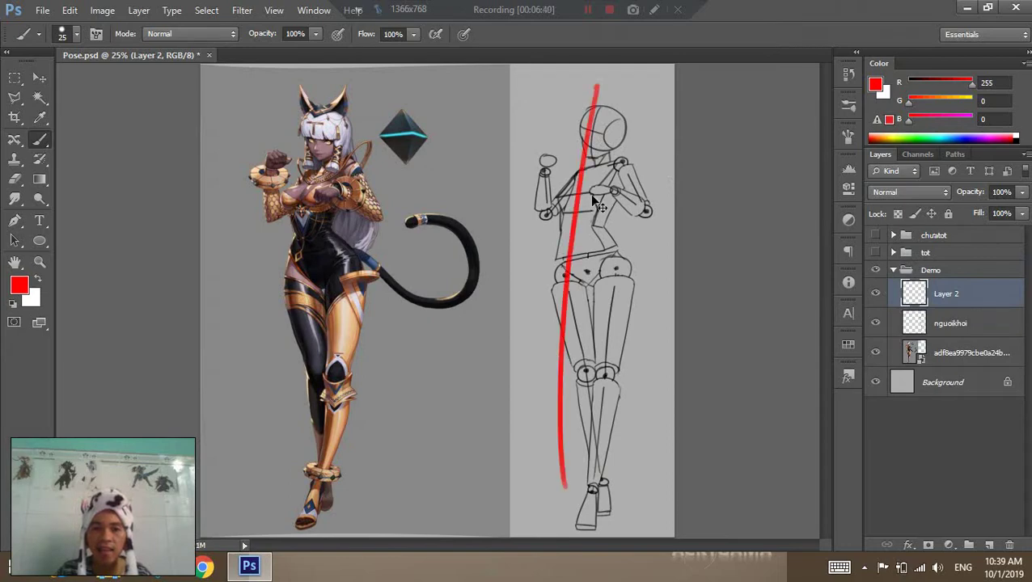
pyautogui.hotkey('ctrl', 'z')
pyautogui.moveTo(600, 76)
pyautogui.mouseDown()
pyautogui.moveTo(619, 461)
pyautogui.moveTo(586, 483)
pyautogui.mouseUp()
pyautogui.hotkey('ctrl', 'z')
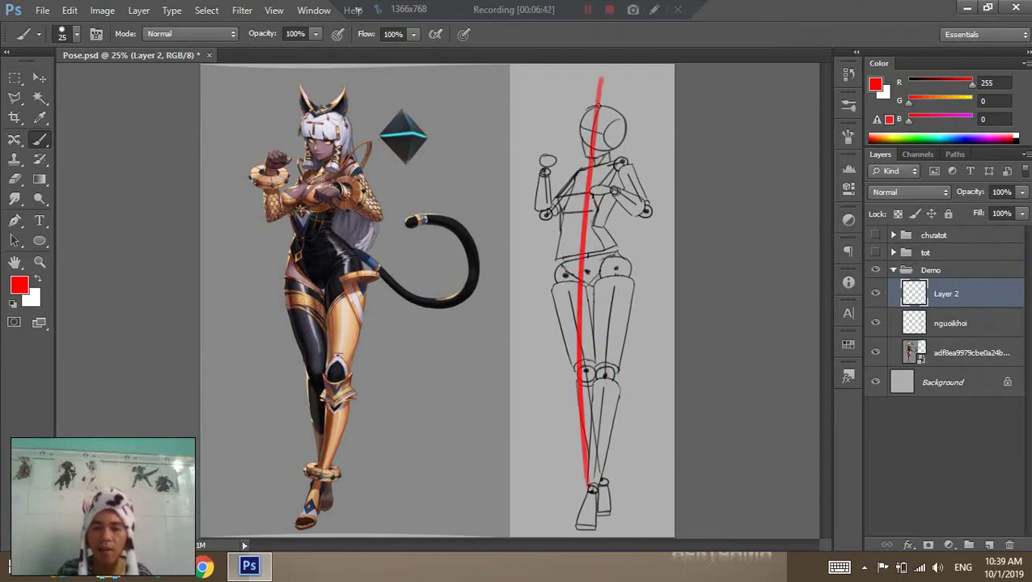
pyautogui.hotkey('ctrl', 'z')
pyautogui.moveTo(602, 77); pyautogui.dragTo(589, 465)
pyautogui.hotkey('ctrl', 'z')
pyautogui.moveTo(602, 74); pyautogui.dragTo(591, 510)
pyautogui.hotkey('ctrl', 'z')
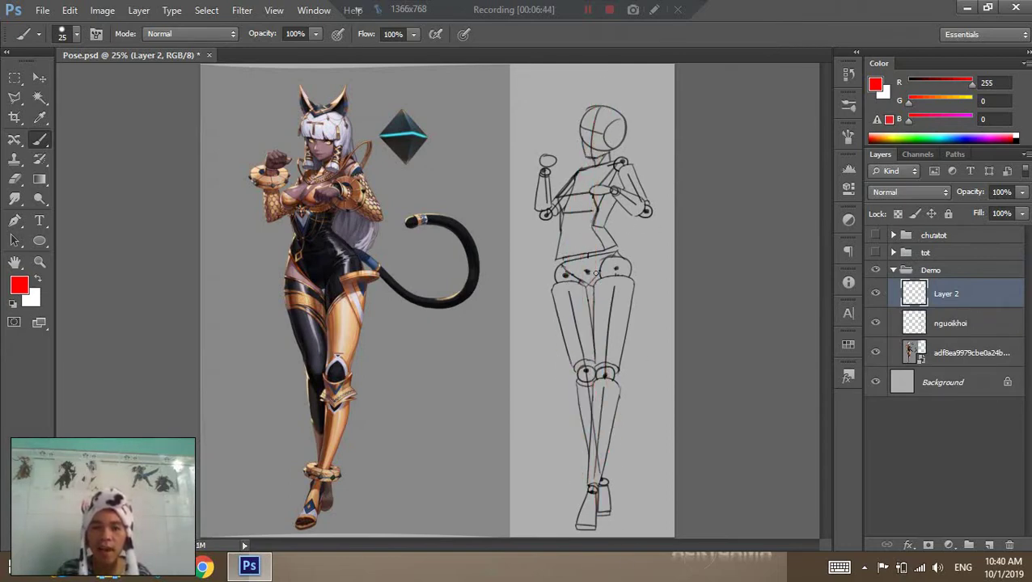
pyautogui.moveTo(603, 77); pyautogui.dragTo(590, 482)
pyautogui.hotkey('ctrl', 'z')
pyautogui.hotkey('ctrl', 'z')
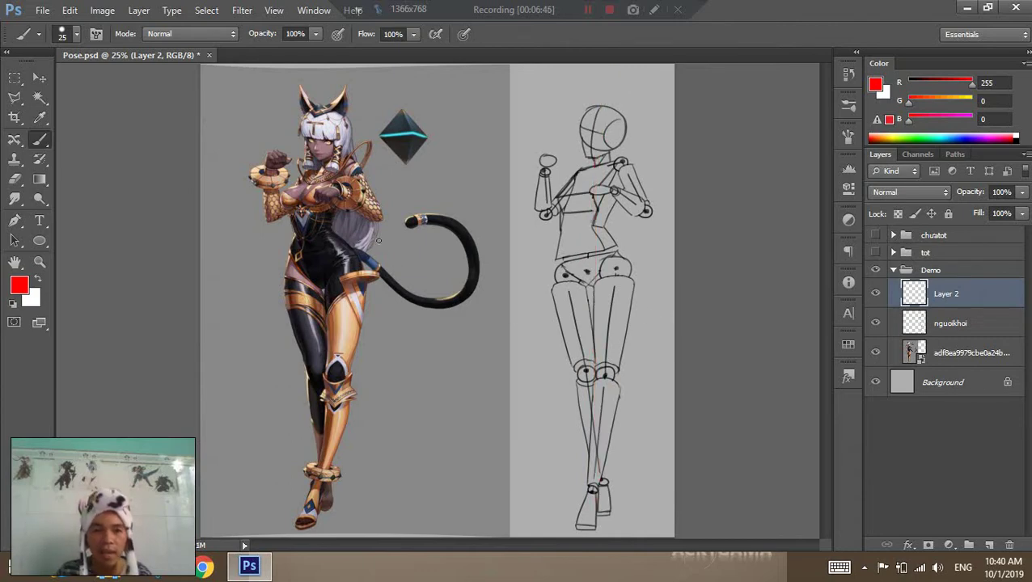
pyautogui.keyDown('ctrl'); pyautogui.click(226, 210); pyautogui.keyUp('ctrl')
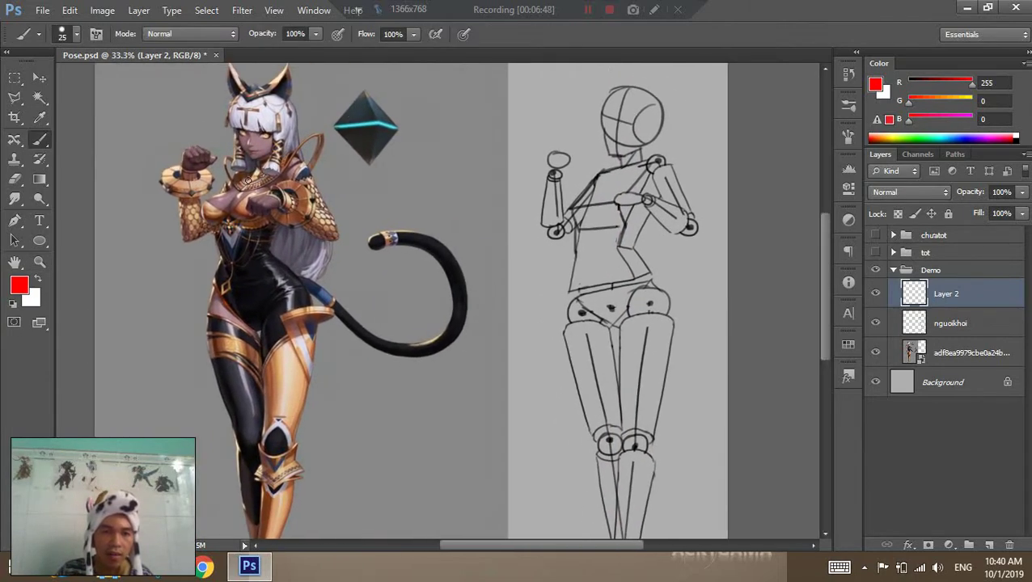
# Try red vertical strokes down the cat-girl, zoom back out to 25%, and undo them.
pyautogui.moveTo(255, 93); pyautogui.dragTo(272, 267)
pyautogui.hotkey('ctrl', 'z')
pyautogui.moveTo(257, 97); pyautogui.dragTo(274, 271)
pyautogui.moveTo(295, 319)
pyautogui.mouseDown()
pyautogui.moveTo(308, 131)
pyautogui.moveTo(272, 444)
pyautogui.mouseUp()
pyautogui.moveTo(323, 148); pyautogui.dragTo(283, 312)
pyautogui.hotkey('ctrl', 'space')
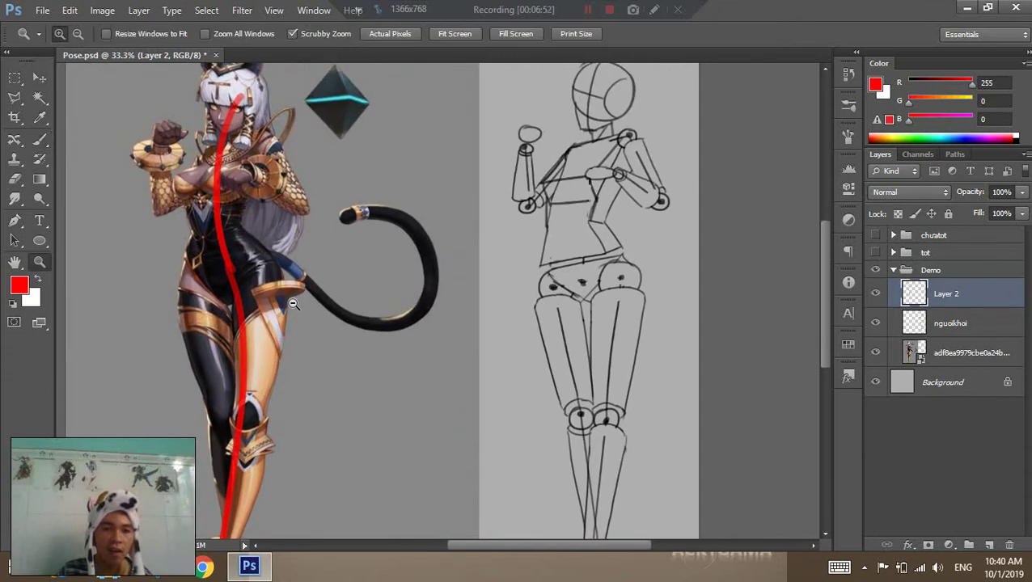
pyautogui.keyDown('ctrl'); pyautogui.keyDown('alt'); pyautogui.click(293, 303); pyautogui.keyUp('alt'); pyautogui.keyUp('ctrl')
pyautogui.hotkey('ctrl', 'z')
# Try and undo red strokes across and down the character's chest and torso.
pyautogui.moveTo(352, 262)
pyautogui.mouseDown()
pyautogui.moveTo(387, 220)
pyautogui.moveTo(399, 241)
pyautogui.mouseUp()
pyautogui.moveTo(324, 207); pyautogui.dragTo(257, 178)
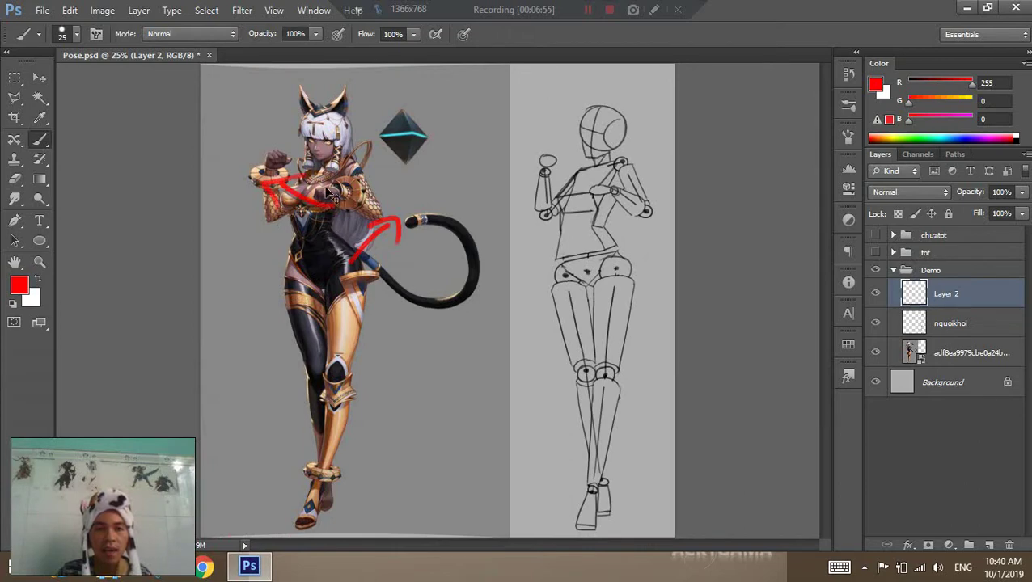
pyautogui.hotkey('ctrl', 'z')
pyautogui.hotkey('ctrl', 'z')
pyautogui.hotkey('ctrl', 'z')
pyautogui.moveTo(323, 165); pyautogui.dragTo(312, 231)
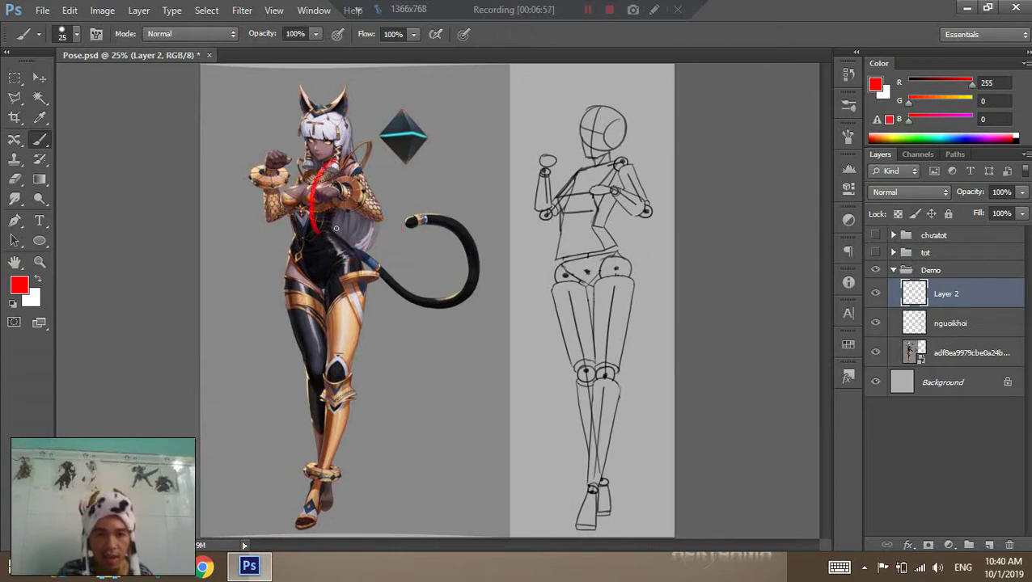
pyautogui.hotkey('ctrl', 'z')
pyautogui.moveTo(322, 165); pyautogui.dragTo(338, 268)
pyautogui.hotkey('ctrl', 'z')
pyautogui.moveTo(321, 166)
pyautogui.mouseDown()
pyautogui.moveTo(346, 283)
pyautogui.moveTo(275, 509)
pyautogui.mouseUp()
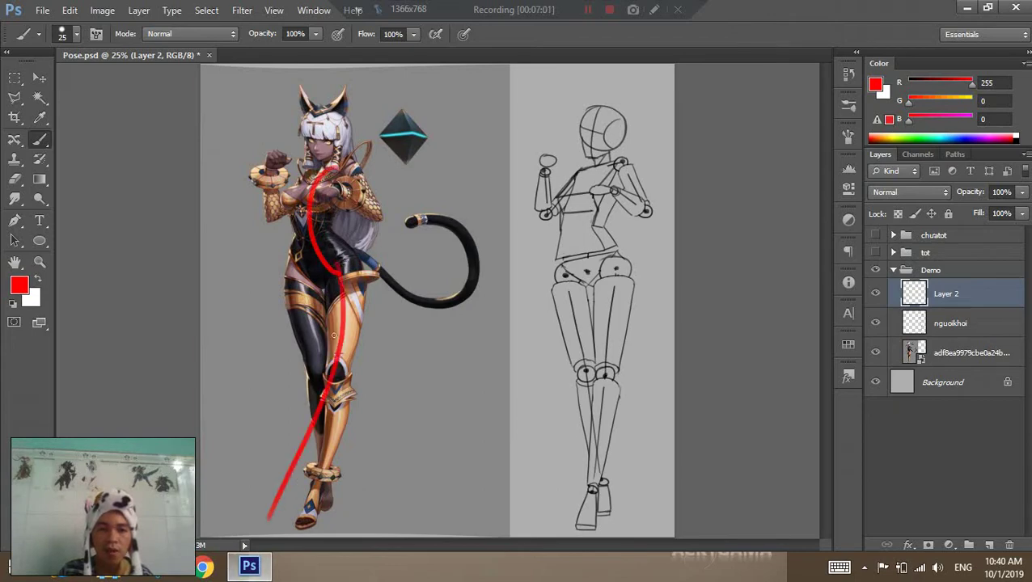
pyautogui.hotkey('ctrl', 'z')
# Try and undo red lines running down the character's leg to the foot.
pyautogui.moveTo(338, 273)
pyautogui.mouseDown()
pyautogui.moveTo(295, 522)
pyautogui.moveTo(393, 232)
pyautogui.mouseUp()
pyautogui.moveTo(377, 236); pyautogui.dragTo(388, 248)
pyautogui.hotkey('ctrl', 'z')
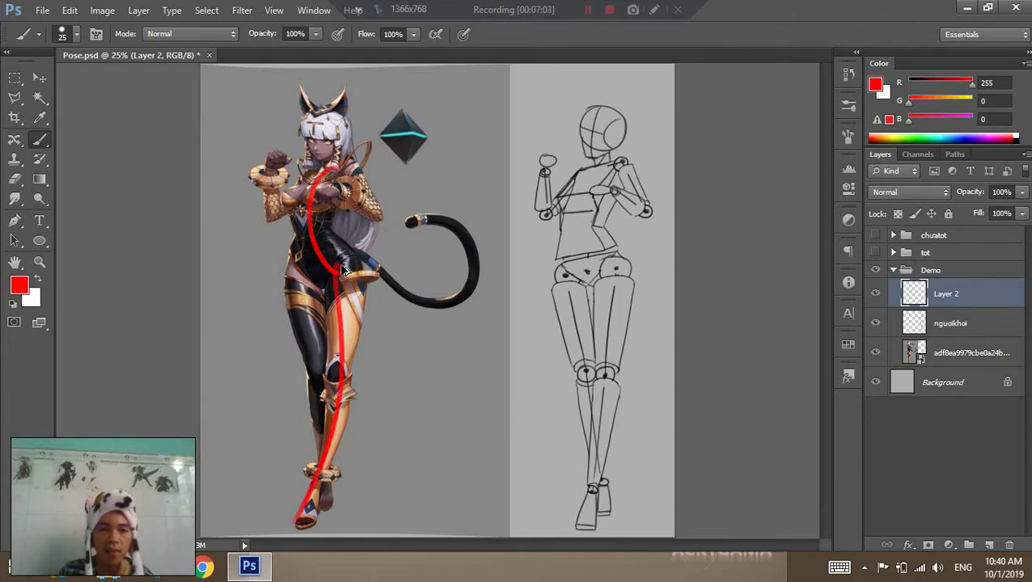
pyautogui.hotkey('ctrl', 'z')
pyautogui.moveTo(338, 273); pyautogui.dragTo(287, 512)
pyautogui.hotkey('ctrl', 'z')
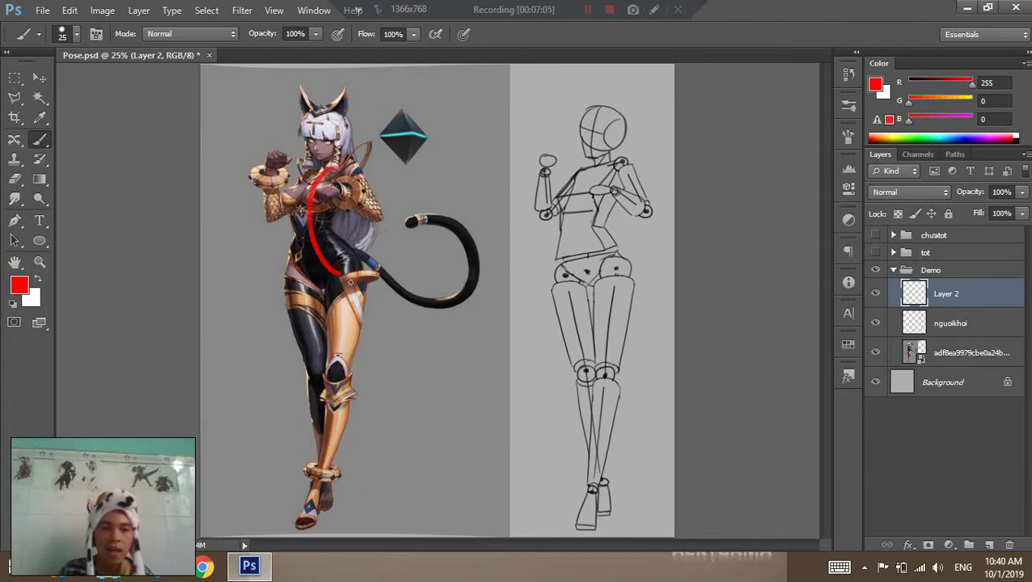
pyautogui.moveTo(338, 275); pyautogui.dragTo(333, 432)
pyautogui.hotkey('ctrl', 'z')
pyautogui.moveTo(338, 274)
pyautogui.mouseDown()
pyautogui.moveTo(347, 344)
pyautogui.moveTo(309, 511)
pyautogui.mouseUp()
pyautogui.hotkey('ctrl', 'z')
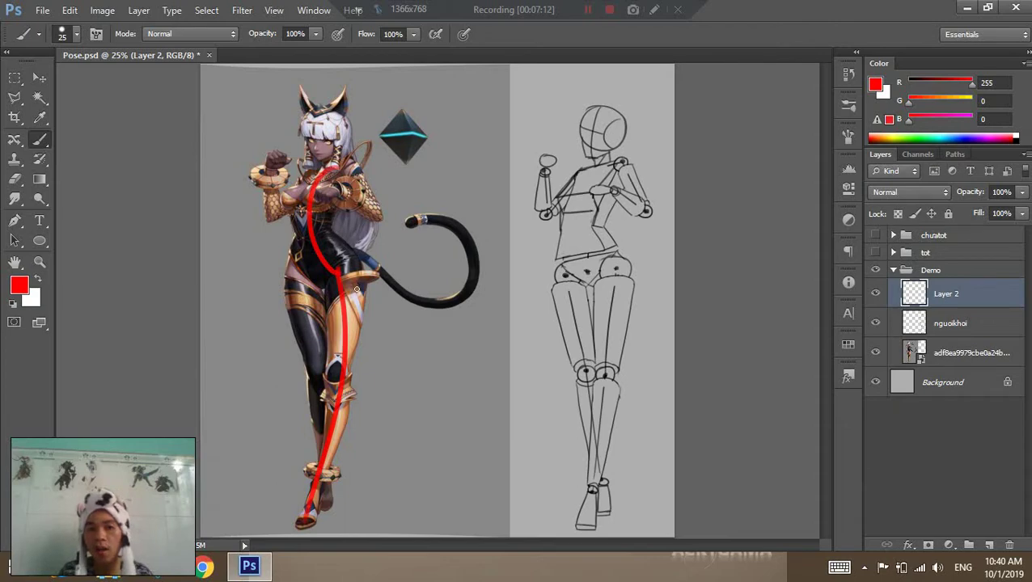
# Draw the final head-to-foot red line of action, then show chuatot and hide Demo.
pyautogui.hotkey('ctrl', 'alt', 'z')
pyautogui.hotkey('ctrl', 'alt', 'z')
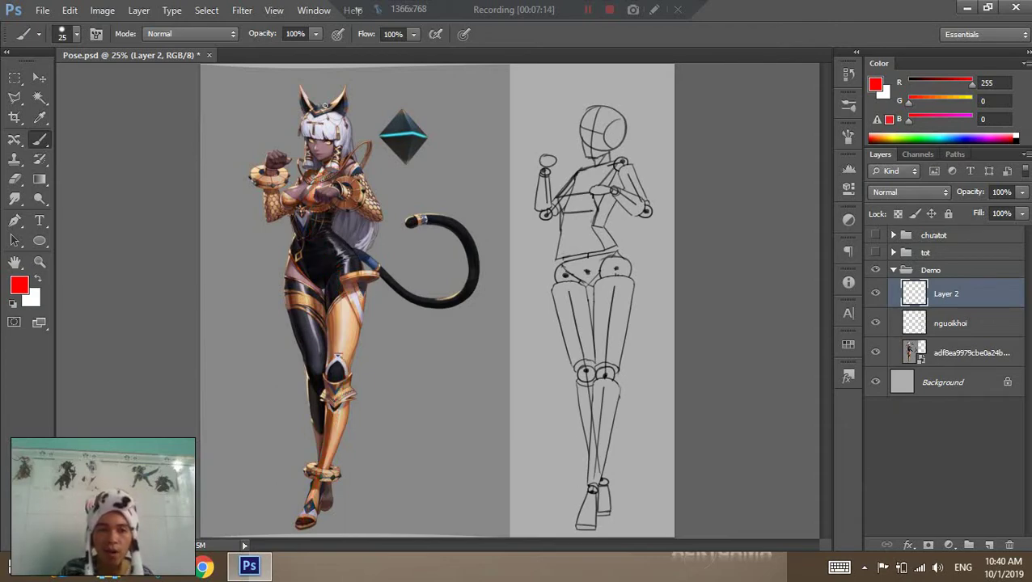
pyautogui.moveTo(325, 105)
pyautogui.mouseDown()
pyautogui.moveTo(340, 227)
pyautogui.moveTo(317, 461)
pyautogui.mouseUp()
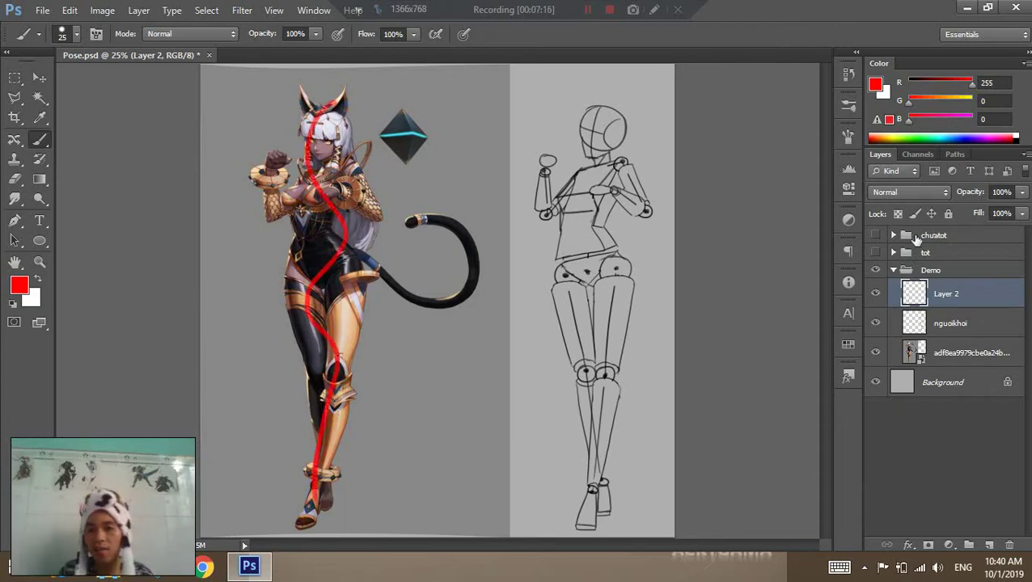
pyautogui.click(875, 235)
pyautogui.click(893, 270)
# Zoom in on the warriors and add a new layer above chuatot's Layer 1, hiding Layer 1.
pyautogui.press('z')
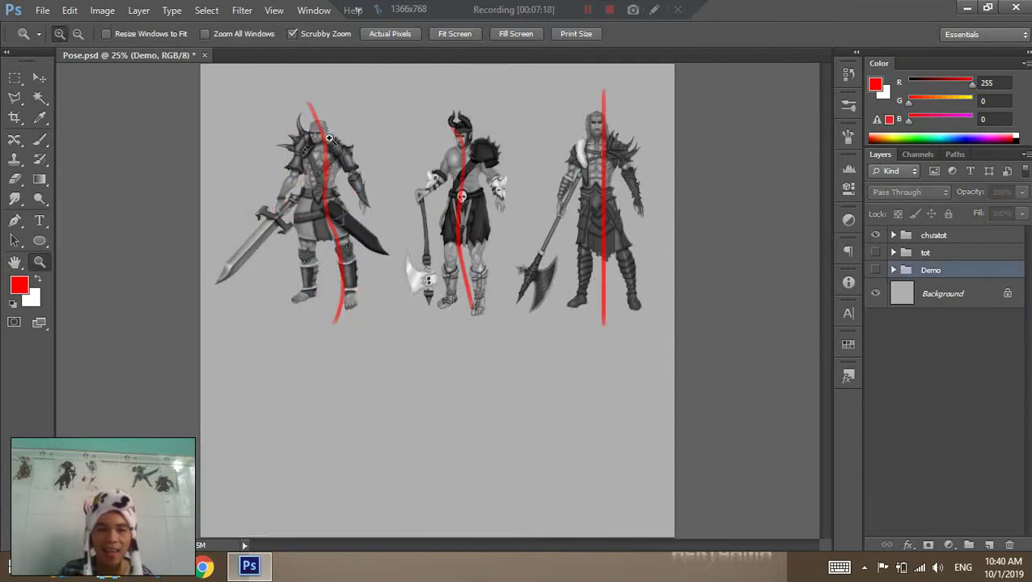
pyautogui.click(329, 137)
pyautogui.press('b')
pyautogui.click(904, 236)
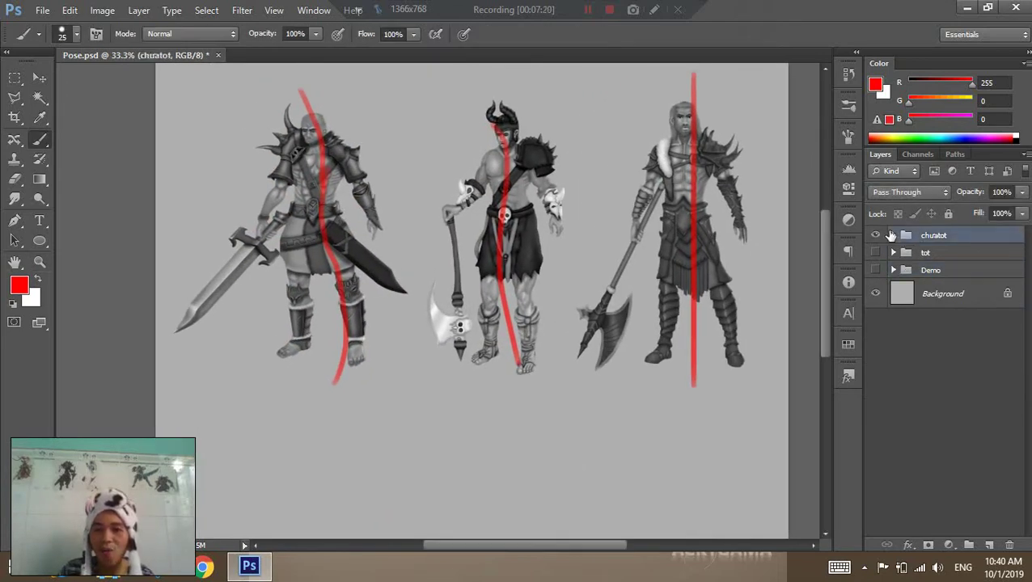
pyautogui.click(893, 235)
pyautogui.click(971, 258)
pyautogui.click(989, 545)
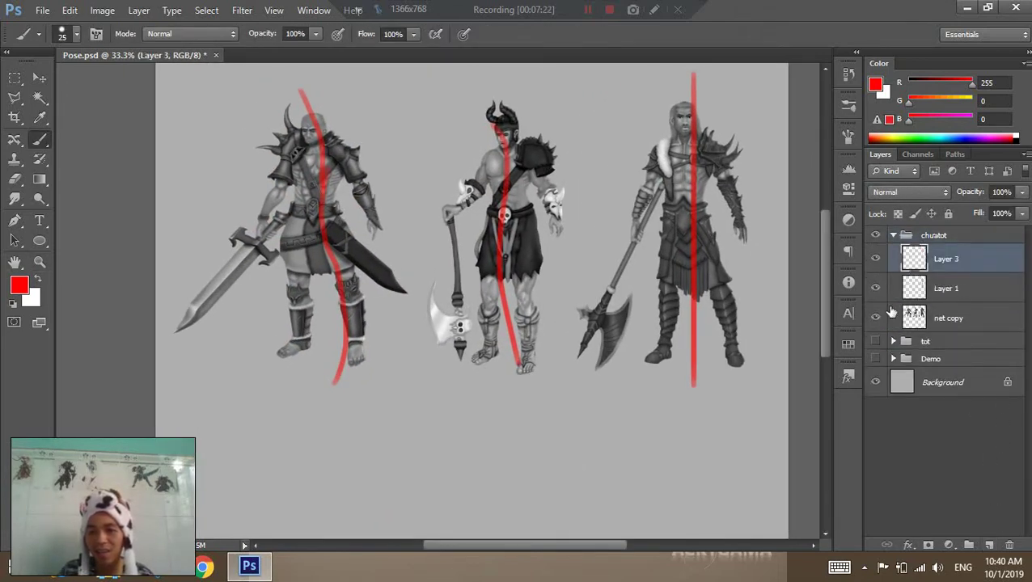
pyautogui.click(875, 288)
# Draw the left warrior's red line of action and start one on the middle warrior.
pyautogui.moveTo(316, 103); pyautogui.dragTo(314, 139)
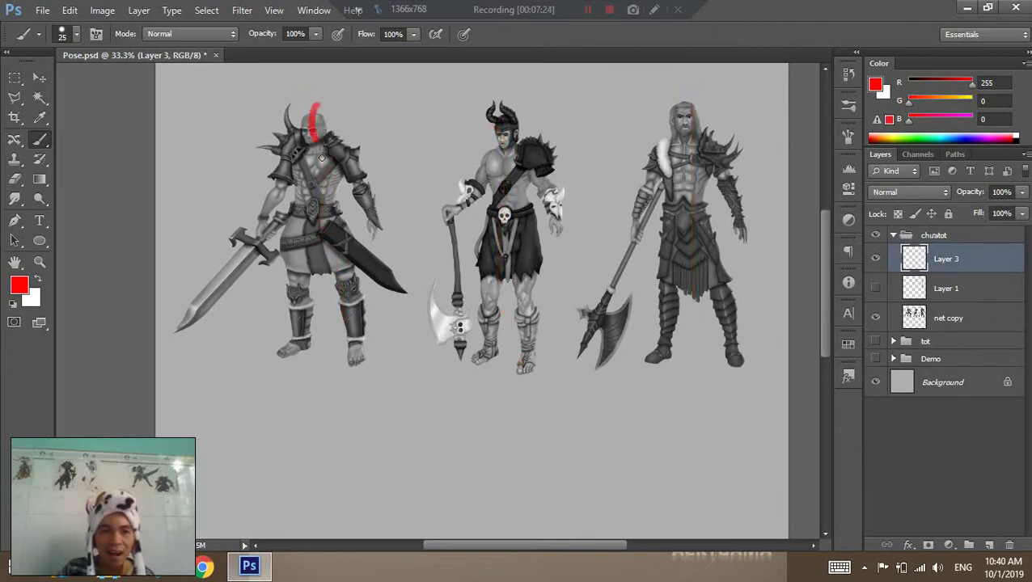
pyautogui.moveTo(340, 269); pyautogui.dragTo(356, 372)
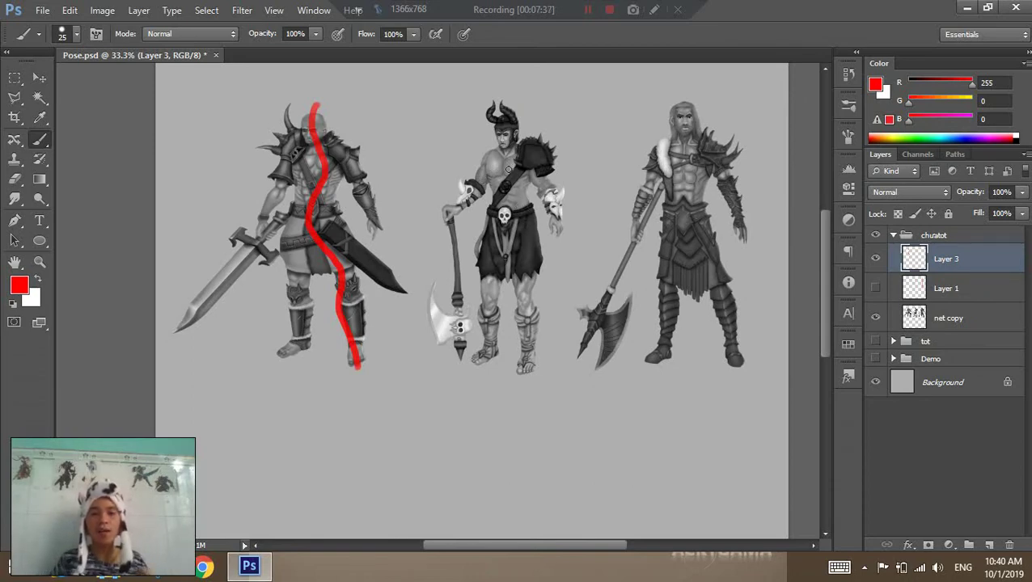
pyautogui.moveTo(501, 148); pyautogui.dragTo(538, 233)
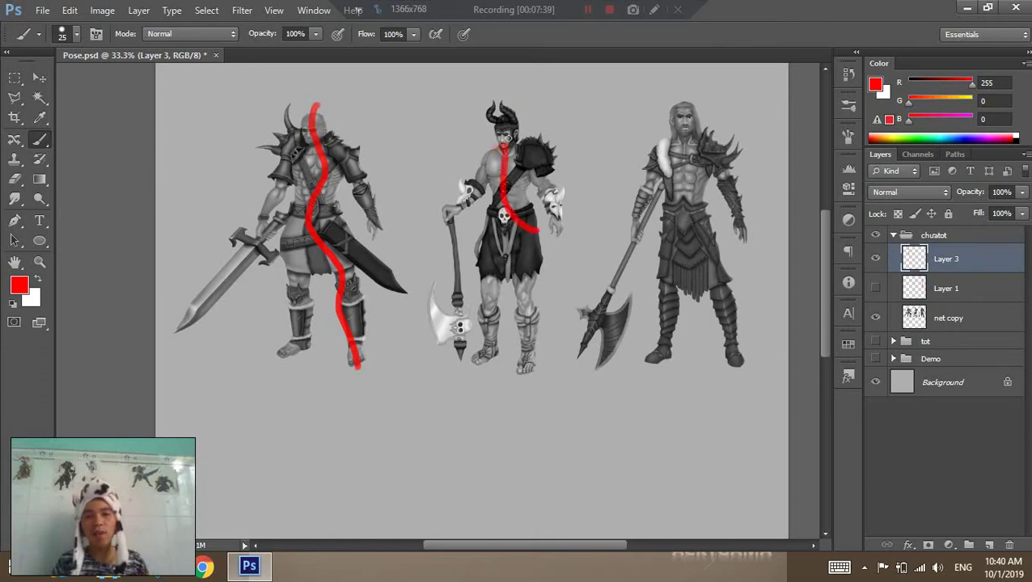
pyautogui.hotkey('ctrl', 'z')
pyautogui.moveTo(502, 129)
pyautogui.mouseDown()
pyautogui.moveTo(531, 217)
pyautogui.moveTo(522, 347)
pyautogui.mouseUp()
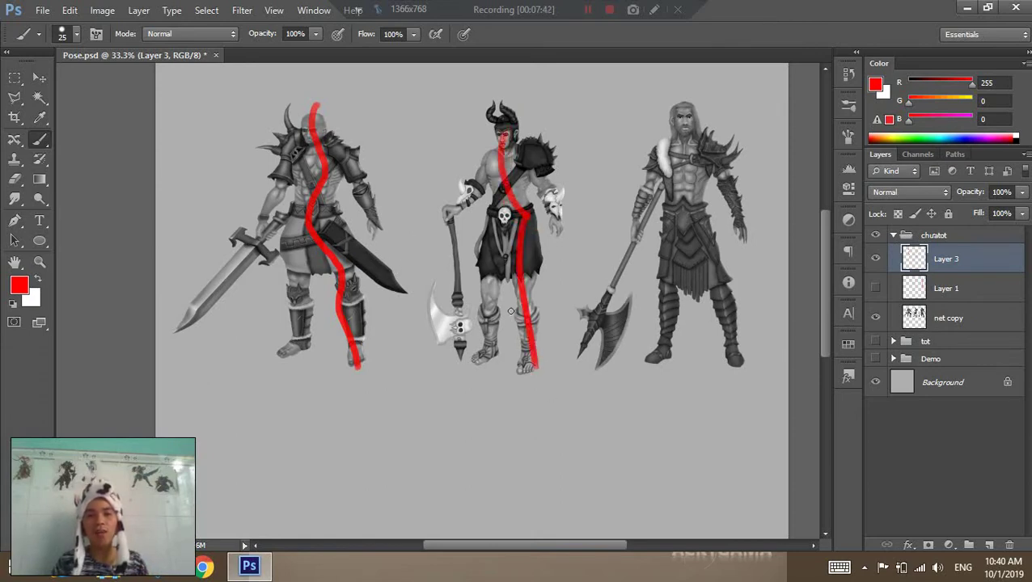
pyautogui.hotkey('ctrl', 'z')
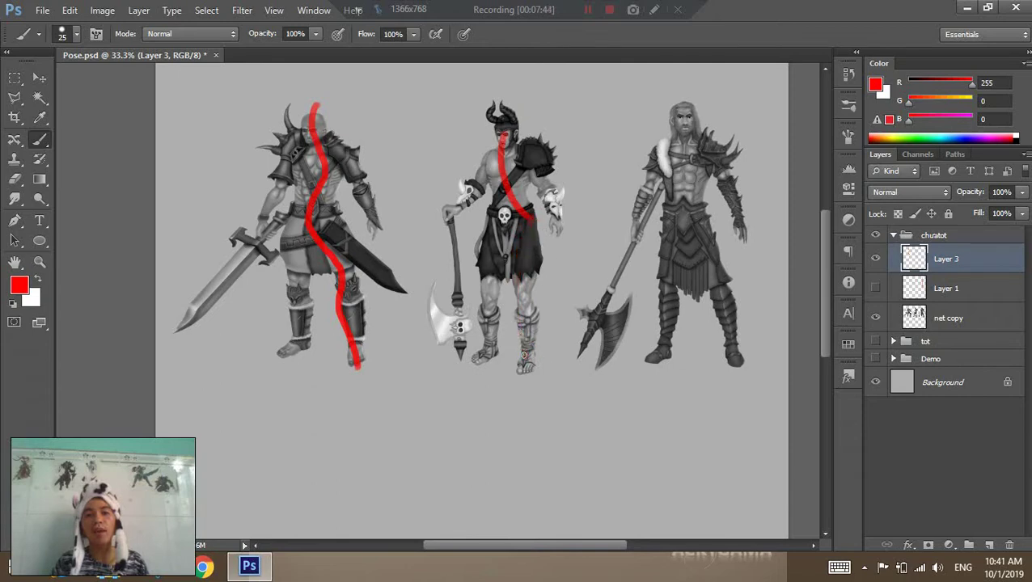
pyautogui.hotkey('ctrl', 'z')
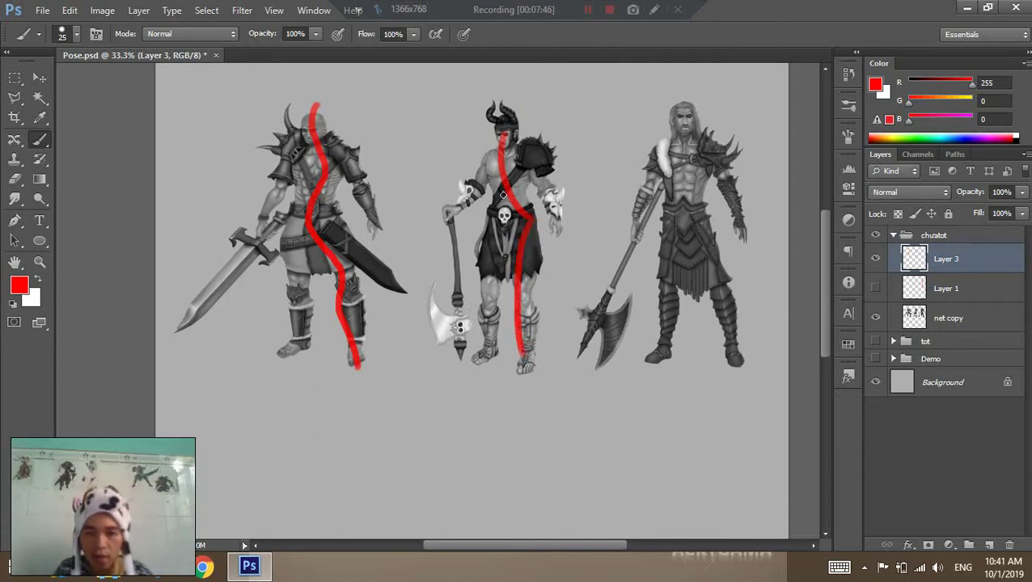
# Redraw the middle warrior's red line from head down the leg, then collapse chuatot.
pyautogui.hotkey('ctrl', 'z')
pyautogui.moveTo(532, 217)
pyautogui.mouseDown()
pyautogui.moveTo(524, 366)
pyautogui.moveTo(504, 396)
pyautogui.mouseUp()
pyautogui.hotkey('ctrl', 'alt', 'z')
pyautogui.hotkey('ctrl', 'alt', 'z')
pyautogui.hotkey('ctrl', 'alt', 'z')
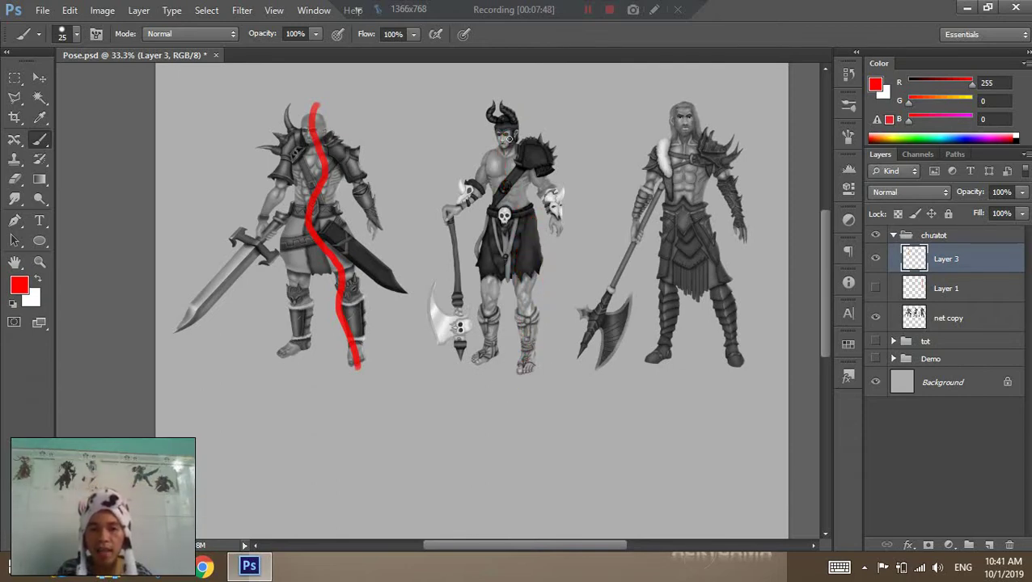
pyautogui.moveTo(506, 130)
pyautogui.mouseDown()
pyautogui.moveTo(494, 238)
pyautogui.moveTo(501, 206)
pyautogui.moveTo(497, 380)
pyautogui.mouseUp()
pyautogui.hotkey('ctrl', 'z')
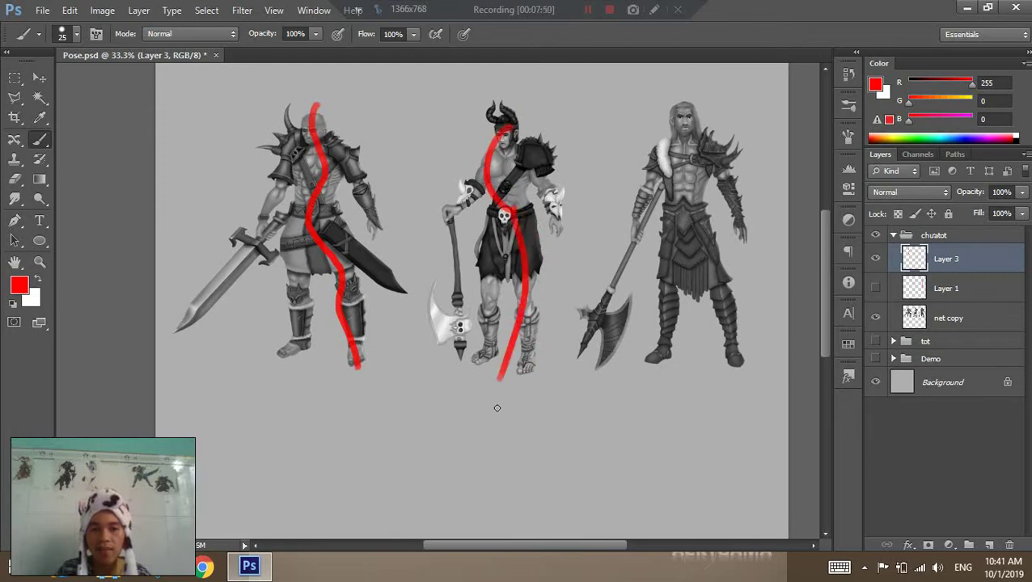
pyautogui.hotkey('ctrl', 'z')
pyautogui.moveTo(501, 209); pyautogui.dragTo(508, 382)
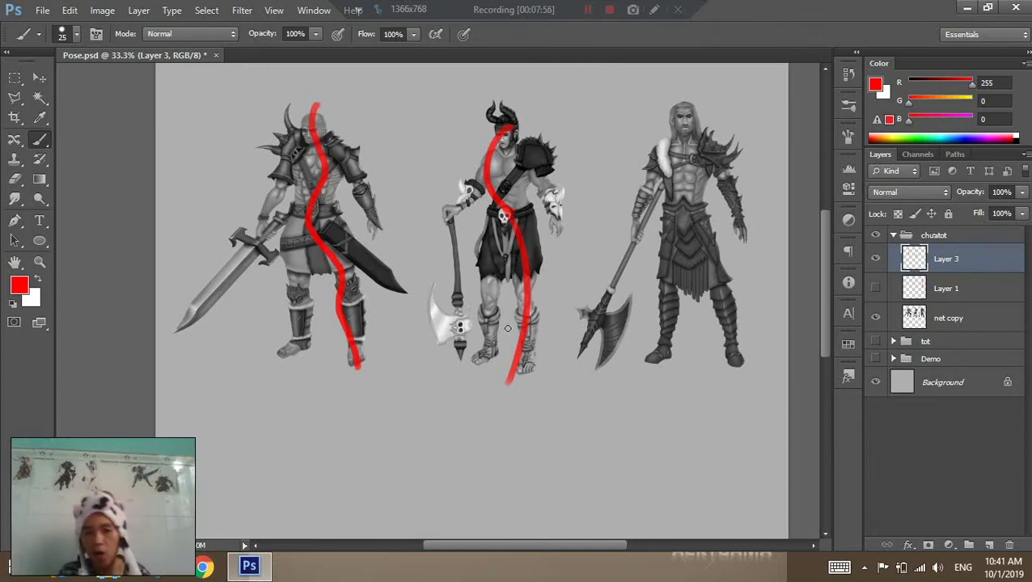
pyautogui.click(902, 235)
# Hide chuatot, show and expand the Demo group, select Layer 2, and pan the view up.
pyautogui.click(875, 235)
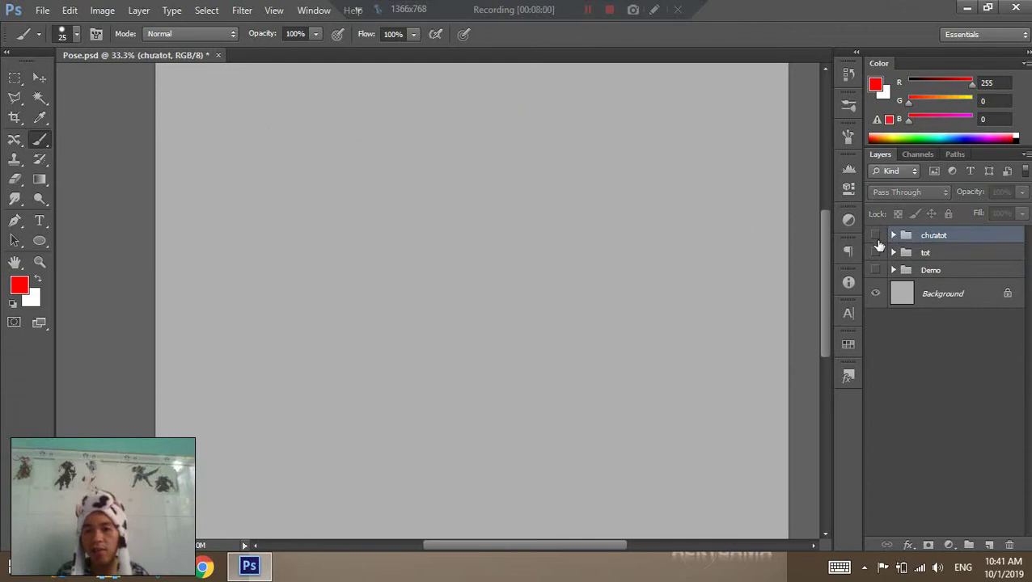
pyautogui.click(875, 253)
pyautogui.click(876, 252)
pyautogui.click(875, 270)
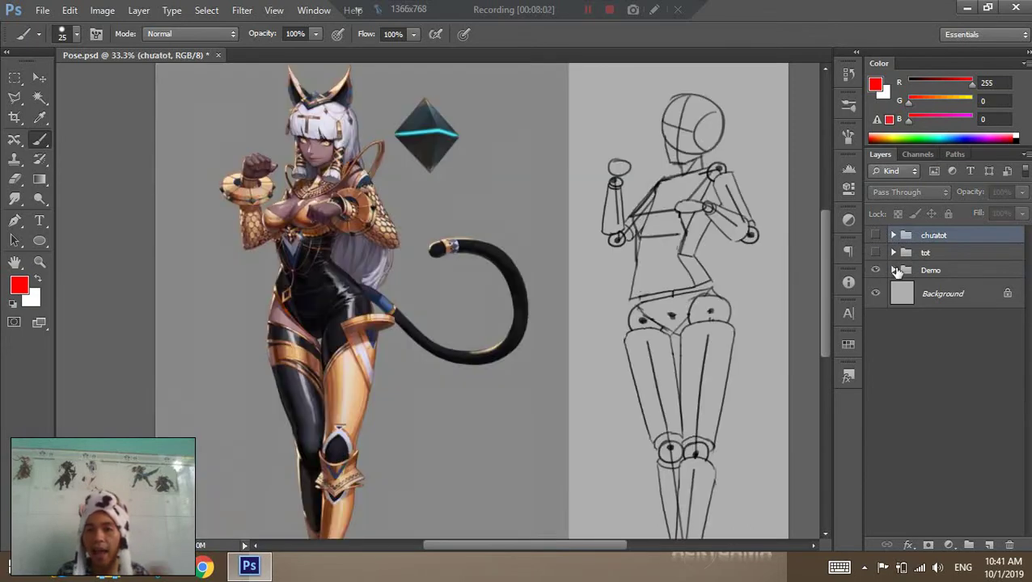
pyautogui.click(888, 270)
pyautogui.click(939, 296)
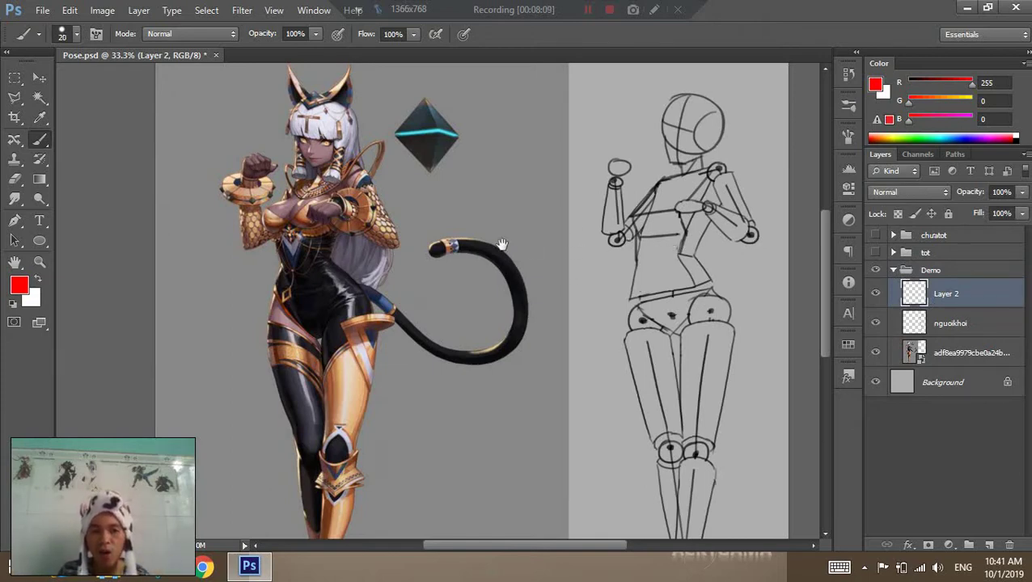
pyautogui.moveTo(502, 244); pyautogui.dragTo(491, 198)
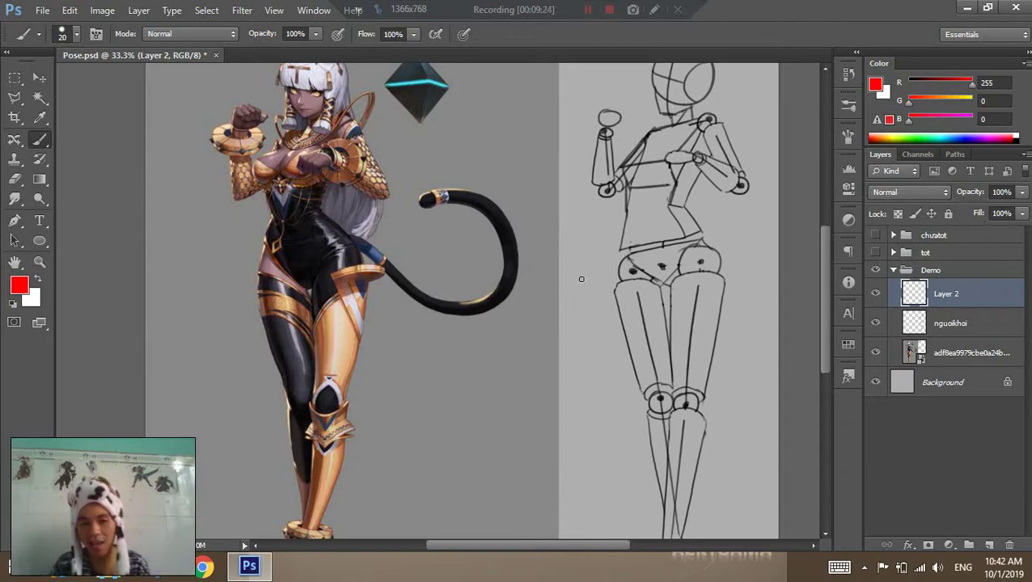
# Zoom in on the reference and sketch, trying and undoing spine and hip curves.
pyautogui.hotkey('ctrl', '-')
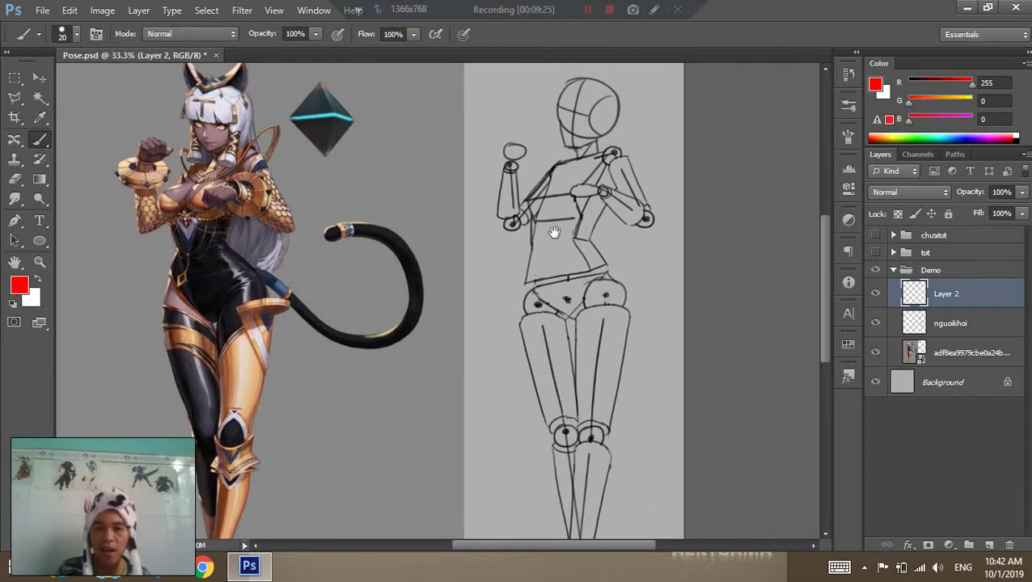
pyautogui.press('z')
pyautogui.press('b')
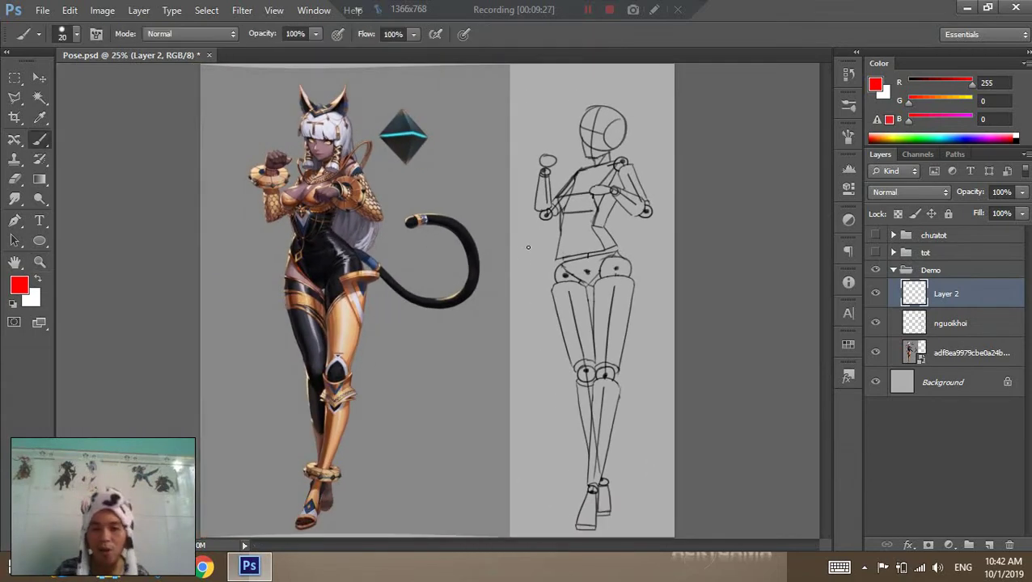
pyautogui.keyDown('ctrl'); pyautogui.click(566, 239); pyautogui.keyUp('ctrl')
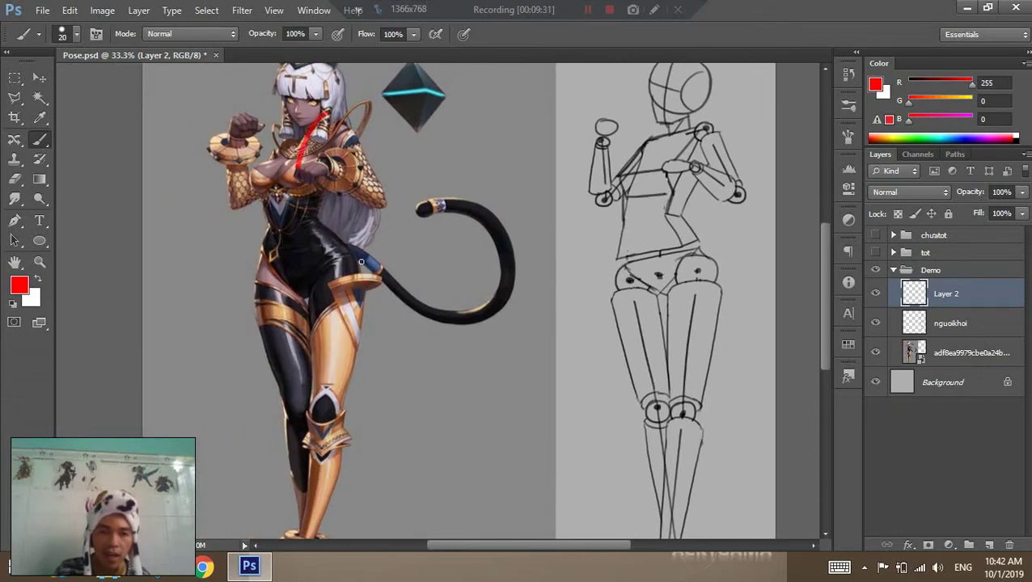
pyautogui.moveTo(678, 117); pyautogui.dragTo(678, 264)
pyautogui.hotkey('ctrl', 'z')
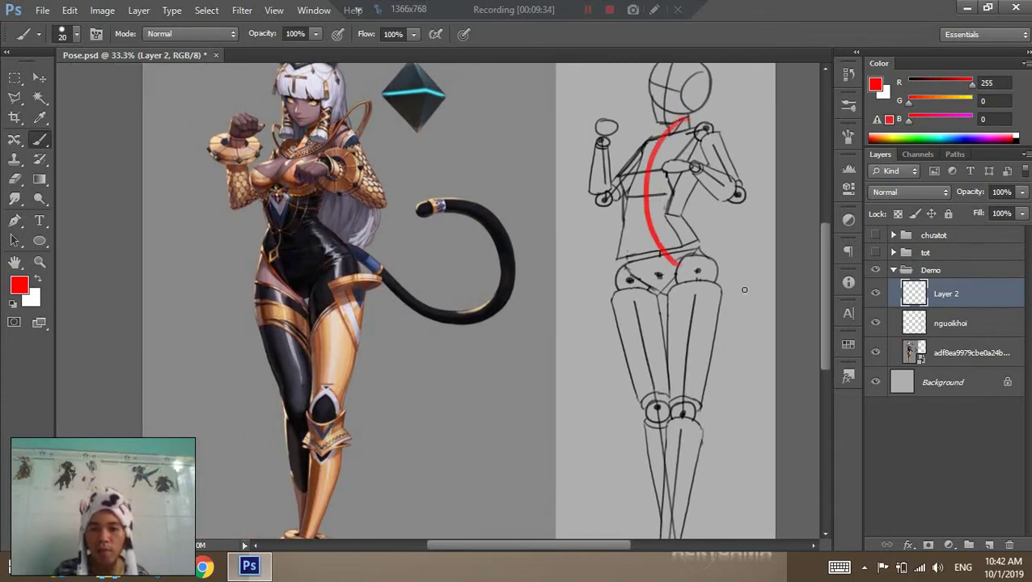
pyautogui.moveTo(749, 264); pyautogui.dragTo(623, 239)
pyautogui.hotkey('ctrl', 'z')
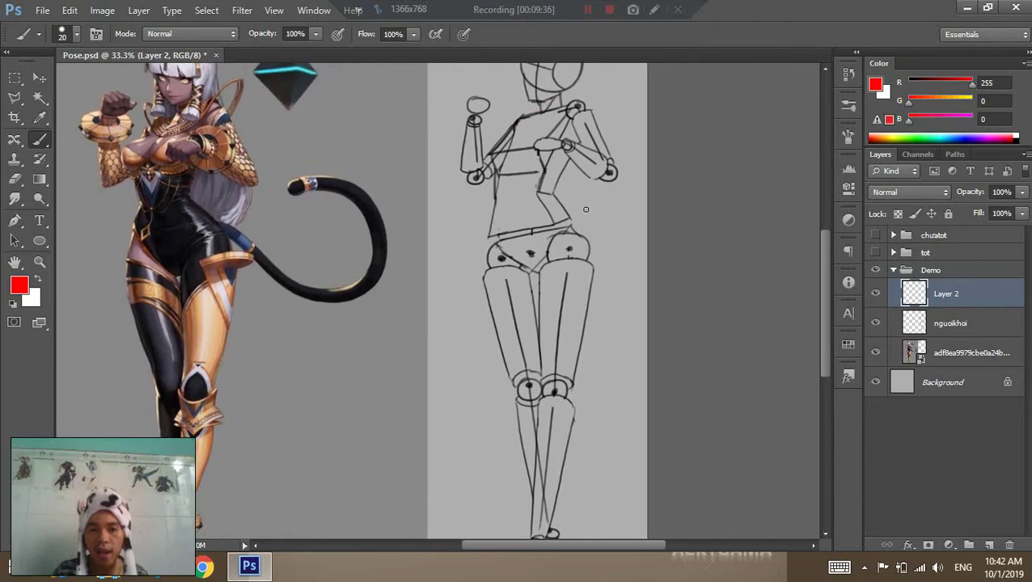
pyautogui.moveTo(580, 207); pyautogui.dragTo(597, 279)
pyautogui.hotkey('ctrl', 'z')
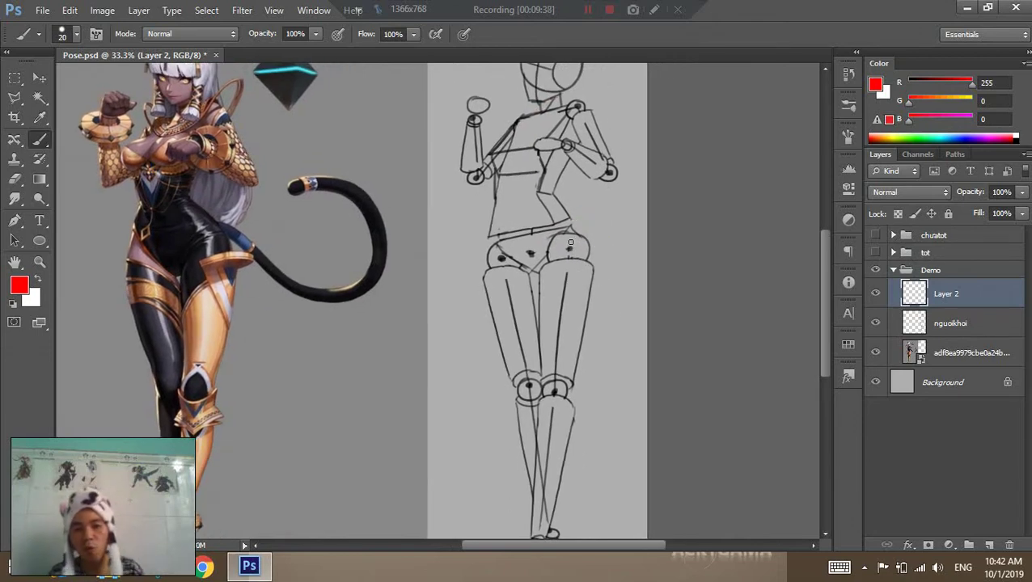
pyautogui.moveTo(522, 254); pyautogui.dragTo(561, 319)
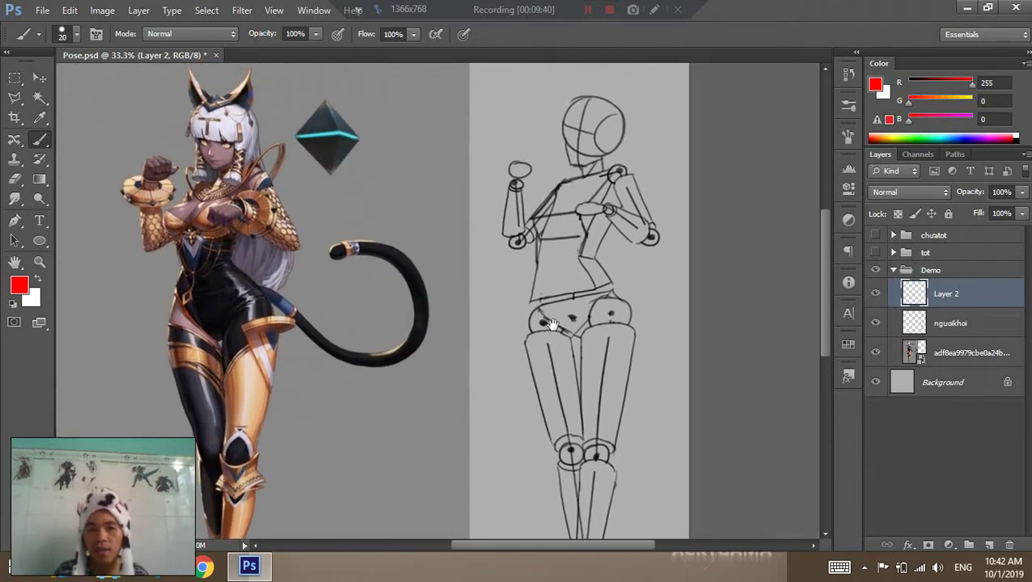
# Draw and remove curved guides beside the sketch's head and torso, then select Layer 2.
pyautogui.press('z')
pyautogui.press('b')
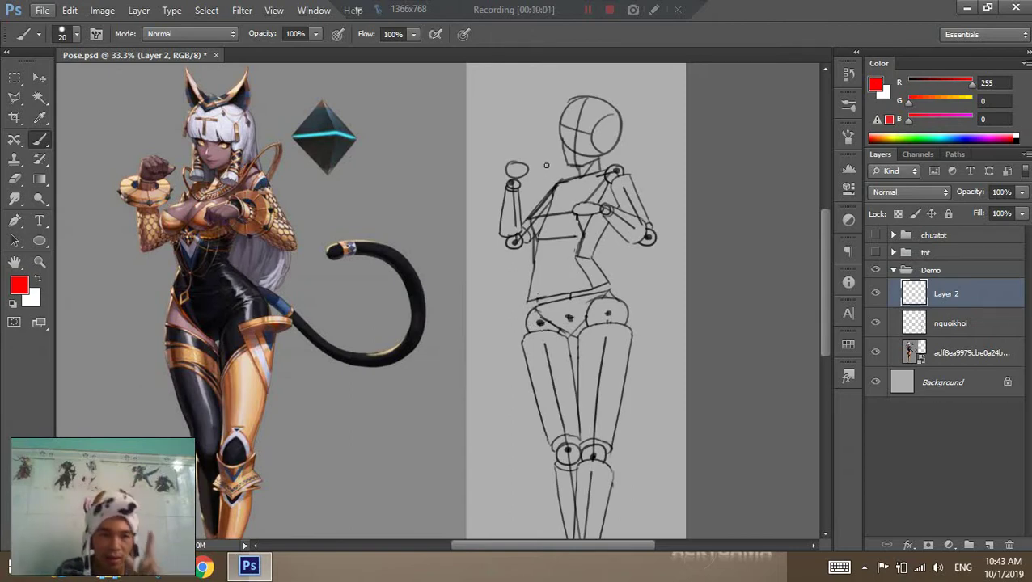
pyautogui.moveTo(544, 87)
pyautogui.mouseDown()
pyautogui.moveTo(558, 249)
pyautogui.moveTo(566, 181)
pyautogui.moveTo(576, 212)
pyautogui.mouseUp()
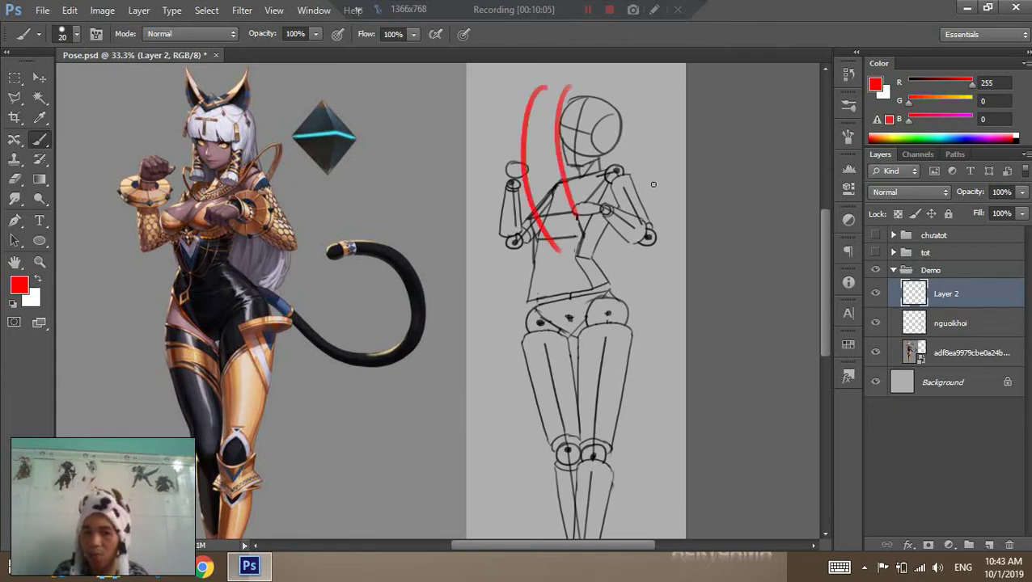
pyautogui.hotkey('ctrl', 'z')
pyautogui.click(905, 298)
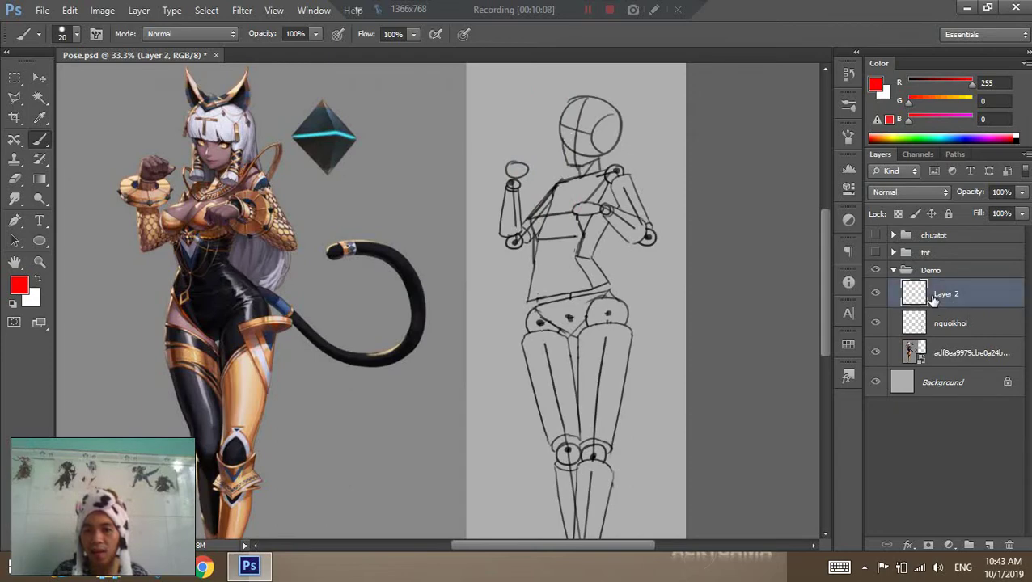
# Try head-to-feet line-of-action curves over the mannequin, undo them, and pan to the reference.
pyautogui.moveTo(599, 97); pyautogui.dragTo(647, 344)
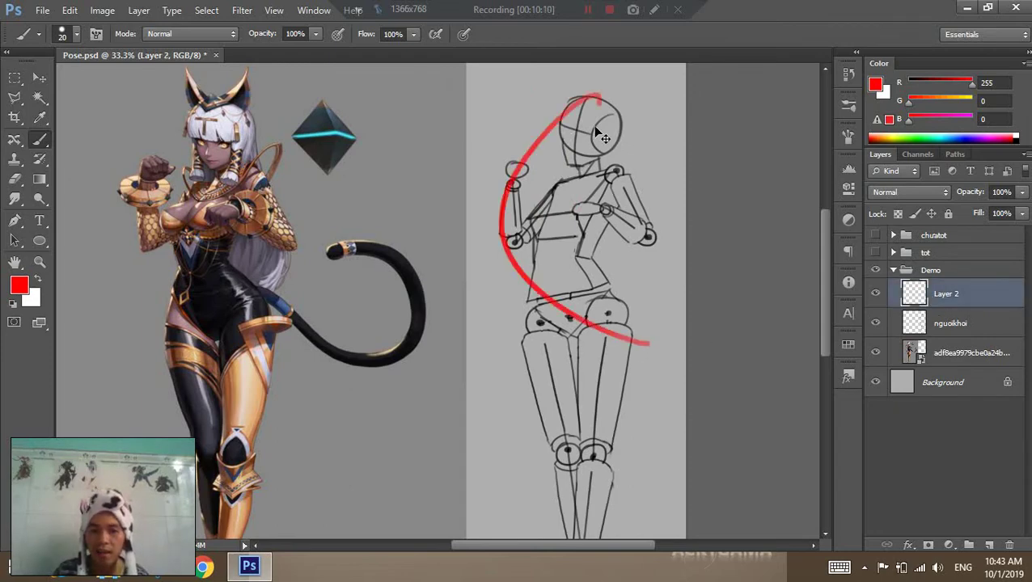
pyautogui.hotkey('ctrl', 'z')
pyautogui.moveTo(558, 121); pyautogui.dragTo(591, 300)
pyautogui.hotkey('ctrl', 'z')
pyautogui.moveTo(591, 110)
pyautogui.mouseDown()
pyautogui.moveTo(586, 255)
pyautogui.moveTo(635, 405)
pyautogui.moveTo(566, 537)
pyautogui.mouseUp()
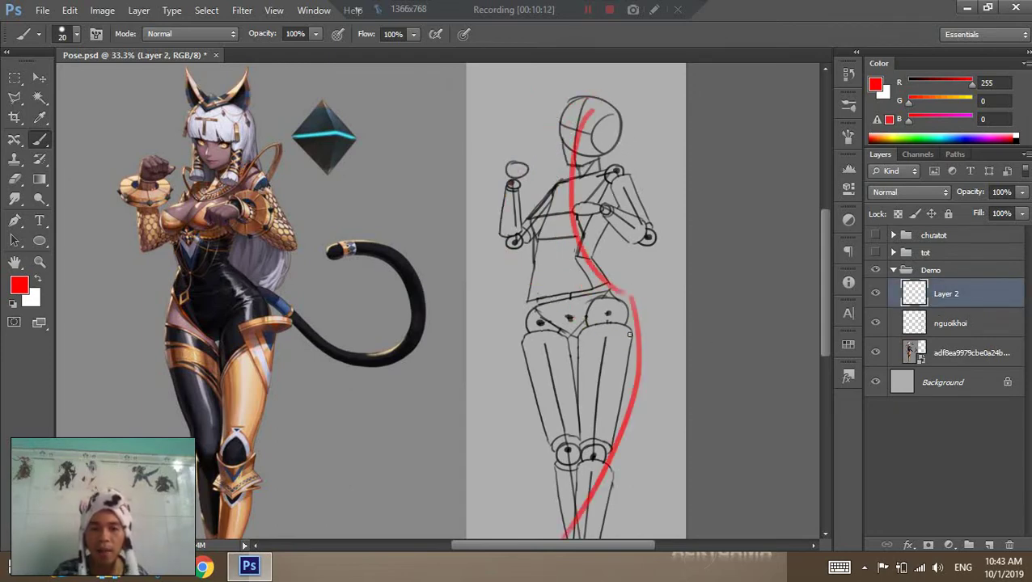
pyautogui.hotkey('ctrl', 'alt', 'z')
pyautogui.hotkey('ctrl', 'alt', 'z')
pyautogui.hotkey('ctrl', 'alt', 'z')
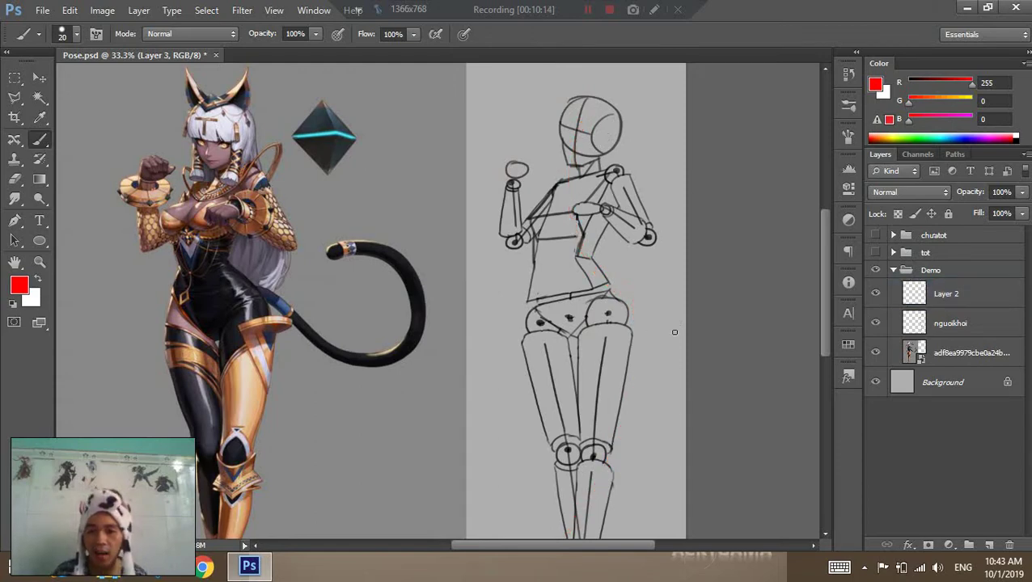
pyautogui.moveTo(489, 198); pyautogui.dragTo(393, 169)
pyautogui.press('z')
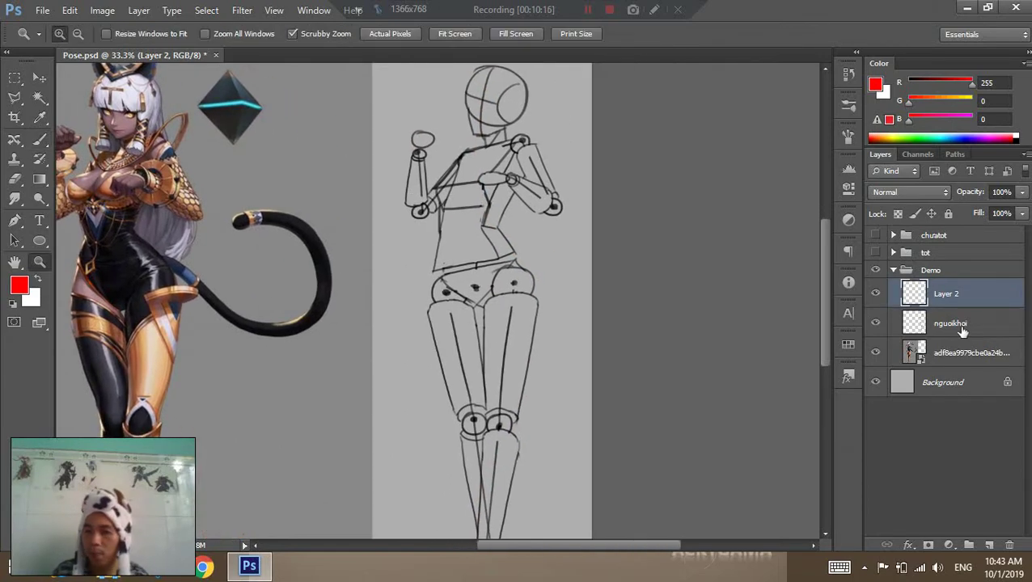
pyautogui.hotkey('alt', '[')
# Select the nguoikhoi sketch layer with both figures shown side by side at 25%.
pyautogui.keyDown('alt'); pyautogui.click(473, 283); pyautogui.keyUp('alt')
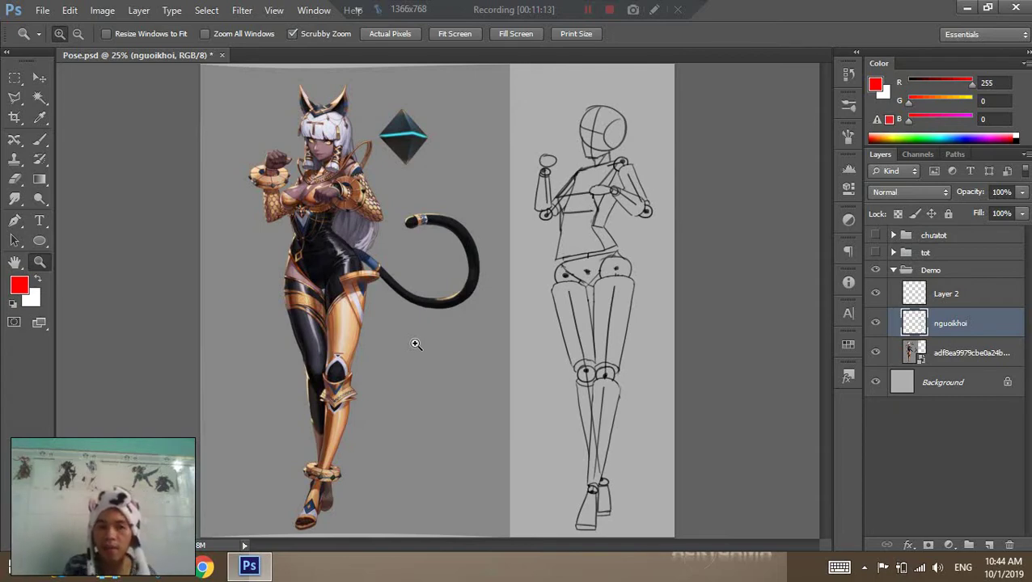
pyautogui.press('b')
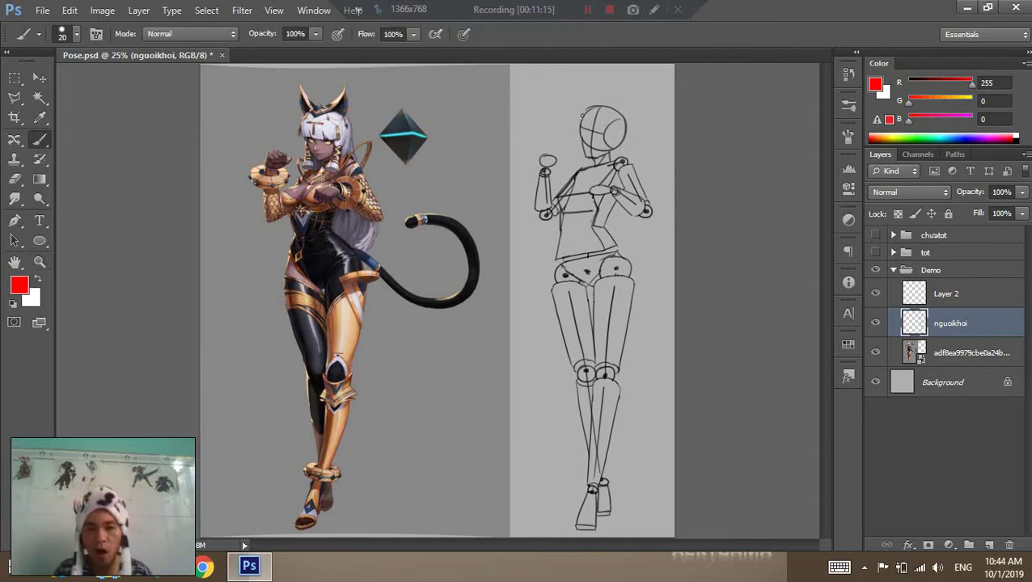
pyautogui.moveTo(582, 116); pyautogui.dragTo(579, 339)
pyautogui.hotkey('ctrl', 'z')
pyautogui.moveTo(585, 100); pyautogui.dragTo(624, 267)
pyautogui.hotkey('ctrl', 'z')
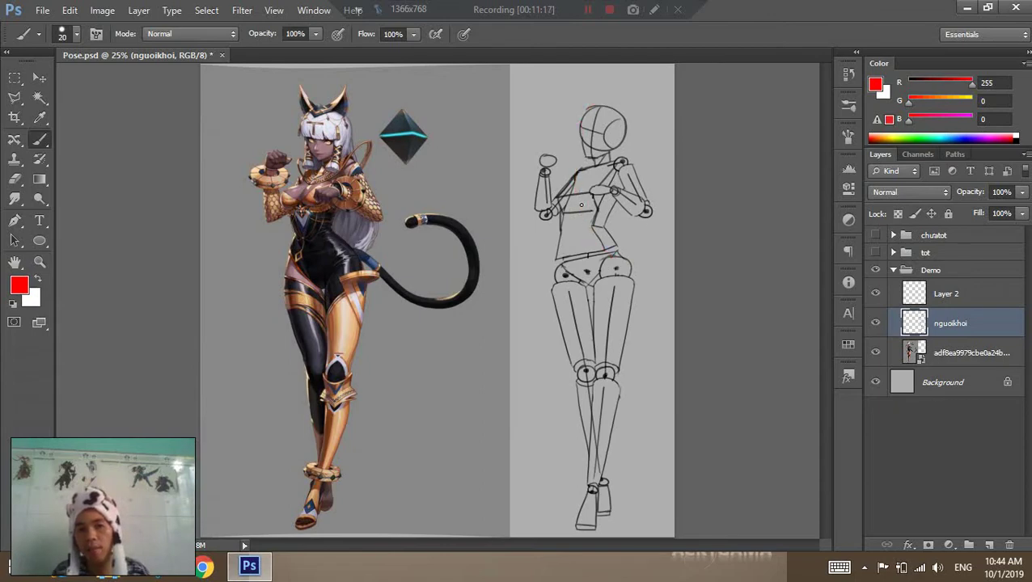
pyautogui.moveTo(621, 91); pyautogui.dragTo(626, 259)
pyautogui.hotkey('ctrl', 'z')
pyautogui.moveTo(618, 101); pyautogui.dragTo(623, 280)
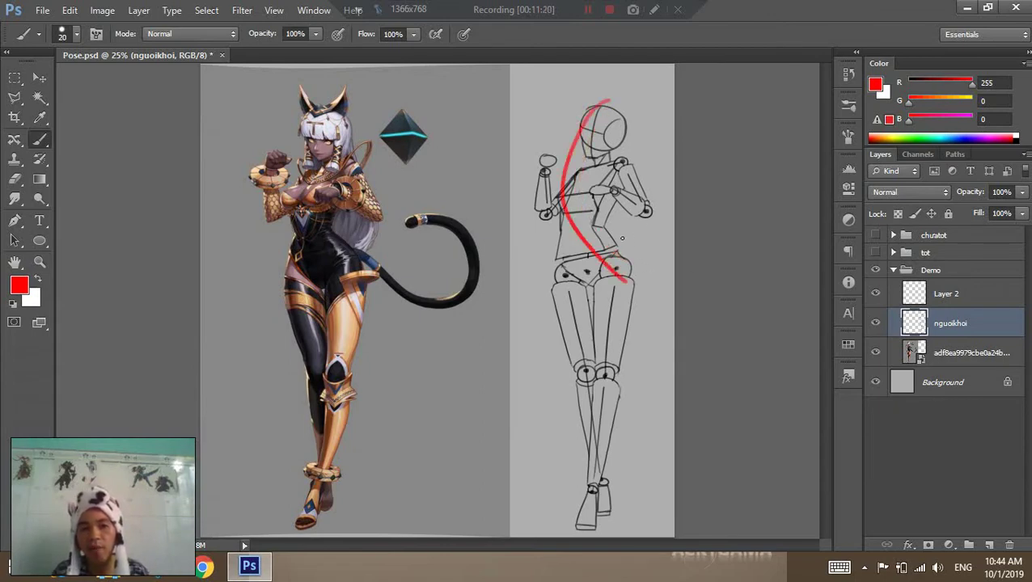
pyautogui.hotkey('ctrl', 'z')
pyautogui.moveTo(607, 99)
pyautogui.mouseDown()
pyautogui.moveTo(564, 195)
pyautogui.moveTo(622, 253)
pyautogui.mouseUp()
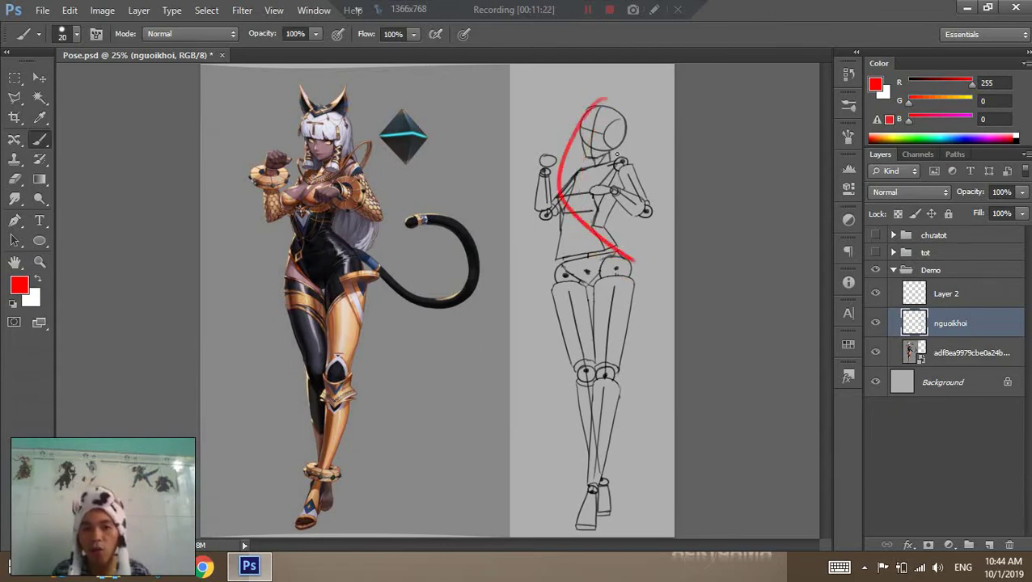
pyautogui.hotkey('ctrl', 'z')
pyautogui.moveTo(606, 101); pyautogui.dragTo(629, 247)
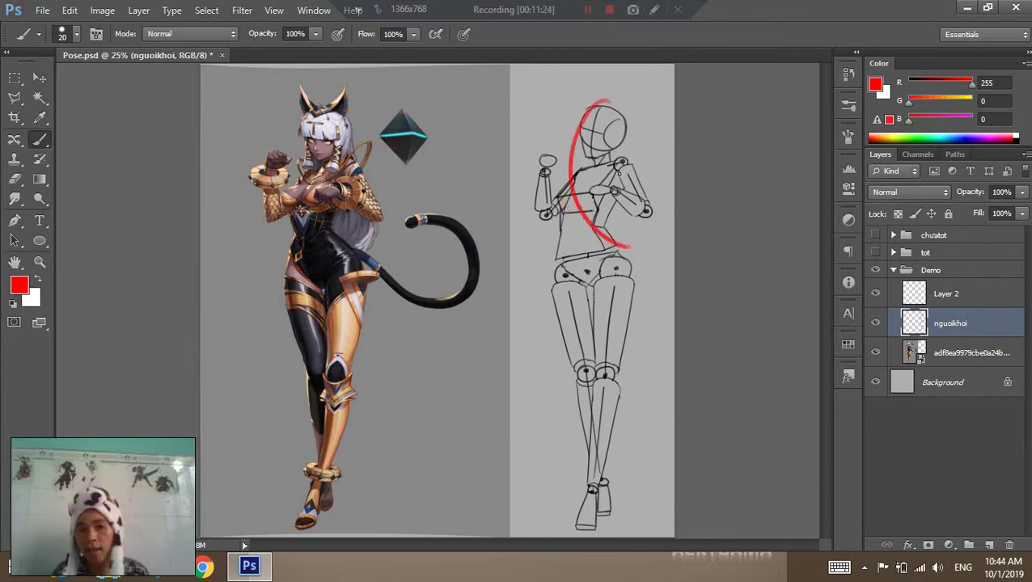
pyautogui.hotkey('ctrl', 'z')
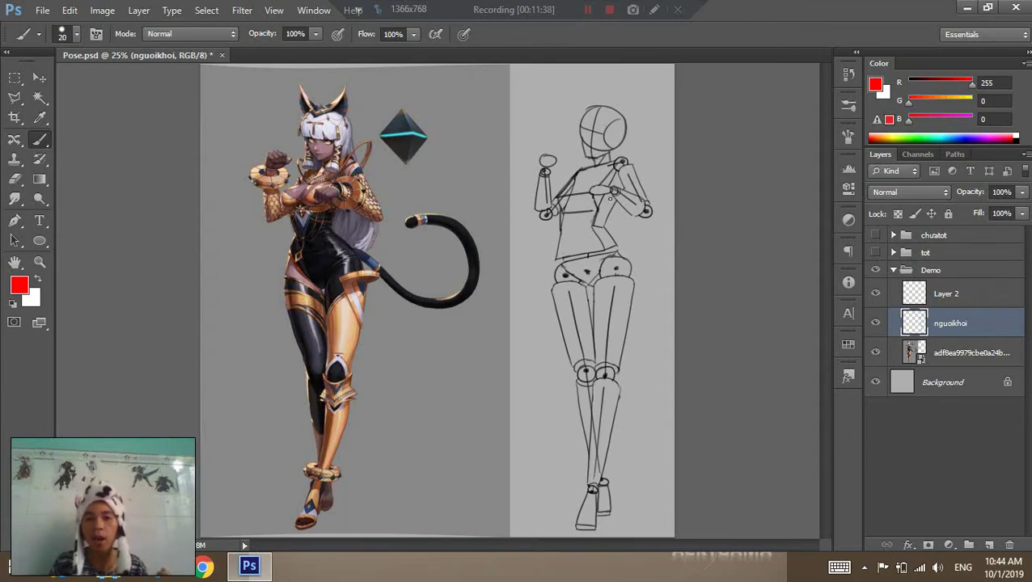
pyautogui.moveTo(608, 148); pyautogui.dragTo(612, 269)
pyautogui.moveTo(591, 217)
pyautogui.mouseDown()
pyautogui.moveTo(616, 222)
pyautogui.moveTo(643, 273)
pyautogui.mouseUp()
pyautogui.hotkey('ctrl', 'z')
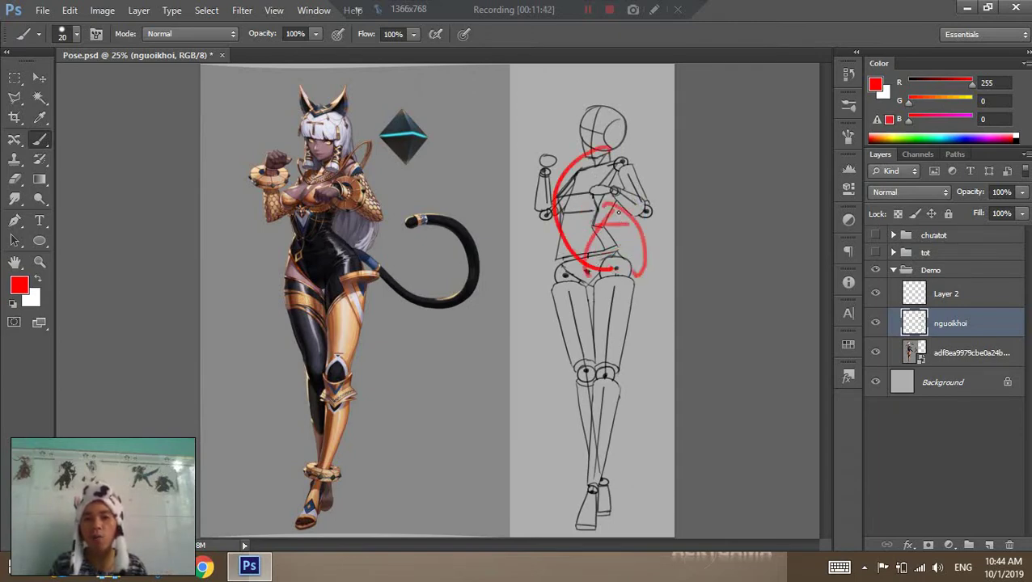
pyautogui.moveTo(610, 147)
pyautogui.mouseDown()
pyautogui.moveTo(607, 186)
pyautogui.moveTo(636, 202)
pyautogui.mouseUp()
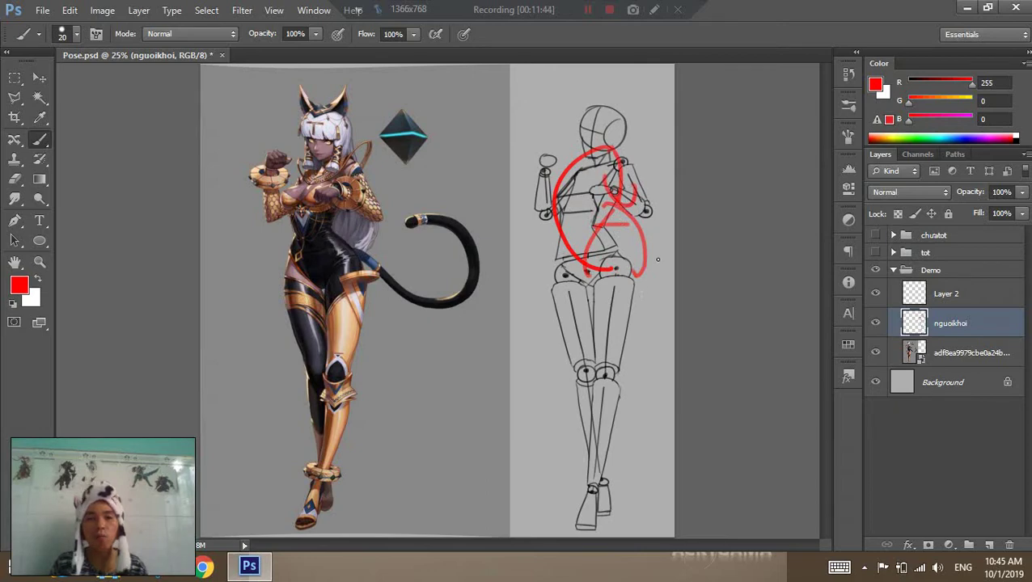
pyautogui.hotkey('ctrl', 'alt', 'z')
pyautogui.hotkey('ctrl', 'alt', 'z')
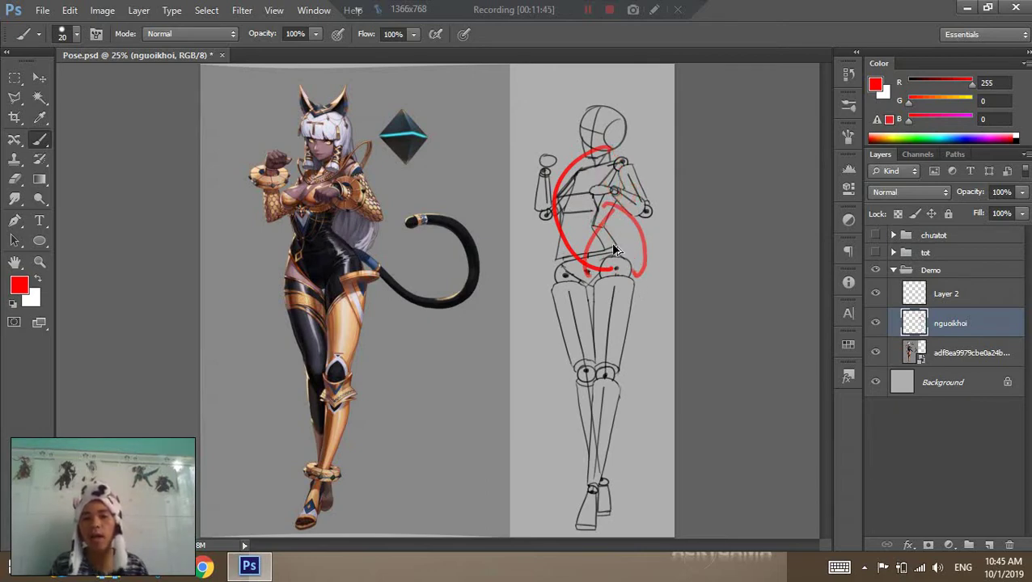
pyautogui.hotkey('ctrl', 'alt', 'z')
pyautogui.hotkey('ctrl', 'alt', 'z')
pyautogui.hotkey('ctrl', 'alt', 'z')
pyautogui.hotkey('ctrl', 'alt', 'z')
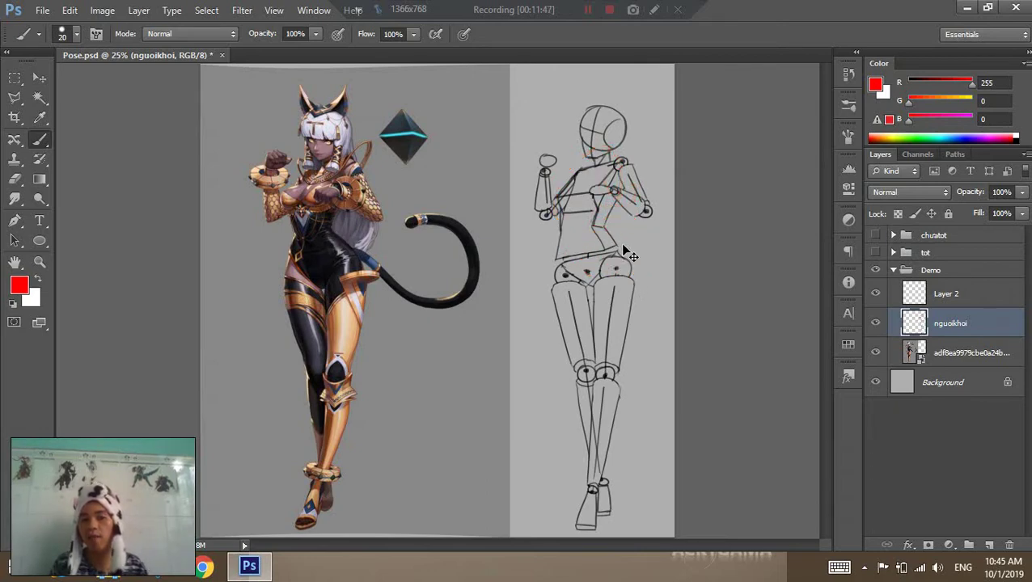
pyautogui.click(975, 296)
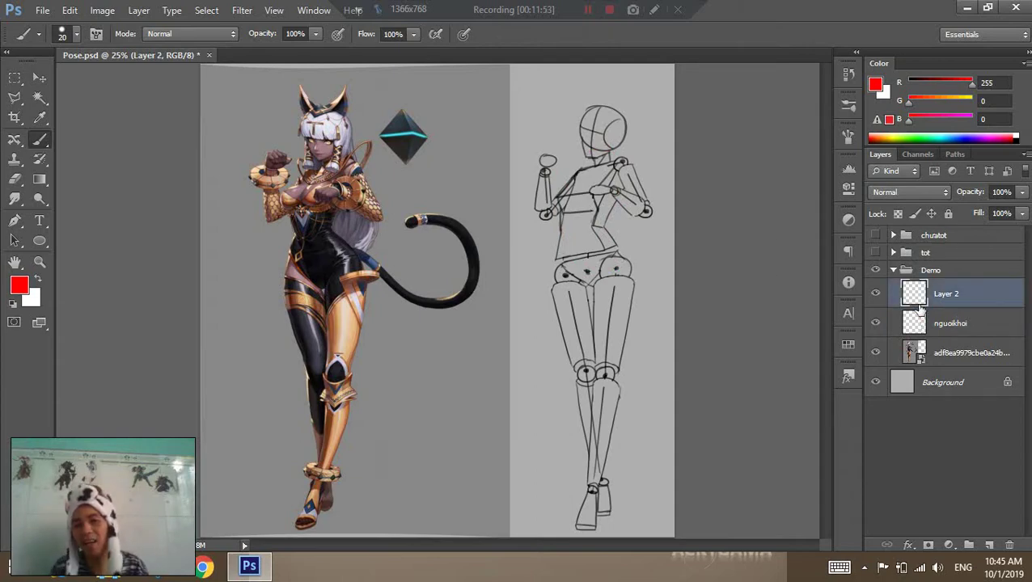
pyautogui.press('z')
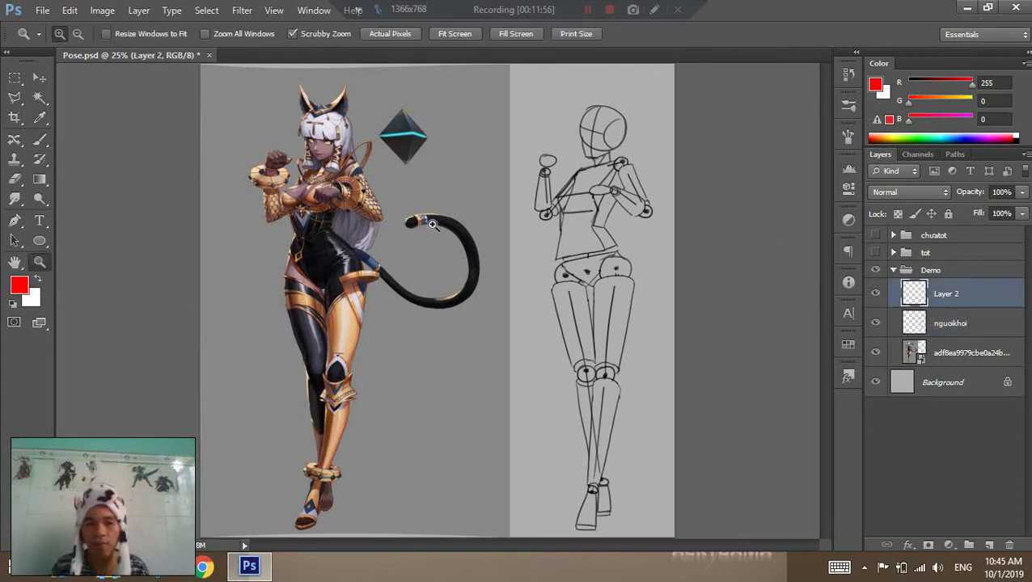
pyautogui.press('b')
pyautogui.moveTo(310, 68); pyautogui.dragTo(324, 306)
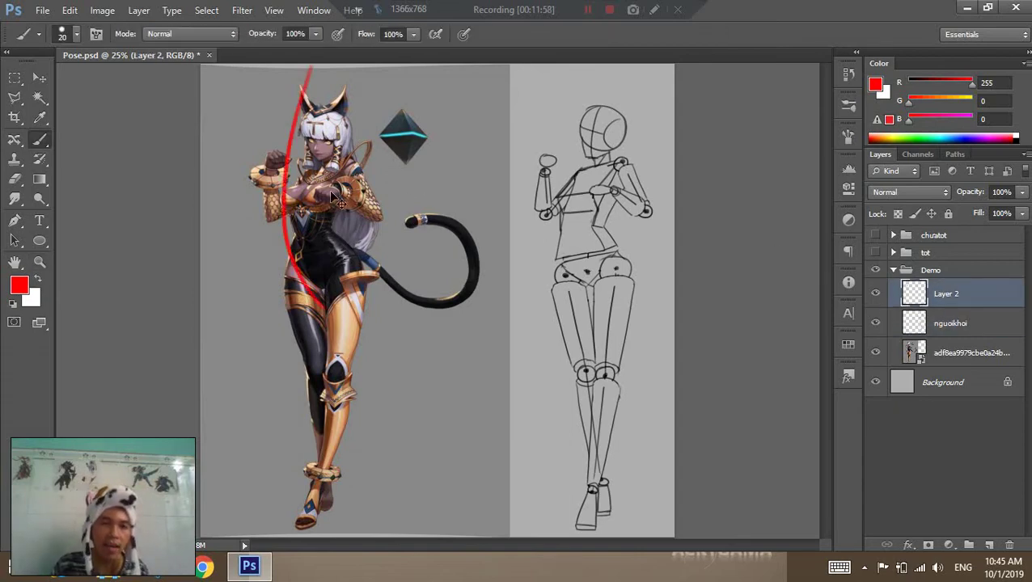
pyautogui.hotkey('ctrl', 'z')
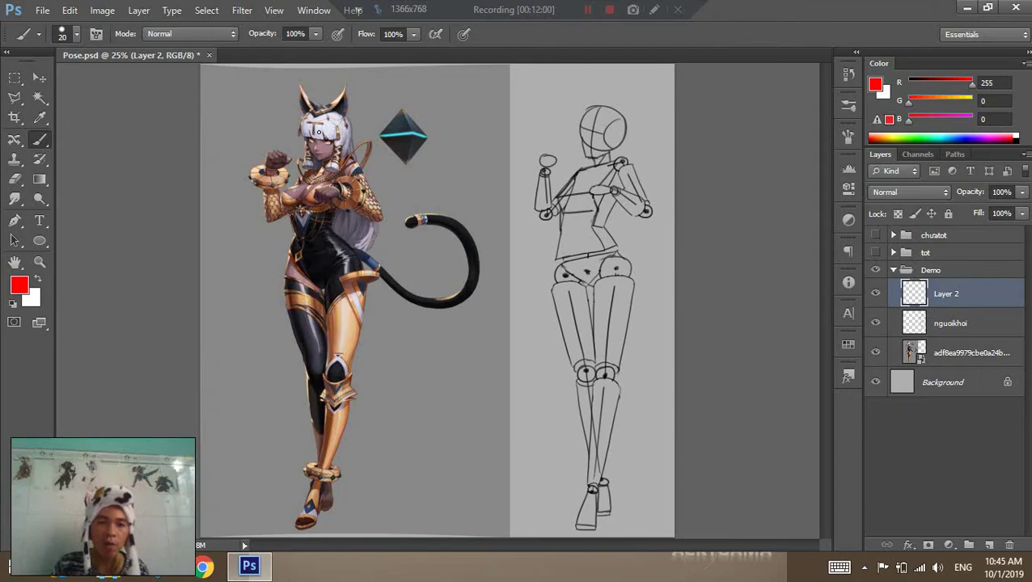
pyautogui.moveTo(332, 96)
pyautogui.mouseDown()
pyautogui.moveTo(330, 273)
pyautogui.moveTo(288, 485)
pyautogui.mouseUp()
pyautogui.hotkey('ctrl', 'z')
pyautogui.moveTo(330, 265); pyautogui.dragTo(307, 528)
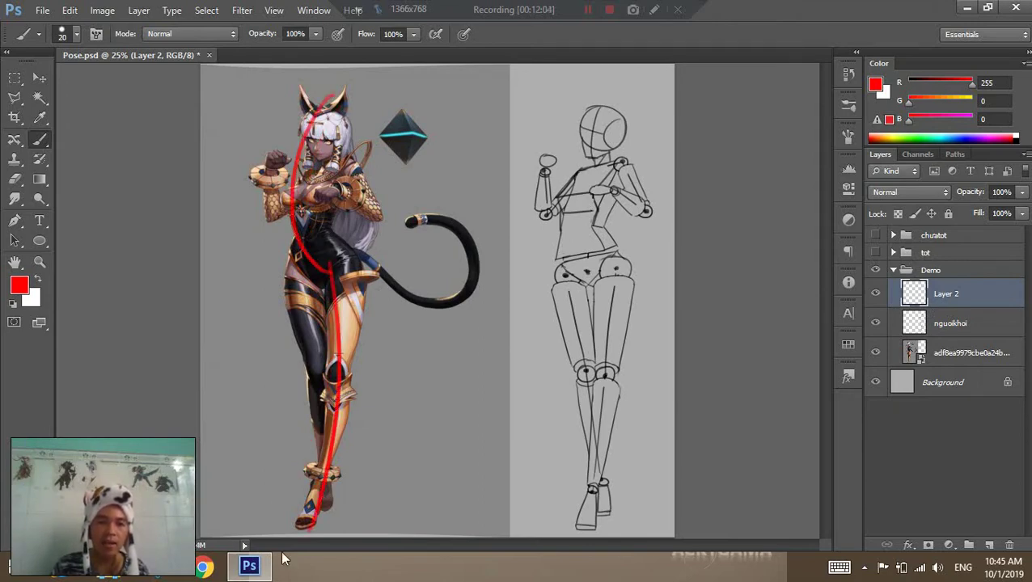
pyautogui.press('v')
pyautogui.moveTo(329, 283); pyautogui.dragTo(610, 286)
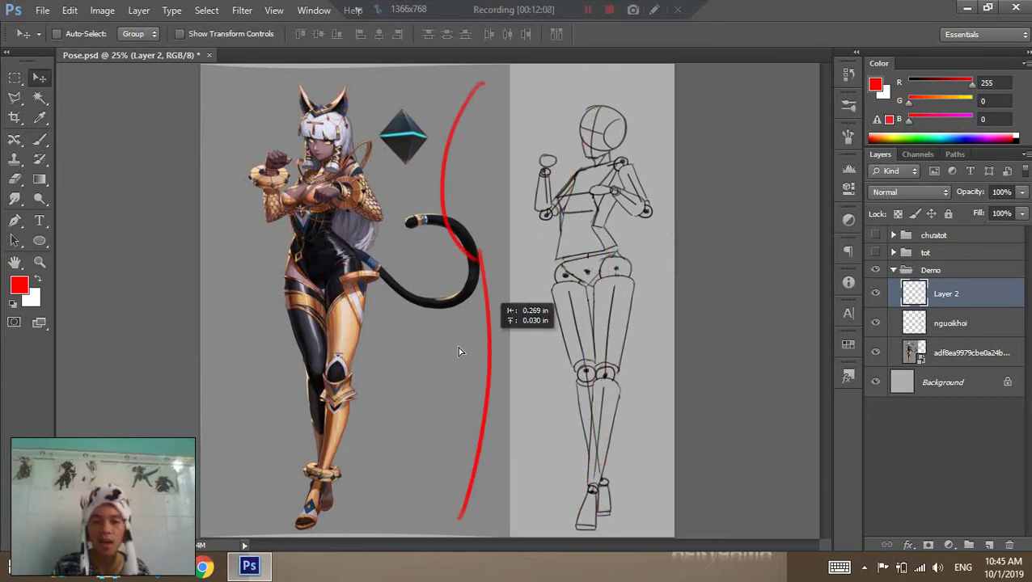
pyautogui.moveTo(615, 365); pyautogui.dragTo(437, 348)
pyautogui.hotkey('ctrl', 'alt', 'z')
pyautogui.hotkey('ctrl', 'alt', 'z')
pyautogui.hotkey('ctrl', 'alt', 'z')
pyautogui.hotkey('ctrl', 'alt', 'z')
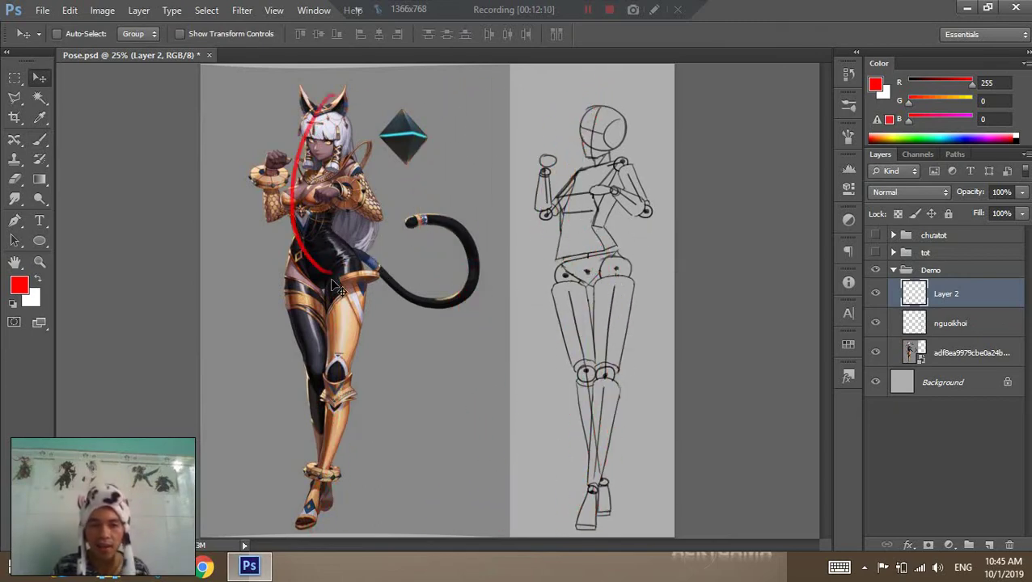
pyautogui.press('b')
pyautogui.hotkey('ctrl', 'alt', 'z')
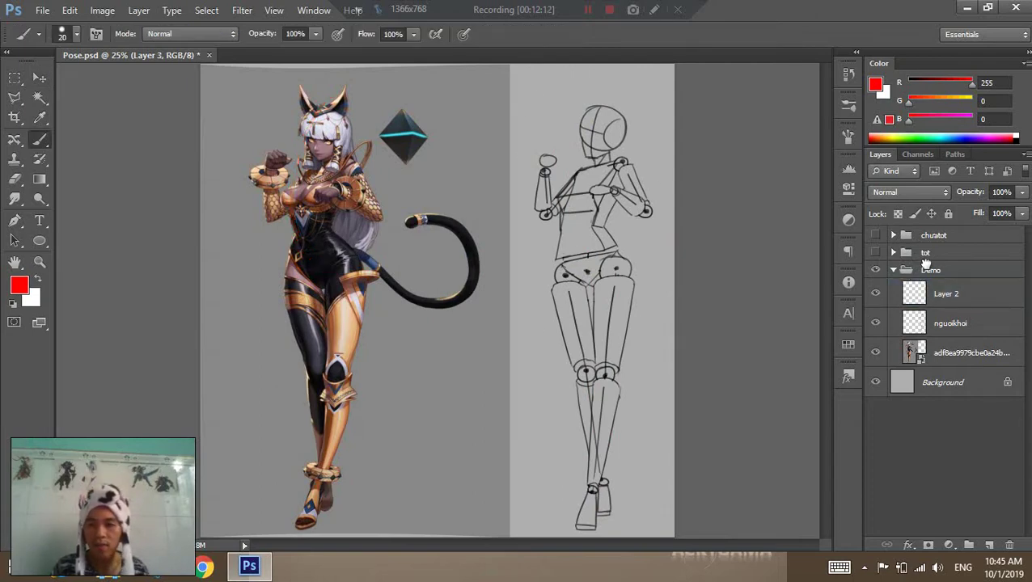
pyautogui.click(945, 293)
pyautogui.moveTo(611, 94); pyautogui.dragTo(595, 254)
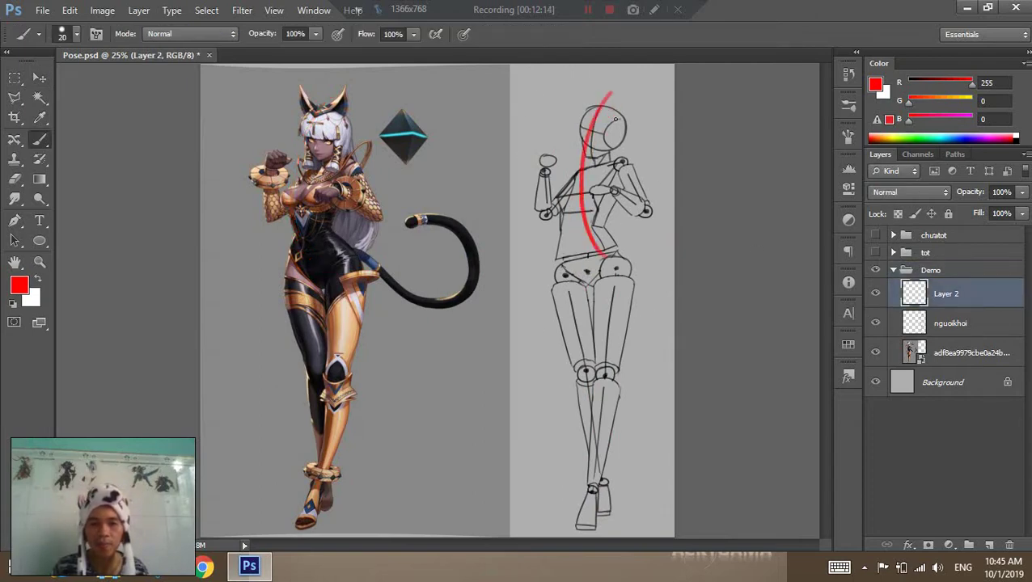
pyautogui.hotkey('ctrl', 'z')
pyautogui.moveTo(608, 98); pyautogui.dragTo(588, 277)
pyautogui.hotkey('ctrl', 'z')
pyautogui.hotkey('ctrl', 'z')
pyautogui.moveTo(605, 103); pyautogui.dragTo(546, 524)
pyautogui.hotkey('ctrl', 'z')
pyautogui.hotkey('ctrl', 'z')
pyautogui.moveTo(590, 275); pyautogui.dragTo(562, 526)
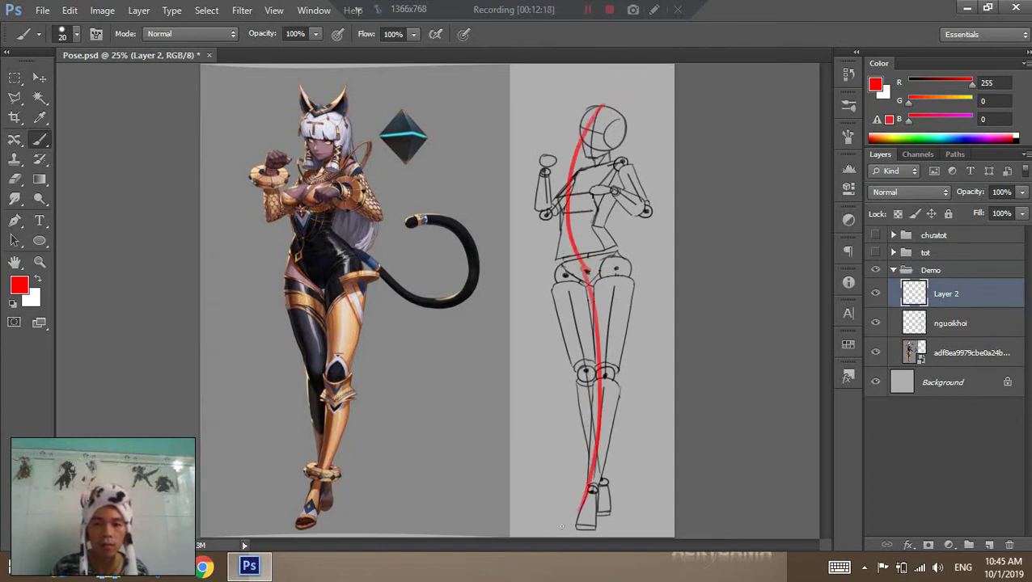
pyautogui.moveTo(347, 114)
pyautogui.mouseDown()
pyautogui.moveTo(300, 161)
pyautogui.moveTo(328, 267)
pyautogui.moveTo(312, 508)
pyautogui.mouseUp()
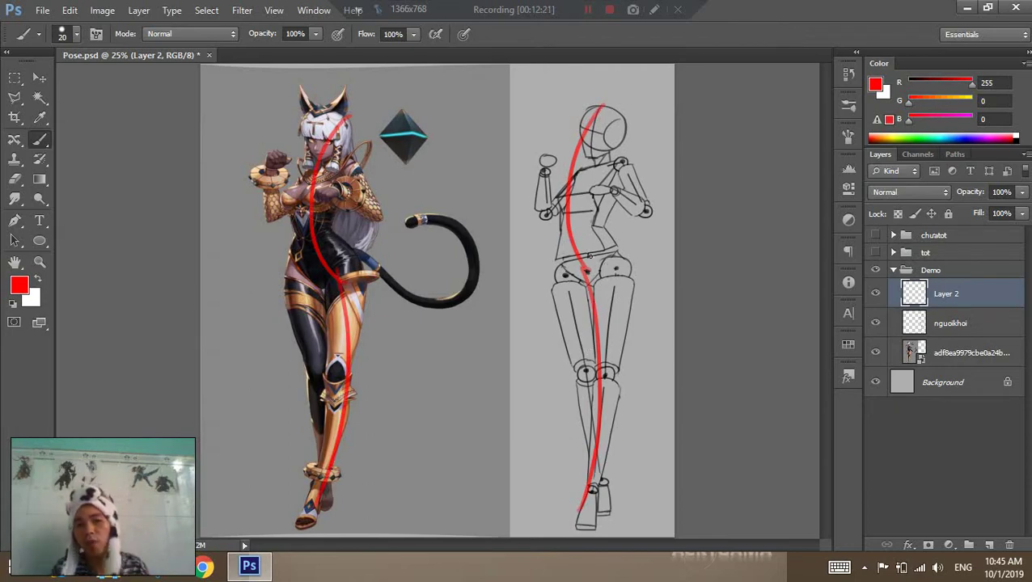
pyautogui.hotkey('ctrl', 'alt', 'z')
pyautogui.hotkey('ctrl', 'alt', 'z')
pyautogui.hotkey('ctrl', 'alt', 'z')
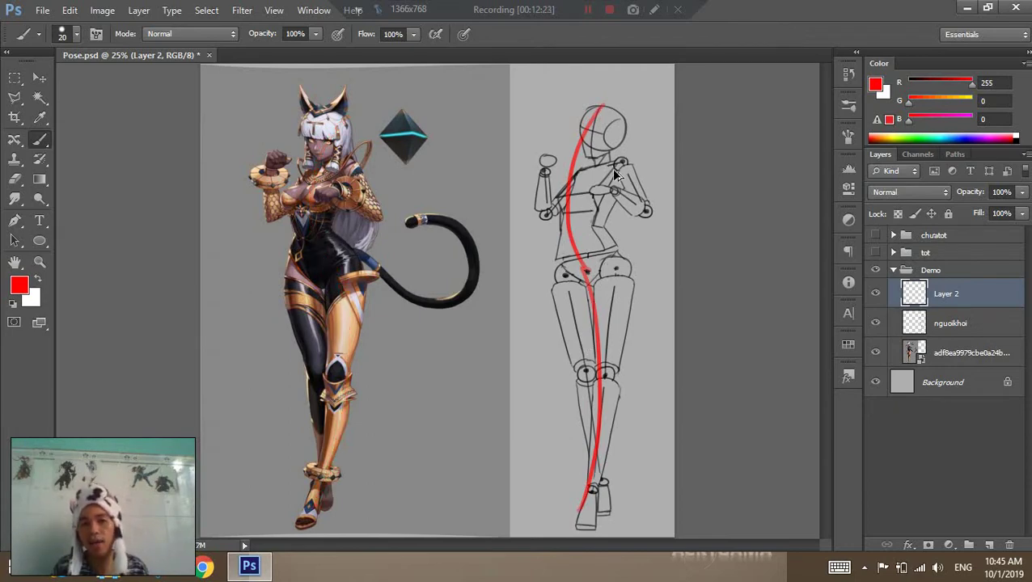
pyautogui.hotkey('ctrl', 'alt', 'z')
pyautogui.hotkey('ctrl', 'alt', 'z')
pyautogui.hotkey('ctrl', 'alt', 'z')
pyautogui.click(961, 324)
# Zoom in on the mannequin's head, lasso it, and move it onto its own layer.
pyautogui.press('z')
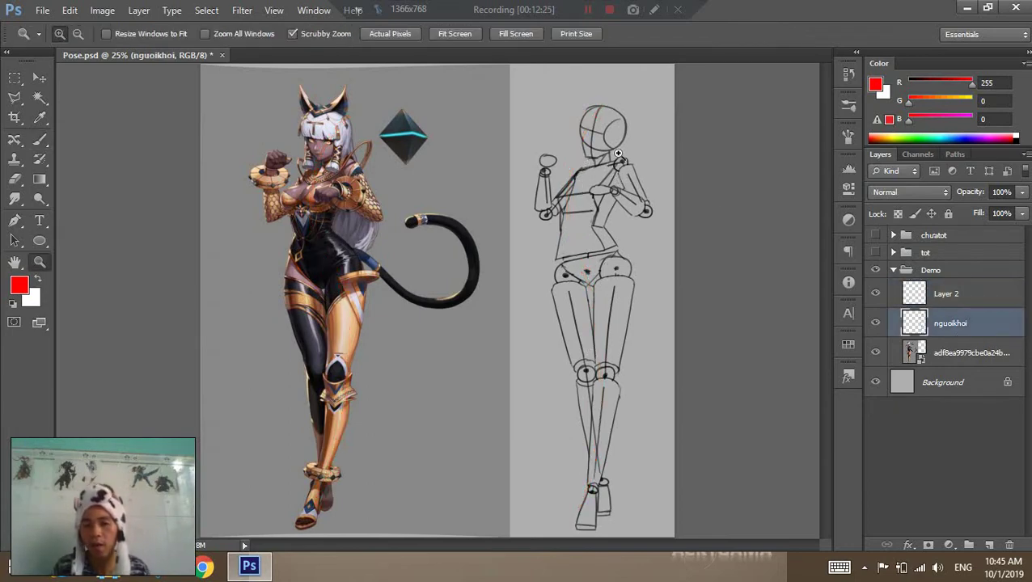
pyautogui.click(612, 152)
pyautogui.click(609, 152)
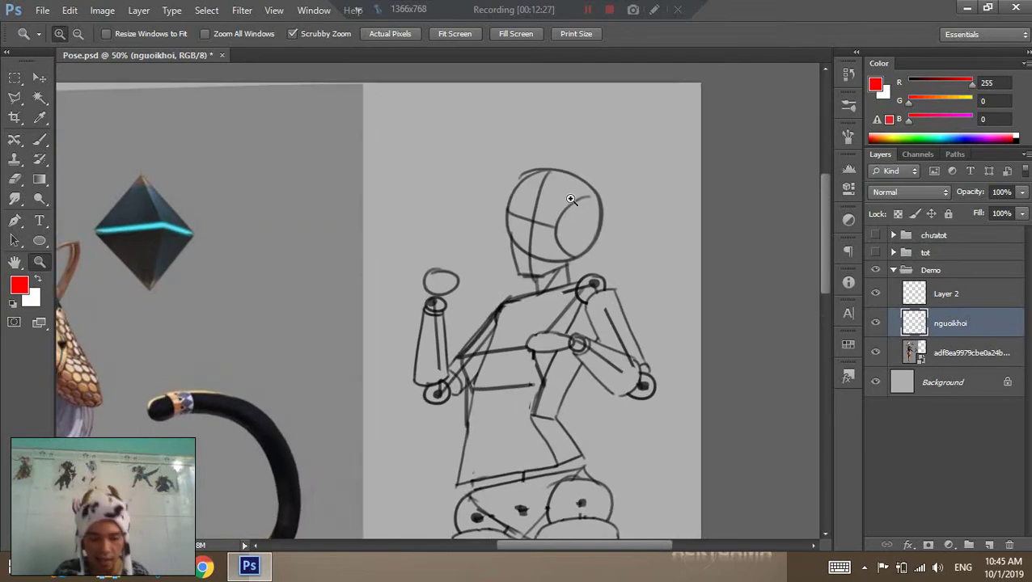
pyautogui.press('l')
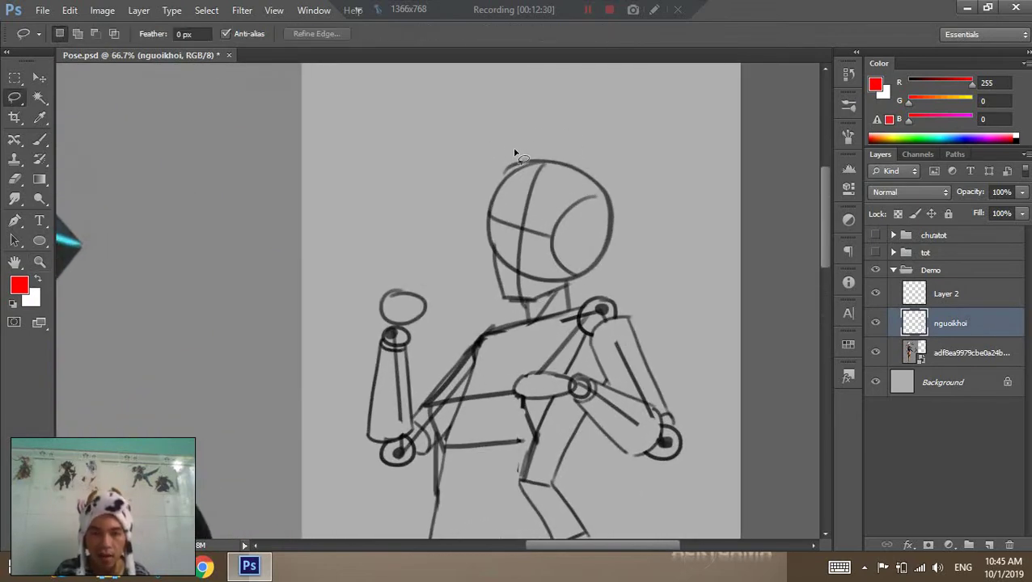
pyautogui.hotkey('shift', 'l')
pyautogui.moveTo(495, 128)
pyautogui.mouseDown()
pyautogui.moveTo(504, 315)
pyautogui.moveTo(434, 173)
pyautogui.mouseUp()
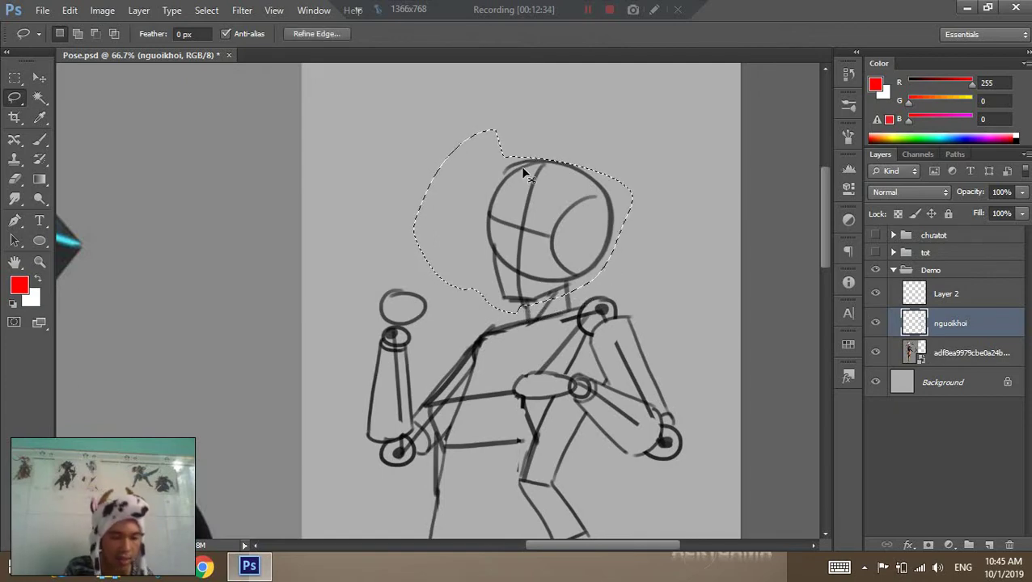
pyautogui.press('Delete')
pyautogui.hotkey('ctrl', 'd')
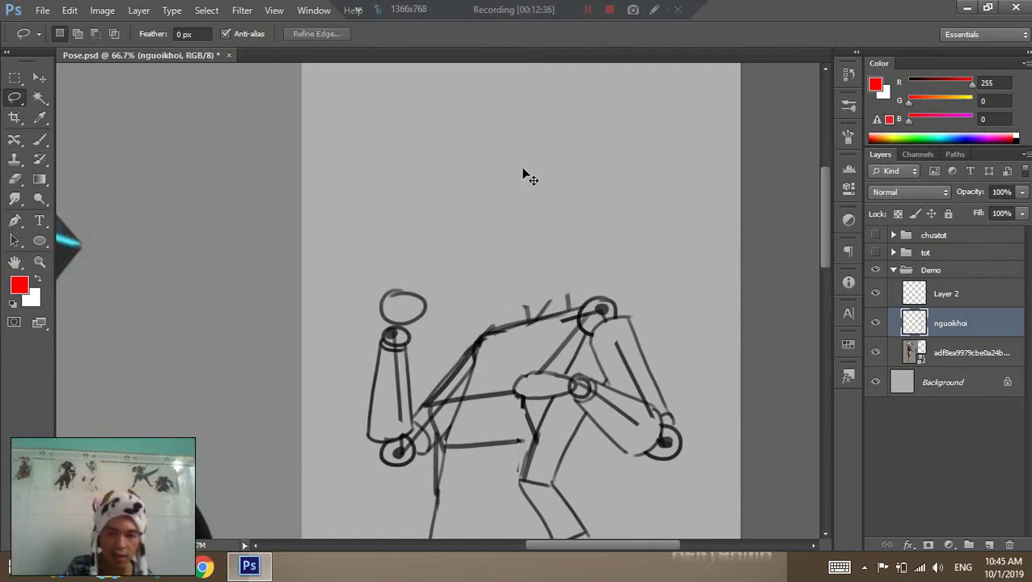
pyautogui.hotkey('ctrl', 'v')
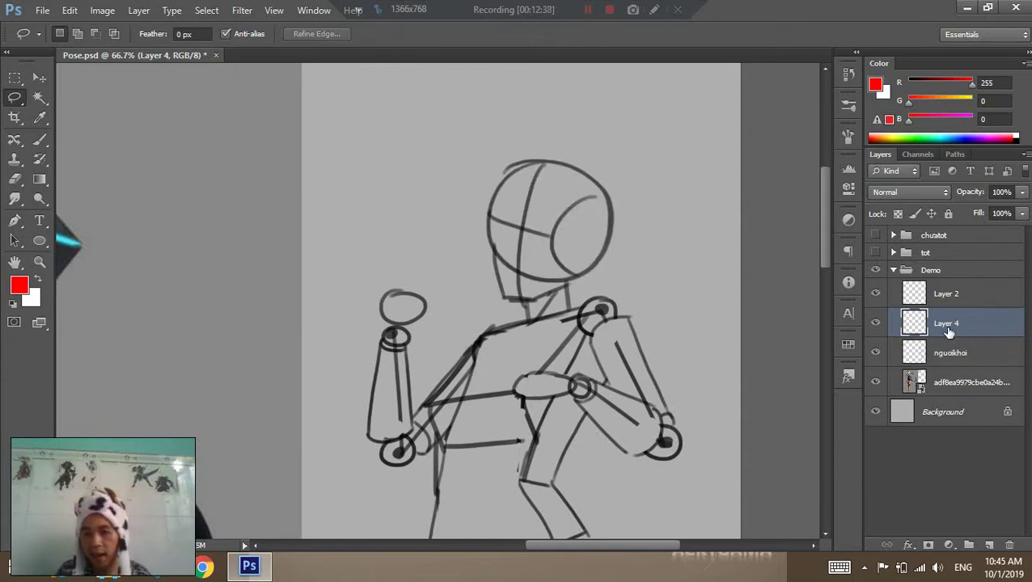
# Rename the new head layer 'dau', then reselect nguoikhoi and pan to the torso and arms.
pyautogui.doubleClick(946, 324)
pyautogui.write('dau')
pyautogui.press('Return')
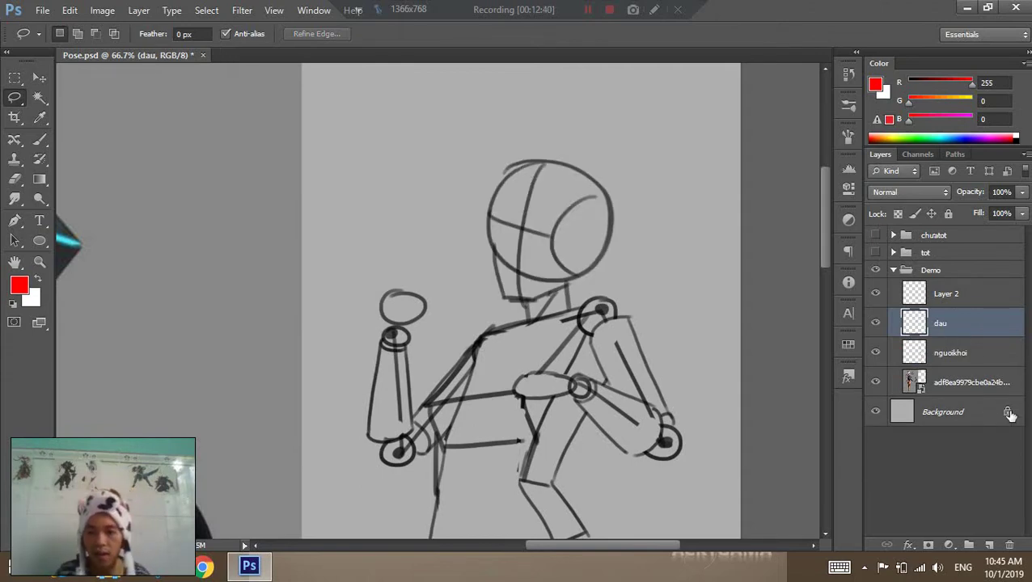
pyautogui.click(951, 353)
pyautogui.moveTo(487, 367); pyautogui.dragTo(461, 271)
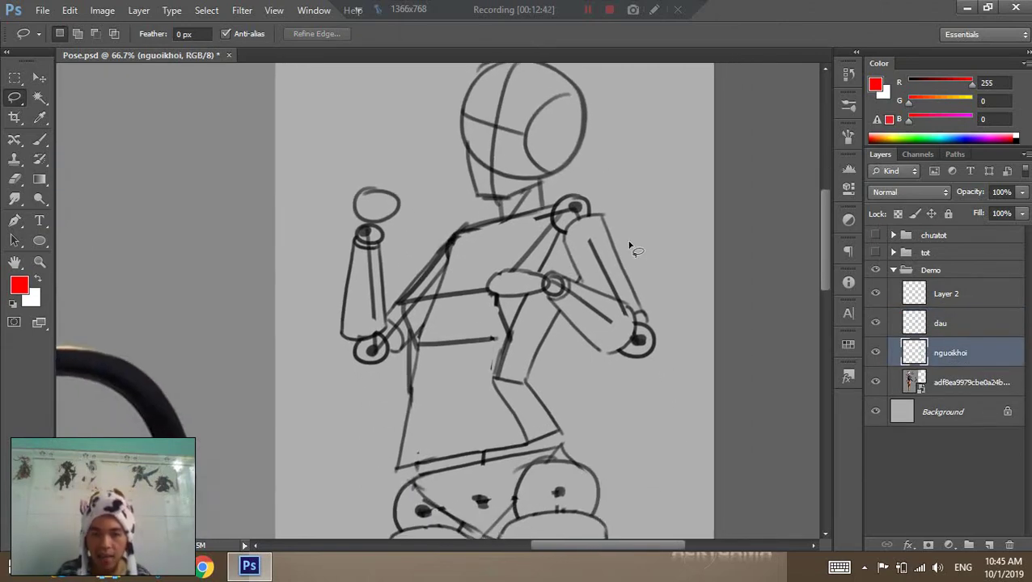
# Cut the raised left arm out of the sketch and paste it onto its own new layer.
pyautogui.moveTo(665, 265)
pyautogui.mouseDown()
pyautogui.moveTo(581, 350)
pyautogui.moveTo(629, 258)
pyautogui.moveTo(582, 338)
pyautogui.moveTo(595, 174)
pyautogui.moveTo(413, 215)
pyautogui.moveTo(350, 458)
pyautogui.mouseUp()
pyautogui.click(582, 346)
pyautogui.moveTo(311, 180); pyautogui.dragTo(335, 260)
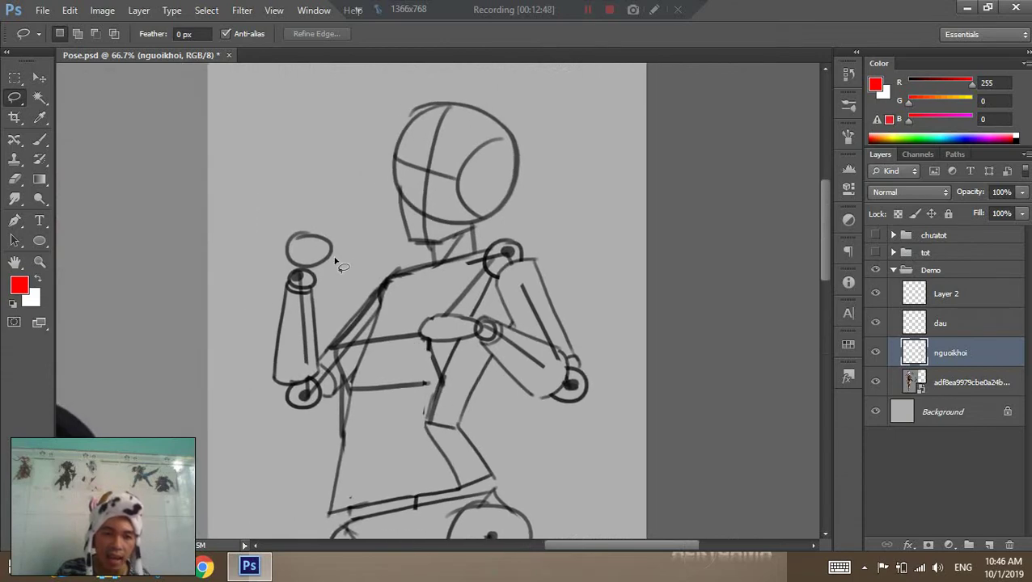
pyautogui.moveTo(301, 205)
pyautogui.mouseDown()
pyautogui.moveTo(247, 392)
pyautogui.moveTo(297, 391)
pyautogui.moveTo(325, 374)
pyautogui.moveTo(328, 301)
pyautogui.moveTo(304, 209)
pyautogui.mouseUp()
pyautogui.hotkey('ctrl', 'x')
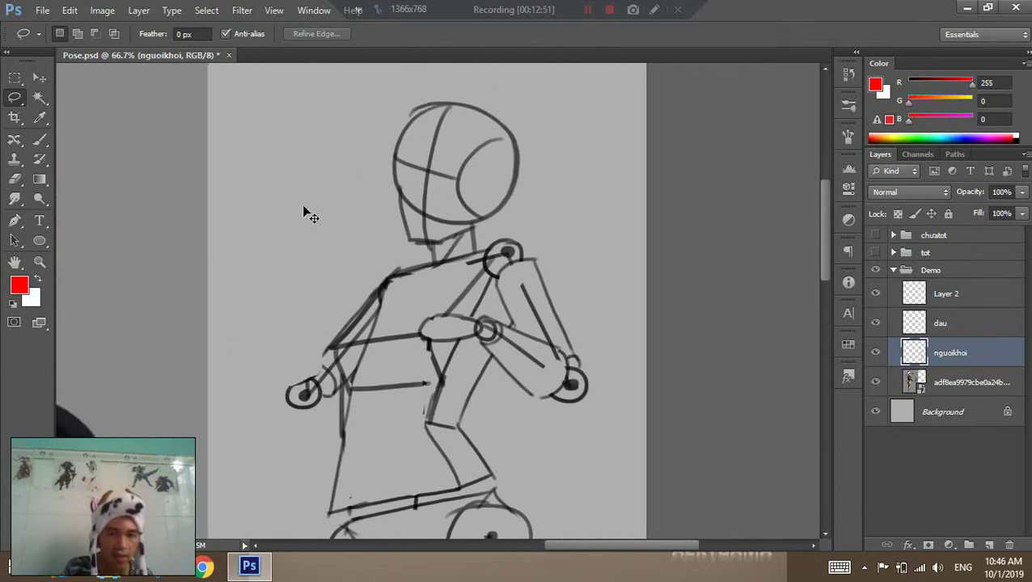
pyautogui.hotkey('ctrl', 'v')
# Name the new arm layer tayohai_1.
pyautogui.doubleClick(948, 352)
pyautogui.write('t')
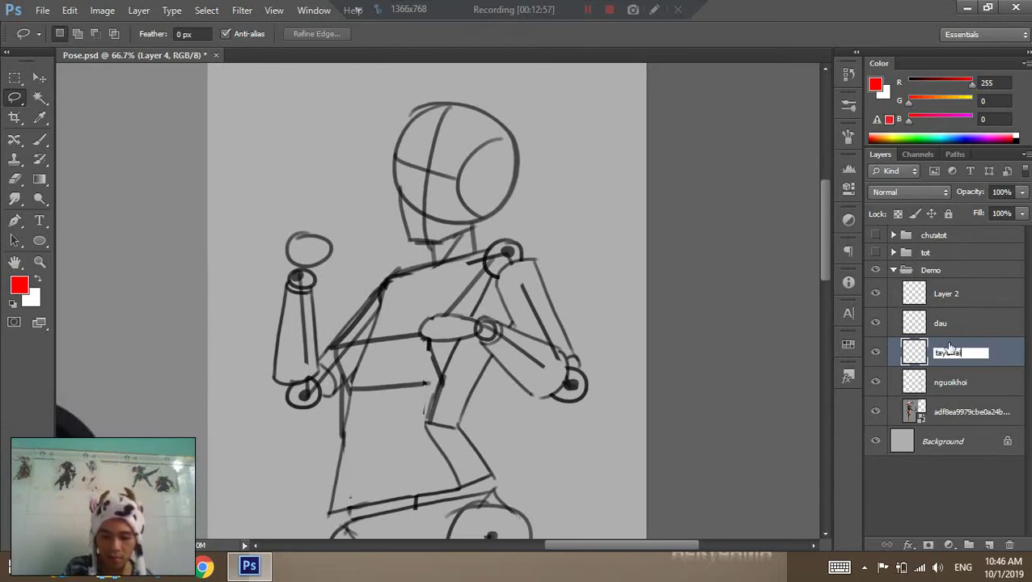
pyautogui.press('Return')
pyautogui.doubleClick(959, 356)
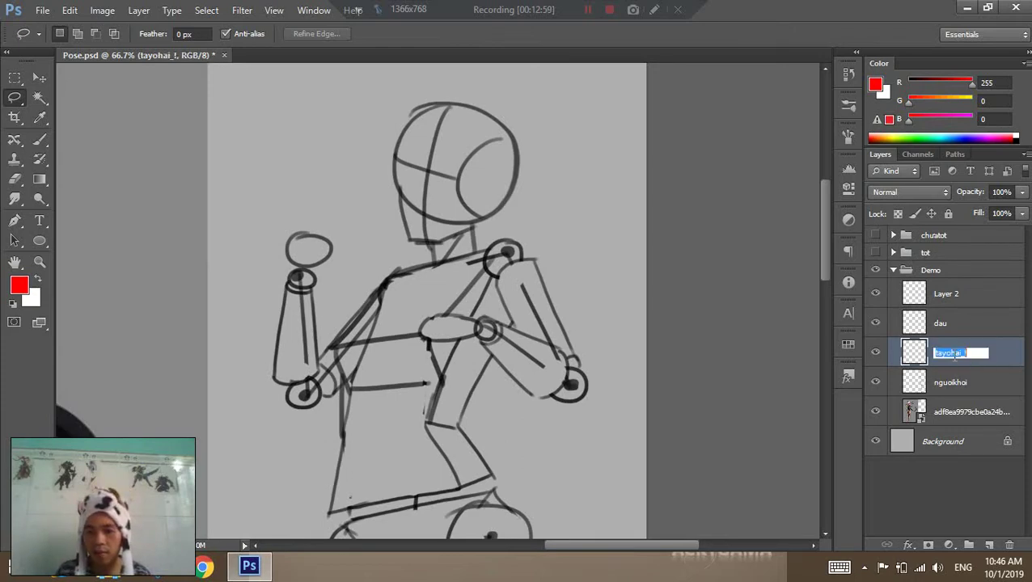
pyautogui.click(954, 353)
pyautogui.press('Return')
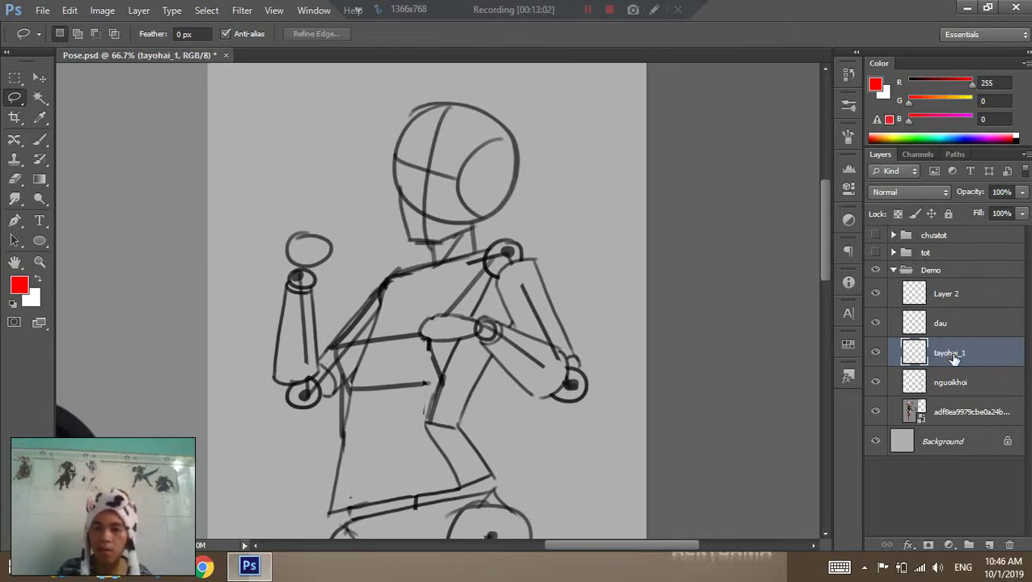
# Hide tayohai_1 and dau, then copy the rest of the left arm from nguoikhoi to a new layer.
pyautogui.click(938, 380)
pyautogui.click(875, 352)
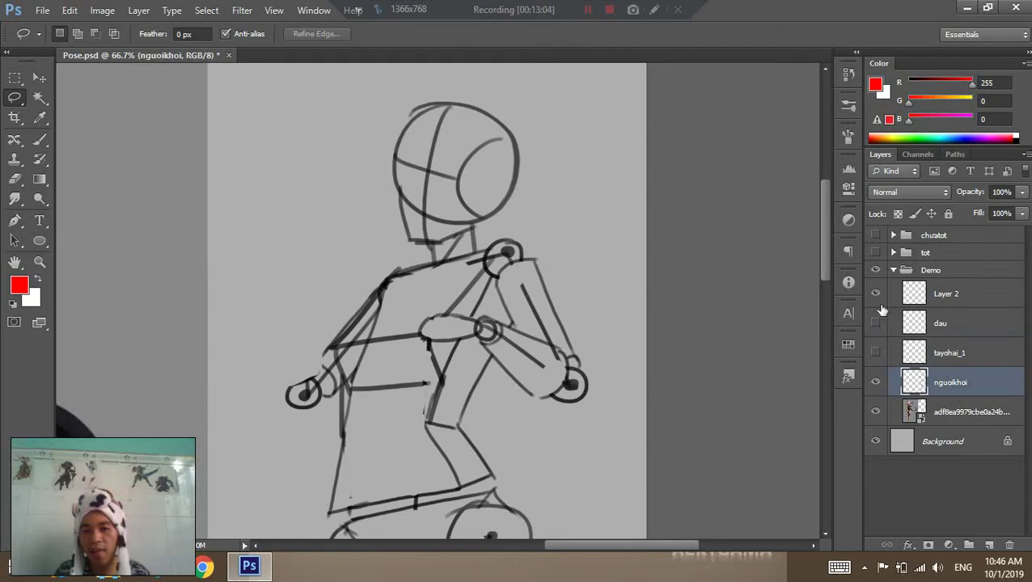
pyautogui.click(875, 323)
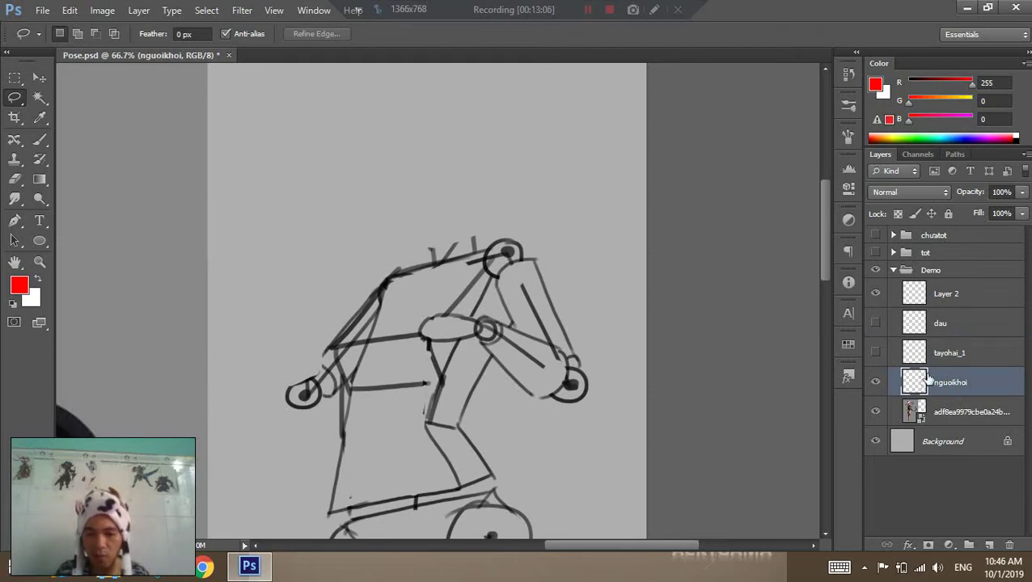
pyautogui.moveTo(282, 333)
pyautogui.mouseDown()
pyautogui.moveTo(336, 406)
pyautogui.moveTo(377, 305)
pyautogui.moveTo(323, 246)
pyautogui.moveTo(386, 299)
pyautogui.mouseUp()
pyautogui.hotkey('ctrl', 'j')
pyautogui.press('v')
# Name that layer tayphai_2 and make tayohai_1 and dau visible again.
pyautogui.doubleClick(944, 381)
pyautogui.write('tayphai_')
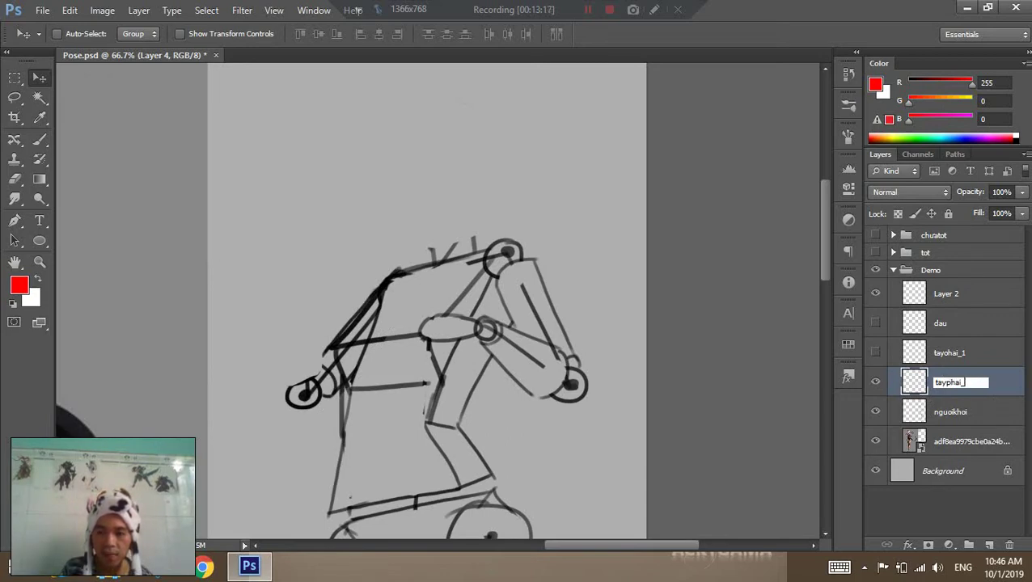
pyautogui.write('2')
pyautogui.press('Return')
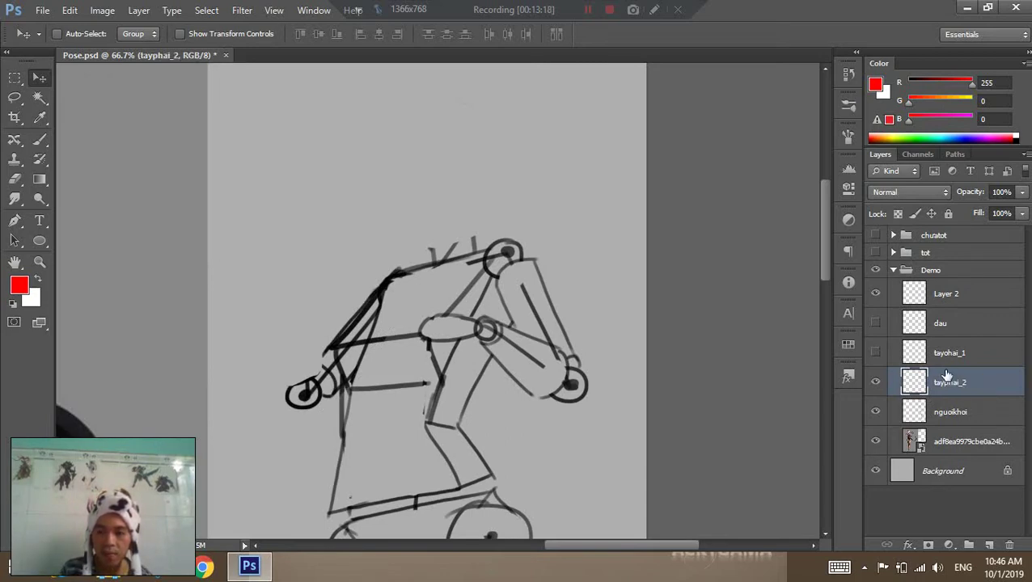
pyautogui.click(875, 353)
pyautogui.click(875, 323)
# Cut the right forearm from nguoikhoi onto a new layer named taytrai_1.
pyautogui.click(916, 409)
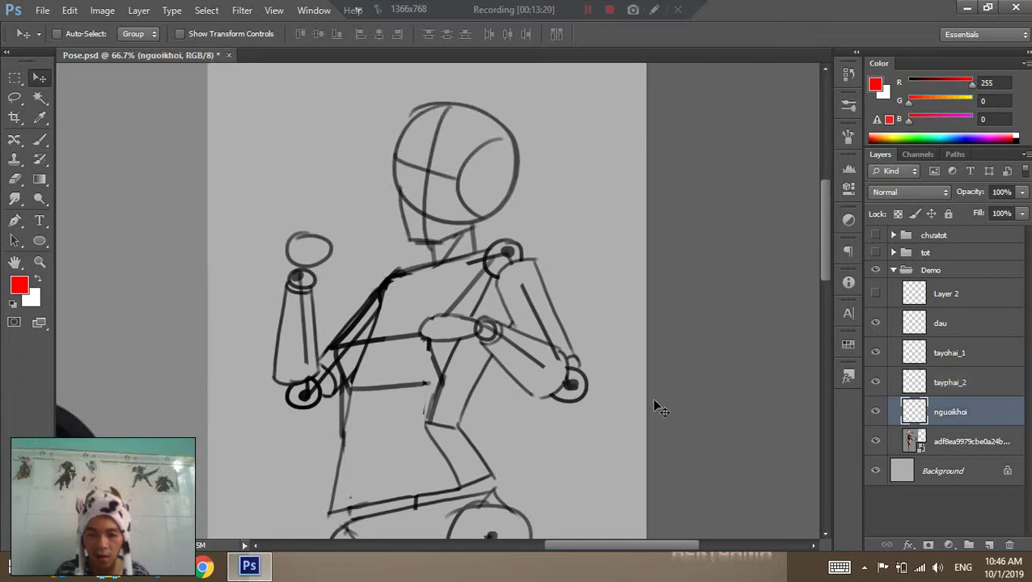
pyautogui.press('l')
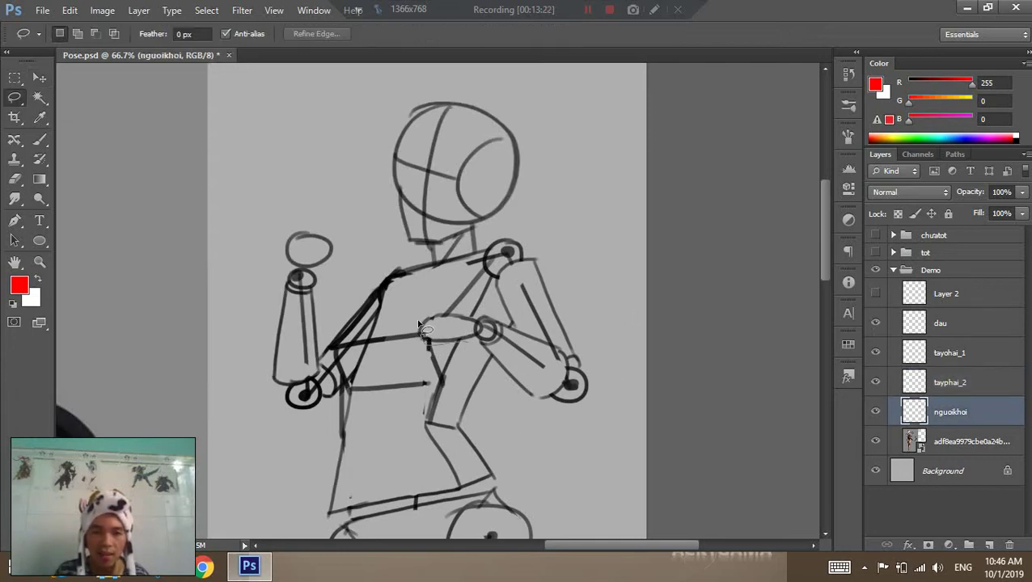
pyautogui.moveTo(419, 324); pyautogui.dragTo(527, 334)
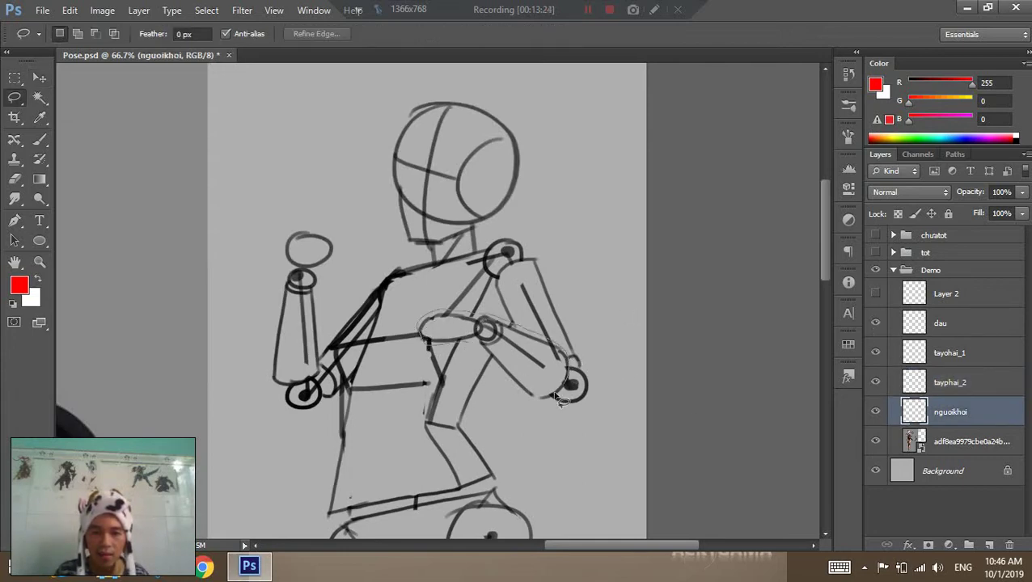
pyautogui.moveTo(558, 400); pyautogui.dragTo(489, 360)
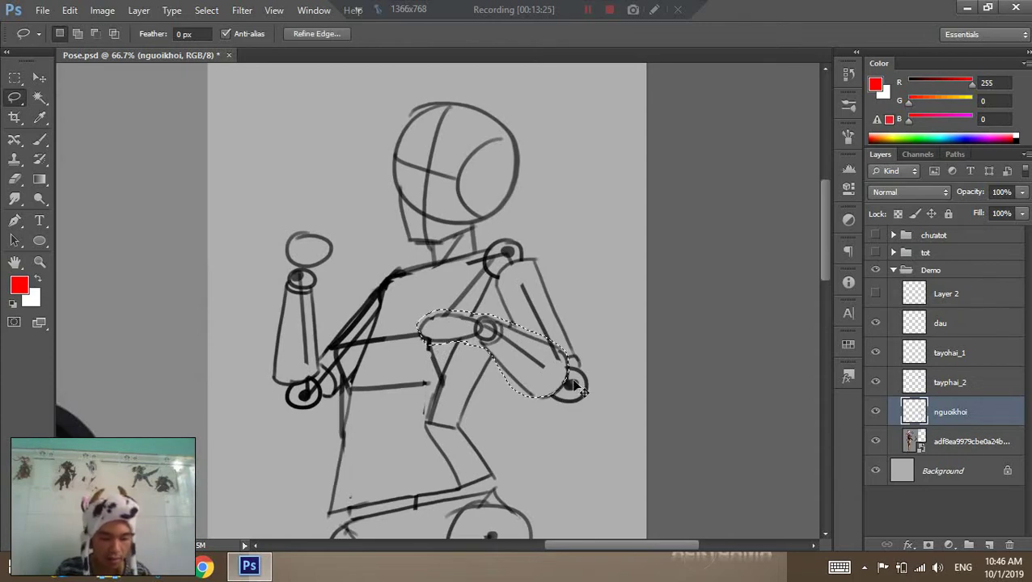
pyautogui.hotkey('ctrl', 'x')
pyautogui.hotkey('ctrl', 'v')
pyautogui.doubleClick(946, 412)
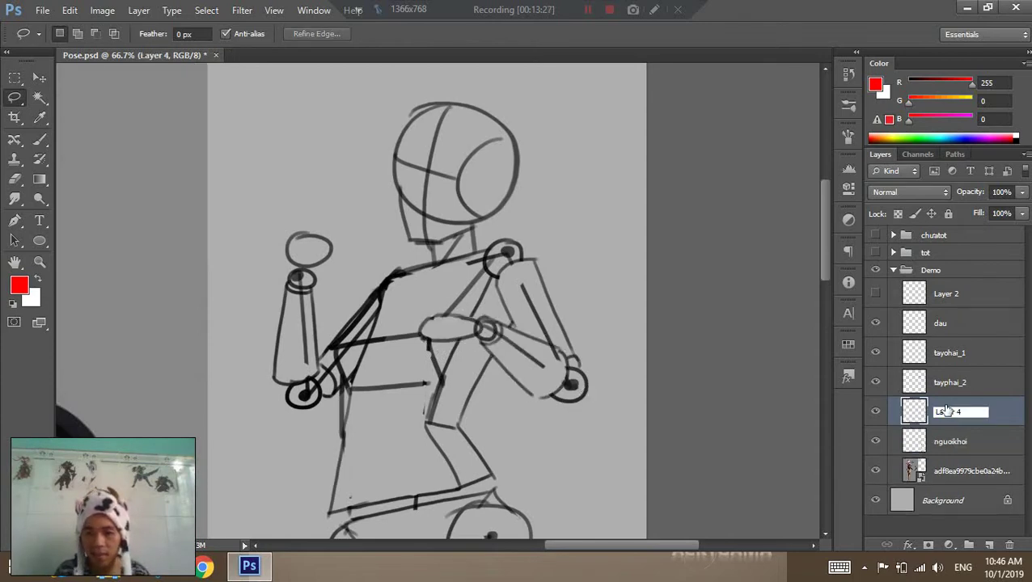
pyautogui.write('taytra')
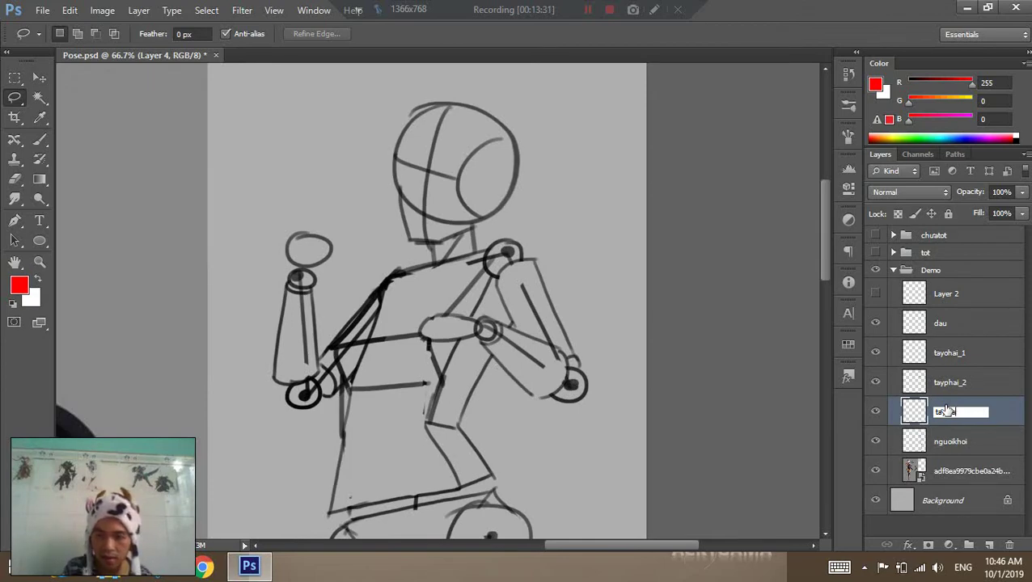
pyautogui.write('i_1')
pyautogui.press('Return')
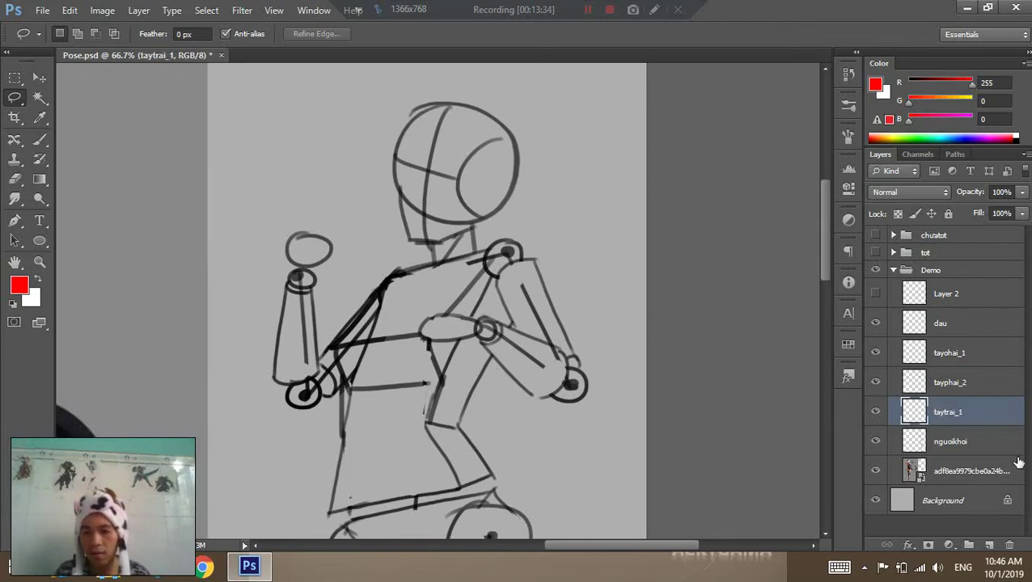
# Move the right upper arm from nguoikhoi onto a new layer named taytrai_2.
pyautogui.click(975, 441)
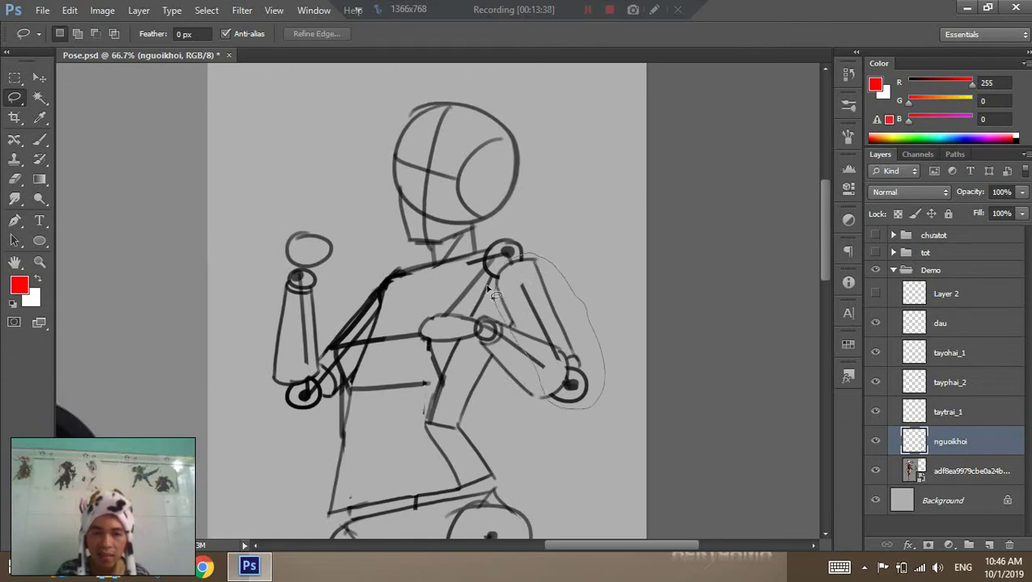
pyautogui.moveTo(550, 406); pyautogui.dragTo(495, 298)
pyautogui.hotkey('ctrl', 'j')
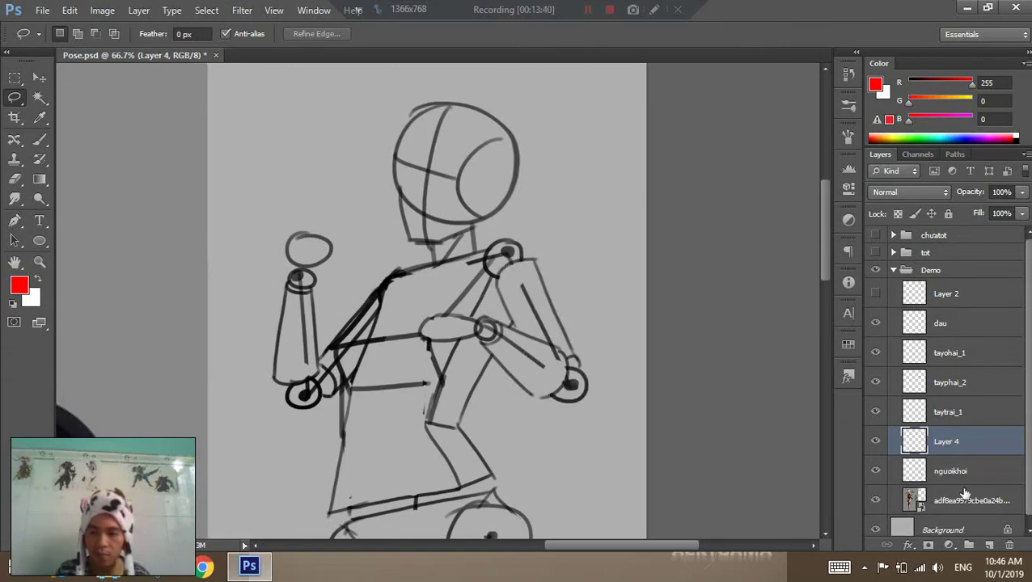
pyautogui.doubleClick(946, 442)
pyautogui.write('taytrai')
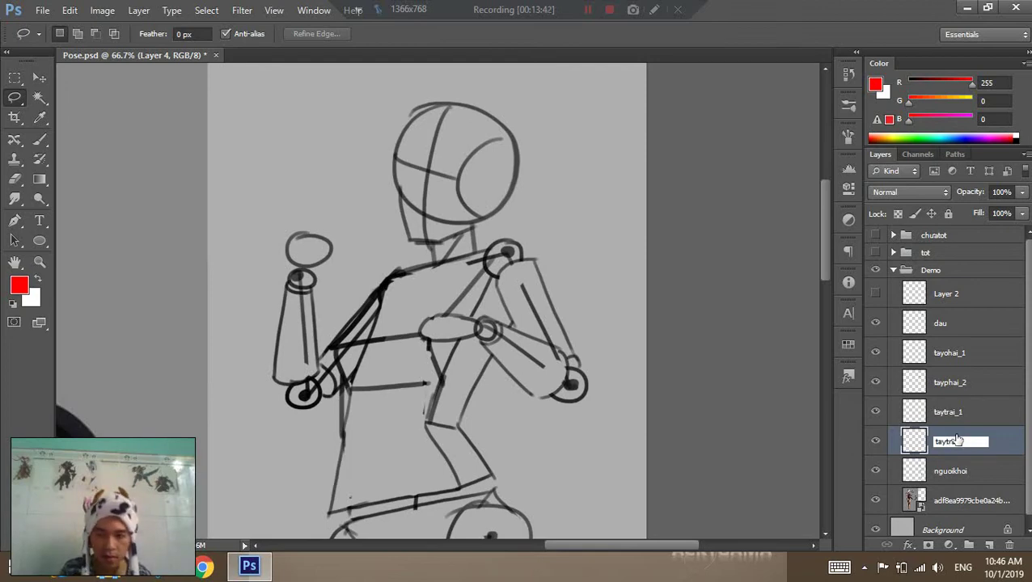
pyautogui.write('_2')
pyautogui.press('Return')
# Hide the dau head and all four arm layers, leaving nguoikhoi active.
pyautogui.press('z')
pyautogui.moveTo(645, 265); pyautogui.dragTo(588, 288)
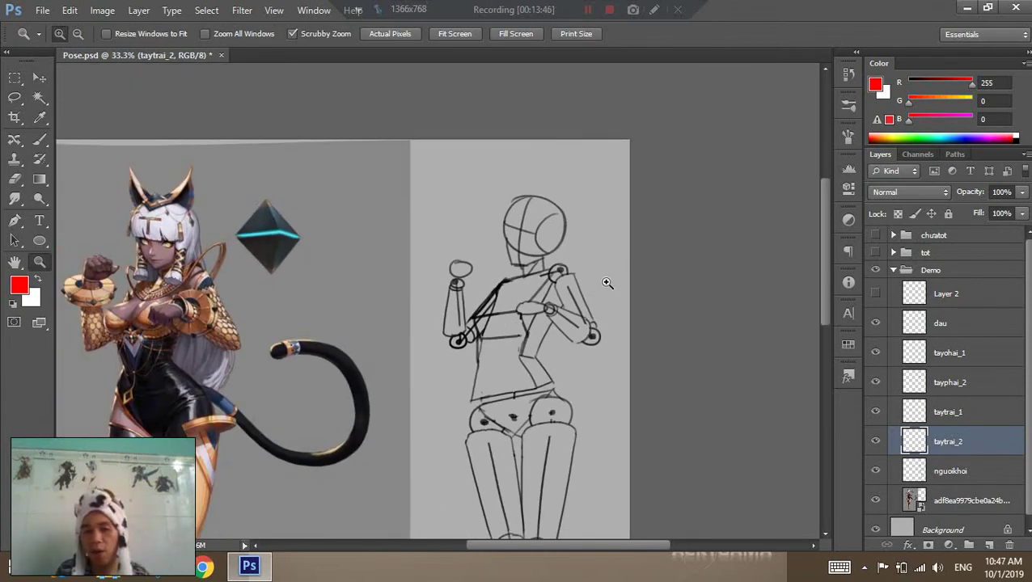
pyautogui.press('l')
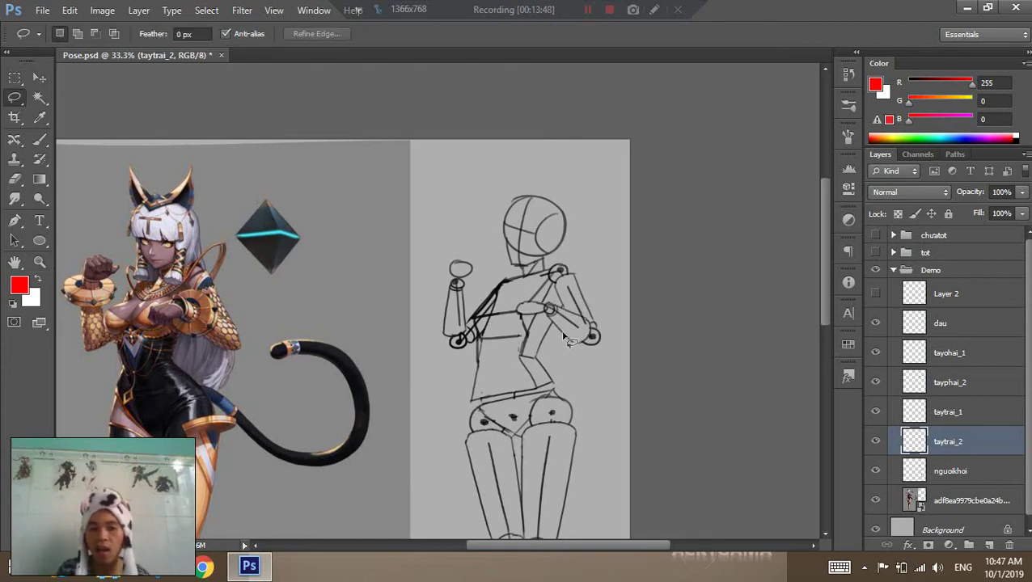
pyautogui.press('z')
pyautogui.click(567, 296)
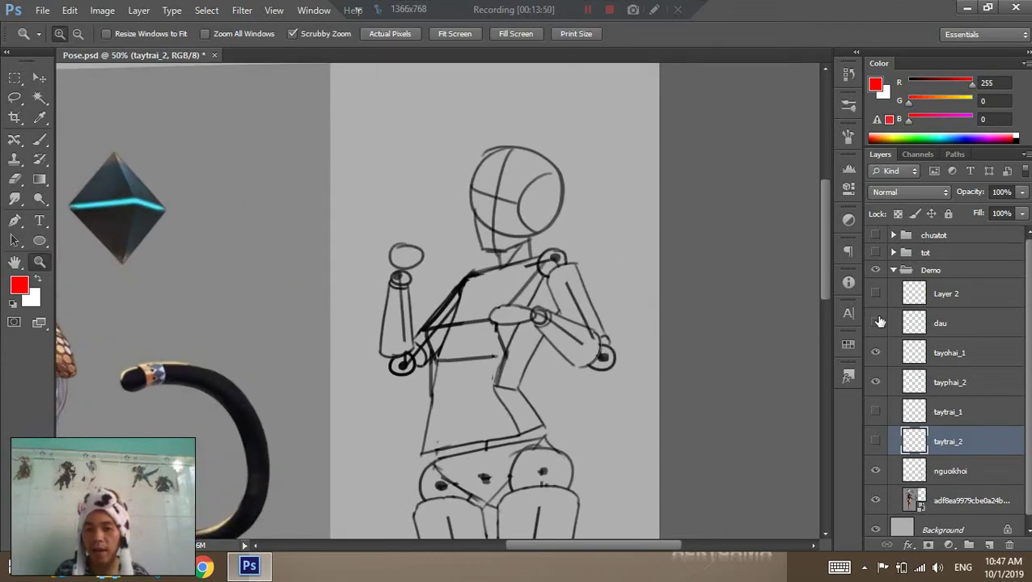
pyautogui.moveTo(875, 322); pyautogui.dragTo(875, 441)
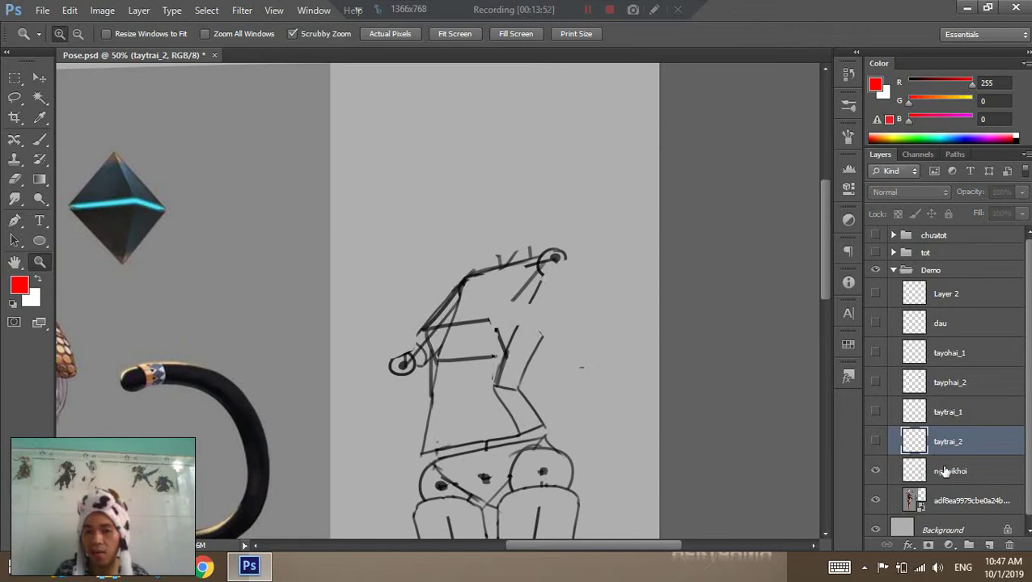
pyautogui.click(943, 469)
# Lasso the torso, move it onto a new layer and name it than.
pyautogui.press('l')
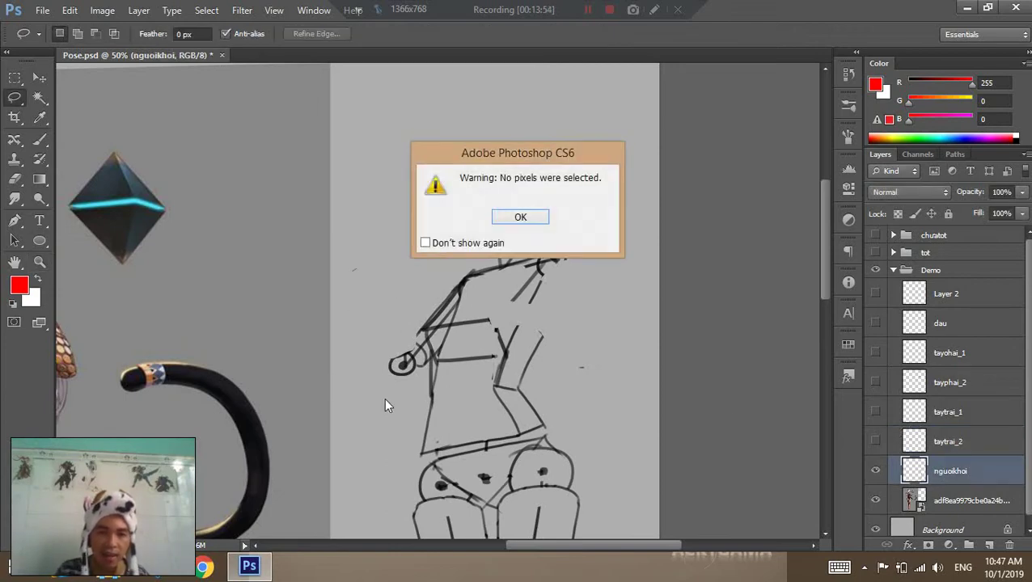
pyautogui.click(521, 219)
pyautogui.moveTo(370, 213); pyautogui.dragTo(415, 459)
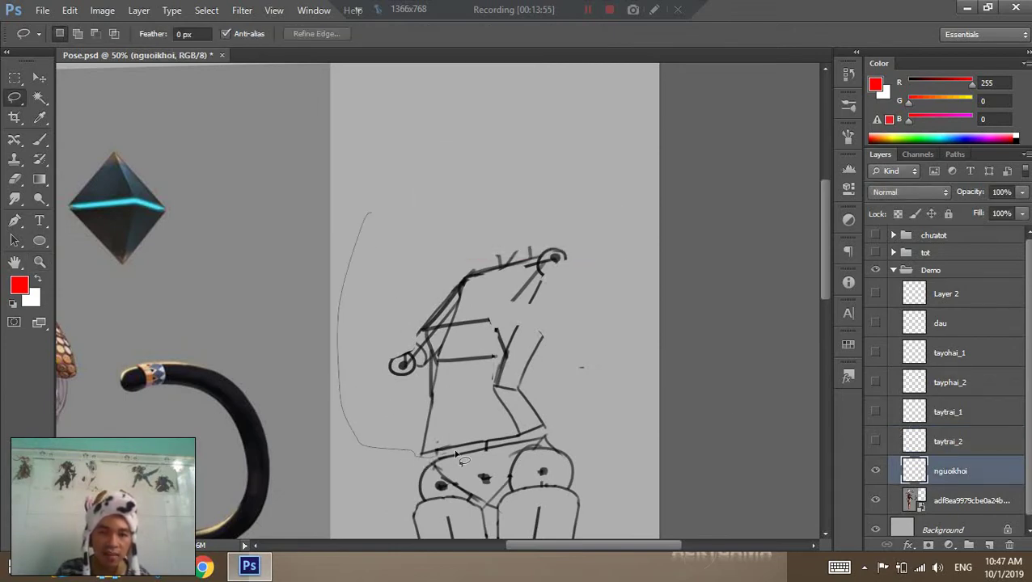
pyautogui.moveTo(529, 447); pyautogui.dragTo(407, 265)
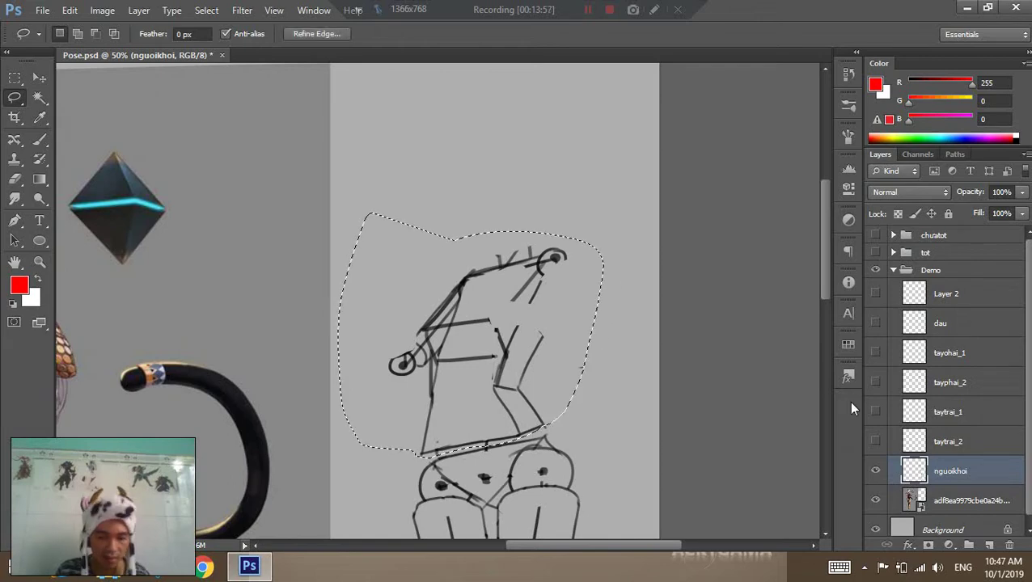
pyautogui.press('Delete')
pyautogui.hotkey('ctrl', 'v')
pyautogui.doubleClick(948, 470)
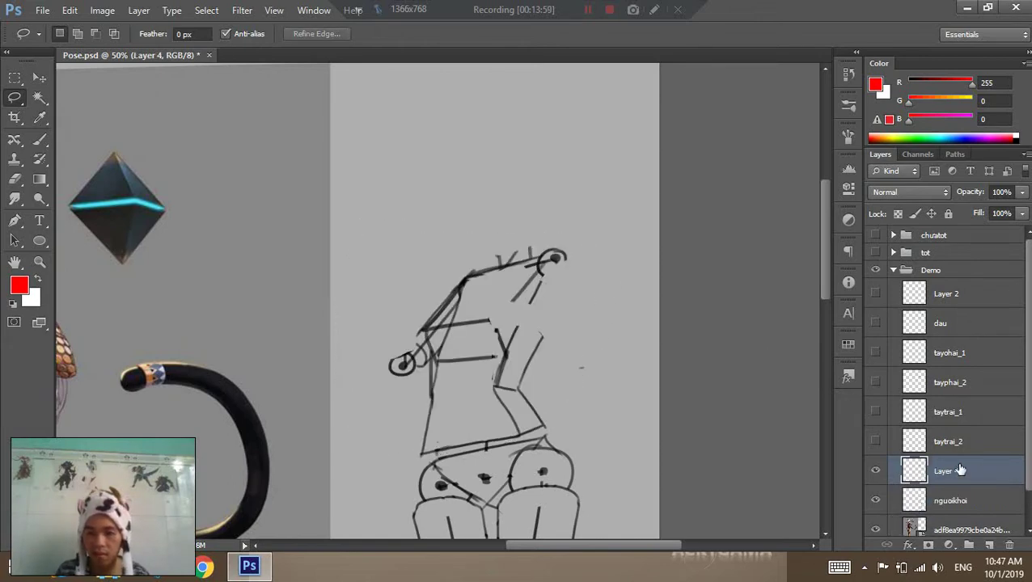
pyautogui.write('than')
pyautogui.press('Return')
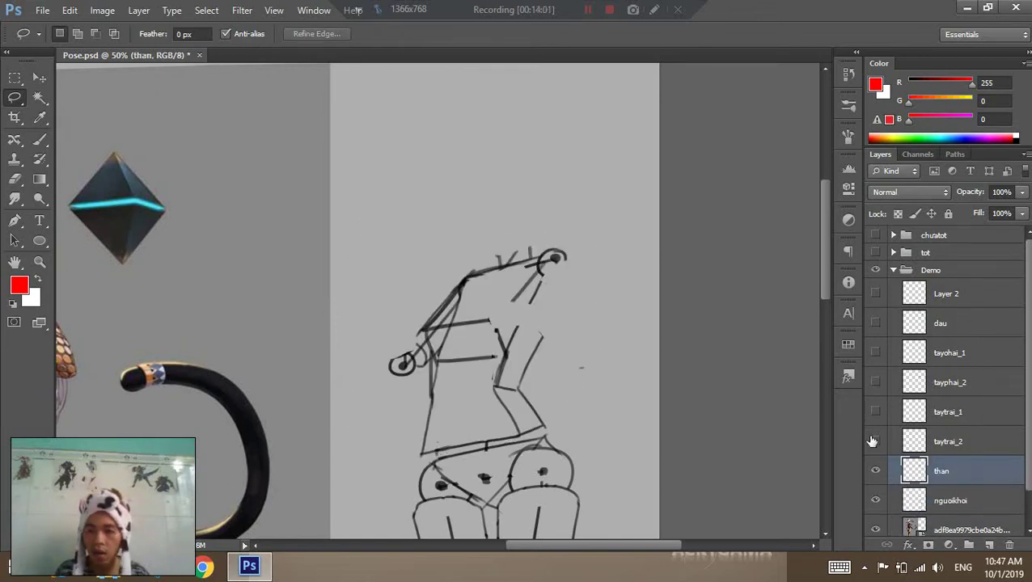
# Show the four arm layers and dau again, and toggle than's visibility to check it.
pyautogui.moveTo(872, 441); pyautogui.dragTo(887, 343)
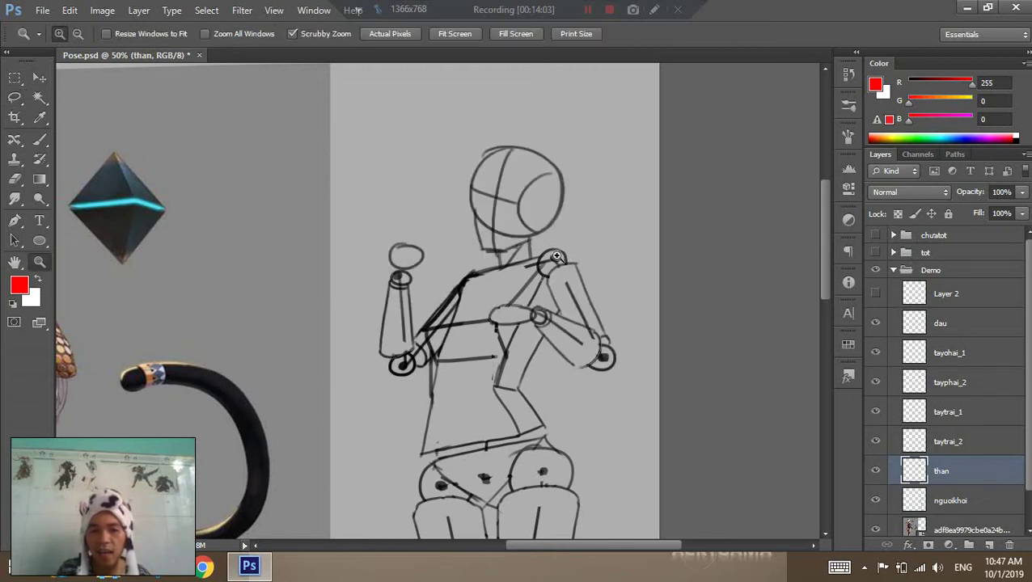
pyautogui.keyDown('alt'); pyautogui.click(558, 234); pyautogui.keyUp('alt')
pyautogui.keyDown('alt'); pyautogui.click(627, 379); pyautogui.keyUp('alt')
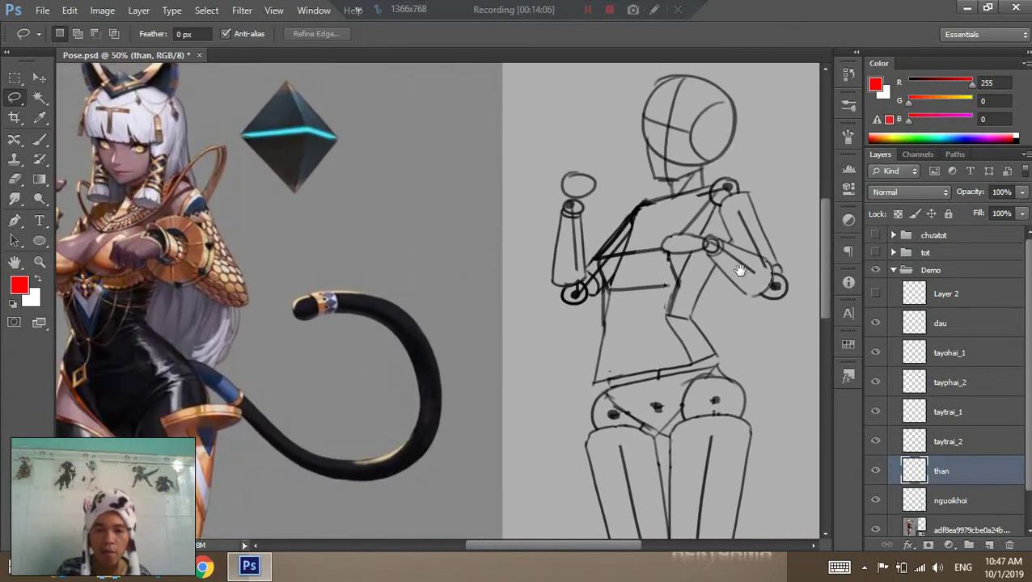
pyautogui.keyDown('ctrl'); pyautogui.click(313, 228); pyautogui.keyUp('ctrl')
pyautogui.moveTo(213, 304); pyautogui.dragTo(60, 352)
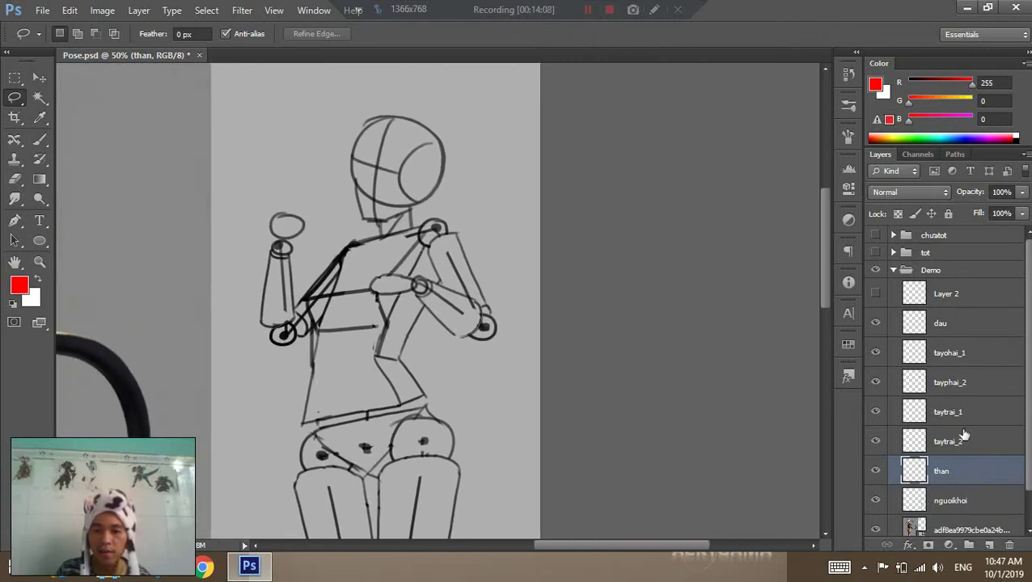
pyautogui.click(874, 472)
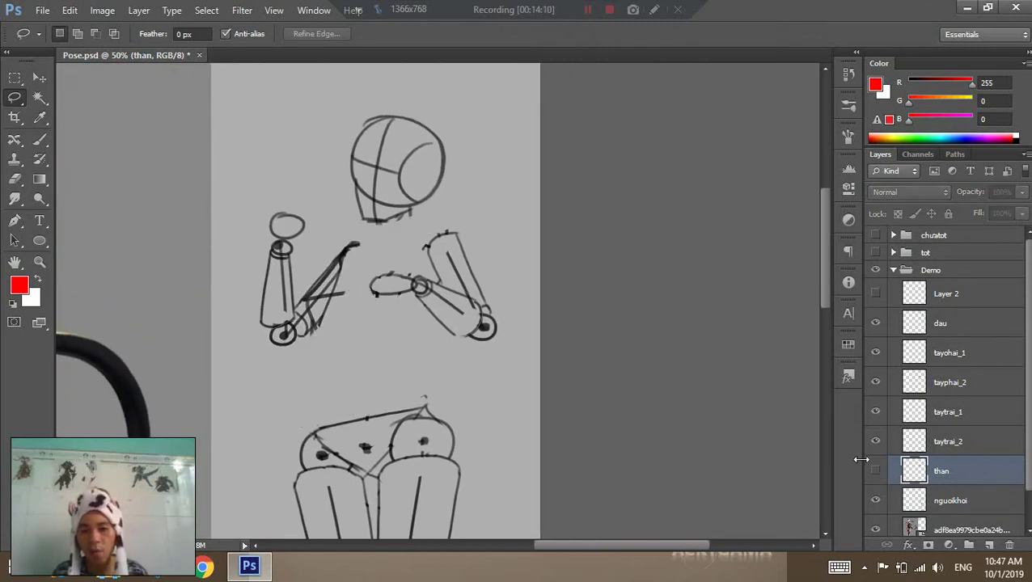
pyautogui.click(875, 471)
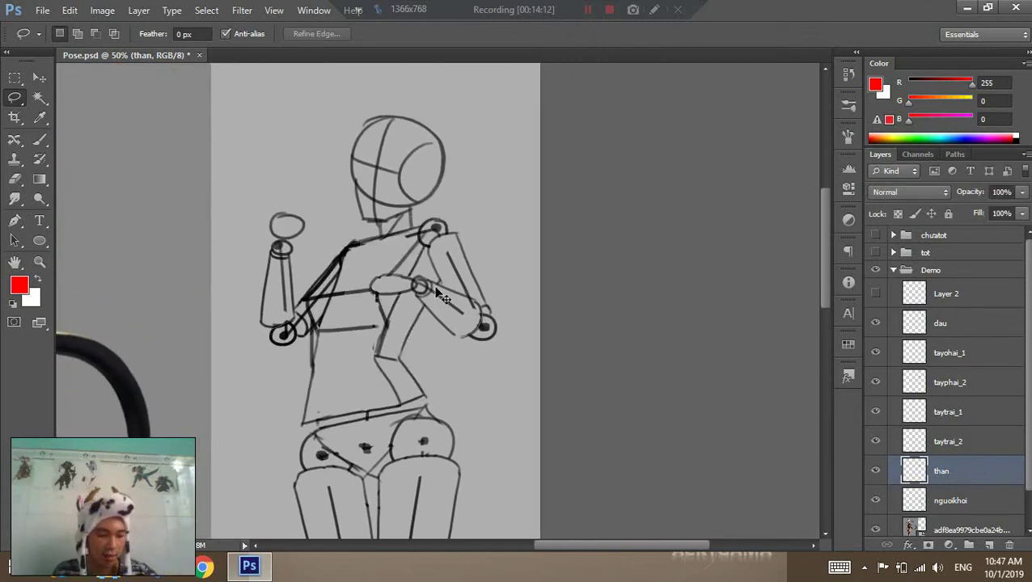
# Rotate the than torso about 4 degrees and shift it slightly down-left.
pyautogui.hotkey('ctrl', 't')
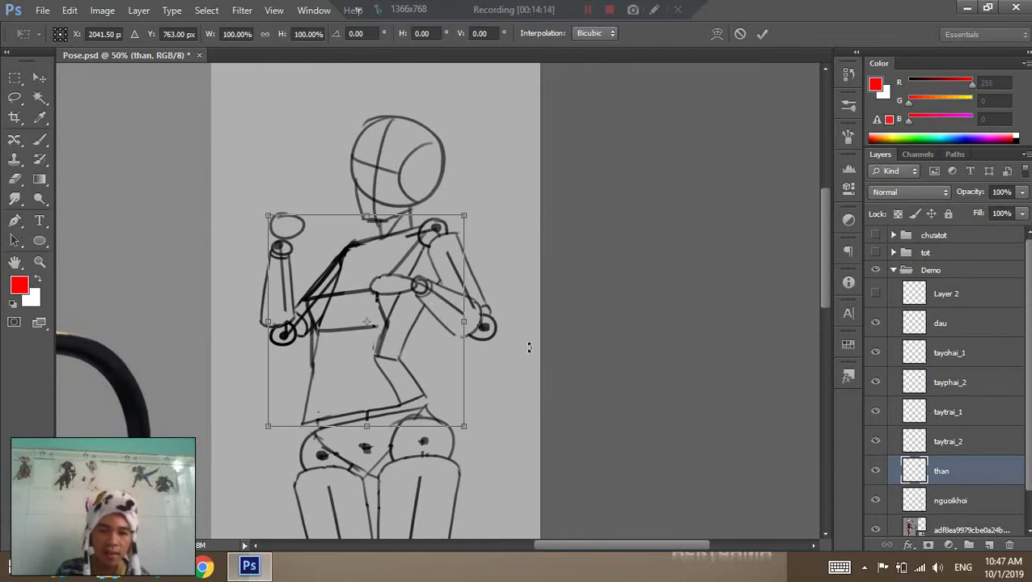
pyautogui.moveTo(529, 348); pyautogui.dragTo(535, 339)
pyautogui.moveTo(399, 353); pyautogui.dragTo(376, 369)
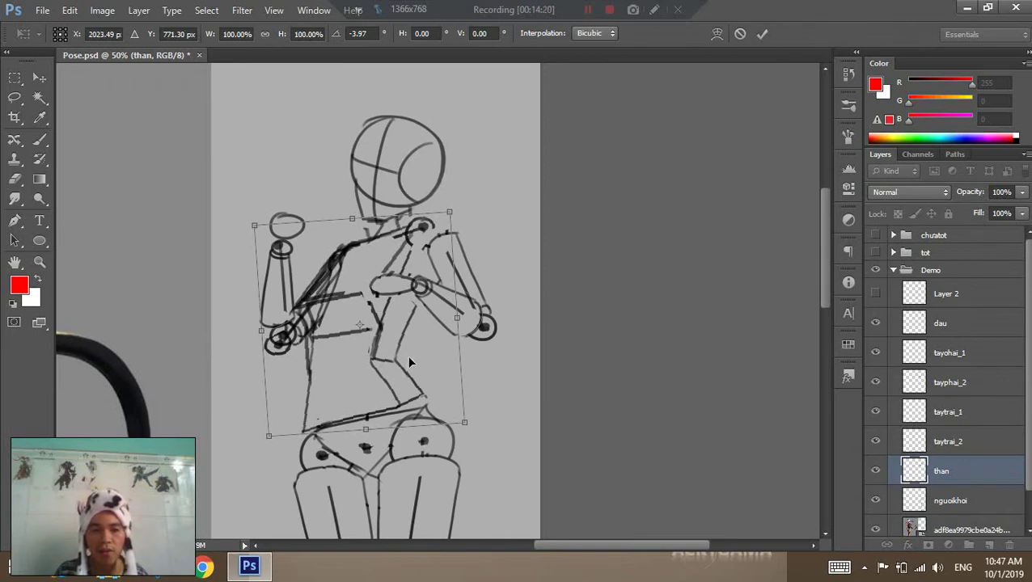
pyautogui.press('Return')
pyautogui.moveTo(369, 288); pyautogui.dragTo(452, 321)
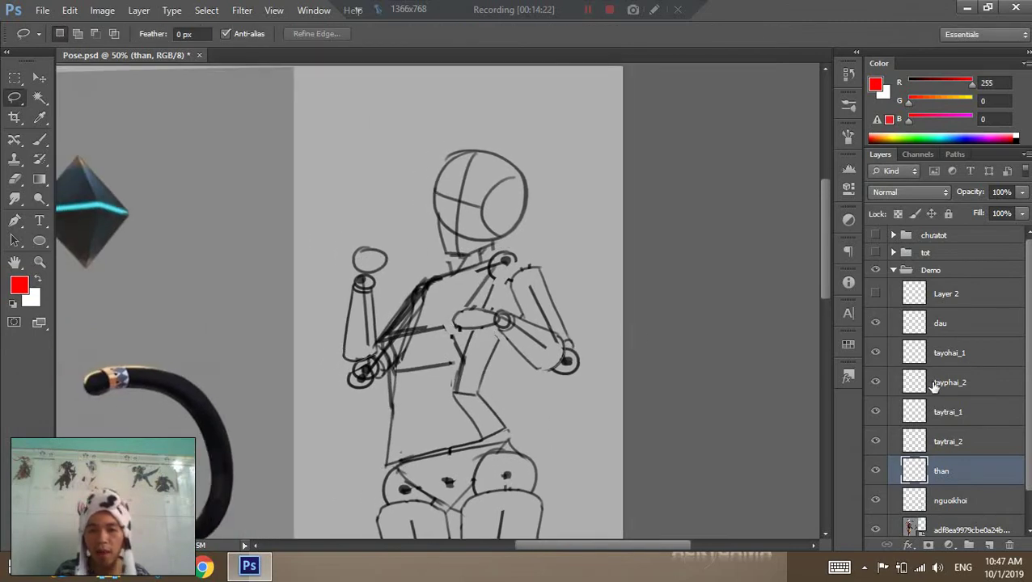
# Nudge the tayohai_1 and tayphai_2 raised-arm layers left and slightly down.
pyautogui.click(962, 387)
pyautogui.keyDown('ctrl'); pyautogui.click(963, 355); pyautogui.keyUp('ctrl')
pyautogui.press('v')
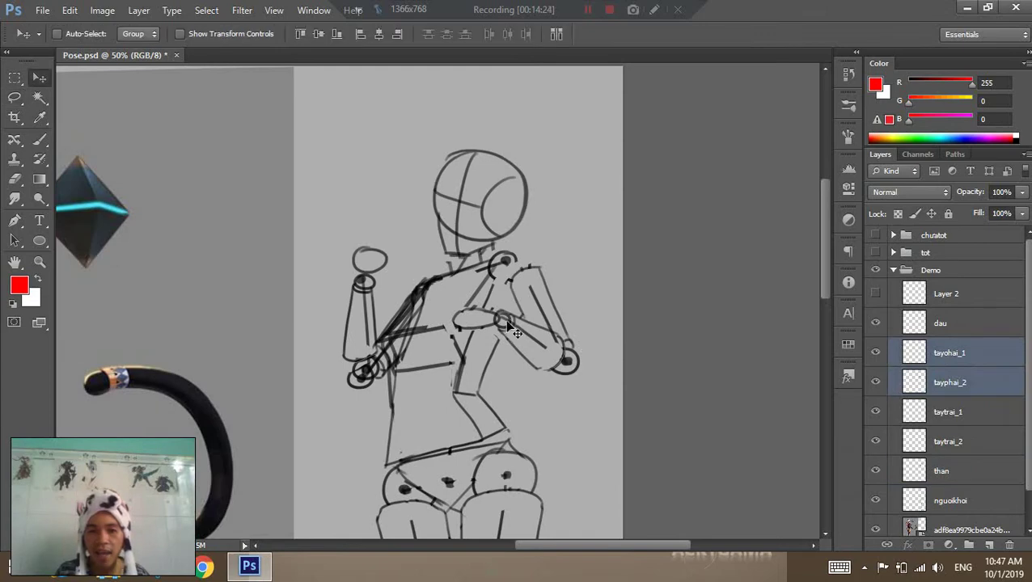
pyautogui.hotkey('shift', 'Left')
pyautogui.hotkey('shift', 'Left')
pyautogui.hotkey('shift', 'Left')
pyautogui.hotkey('shift', 'Left')
pyautogui.hotkey('shift', 'Left')
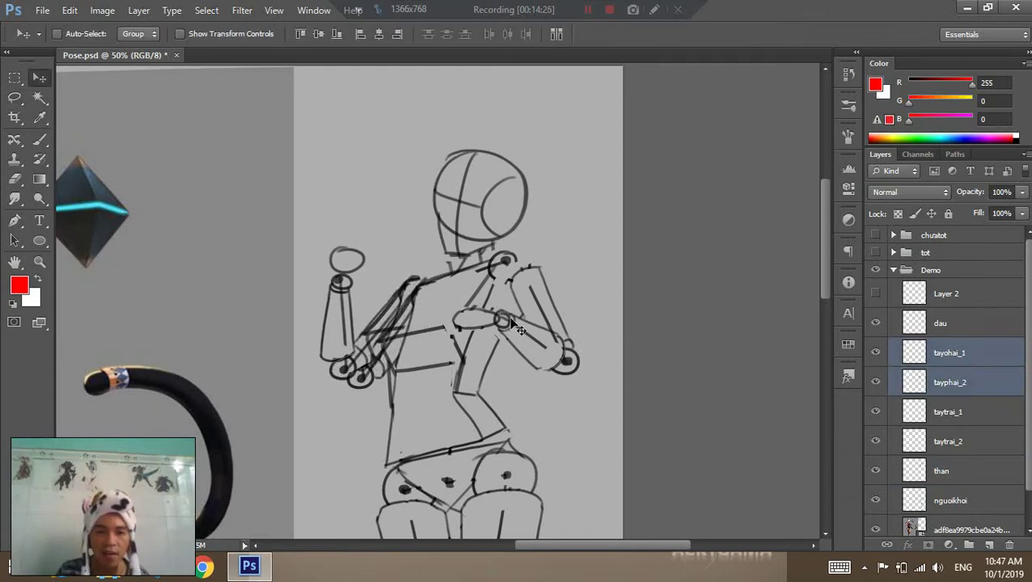
pyautogui.hotkey('shift', 'Left')
pyautogui.hotkey('shift', 'Right')
pyautogui.hotkey('shift', 'Right')
pyautogui.hotkey('shift', 'Down')
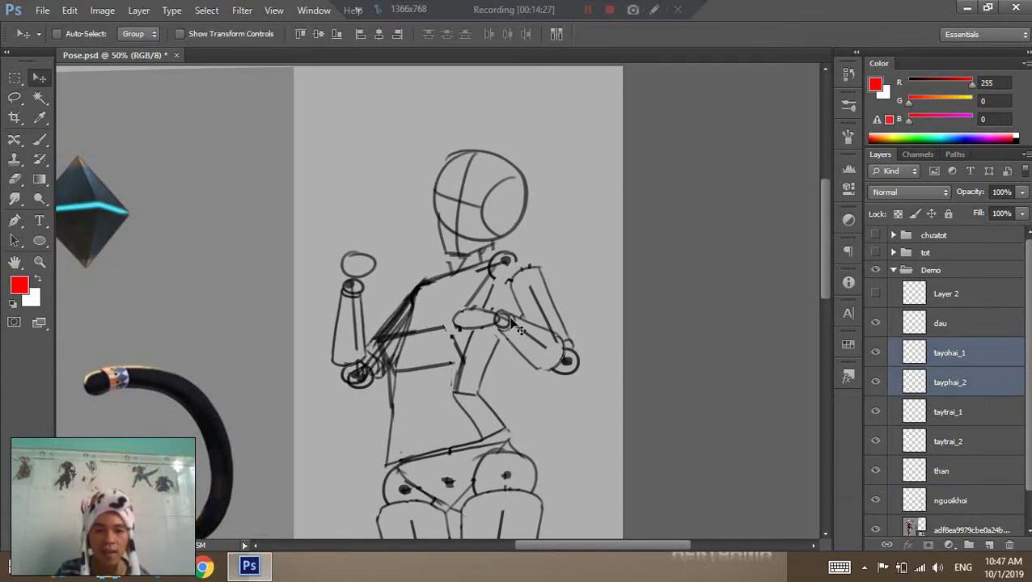
pyautogui.hotkey('shift', 'Down')
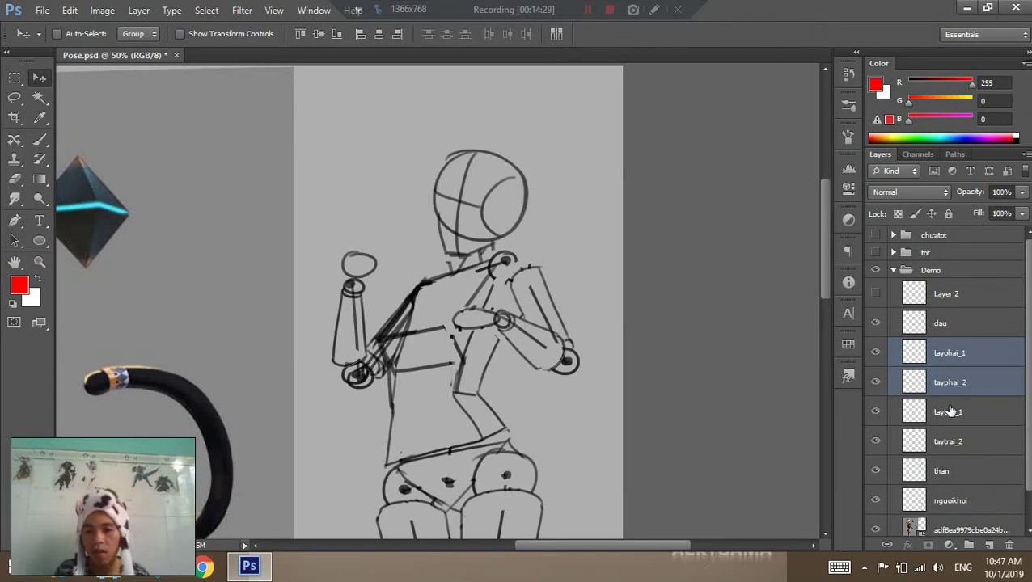
# Rotate the taytrai_2 upper arm about -25.7 degrees downward.
pyautogui.click(950, 411)
pyautogui.click(942, 441)
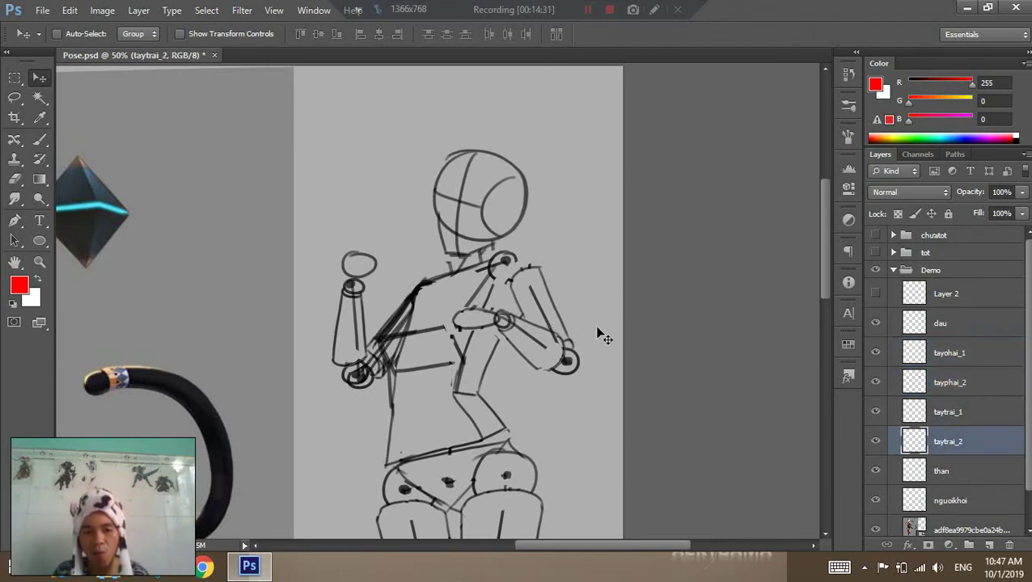
pyautogui.hotkey('ctrl', 't')
pyautogui.moveTo(675, 410)
pyautogui.mouseDown()
pyautogui.moveTo(760, 320)
pyautogui.moveTo(712, 350)
pyautogui.mouseUp()
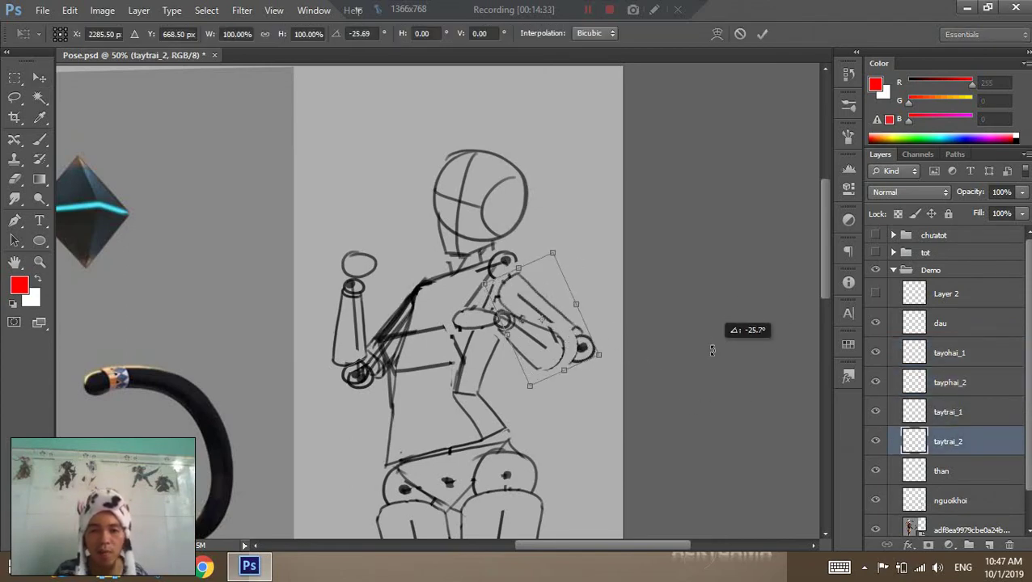
pyautogui.moveTo(566, 319); pyautogui.dragTo(559, 306)
pyautogui.press('Return')
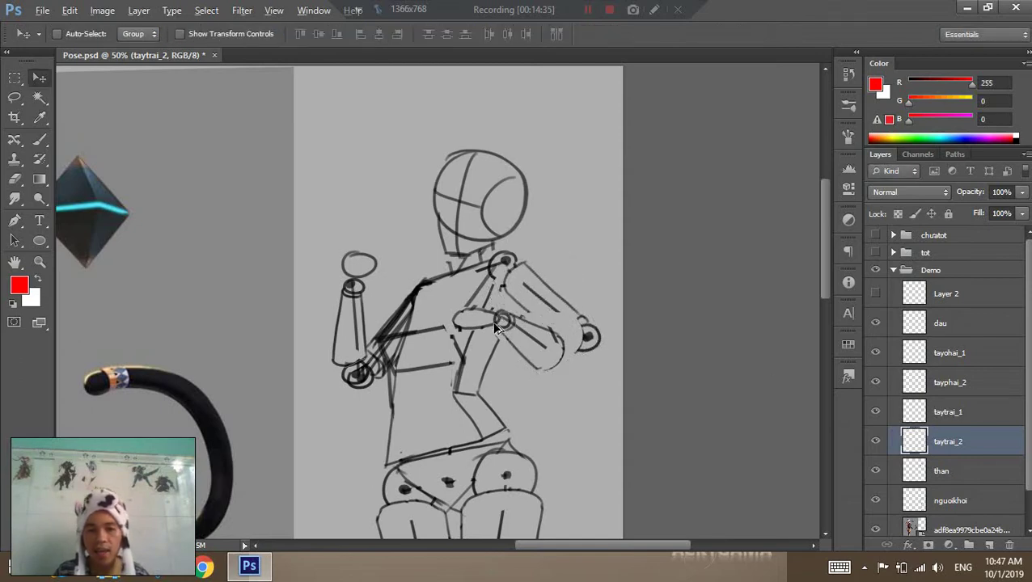
# Rotate the taytrai_1 forearm to about -74 degrees so the hand rests on the hip.
pyautogui.keyDown('ctrl'); pyautogui.click(498, 326); pyautogui.keyUp('ctrl')
pyautogui.hotkey('ctrl', 't')
pyautogui.moveTo(586, 433); pyautogui.dragTo(657, 322)
pyautogui.moveTo(547, 395)
pyautogui.mouseDown()
pyautogui.moveTo(586, 404)
pyautogui.moveTo(575, 396)
pyautogui.mouseUp()
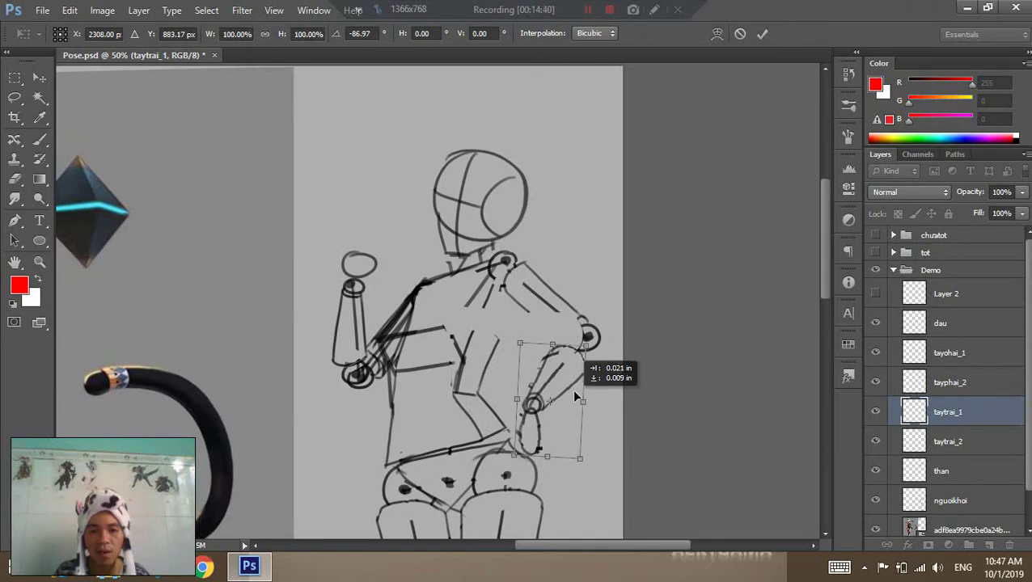
pyautogui.moveTo(649, 387); pyautogui.dragTo(639, 404)
pyautogui.moveTo(557, 389); pyautogui.dragTo(550, 386)
pyautogui.press('Return')
# Zoom in on the arm and torso, reset the brush colour to black and select dau.
pyautogui.press('z')
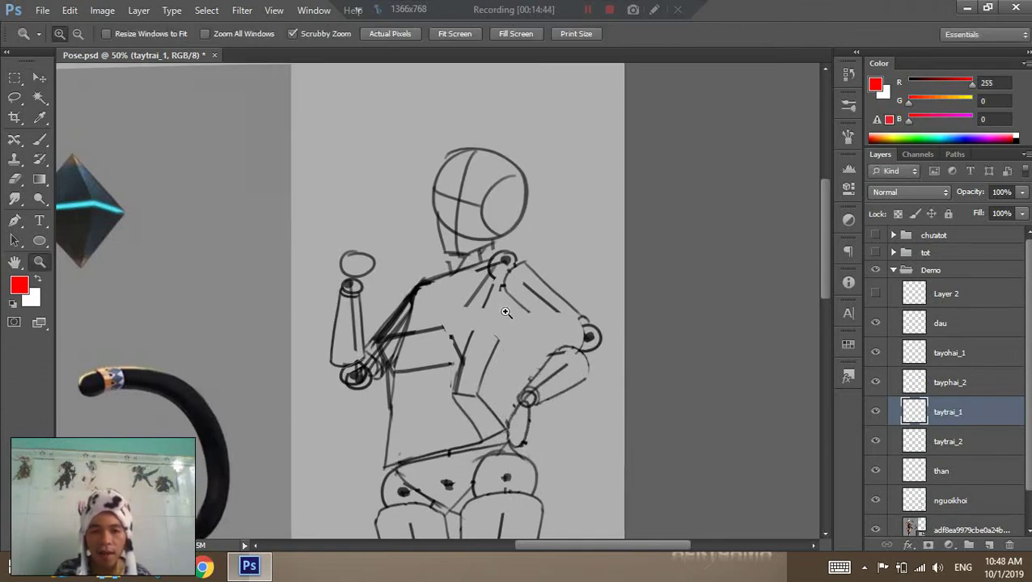
pyautogui.click(505, 312)
pyautogui.press('b')
pyautogui.moveTo(466, 395); pyautogui.dragTo(509, 289)
pyautogui.hotkey('ctrl', 'z')
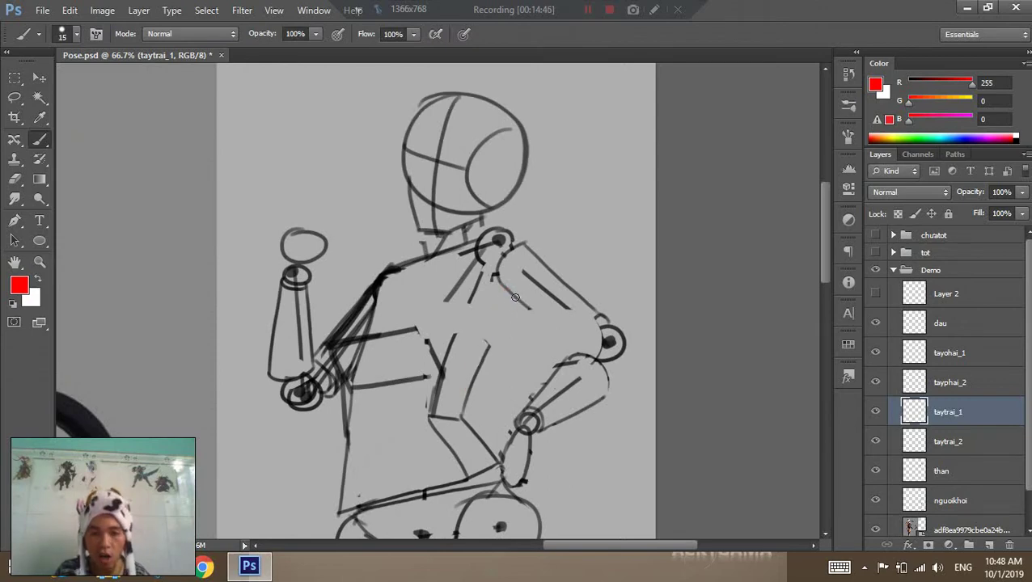
pyautogui.press('d')
pyautogui.click(990, 353)
pyautogui.click(963, 325)
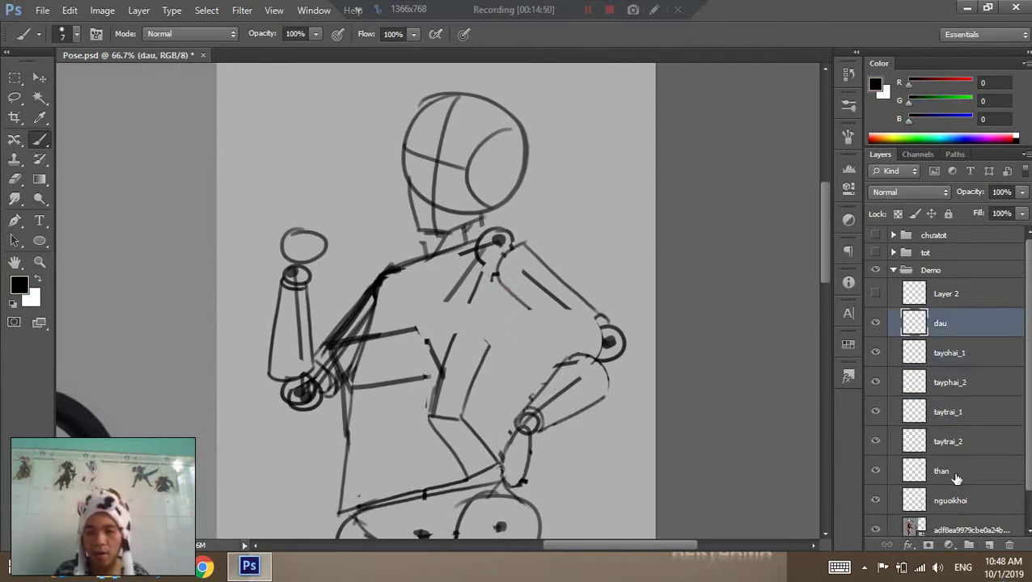
# On a new layer above dau, draw diagonal lines across the torso and along the upper arm.
pyautogui.click(988, 545)
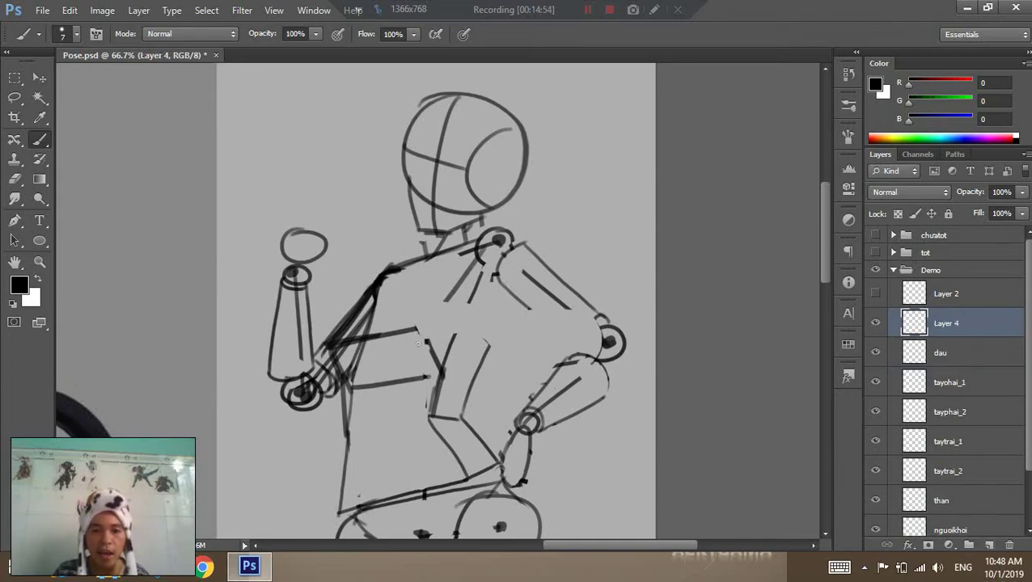
pyautogui.moveTo(472, 265); pyautogui.dragTo(421, 344)
pyautogui.moveTo(508, 292)
pyautogui.mouseDown()
pyautogui.moveTo(484, 368)
pyautogui.moveTo(558, 331)
pyautogui.mouseUp()
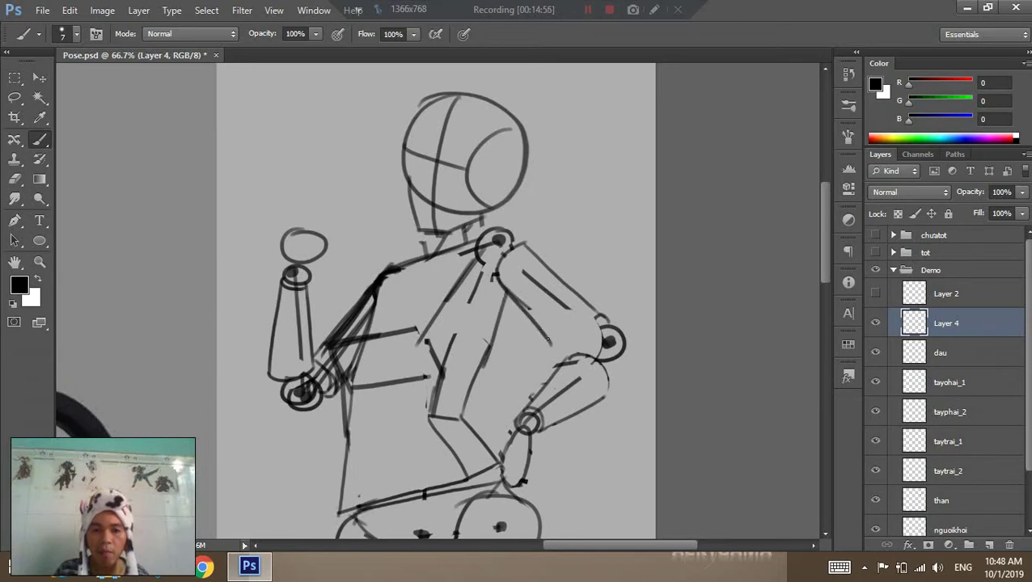
pyautogui.hotkey('ctrl', 'z')
pyautogui.moveTo(497, 276)
pyautogui.mouseDown()
pyautogui.moveTo(567, 338)
pyautogui.moveTo(594, 334)
pyautogui.moveTo(608, 317)
pyautogui.mouseUp()
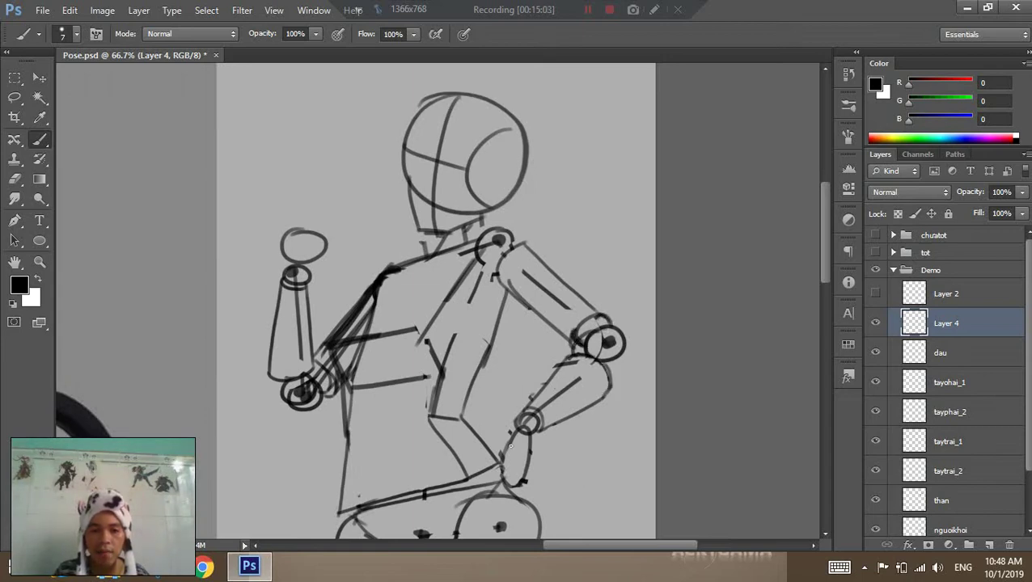
pyautogui.scroll(-3, 587, 449)
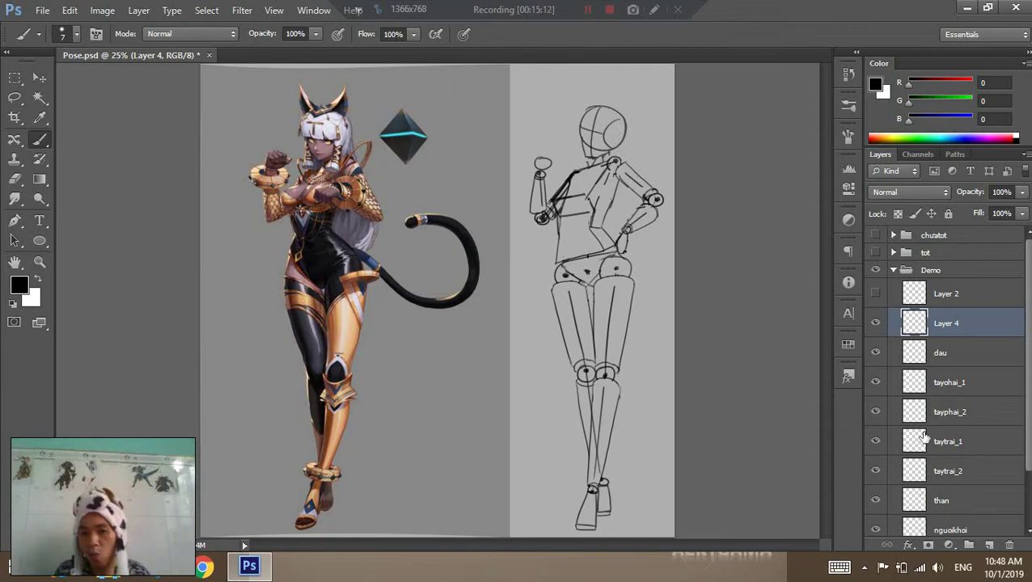
# Warp the than torso, bending its middle upward and pulling the lower right outward.
pyautogui.click(964, 505)
pyautogui.hotkey('ctrl', 't')
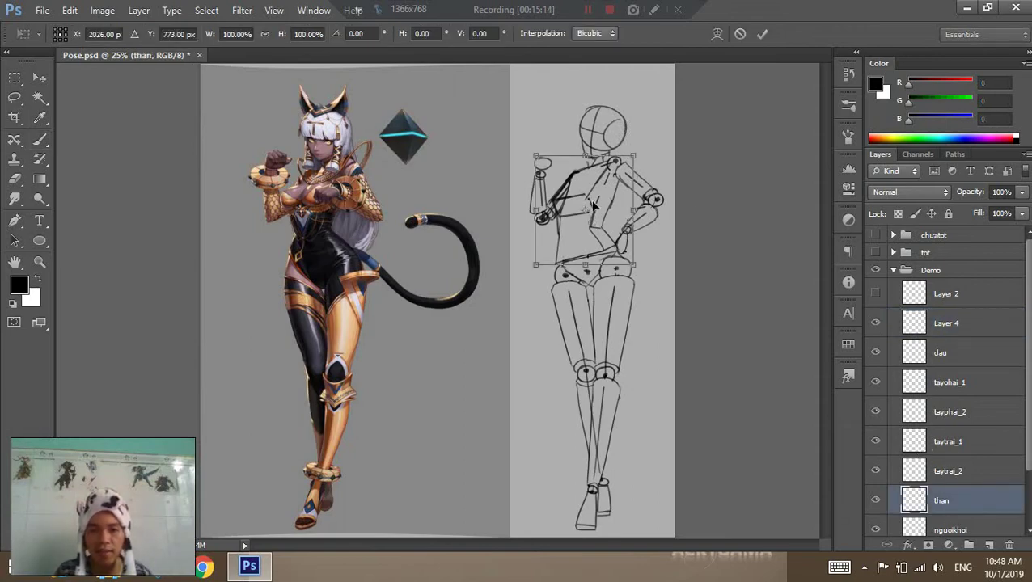
pyautogui.rightClick(603, 202)
pyautogui.click(615, 309)
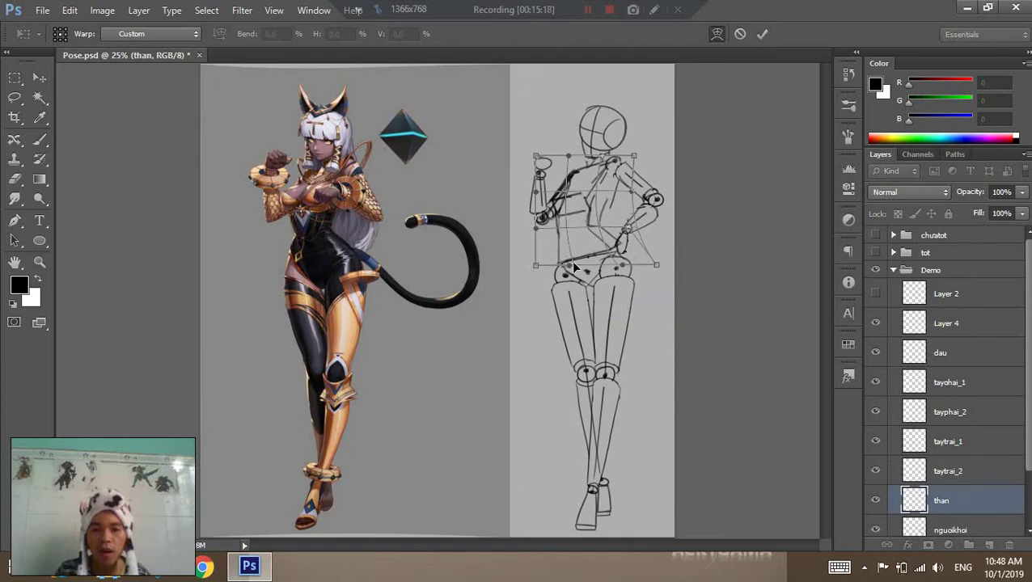
pyautogui.moveTo(635, 266); pyautogui.dragTo(656, 265)
pyautogui.moveTo(588, 263)
pyautogui.mouseDown()
pyautogui.moveTo(607, 197)
pyautogui.moveTo(623, 199)
pyautogui.mouseUp()
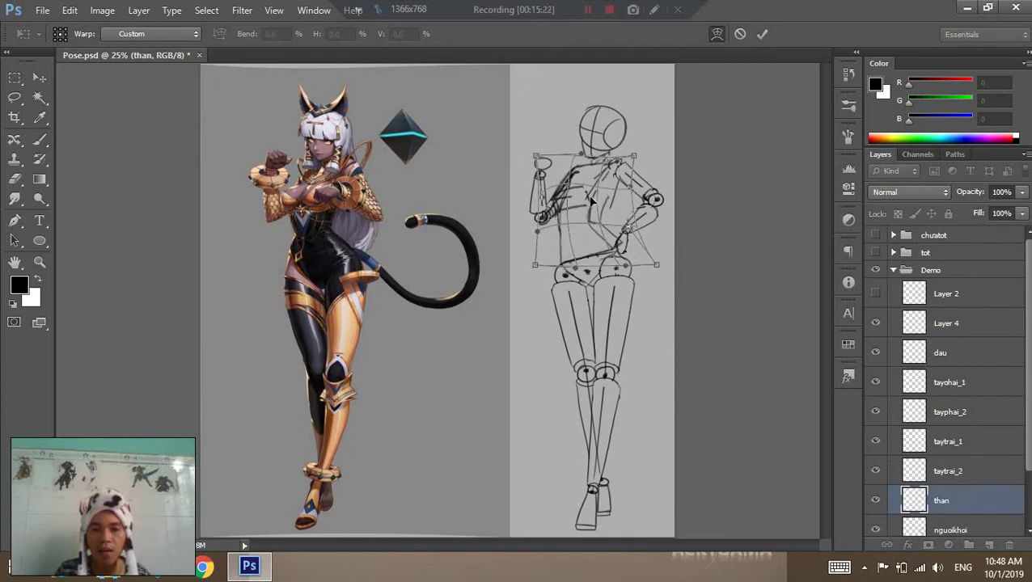
pyautogui.moveTo(646, 260); pyautogui.dragTo(657, 265)
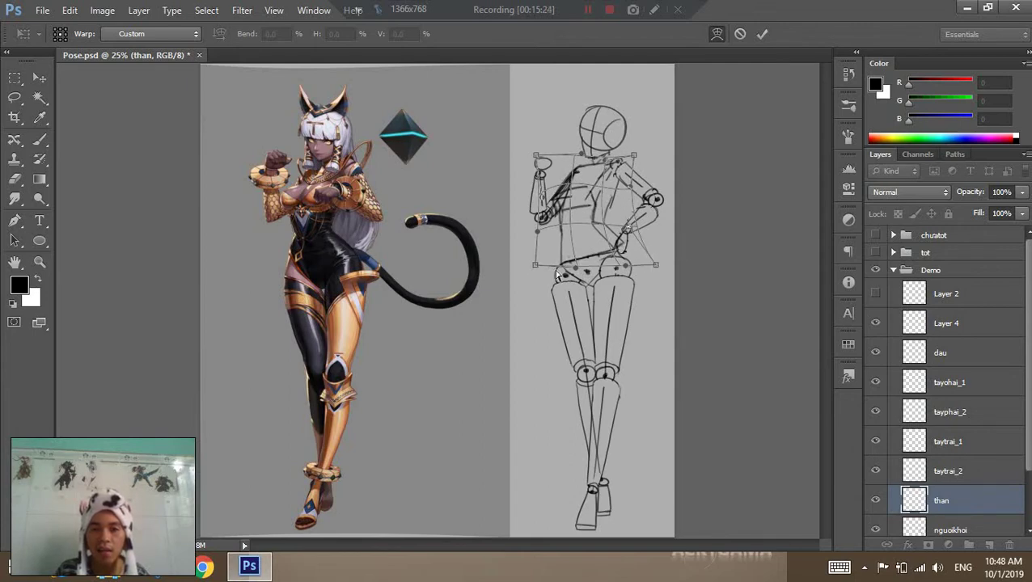
pyautogui.press('Return')
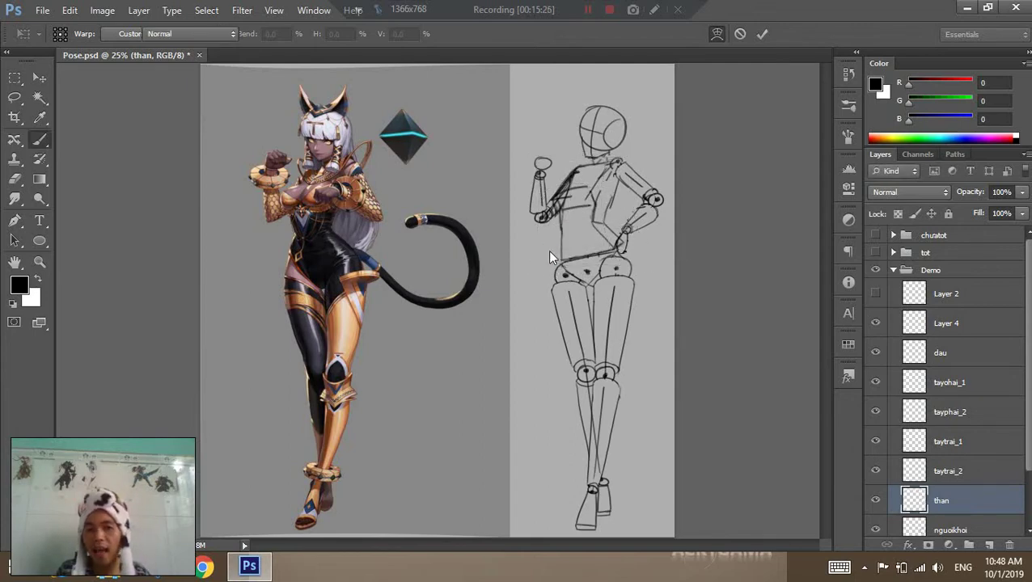
# Brush a long diagonal line across the hip on Layer 4, then swap the paint colour to white.
pyautogui.press('b')
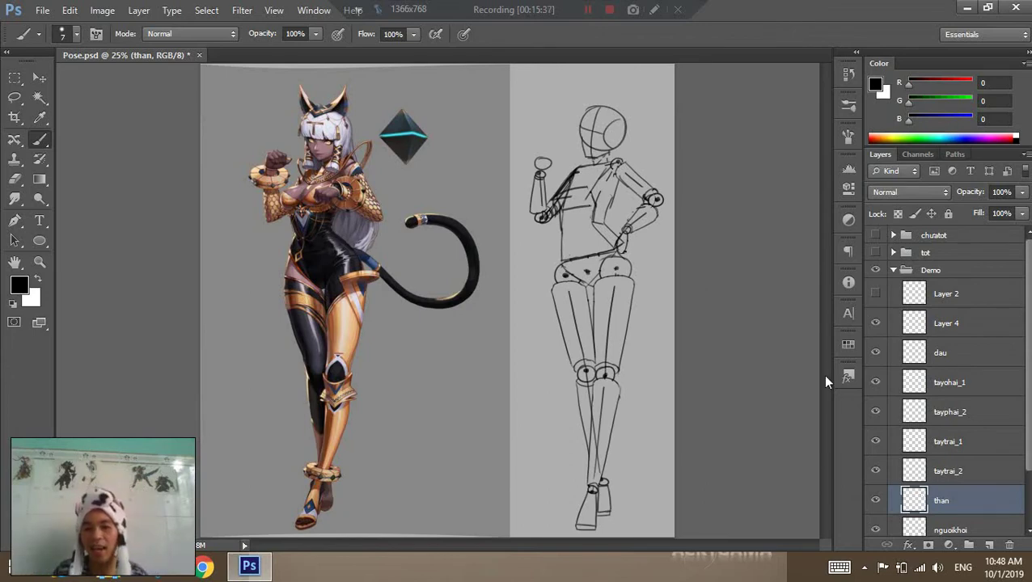
pyautogui.click(945, 324)
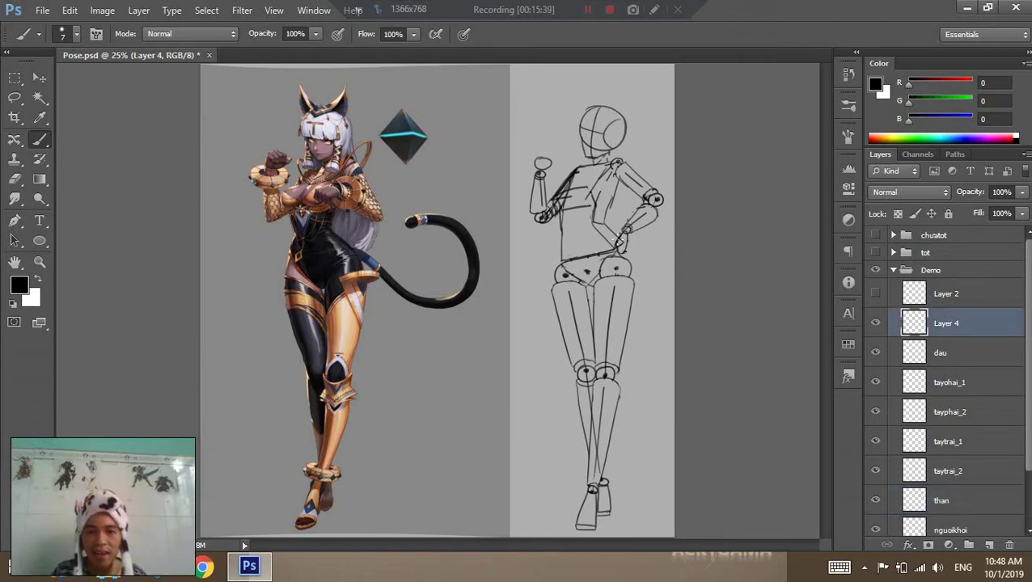
pyautogui.moveTo(583, 211); pyautogui.dragTo(693, 314)
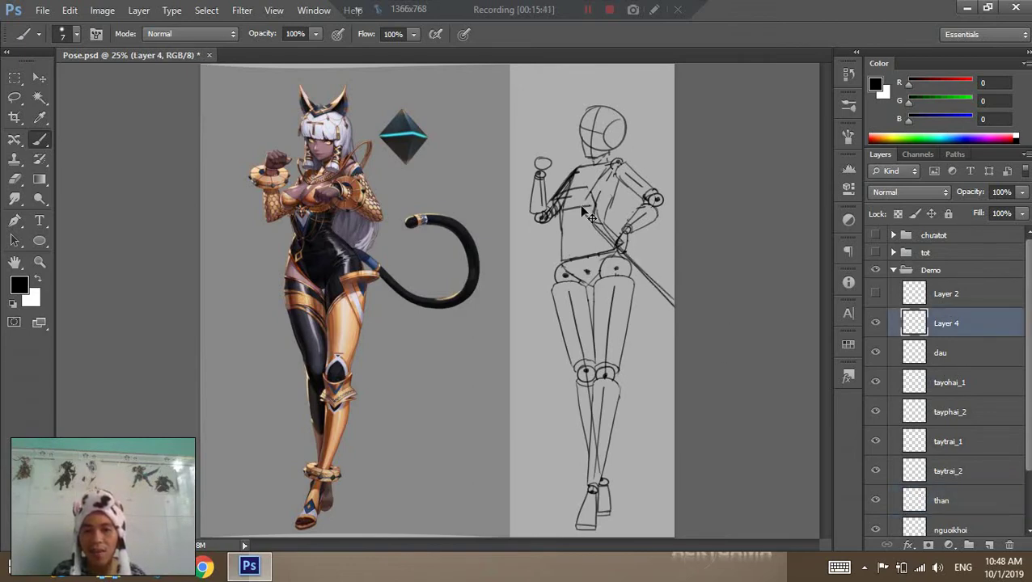
pyautogui.moveTo(584, 212); pyautogui.dragTo(675, 307)
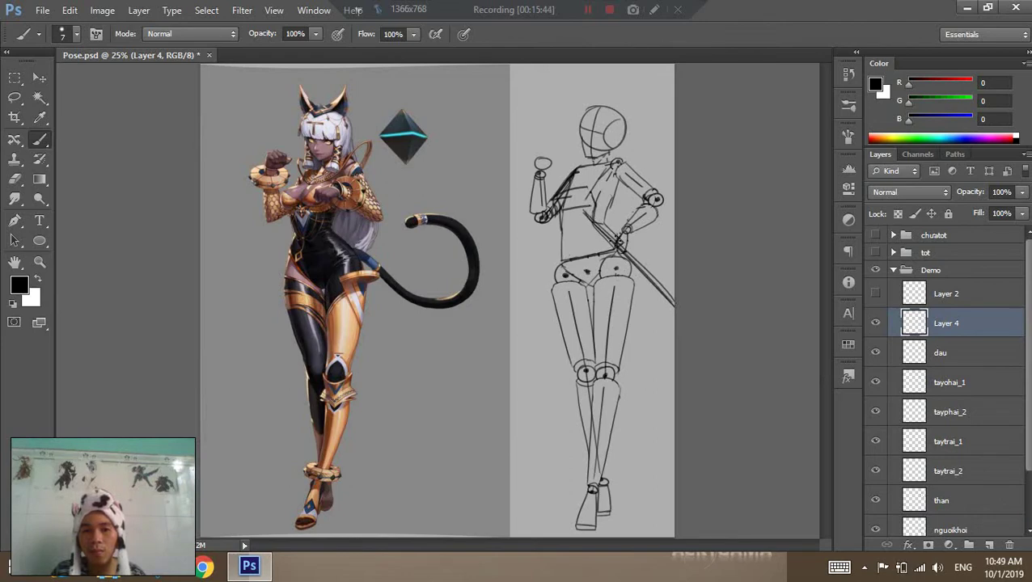
pyautogui.press('x')
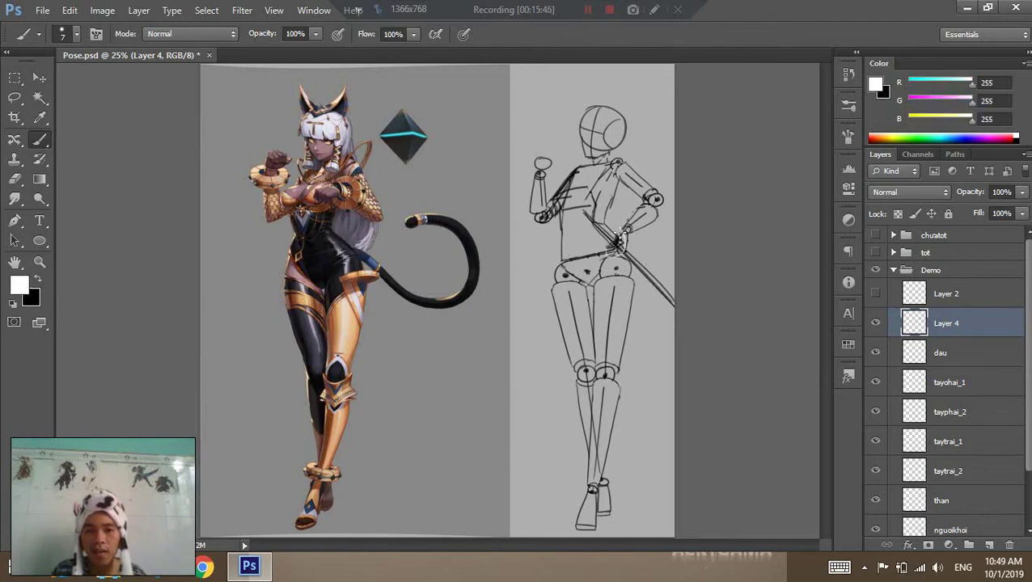
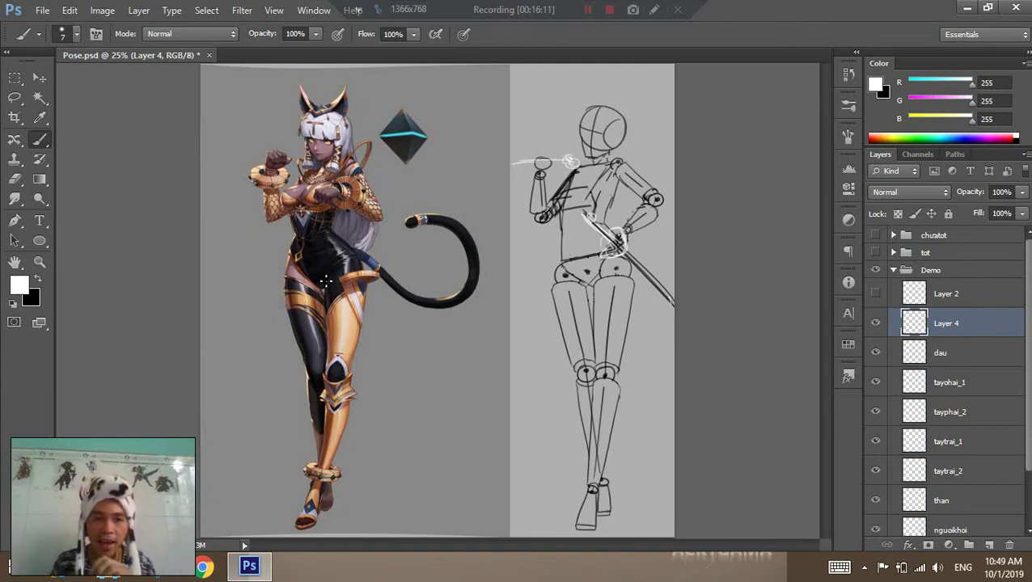
# Undo a stray test stroke and make Layer 2 in the Demo group visible.
pyautogui.moveTo(225, 335); pyautogui.dragTo(314, 307)
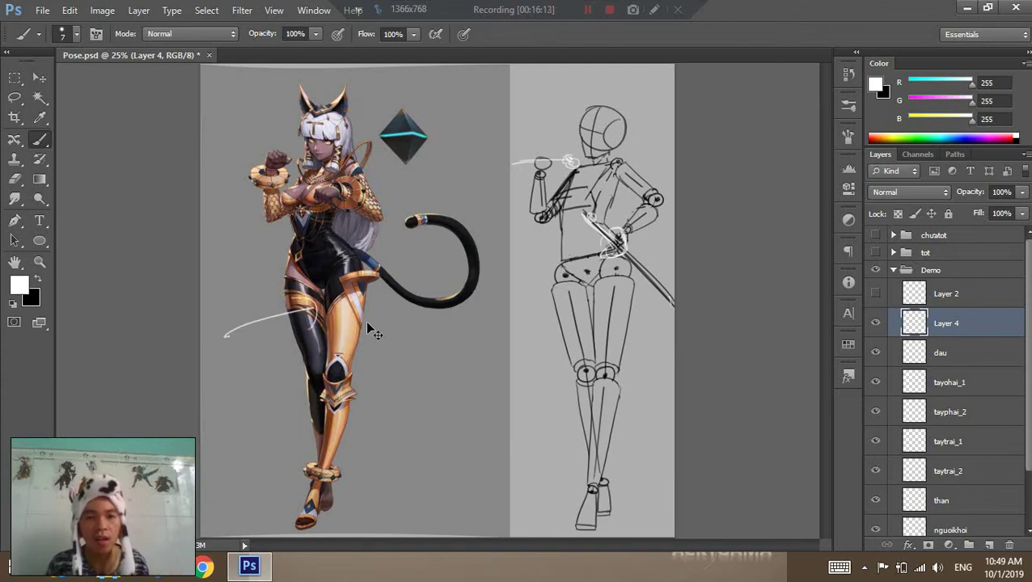
pyautogui.hotkey('ctrl', 'z')
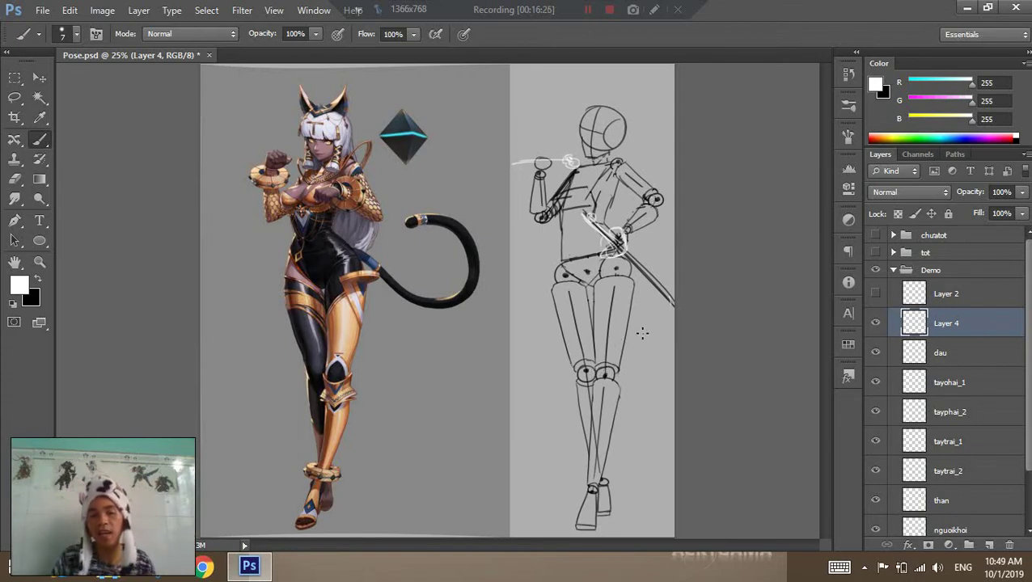
pyautogui.click(875, 293)
# On Layer 2, set the foreground colour to ff0000 red and shrink the brush to 25 px.
pyautogui.click(925, 296)
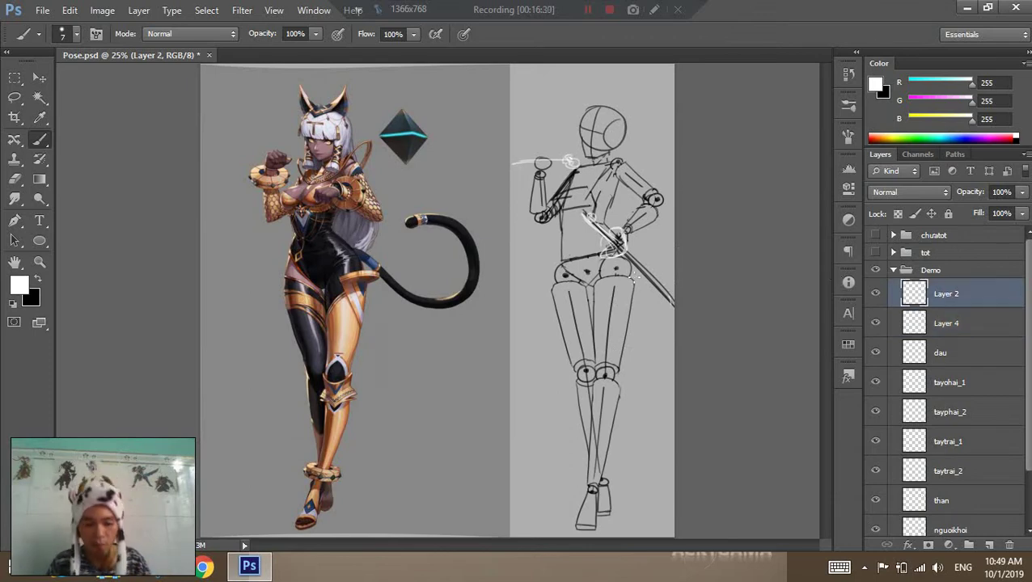
pyautogui.click(875, 86)
pyautogui.click(872, 173)
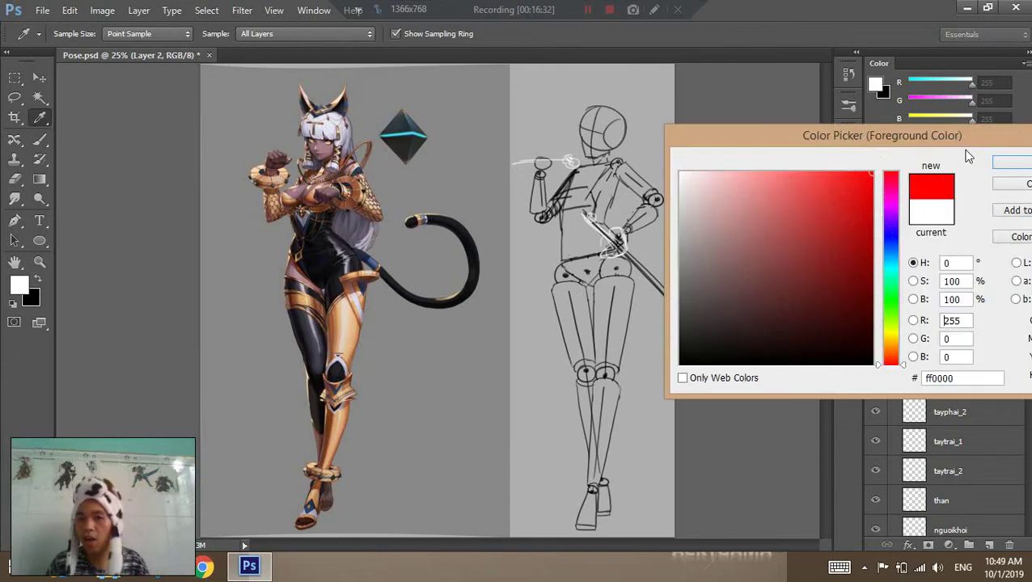
pyautogui.click(1009, 162)
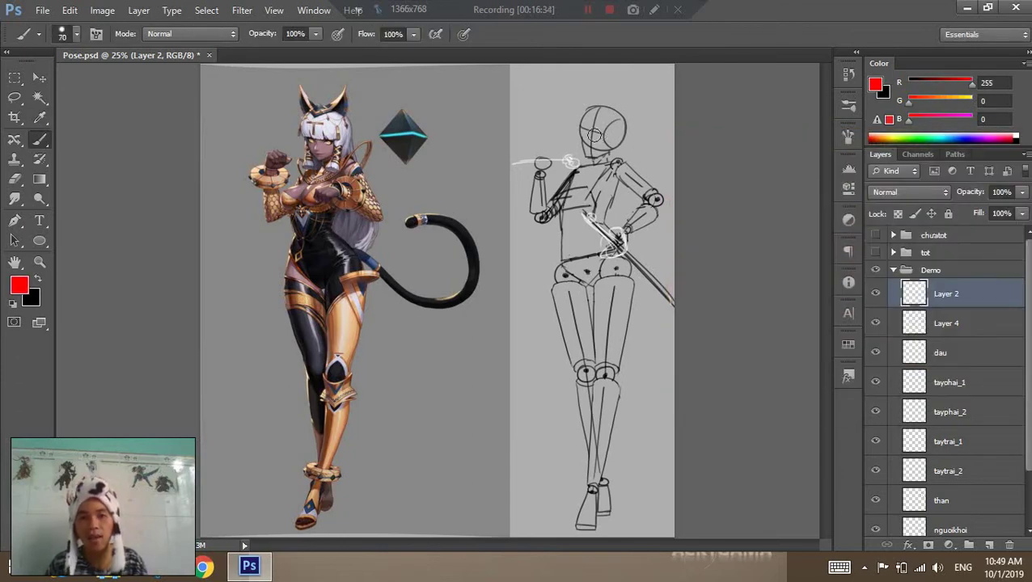
pyautogui.press('[')
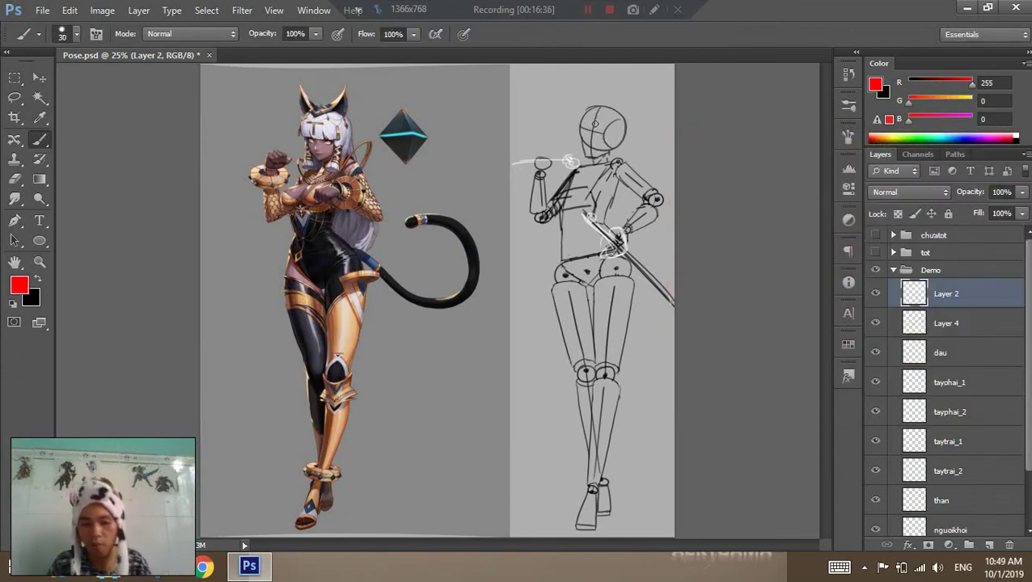
pyautogui.moveTo(609, 85)
pyautogui.mouseDown()
pyautogui.moveTo(623, 295)
pyautogui.moveTo(600, 290)
pyautogui.mouseUp()
pyautogui.hotkey('ctrl', 'z')
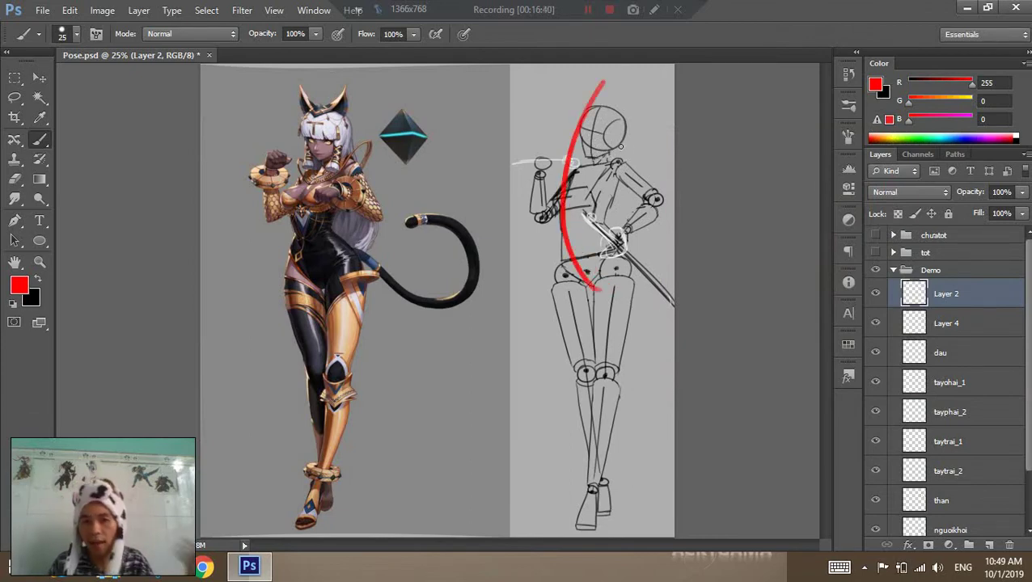
pyautogui.hotkey('ctrl', 'z')
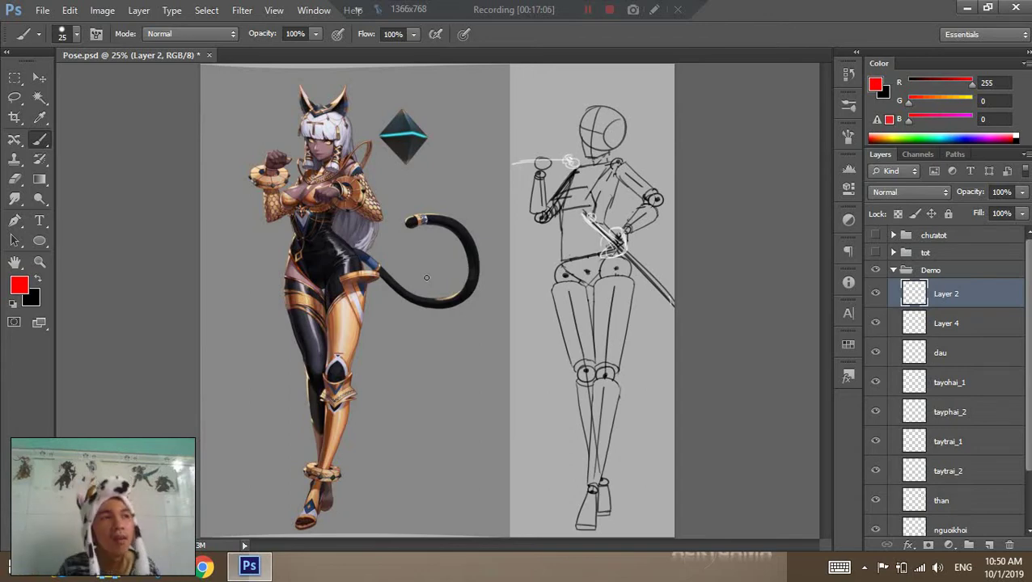
pyautogui.click(875, 235)
pyautogui.click(885, 274)
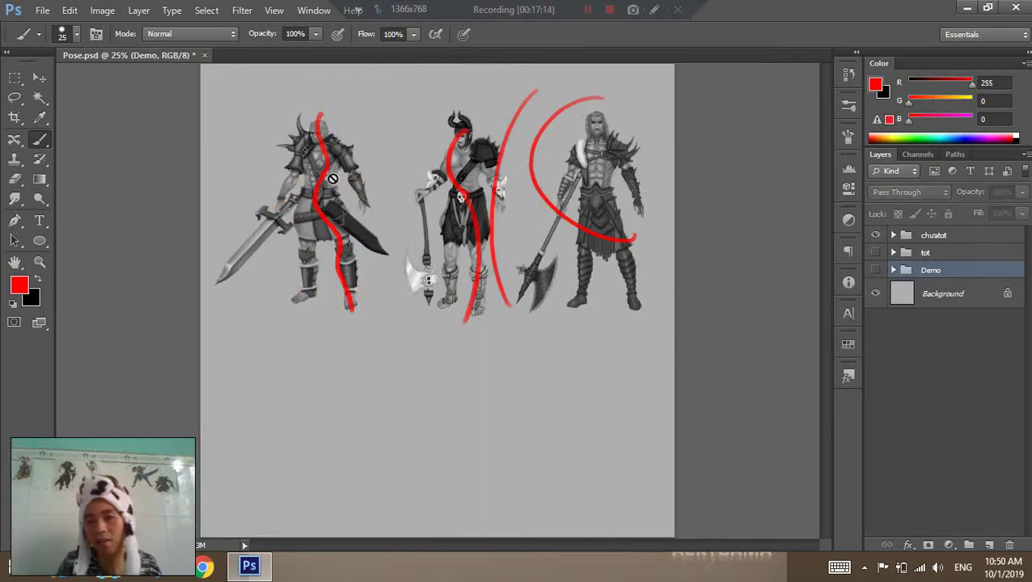
pyautogui.click(875, 253)
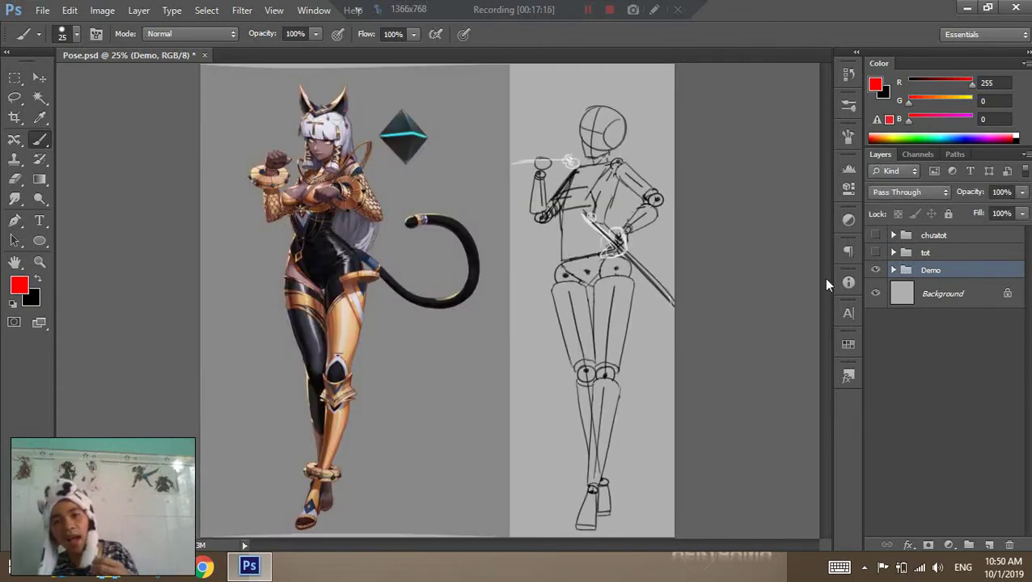
pyautogui.click(876, 252)
pyautogui.click(875, 235)
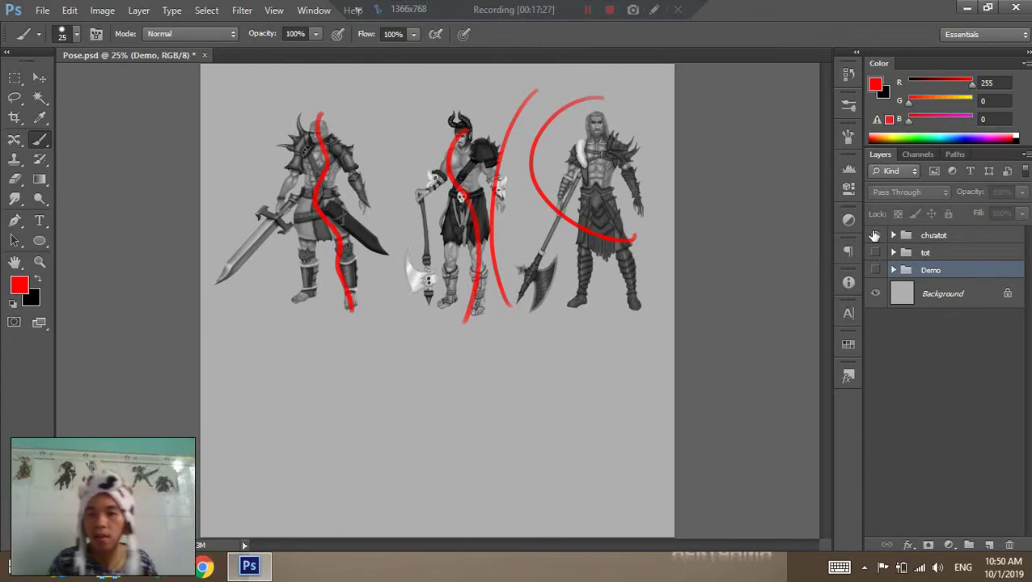
# Zoom in on the mannequin's upper body and expand the Demo group.
pyautogui.press('z')
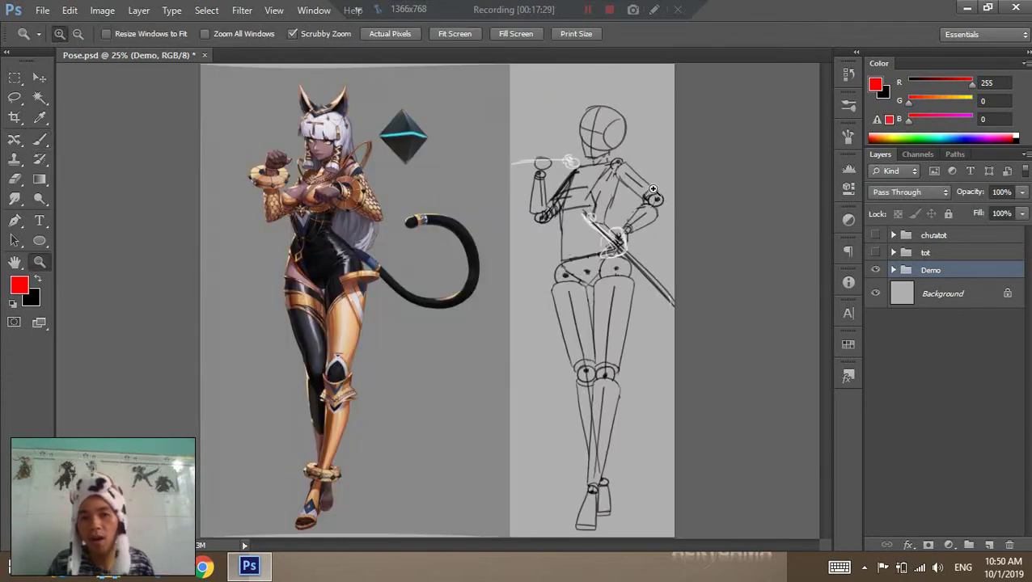
pyautogui.click(648, 194)
pyautogui.press('v')
pyautogui.moveTo(649, 194); pyautogui.dragTo(599, 260)
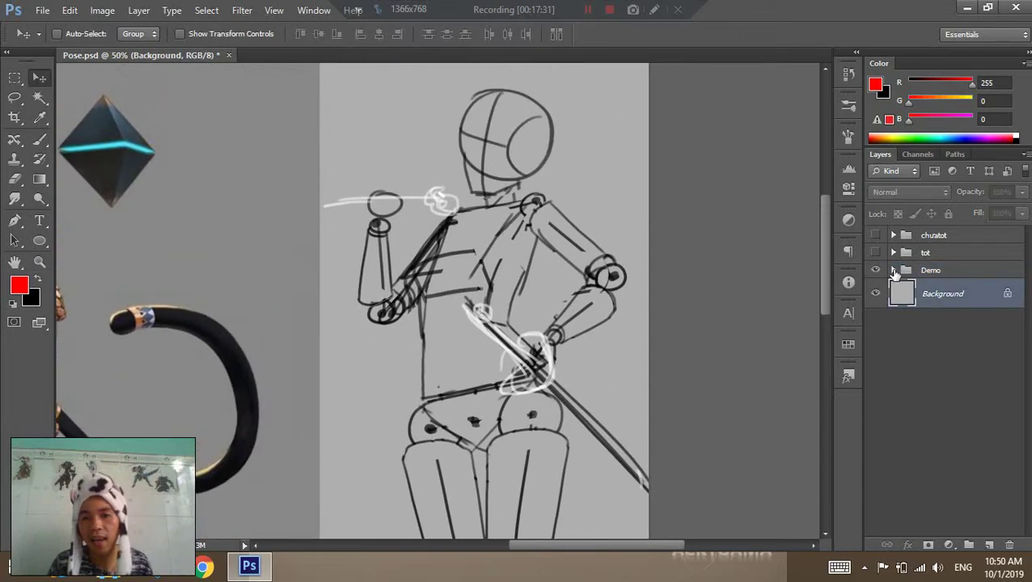
pyautogui.click(930, 269)
pyautogui.click(893, 270)
# Zoom to 66.7% on the torso and select the taytrai_2 arm layer, checking Layer 4 and the forearm layer.
pyautogui.press('z')
pyautogui.click(614, 214)
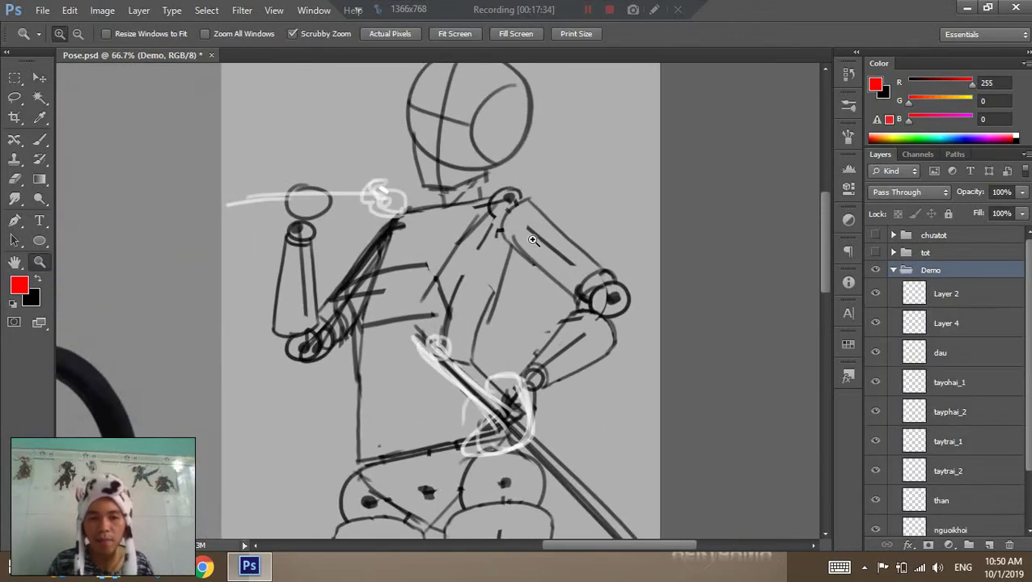
pyautogui.press('v')
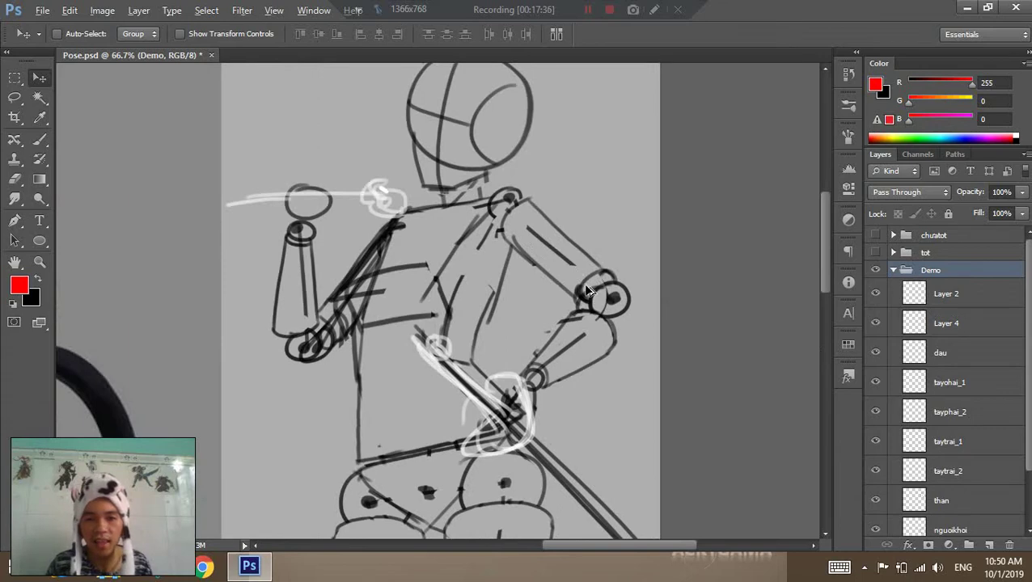
pyautogui.keyDown('ctrl'); pyautogui.click(588, 291); pyautogui.keyUp('ctrl')
pyautogui.click(873, 323)
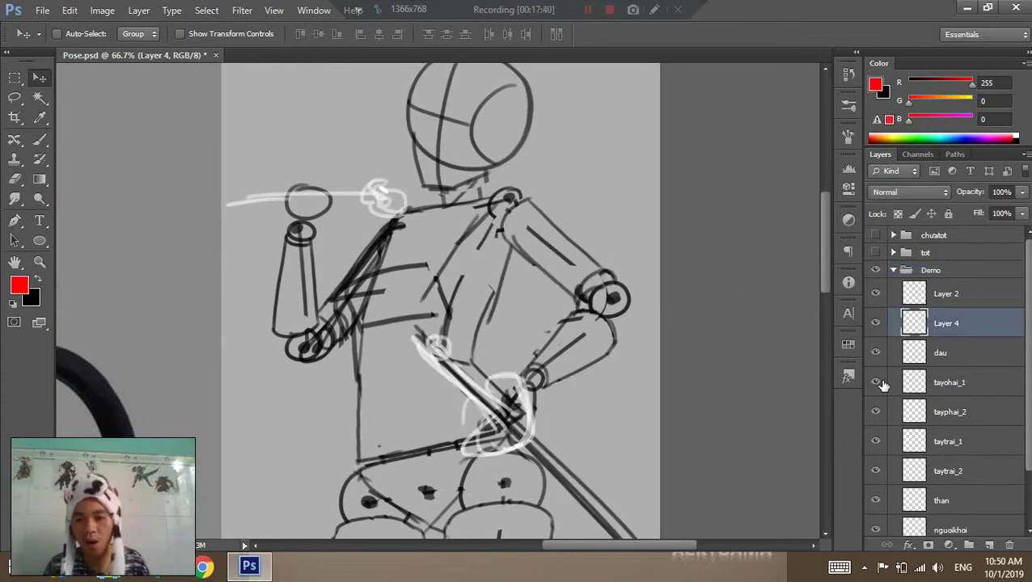
pyautogui.click(875, 441)
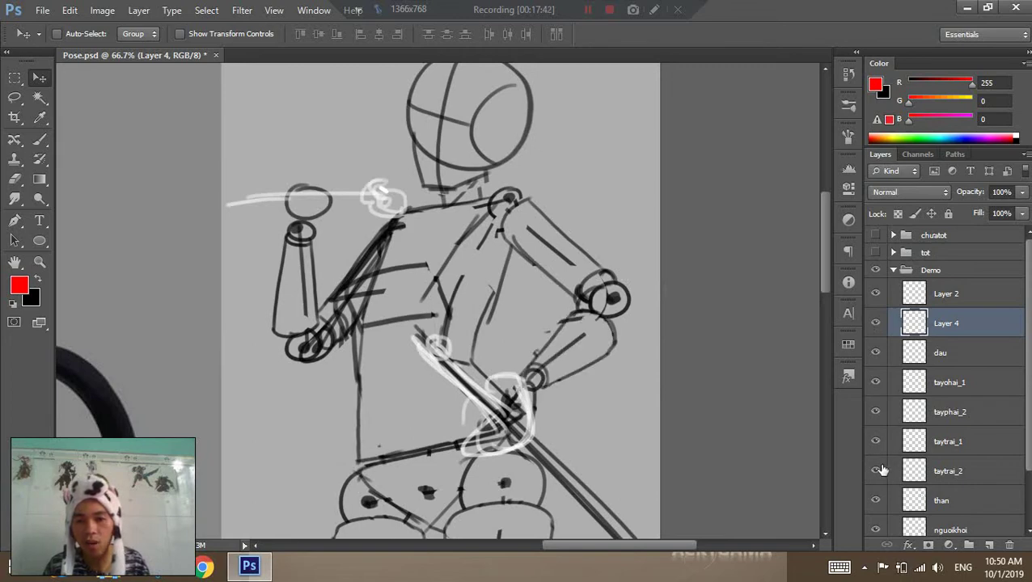
pyautogui.click(876, 471)
# Warp the taytrai_2 arm into a bent curve and commit the transform.
pyautogui.hotkey('ctrl', 't')
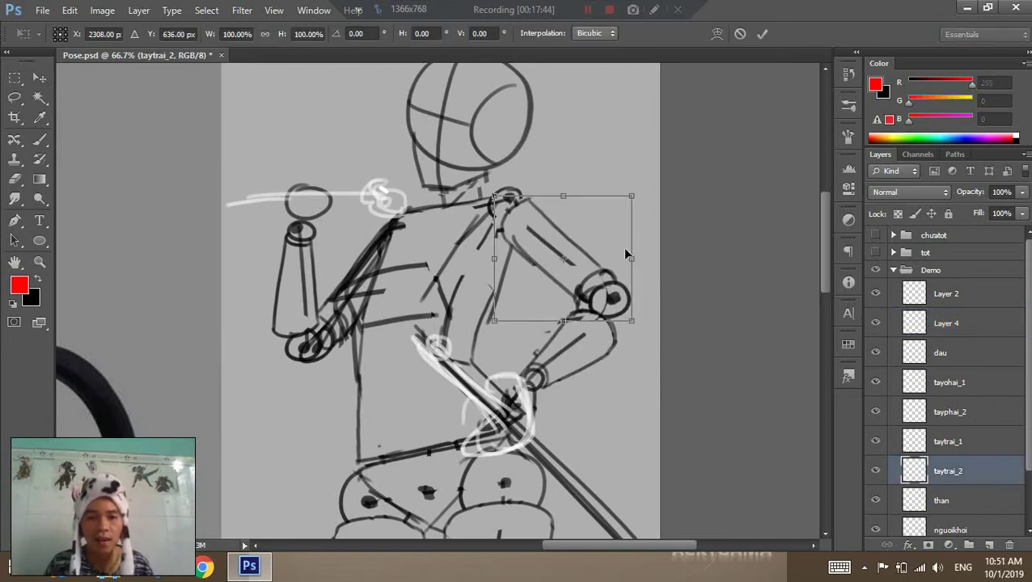
pyautogui.rightClick(603, 235)
pyautogui.click(615, 347)
pyautogui.moveTo(517, 277)
pyautogui.mouseDown()
pyautogui.moveTo(608, 235)
pyautogui.moveTo(531, 284)
pyautogui.moveTo(611, 254)
pyautogui.mouseUp()
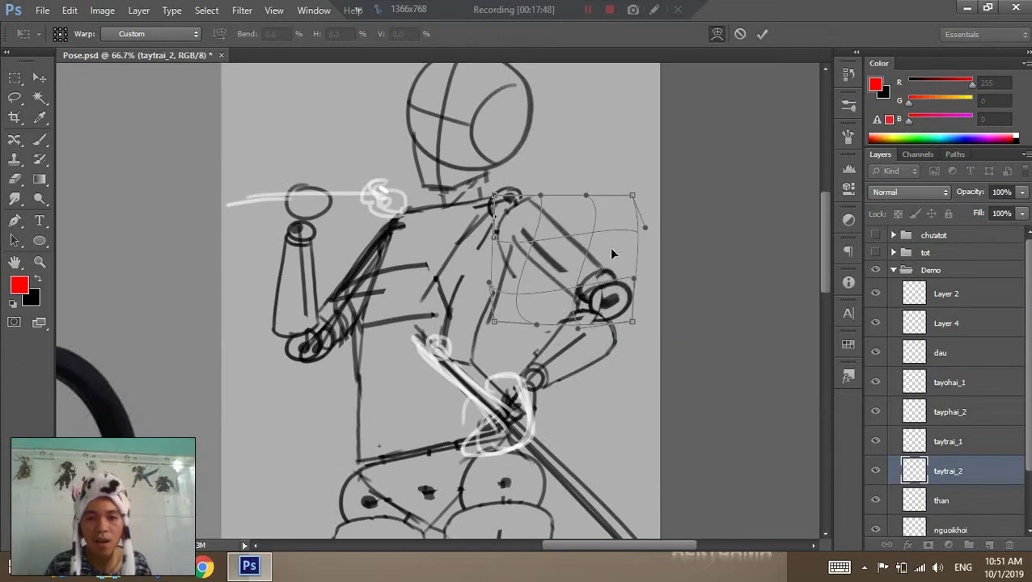
pyautogui.press('Return')
# Make a quick marquee selection, deselect it, and dab a red mark on the shoulder.
pyautogui.press('m')
pyautogui.moveTo(513, 267); pyautogui.dragTo(560, 310)
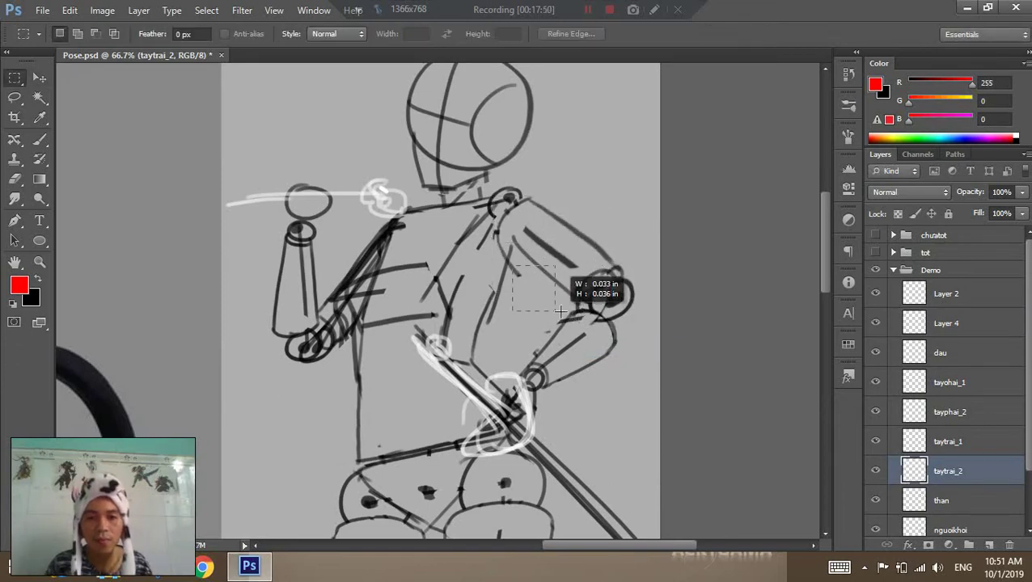
pyautogui.hotkey('ctrl', 'd')
pyautogui.press('b')
pyautogui.moveTo(511, 269); pyautogui.dragTo(550, 299)
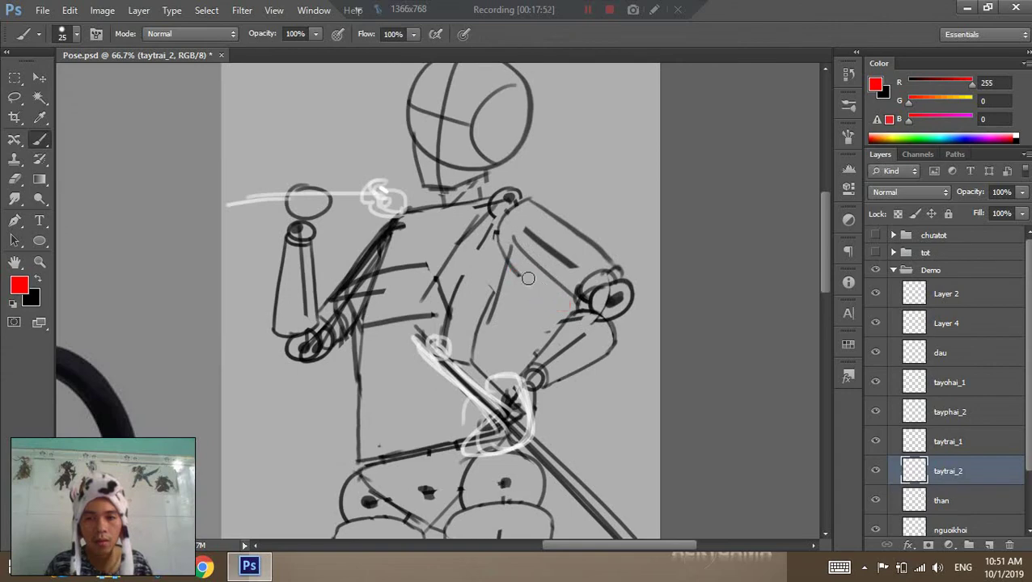
# With a black size-10 brush, draw contour lines along the upper arm and forearm.
pyautogui.press('x')
pyautogui.press('[')
pyautogui.moveTo(514, 267); pyautogui.dragTo(576, 309)
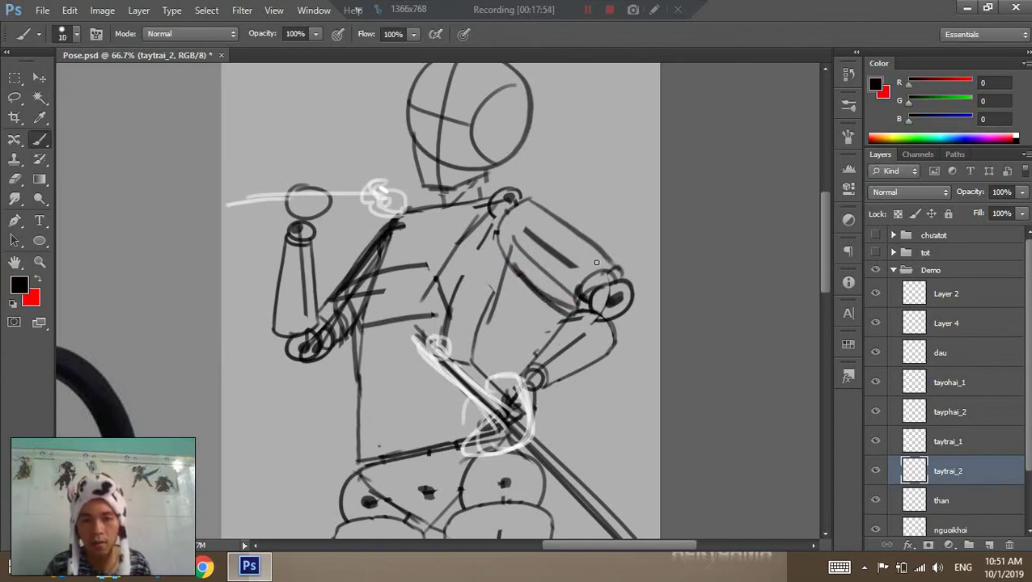
pyautogui.moveTo(534, 201); pyautogui.dragTo(598, 260)
pyautogui.moveTo(570, 305); pyautogui.dragTo(524, 370)
pyautogui.moveTo(639, 320); pyautogui.dragTo(578, 380)
pyautogui.moveTo(641, 323)
pyautogui.mouseDown()
pyautogui.moveTo(589, 377)
pyautogui.moveTo(540, 389)
pyautogui.mouseUp()
pyautogui.hotkey('ctrl', 'z')
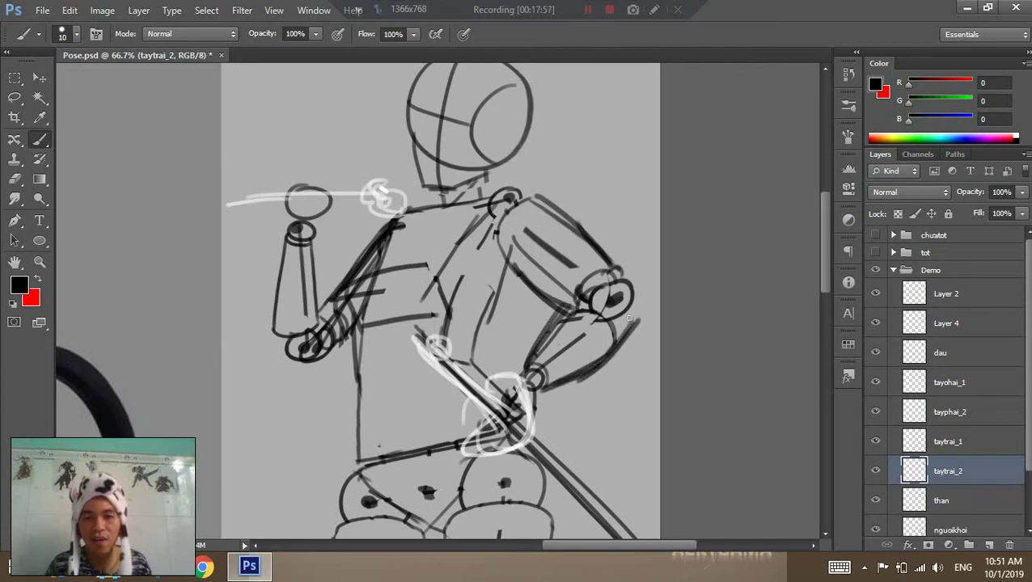
pyautogui.moveTo(618, 307); pyautogui.dragTo(591, 314)
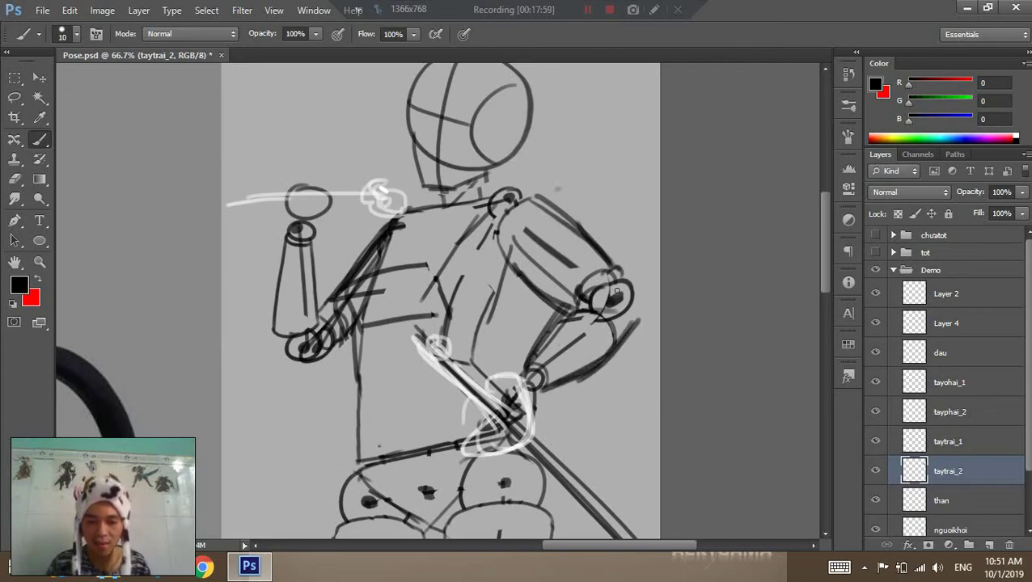
pyautogui.press('l')
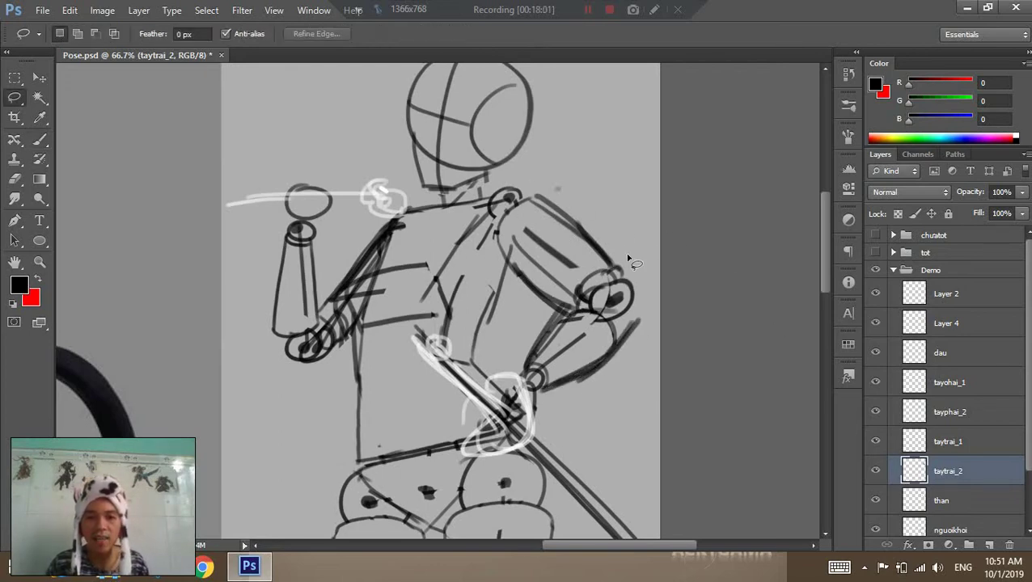
pyautogui.press('z')
pyautogui.keyDown('alt'); pyautogui.click(566, 263); pyautogui.keyUp('alt')
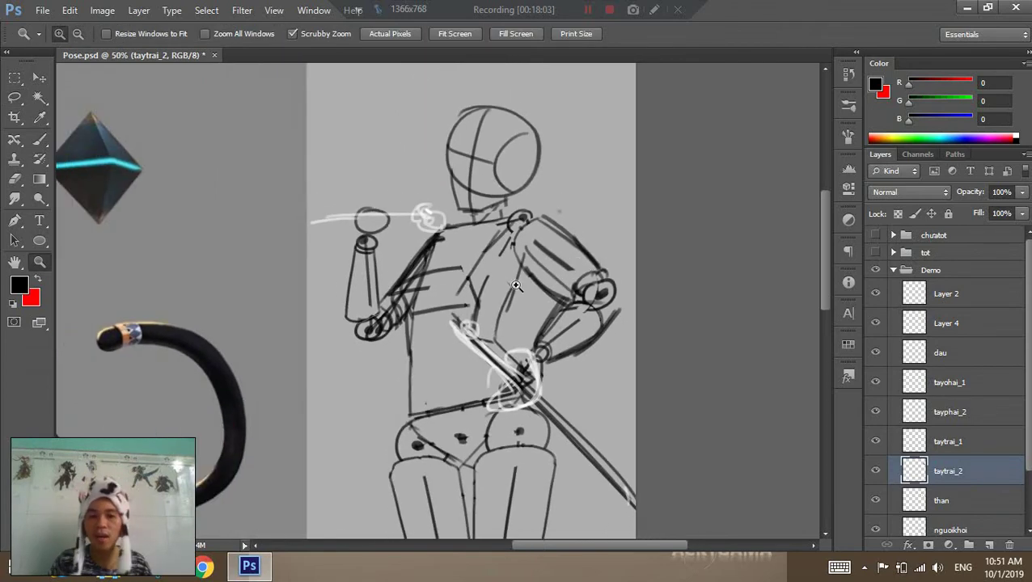
# Brush black contour strokes across the shoulders, chest and mid-torso, then zoom out to 25%.
pyautogui.press('l')
pyautogui.press('b')
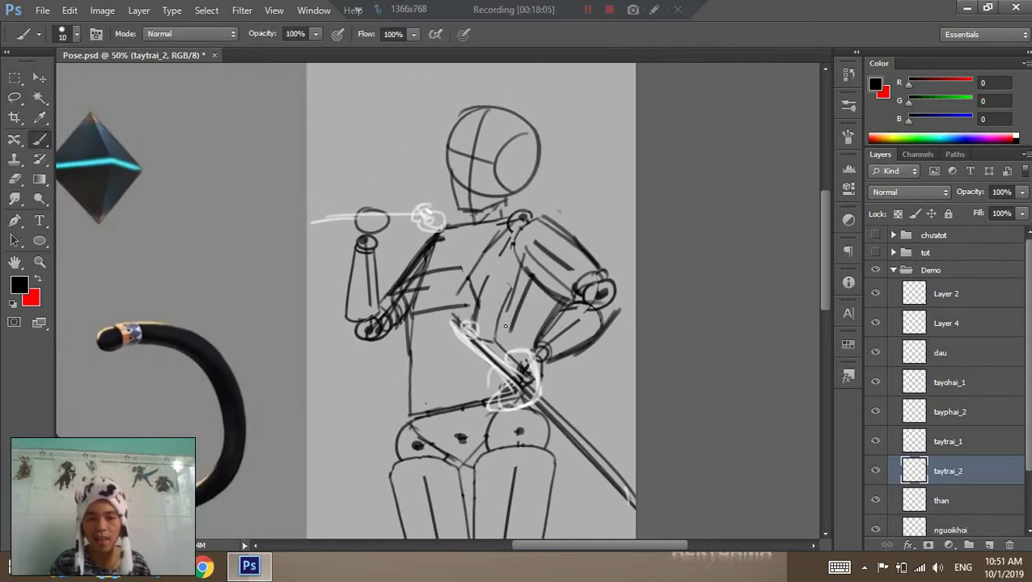
pyautogui.moveTo(414, 283); pyautogui.dragTo(526, 257)
pyautogui.moveTo(457, 269); pyautogui.dragTo(530, 259)
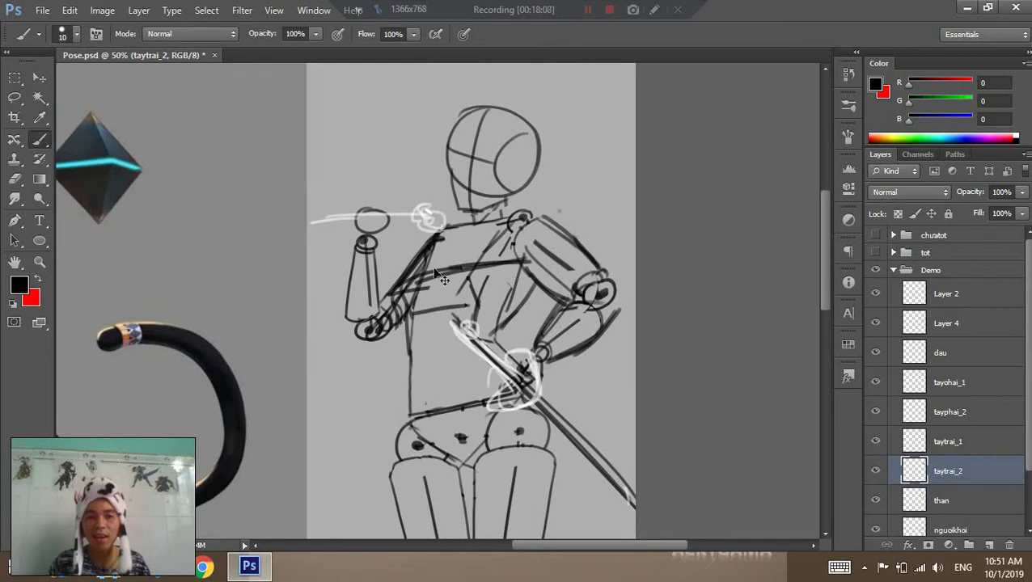
pyautogui.moveTo(396, 278)
pyautogui.mouseDown()
pyautogui.moveTo(530, 260)
pyautogui.moveTo(489, 265)
pyautogui.moveTo(509, 267)
pyautogui.mouseUp()
pyautogui.moveTo(440, 239)
pyautogui.mouseDown()
pyautogui.moveTo(562, 213)
pyautogui.moveTo(514, 260)
pyautogui.moveTo(522, 305)
pyautogui.moveTo(497, 332)
pyautogui.moveTo(436, 314)
pyautogui.mouseUp()
pyautogui.moveTo(458, 308); pyautogui.dragTo(514, 293)
pyautogui.press('z')
pyautogui.keyDown('alt'); pyautogui.click(616, 426); pyautogui.keyUp('alt')
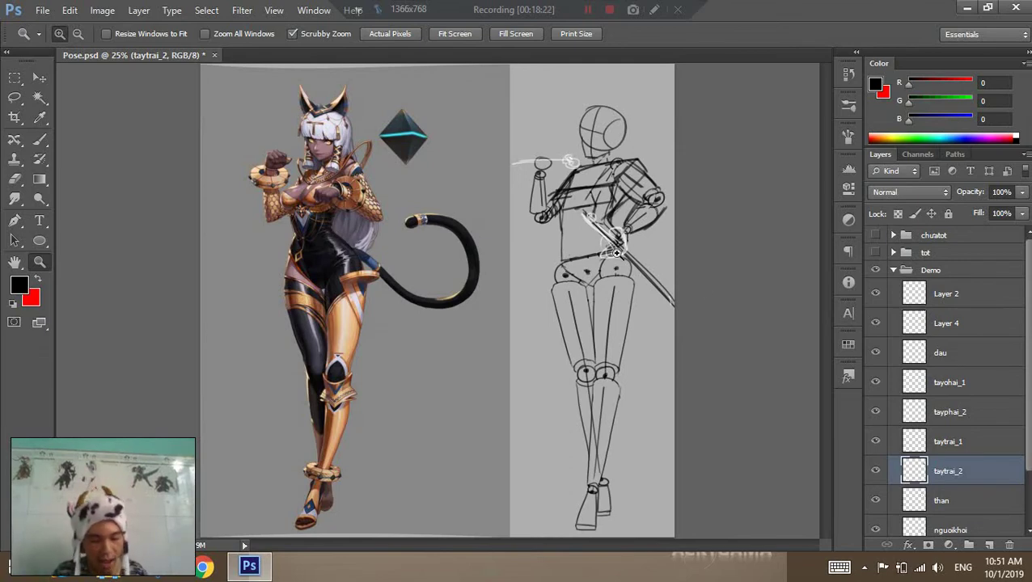
# Hide Layer 2, Layer 4, dau and the arm layers in one drag.
pyautogui.press('b')
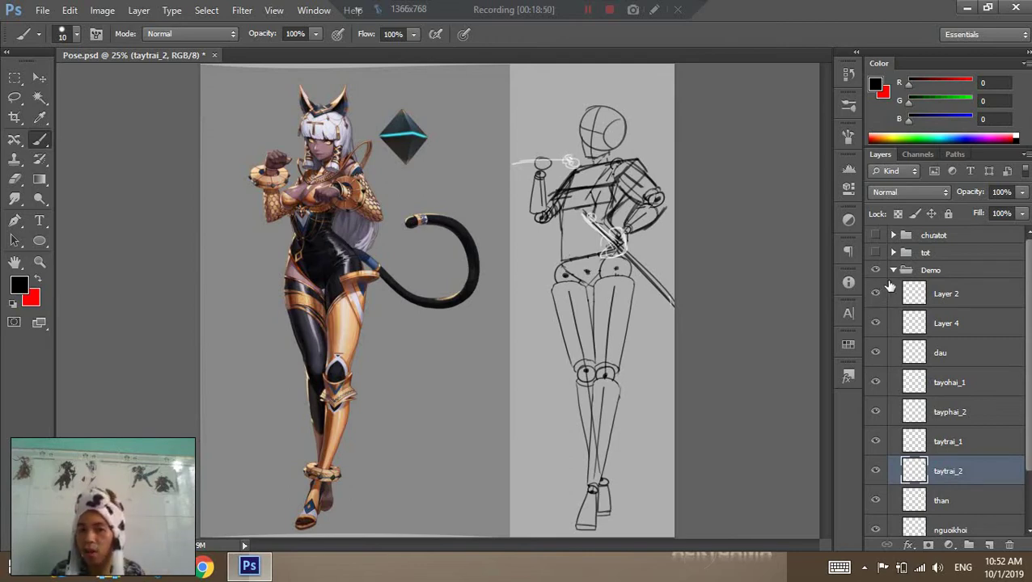
pyautogui.moveTo(875, 294)
pyautogui.mouseDown()
pyautogui.moveTo(882, 381)
pyautogui.moveTo(875, 294)
pyautogui.mouseUp()
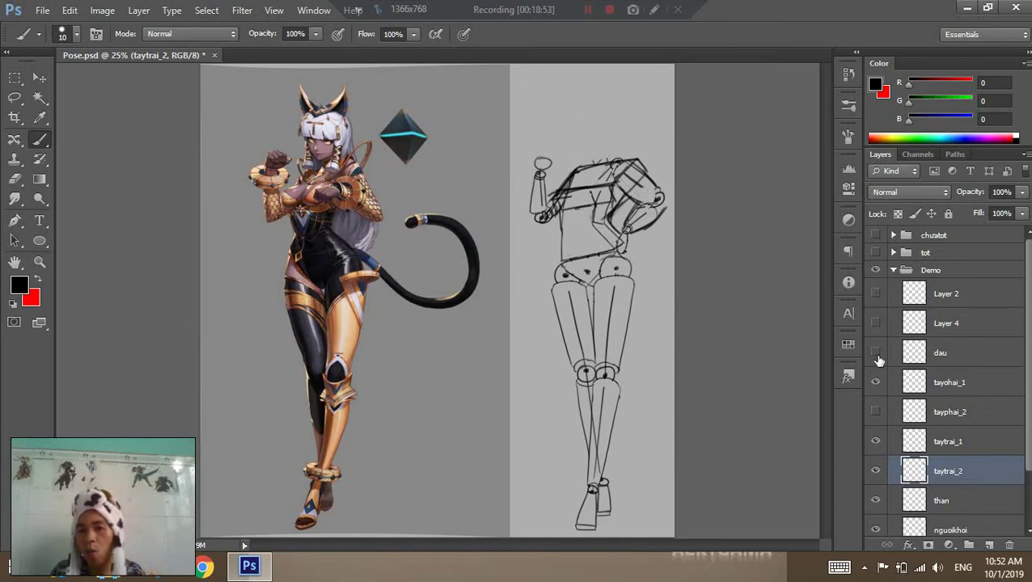
# Show the part layers again, revert History to the Brush Tool state before Free Transform, and save.
pyautogui.click(848, 73)
pyautogui.click(750, 202)
pyautogui.click(760, 167)
pyautogui.click(782, 132)
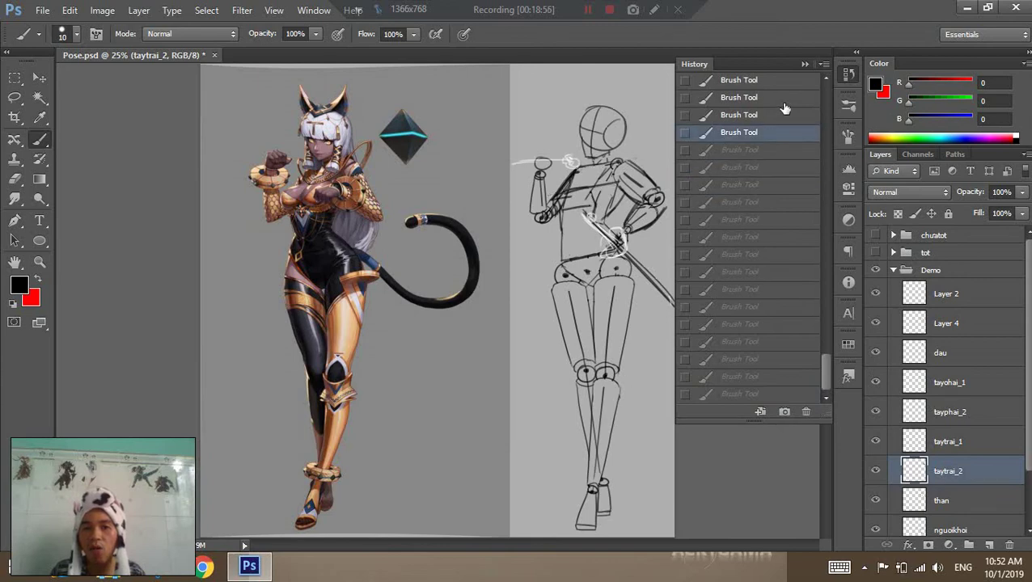
pyautogui.scroll(3, 825, 374)
pyautogui.click(750, 242)
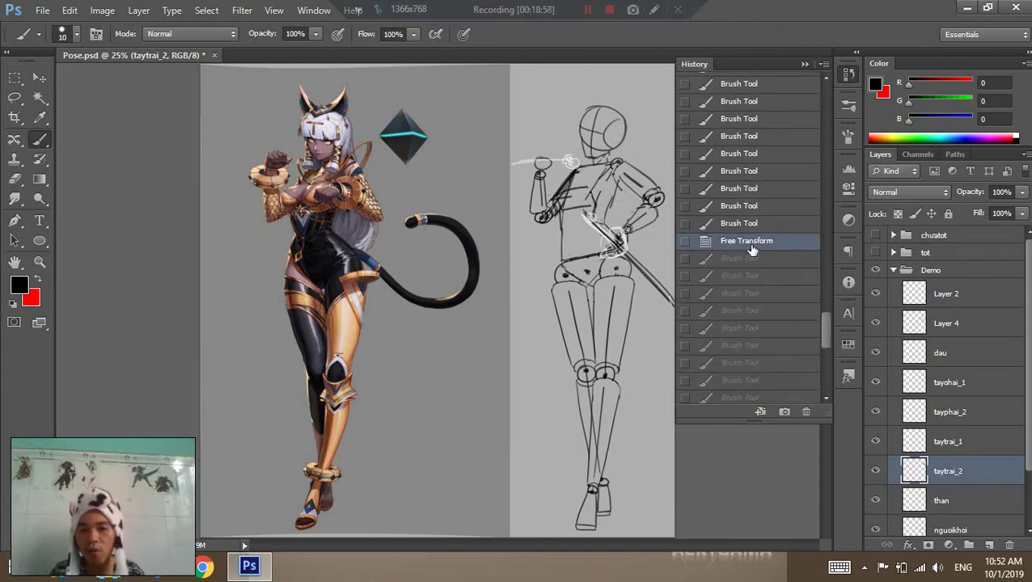
pyautogui.click(742, 221)
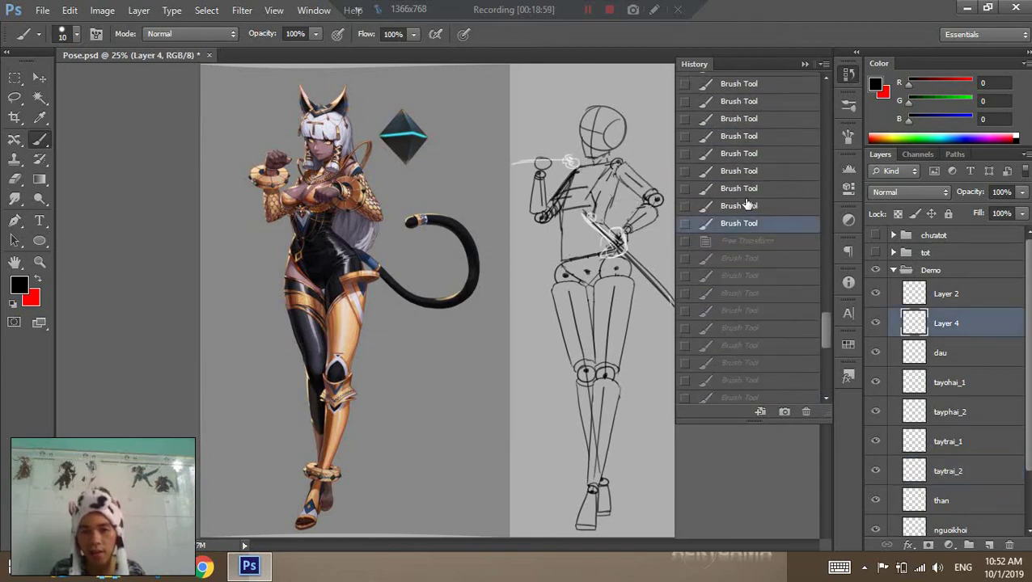
pyautogui.click(846, 76)
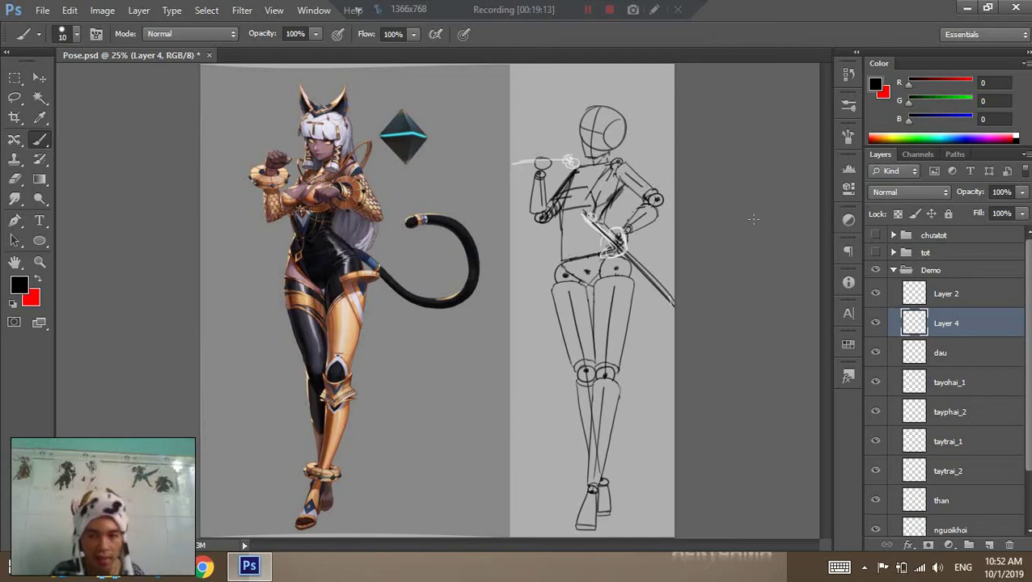
pyautogui.hotkey('ctrl', 's')
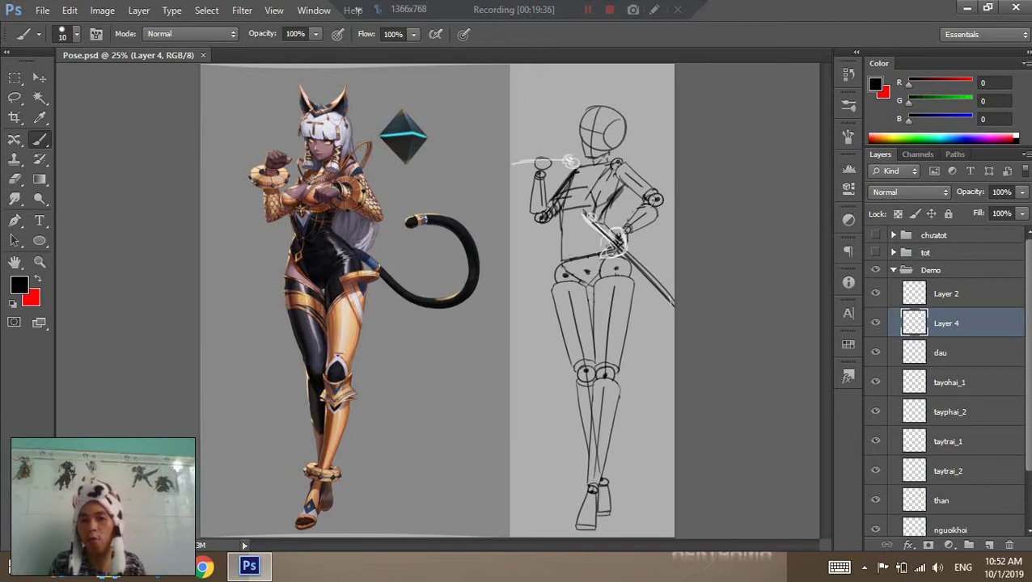
# Group Layer 2 through nguoikhoi with Ctrl+G, undoing a trial merge.
pyautogui.click(943, 296)
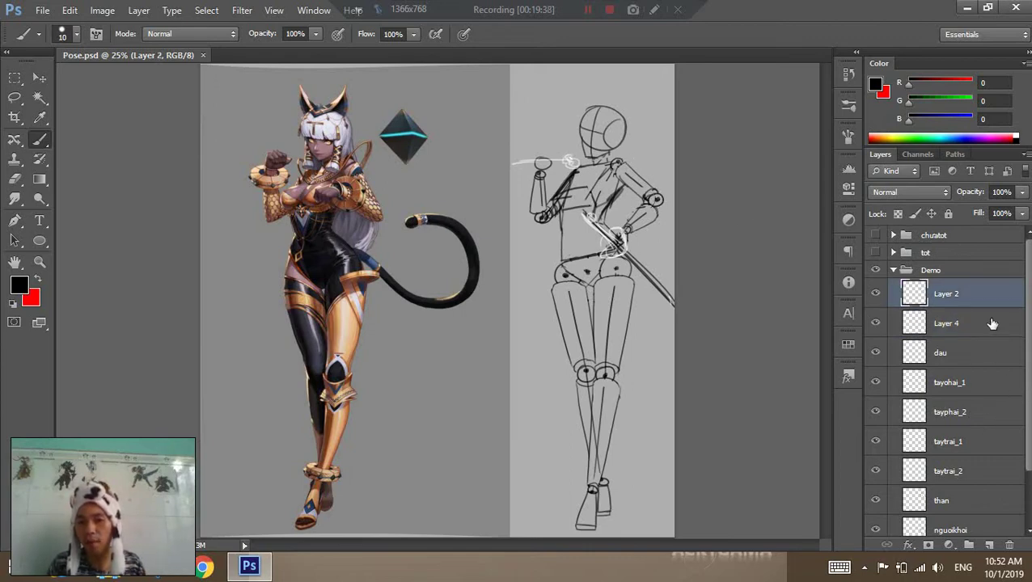
pyautogui.scroll(-2, 992, 324)
pyautogui.keyDown('shift'); pyautogui.click(977, 462); pyautogui.keyUp('shift')
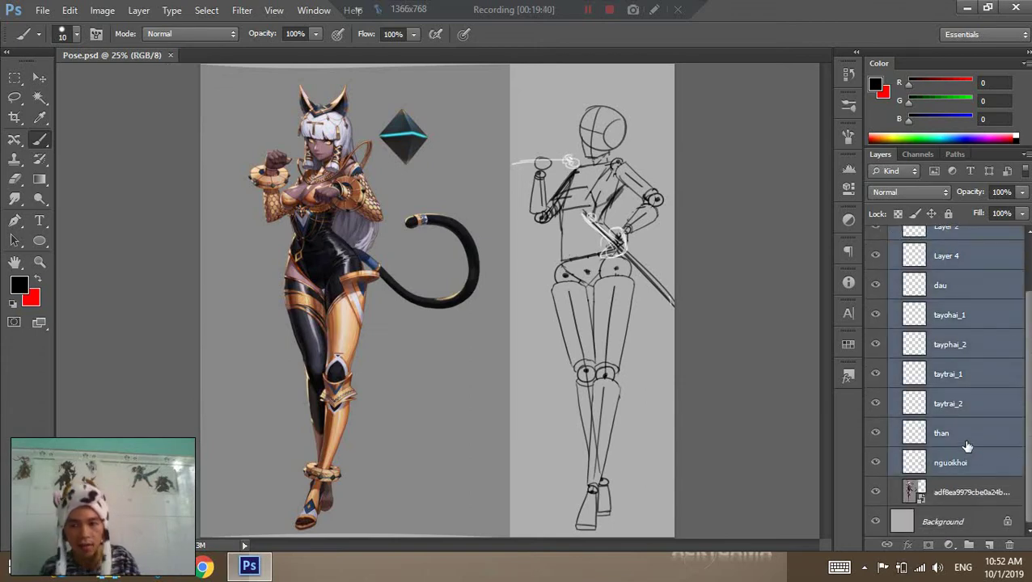
pyautogui.hotkey('ctrl', 'g')
pyautogui.hotkey('ctrl', 'e')
pyautogui.click(875, 322)
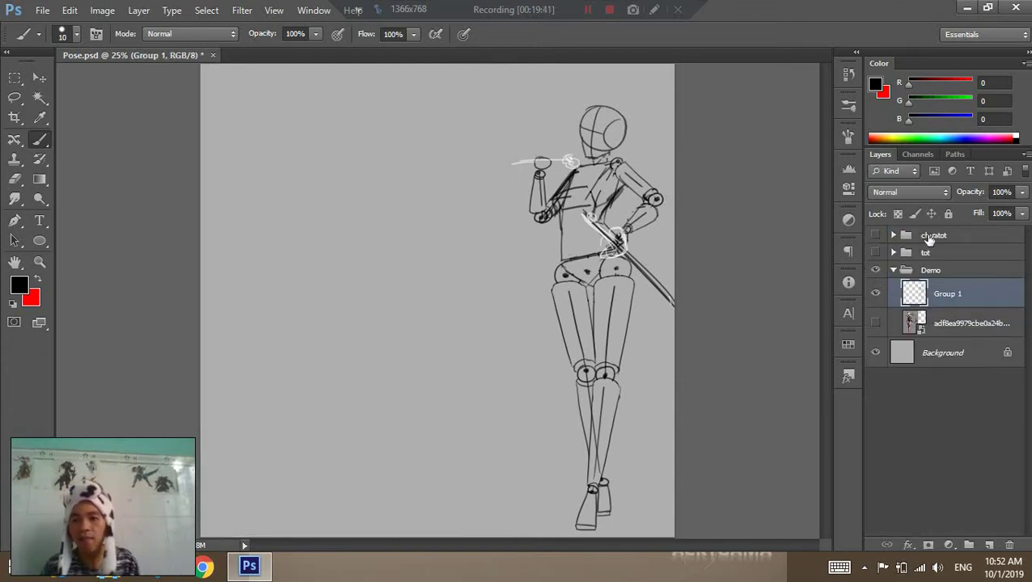
pyautogui.click(875, 323)
pyautogui.hotkey('ctrl', 'z')
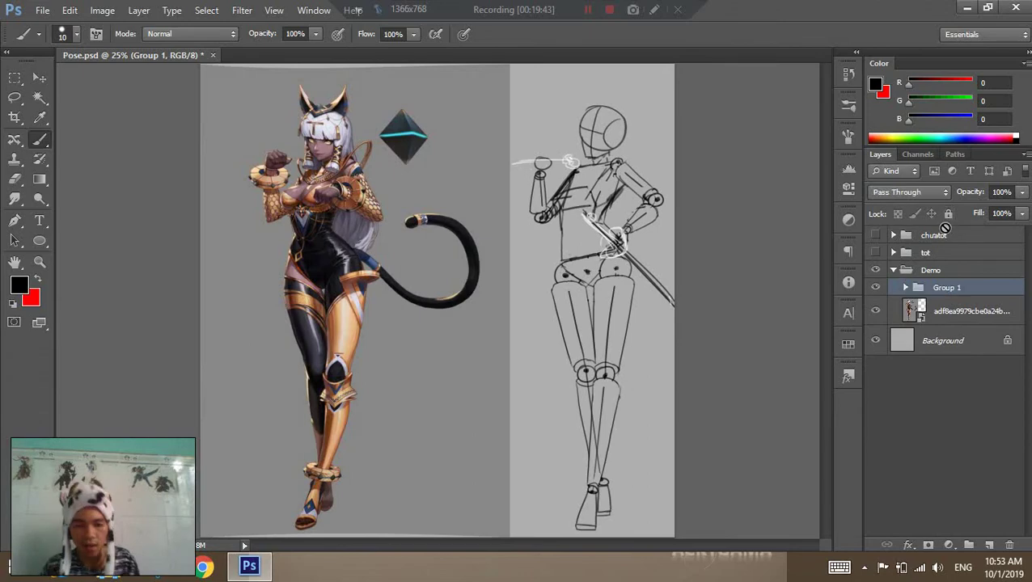
# Make a Ctrl+Alt+E merged copy at 20% opacity and add new Layer 5 above it.
pyautogui.hotkey('ctrl', 'alt', 'e')
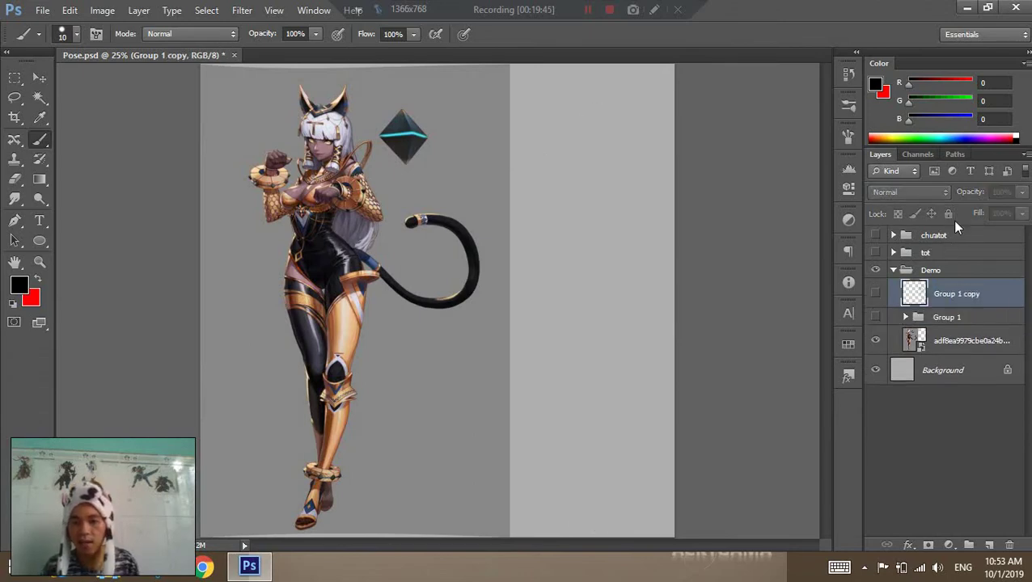
pyautogui.moveTo(966, 192); pyautogui.dragTo(979, 192)
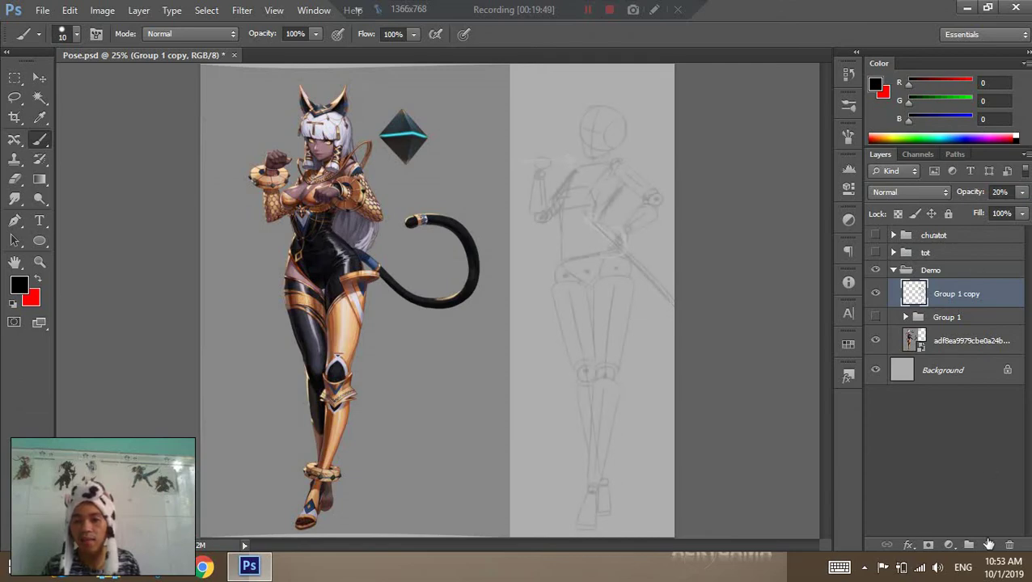
pyautogui.click(989, 544)
pyautogui.press('z')
pyautogui.click(574, 142)
pyautogui.click(566, 267)
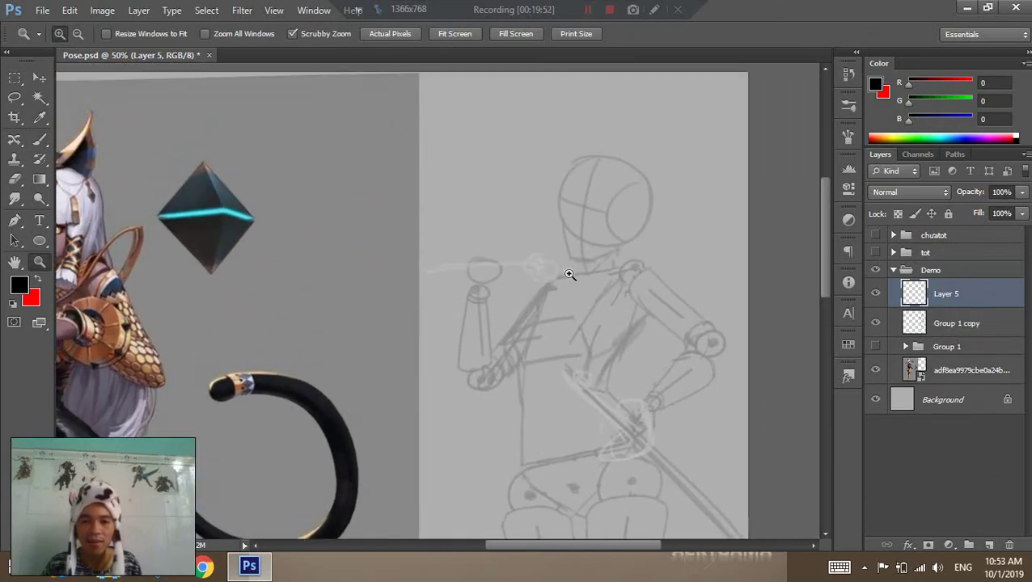
pyautogui.press('b')
pyautogui.moveTo(551, 264); pyautogui.dragTo(589, 271)
pyautogui.hotkey('ctrl', 'z')
# Trace the shoulder top and upper arm edges over the faded mannequin on Layer 5.
pyautogui.press('z')
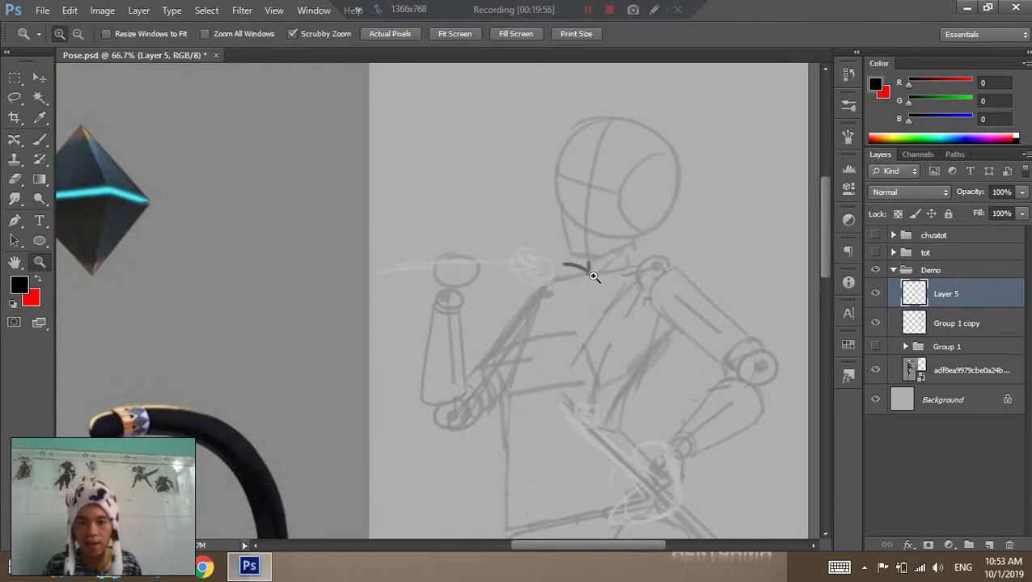
pyautogui.click(588, 265)
pyautogui.press('b')
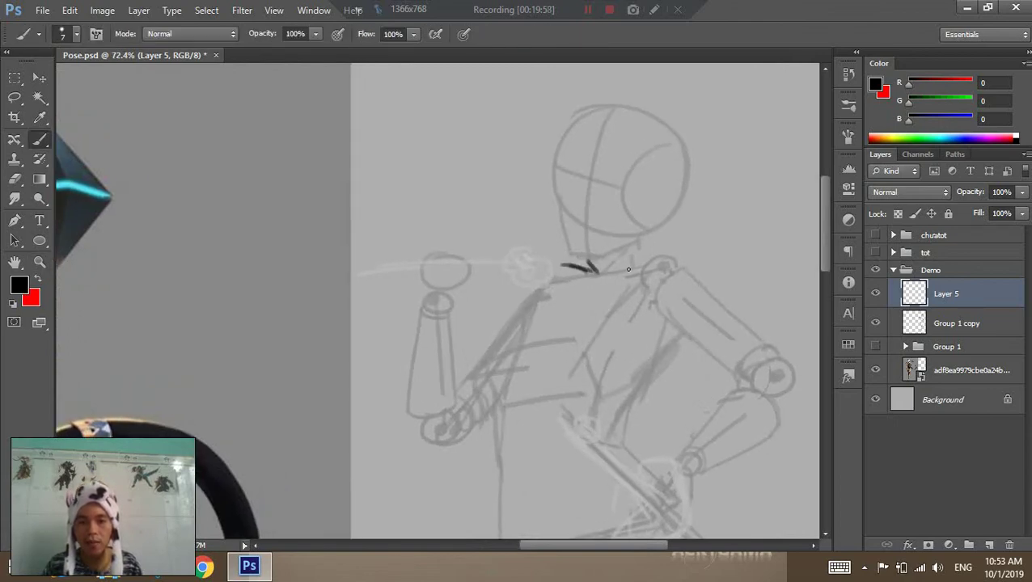
pyautogui.moveTo(629, 265); pyautogui.dragTo(685, 267)
pyautogui.moveTo(676, 260); pyautogui.dragTo(776, 352)
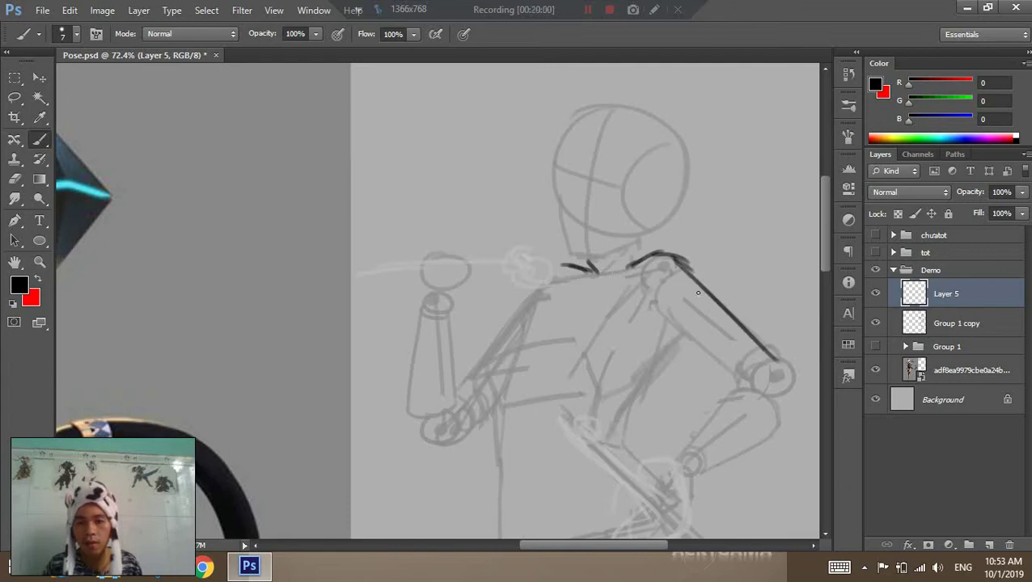
pyautogui.moveTo(654, 307); pyautogui.dragTo(728, 377)
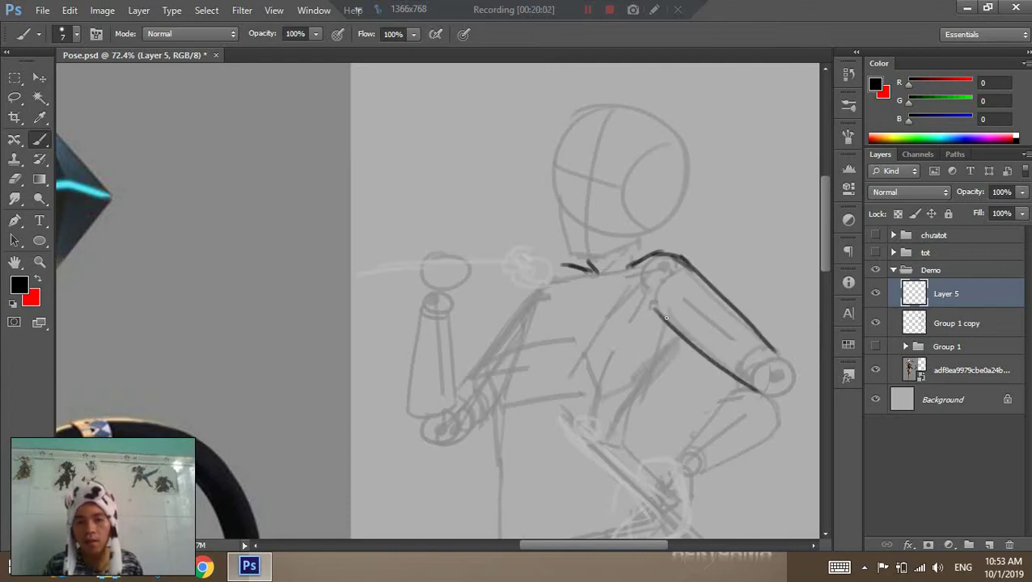
pyautogui.hotkey('ctrl', 'z')
pyautogui.moveTo(653, 314); pyautogui.dragTo(712, 374)
pyautogui.moveTo(597, 368); pyautogui.dragTo(645, 309)
pyautogui.hotkey('ctrl', 'z')
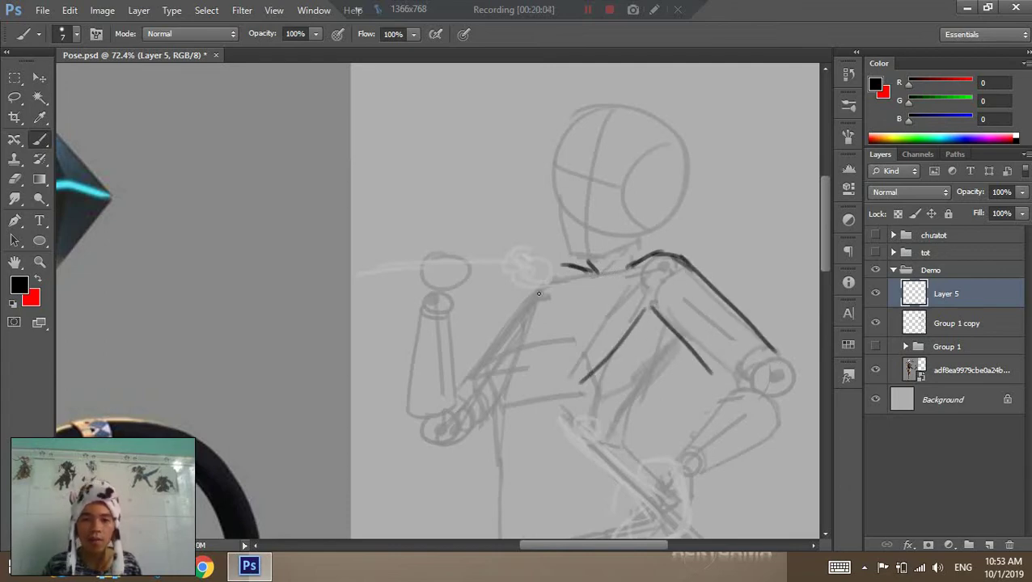
pyautogui.moveTo(538, 294); pyautogui.dragTo(490, 388)
pyautogui.hotkey('ctrl', 'z')
# Trace the torso sides, waist-to-hip curves, left leg, crotch line and chest curves.
pyautogui.press('z')
pyautogui.keyDown('alt'); pyautogui.click(628, 381); pyautogui.keyUp('alt')
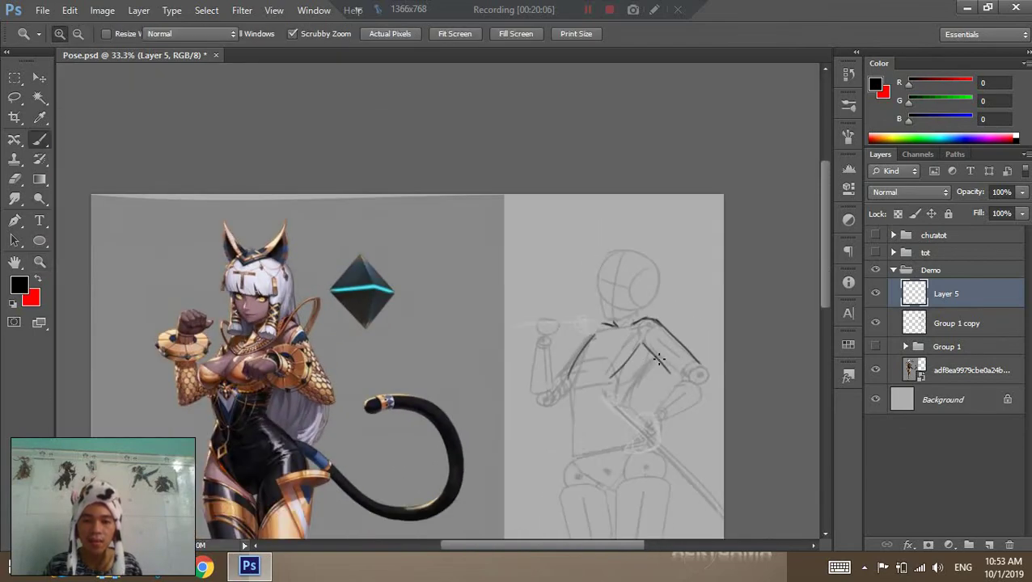
pyautogui.press('b')
pyautogui.moveTo(576, 377); pyautogui.dragTo(571, 463)
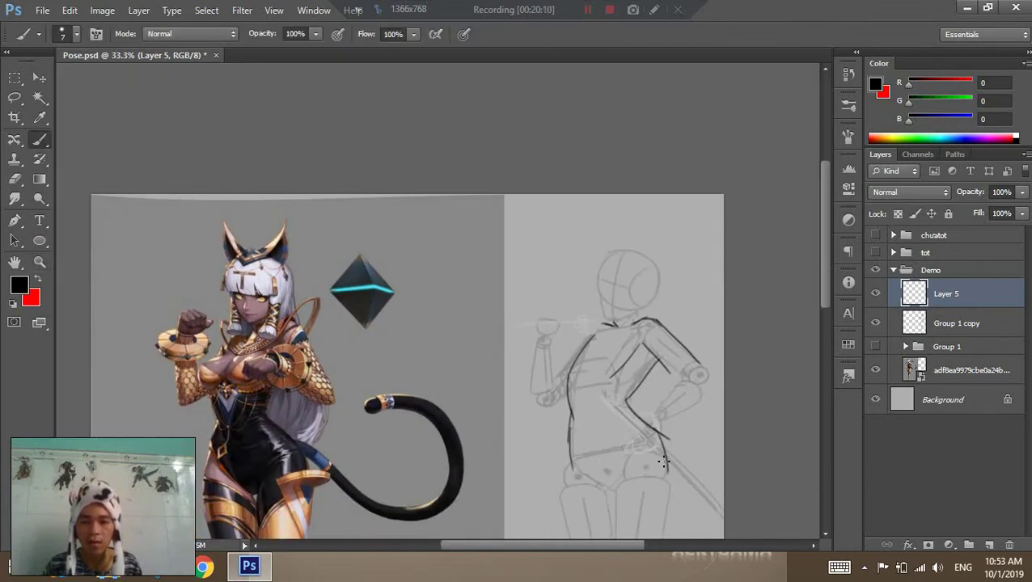
pyautogui.moveTo(663, 453)
pyautogui.mouseDown()
pyautogui.moveTo(639, 259)
pyautogui.moveTo(653, 289)
pyautogui.mouseUp()
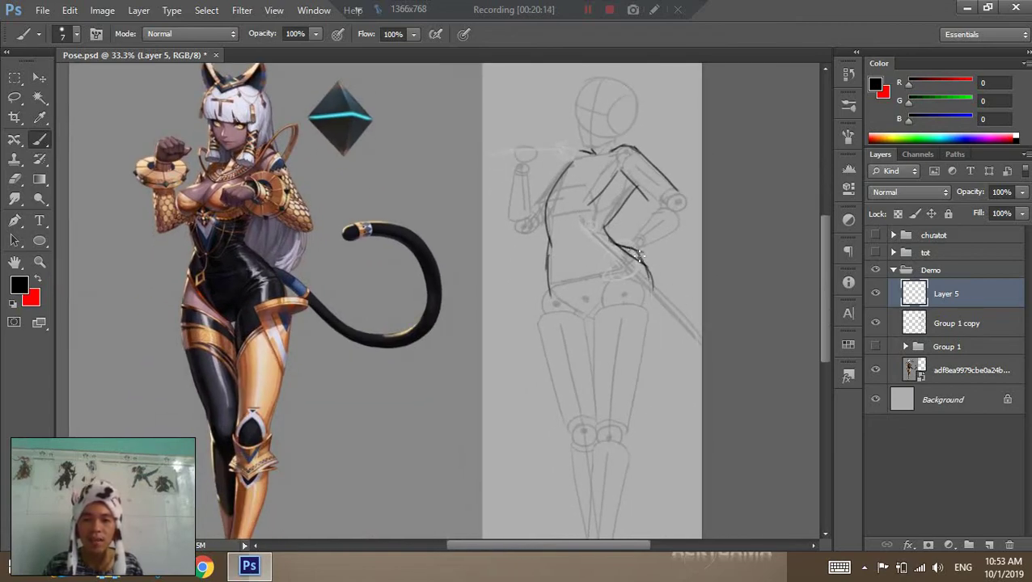
pyautogui.moveTo(637, 252)
pyautogui.mouseDown()
pyautogui.moveTo(650, 287)
pyautogui.moveTo(621, 419)
pyautogui.mouseUp()
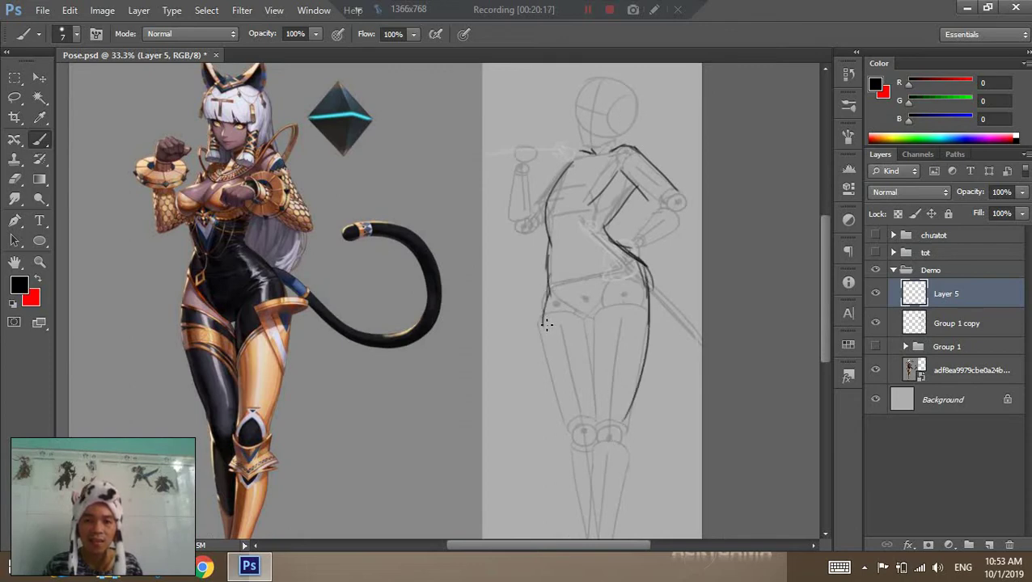
pyautogui.moveTo(543, 338); pyautogui.dragTo(575, 425)
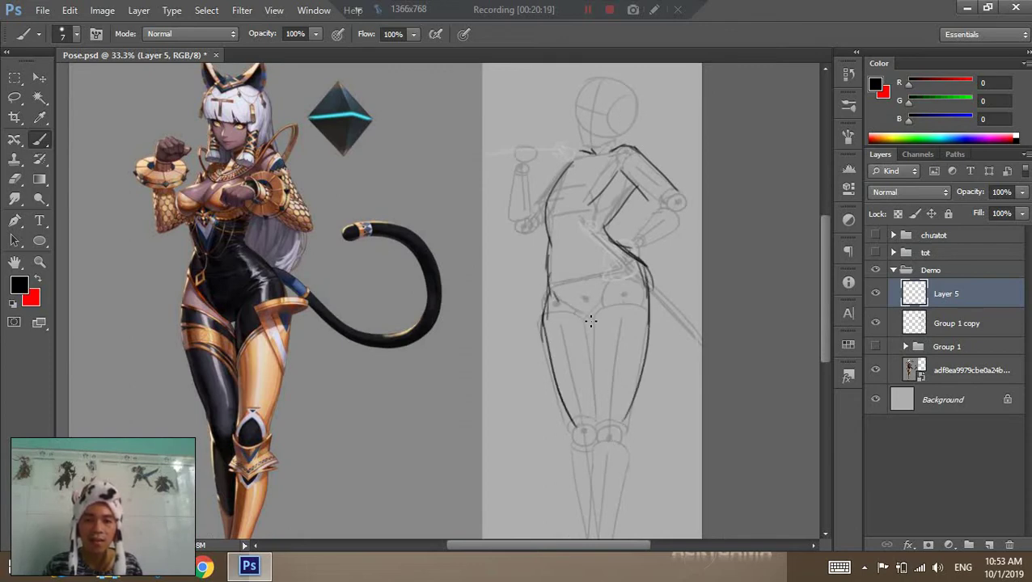
pyautogui.moveTo(566, 297)
pyautogui.mouseDown()
pyautogui.moveTo(588, 320)
pyautogui.moveTo(599, 289)
pyautogui.mouseUp()
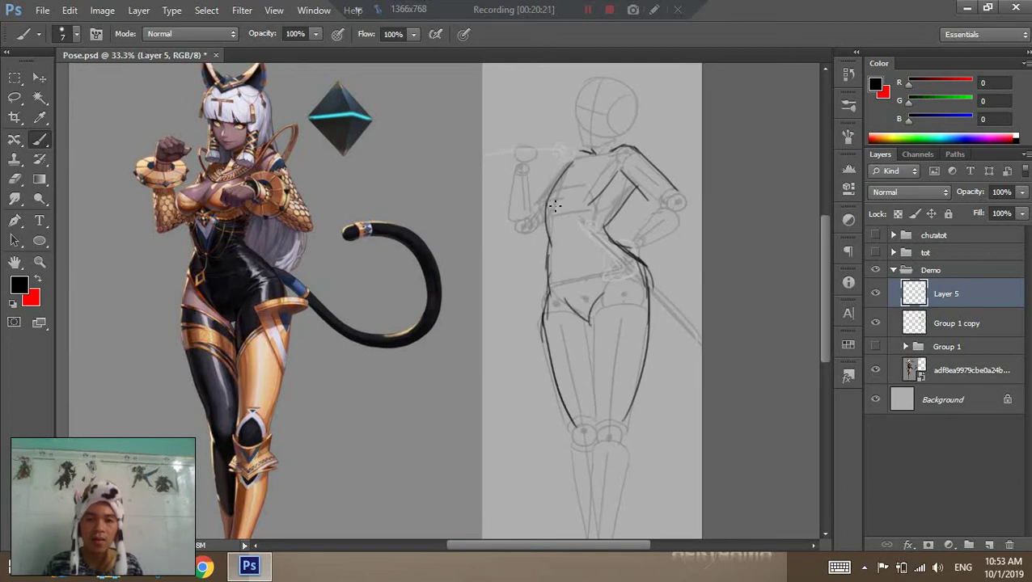
pyautogui.moveTo(573, 164); pyautogui.dragTo(541, 205)
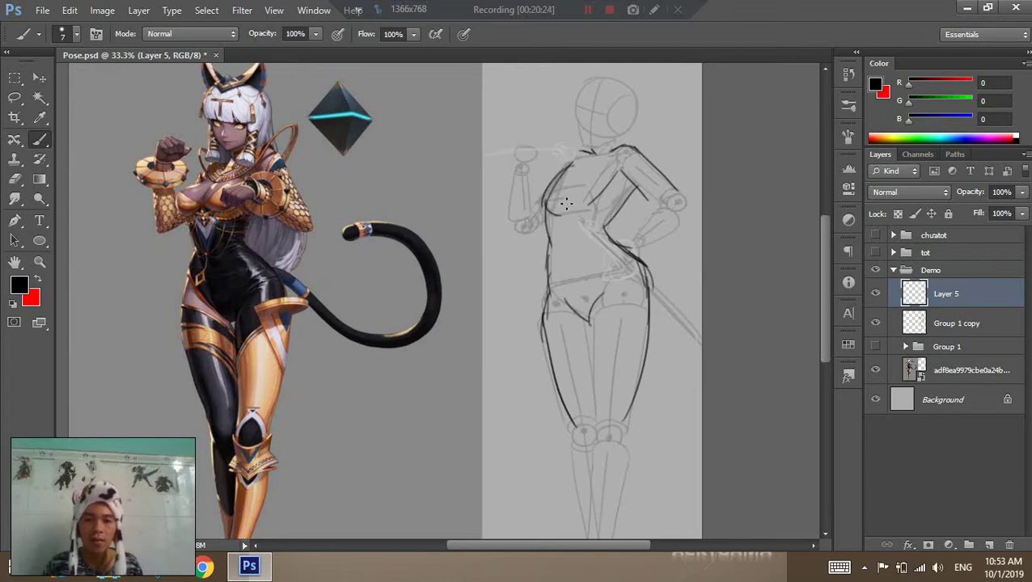
pyautogui.moveTo(580, 175); pyautogui.dragTo(585, 209)
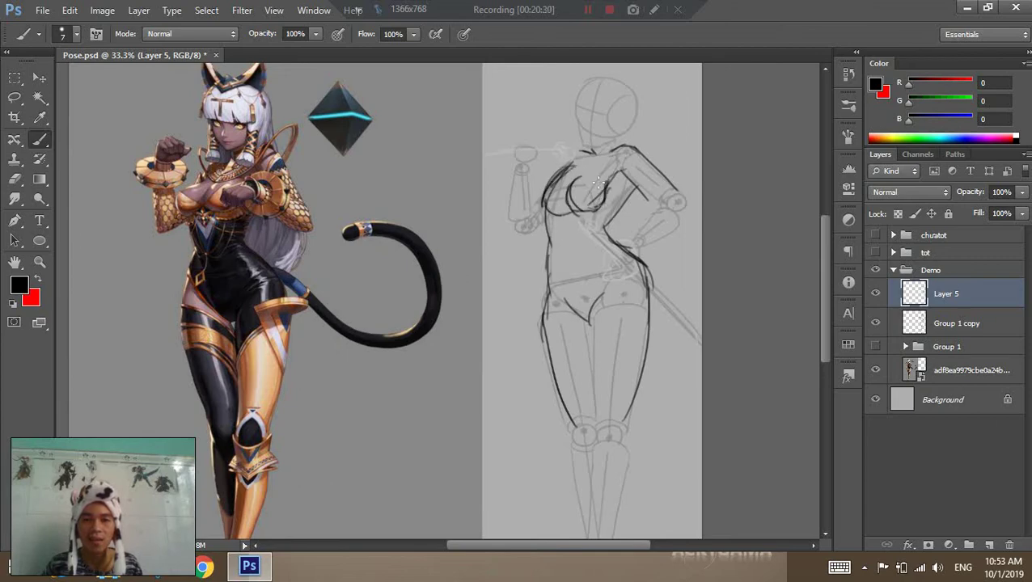
pyautogui.moveTo(587, 208); pyautogui.dragTo(572, 174)
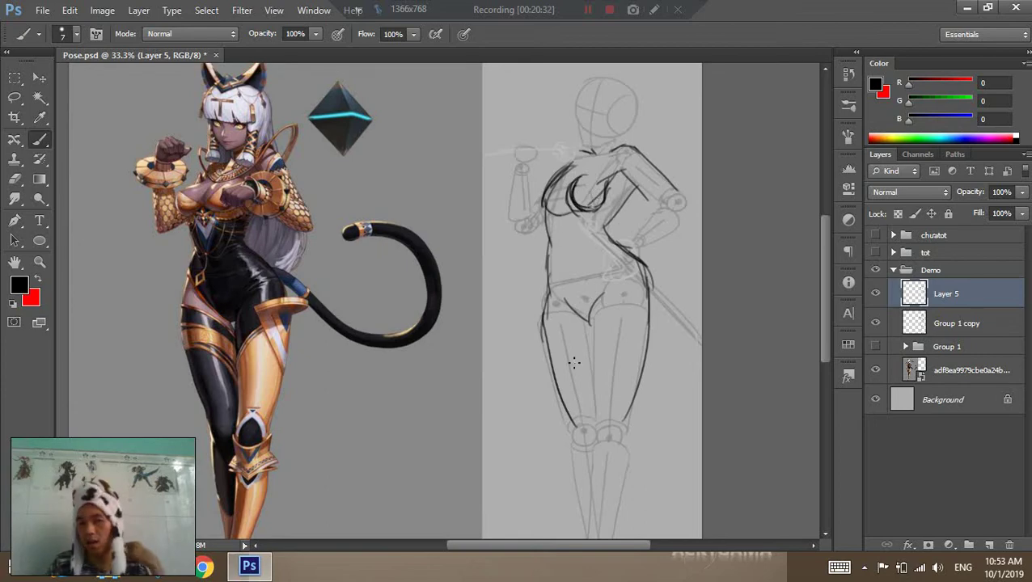
# Raise Layer 5's contour lines to 96% opacity and save the document.
pyautogui.click(875, 323)
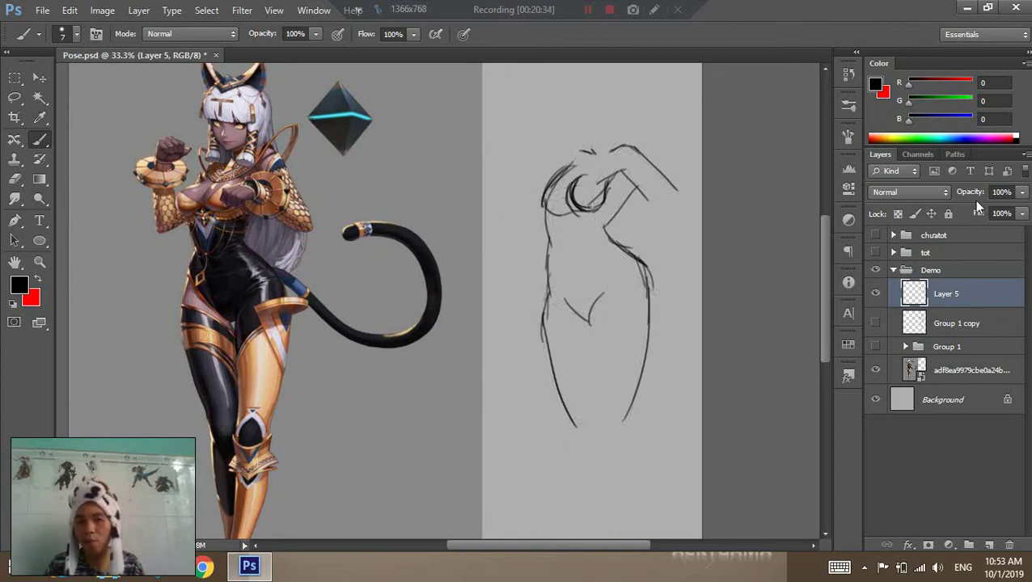
pyautogui.moveTo(964, 197); pyautogui.dragTo(922, 212)
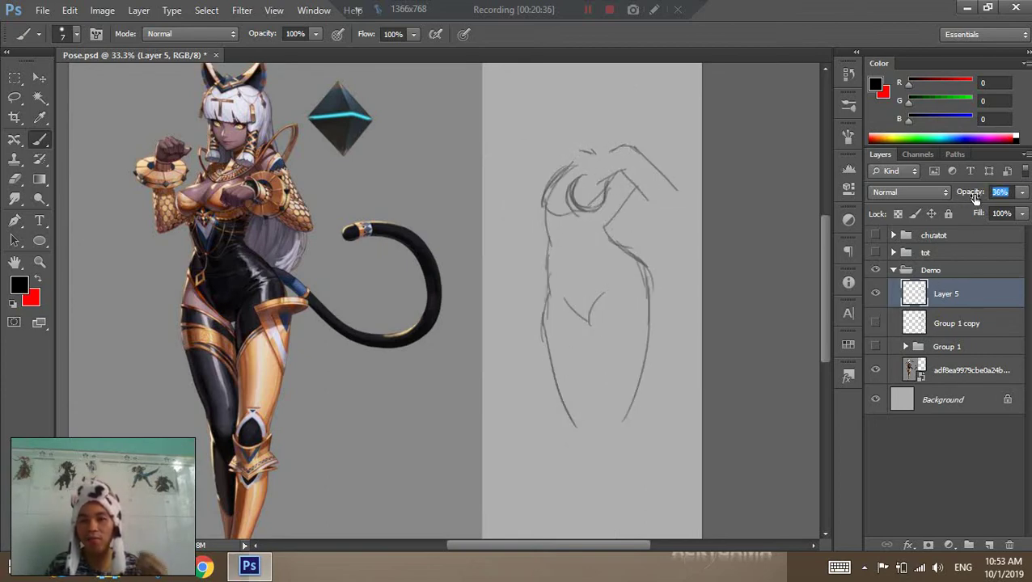
pyautogui.click(875, 322)
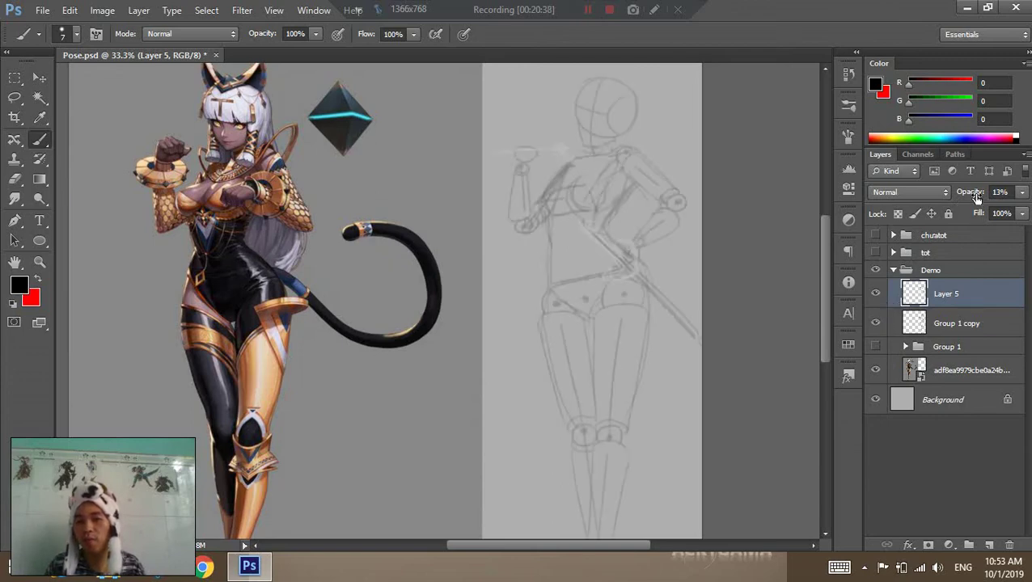
pyautogui.moveTo(971, 198); pyautogui.dragTo(974, 197)
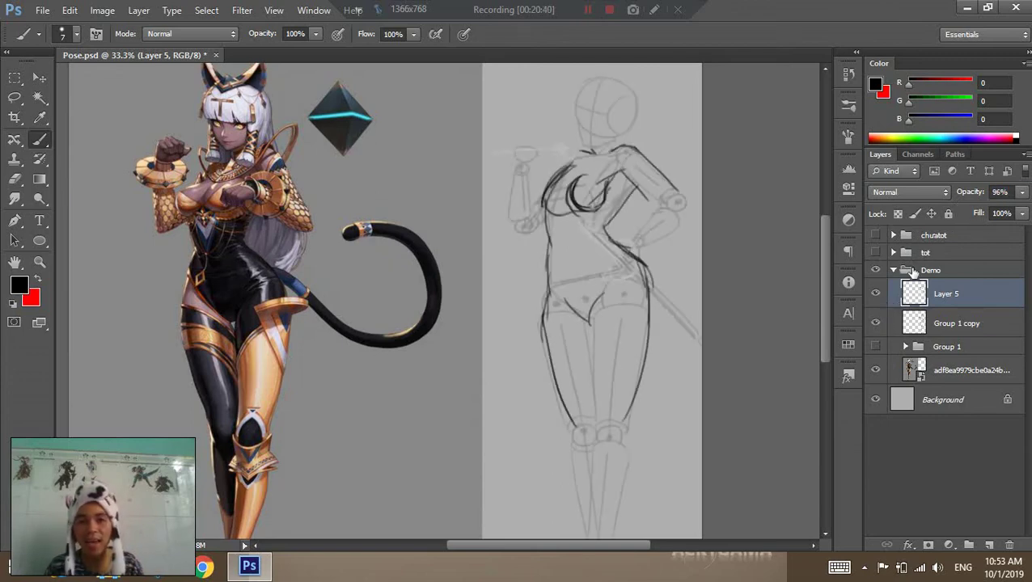
pyautogui.click(875, 323)
pyautogui.click(873, 322)
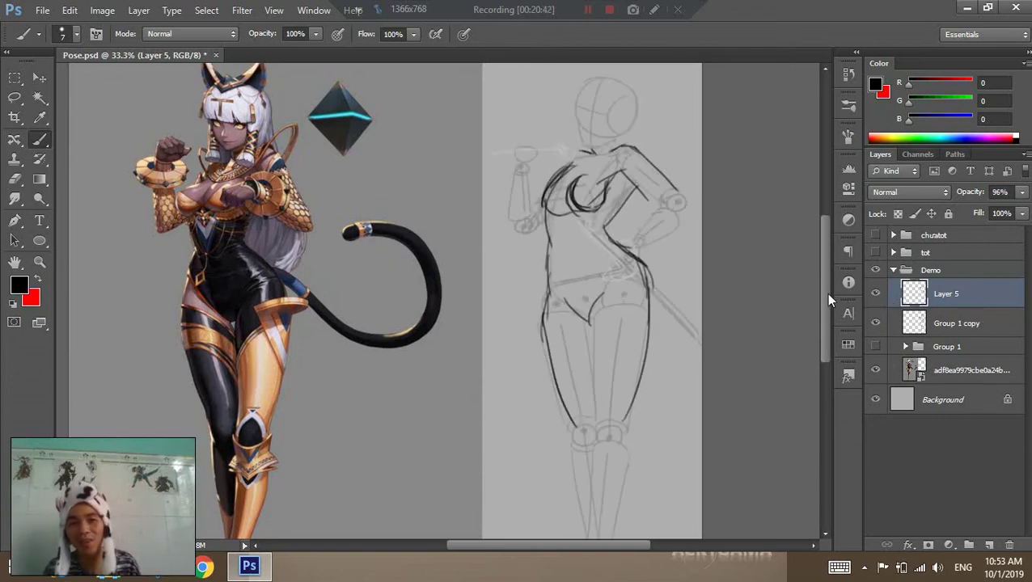
pyautogui.hotkey('ctrl', 's')
# Zoom out, hide Layer 5 and Group 1 copy, show chuatot and hide Demo.
pyautogui.keyDown('alt'); pyautogui.click(410, 223); pyautogui.keyUp('alt')
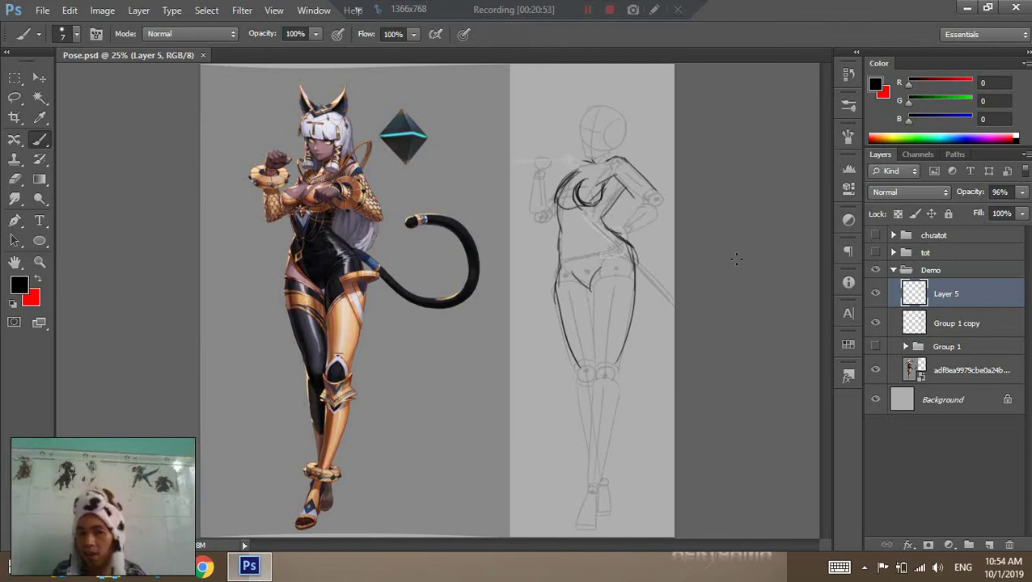
pyautogui.click(876, 295)
pyautogui.click(875, 323)
pyautogui.click(876, 346)
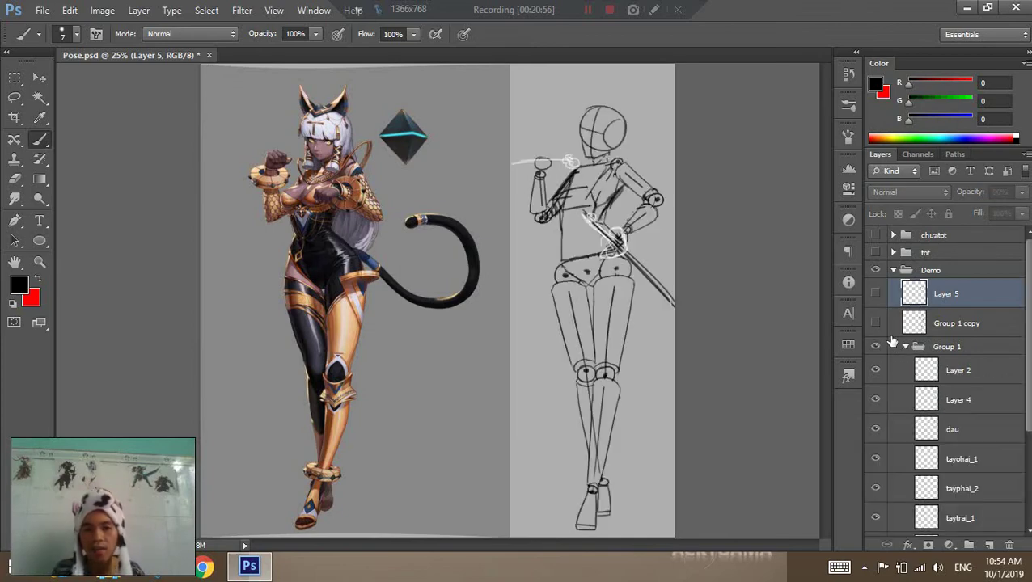
pyautogui.click(875, 235)
pyautogui.click(886, 273)
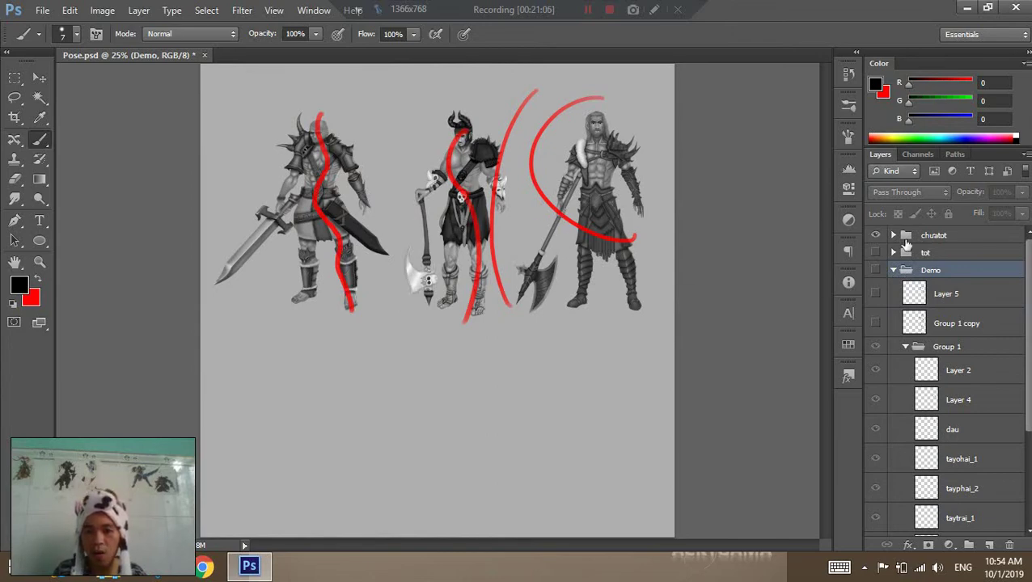
# Add empty Layer 6 above the chuatot group, then undo two trial dark strokes.
pyautogui.click(907, 237)
pyautogui.click(989, 545)
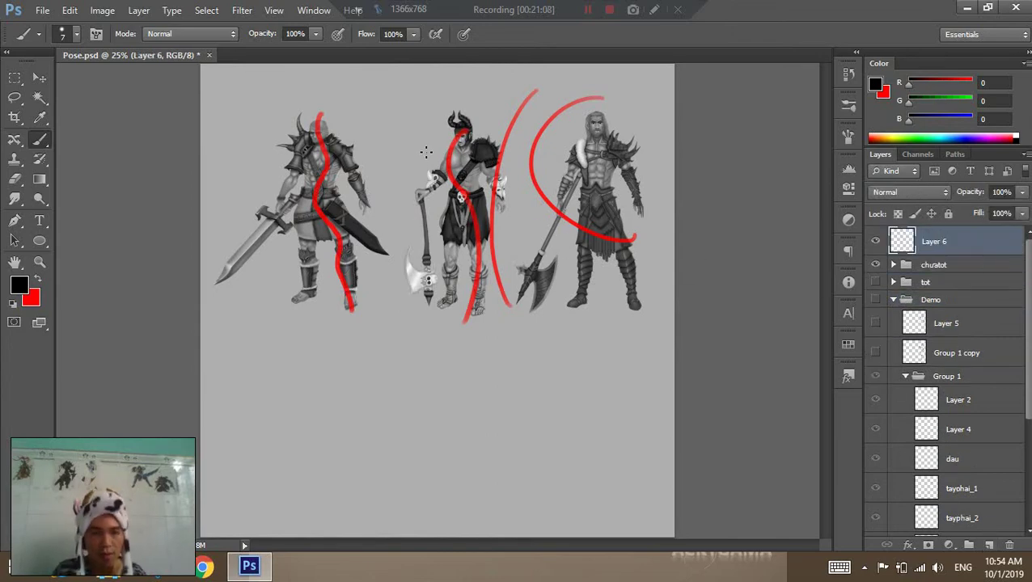
pyautogui.moveTo(313, 103); pyautogui.dragTo(373, 220)
pyautogui.hotkey('ctrl', 'z')
pyautogui.moveTo(352, 81); pyautogui.dragTo(288, 341)
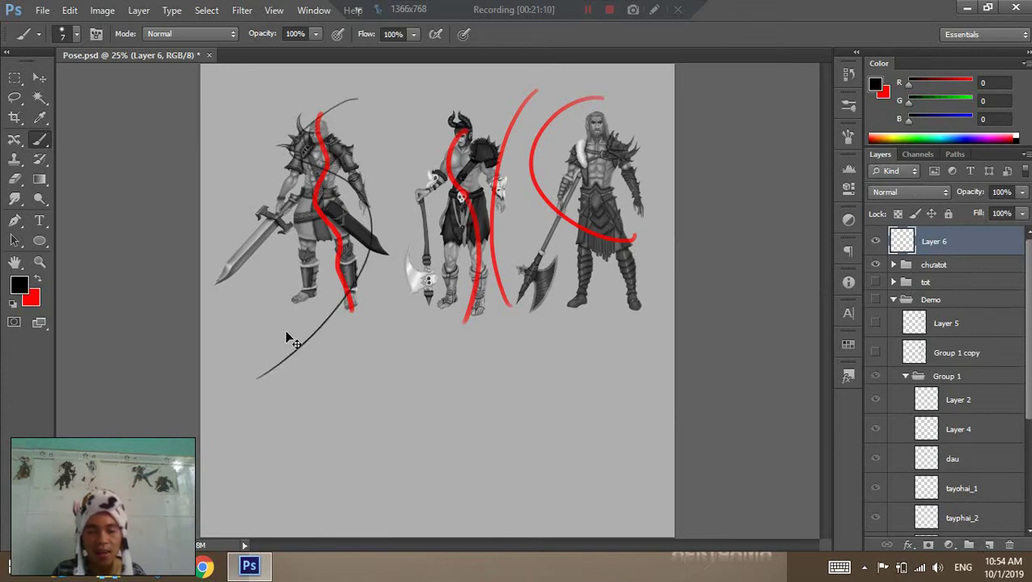
pyautogui.hotkey('ctrl', 'z')
# Enlarge the brush slightly and test a dark line down the first figure, undoing it.
pyautogui.press(']')
pyautogui.press(']')
pyautogui.moveTo(330, 98); pyautogui.dragTo(316, 311)
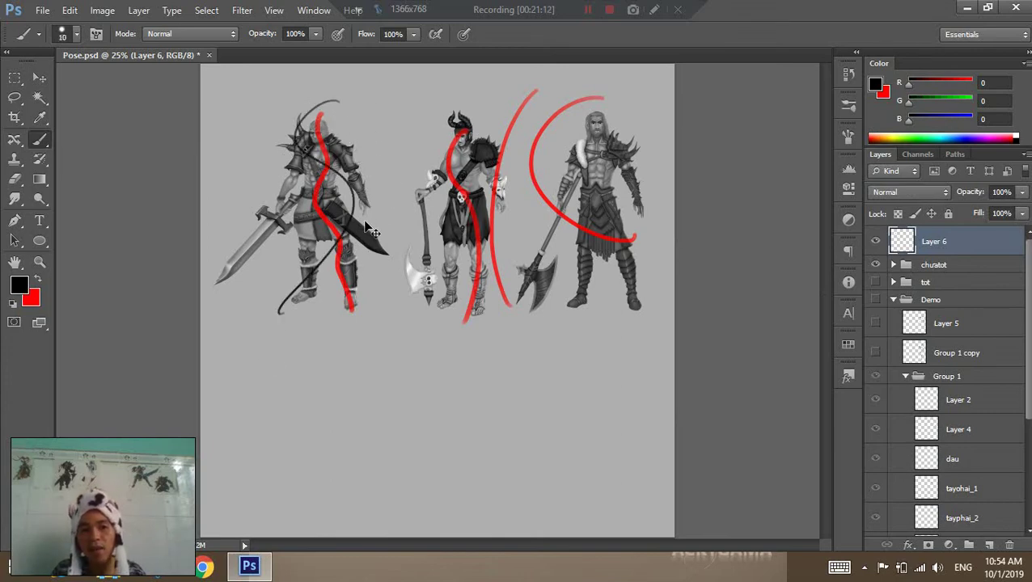
pyautogui.hotkey('ctrl', 'z')
pyautogui.moveTo(330, 98); pyautogui.dragTo(324, 319)
pyautogui.hotkey('ctrl', 'z')
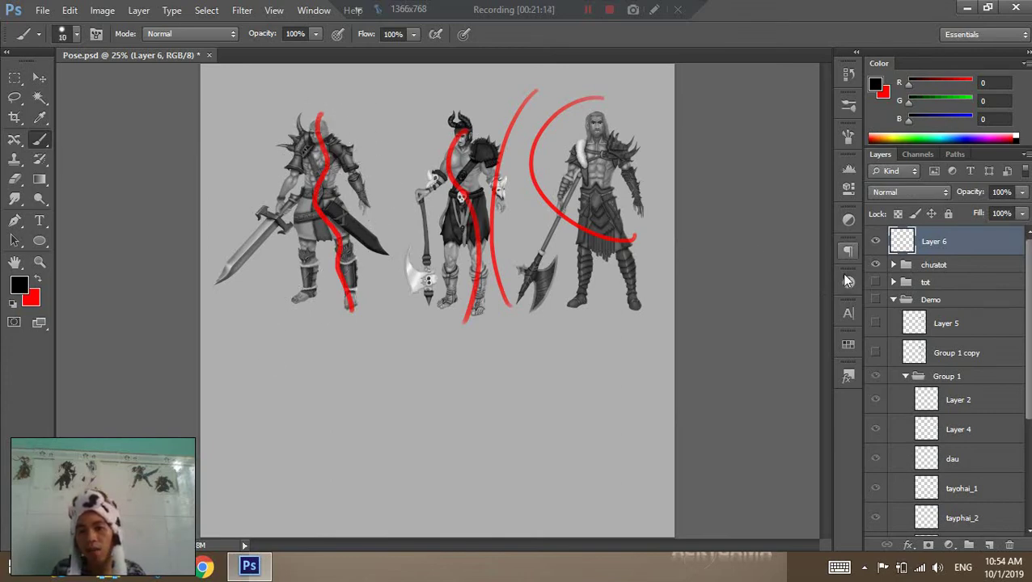
# Show the Demo group, hide chuatot, and add Layer 7 above Layer 2 in Group 1.
pyautogui.click(908, 378)
pyautogui.click(875, 300)
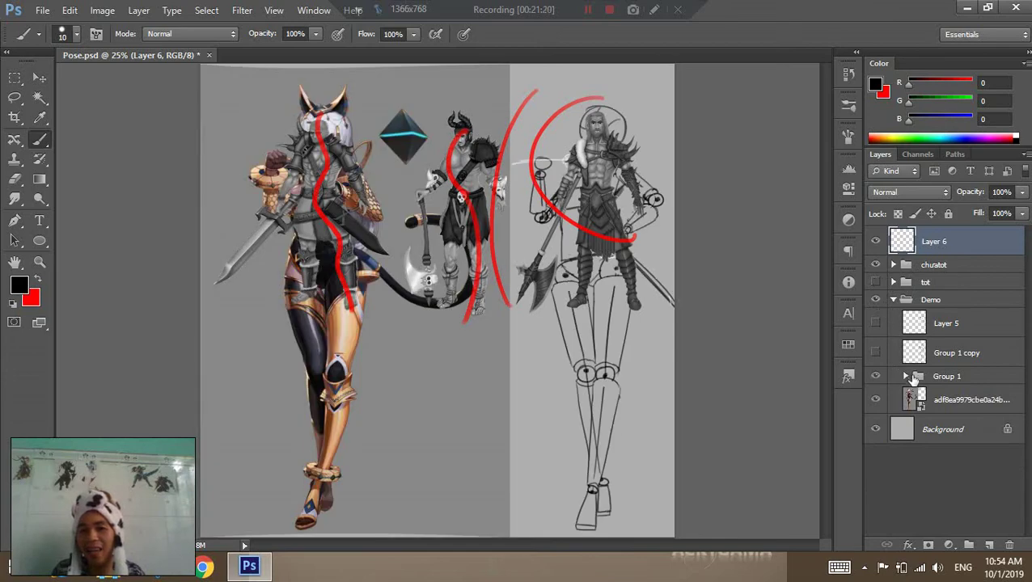
pyautogui.click(907, 378)
pyautogui.click(875, 265)
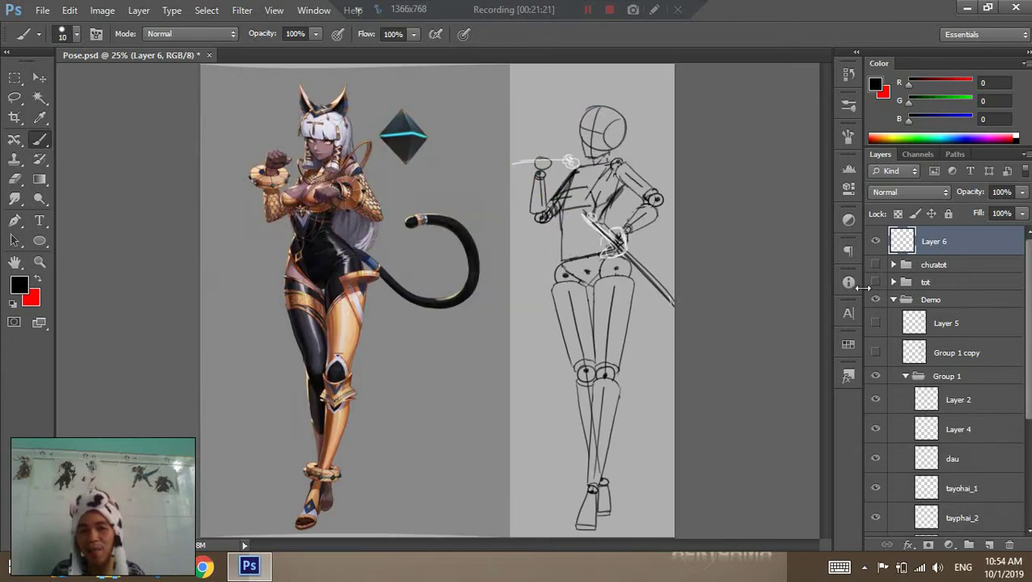
pyautogui.click(969, 399)
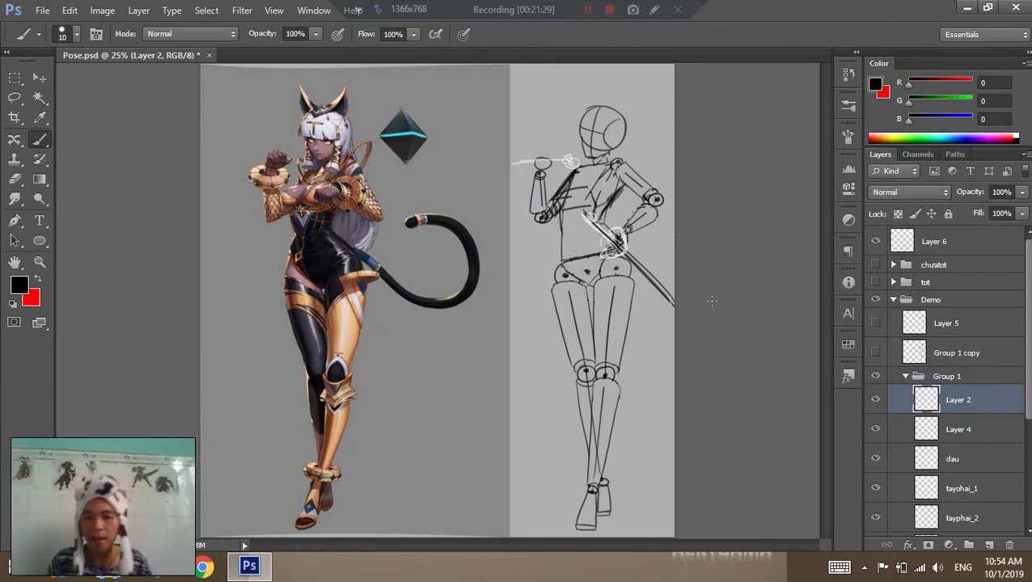
pyautogui.click(989, 545)
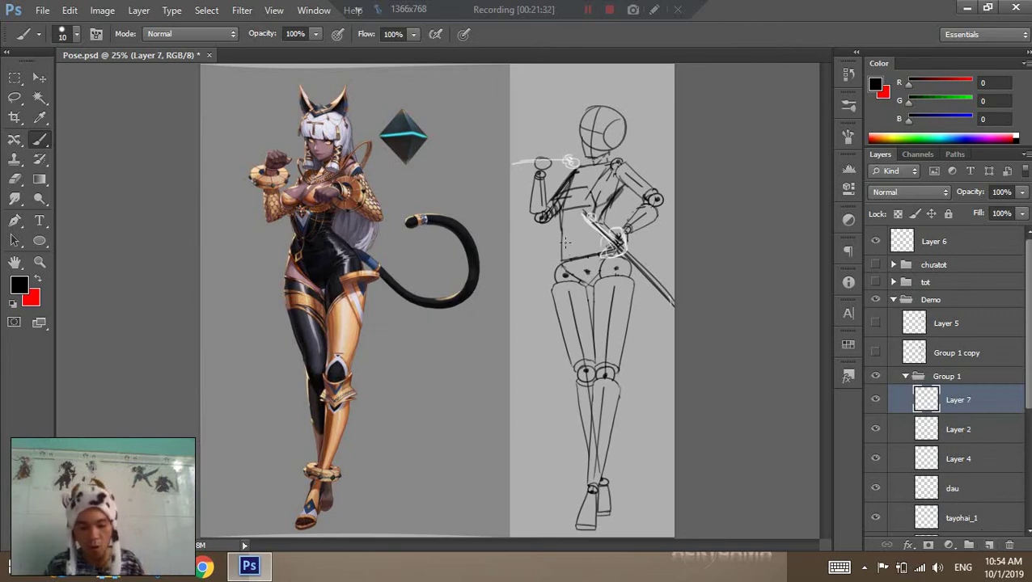
# Switch to red and try line-of-action strokes over the torso and head, undoing each.
pyautogui.press('x')
pyautogui.moveTo(599, 109); pyautogui.dragTo(615, 269)
pyautogui.hotkey('ctrl', 'z')
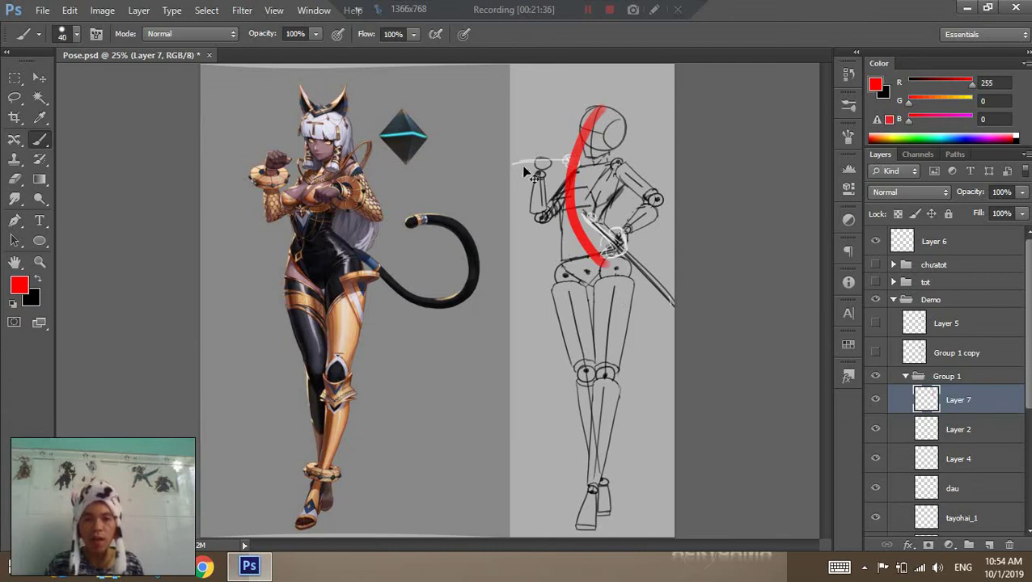
pyautogui.hotkey('ctrl', 'z')
pyautogui.moveTo(553, 142)
pyautogui.mouseDown()
pyautogui.moveTo(457, 198)
pyautogui.moveTo(567, 230)
pyautogui.mouseUp()
pyautogui.hotkey('ctrl', 'z')
pyautogui.moveTo(606, 87); pyautogui.dragTo(560, 251)
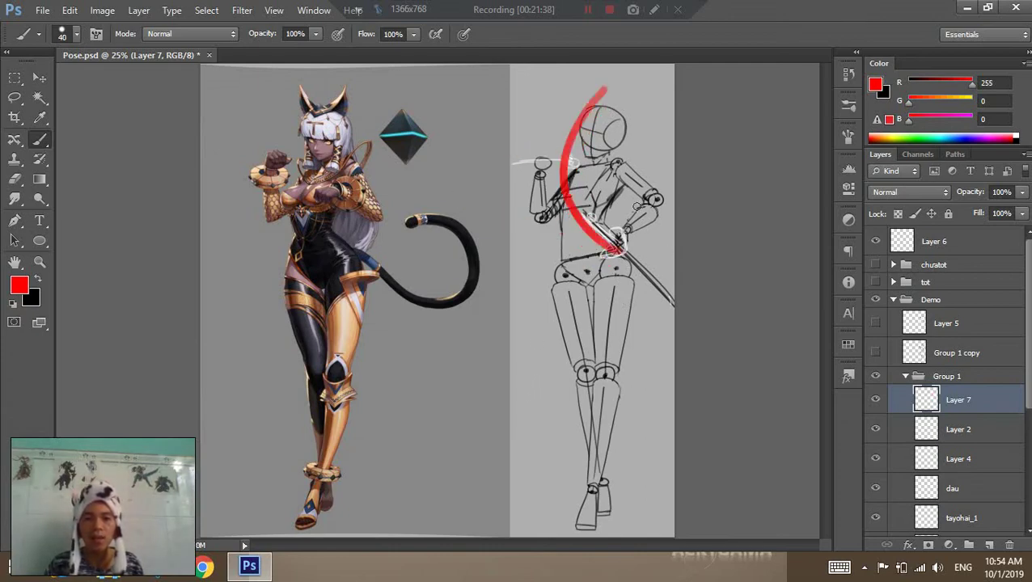
pyautogui.hotkey('ctrl', 'z')
pyautogui.moveTo(600, 103)
pyautogui.mouseDown()
pyautogui.moveTo(590, 194)
pyautogui.moveTo(619, 347)
pyautogui.moveTo(608, 472)
pyautogui.mouseUp()
pyautogui.hotkey('ctrl', 'z')
# Try a vertical red line and head-to-hip-to-feet red curves, undoing them.
pyautogui.hotkey('ctrl', 'z')
pyautogui.moveTo(610, 98); pyautogui.dragTo(611, 537)
pyautogui.hotkey('ctrl', 'z')
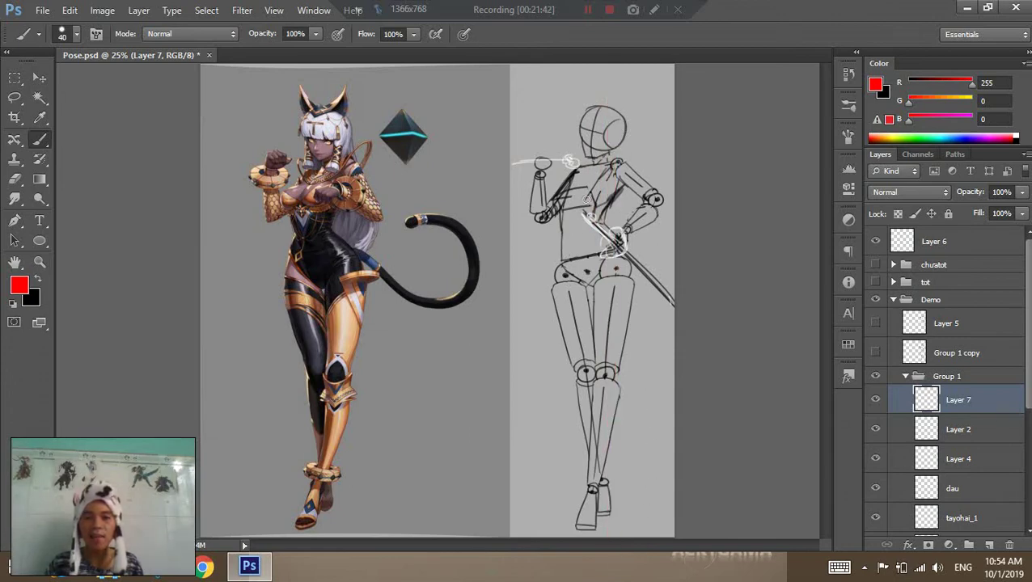
pyautogui.moveTo(619, 118); pyautogui.dragTo(599, 210)
pyautogui.hotkey('ctrl', 'z')
pyautogui.moveTo(619, 118)
pyautogui.mouseDown()
pyautogui.moveTo(605, 258)
pyautogui.moveTo(553, 508)
pyautogui.mouseUp()
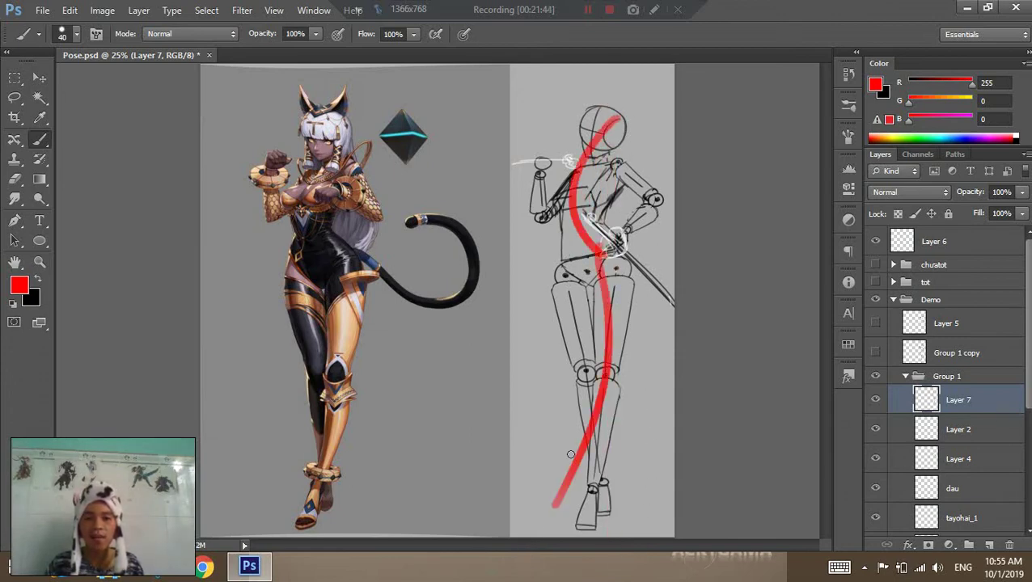
pyautogui.hotkey('ctrl', 'z')
pyautogui.moveTo(600, 256); pyautogui.dragTo(578, 529)
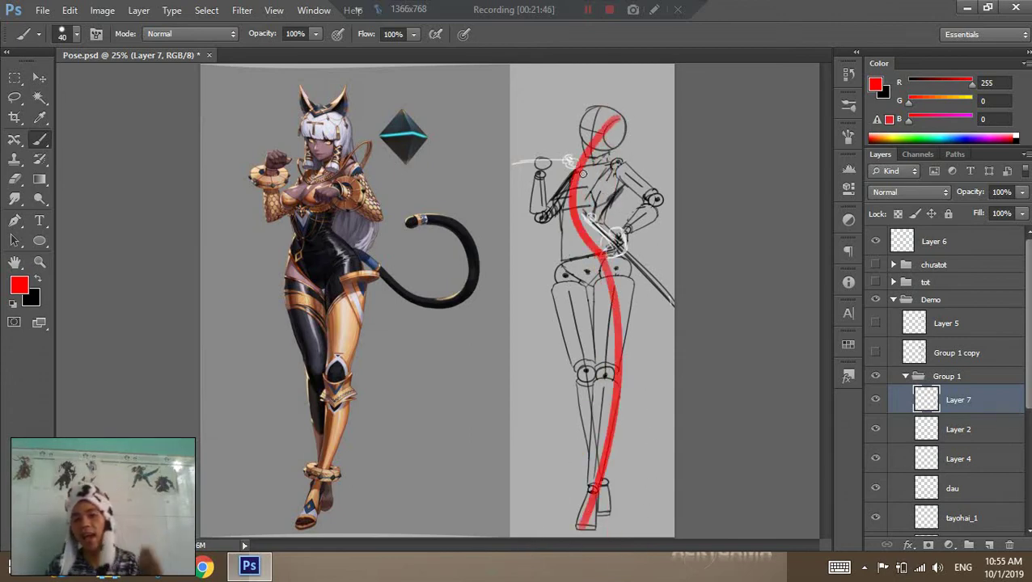
pyautogui.moveTo(481, 225); pyautogui.dragTo(602, 202)
pyautogui.hotkey('ctrl', 'z')
# Draw red strokes across the shoulders, a small curl and a long left curve, then undo them.
pyautogui.moveTo(497, 213); pyautogui.dragTo(560, 198)
pyautogui.moveTo(671, 342)
pyautogui.mouseDown()
pyautogui.moveTo(651, 360)
pyautogui.moveTo(673, 370)
pyautogui.mouseUp()
pyautogui.moveTo(525, 106); pyautogui.dragTo(443, 476)
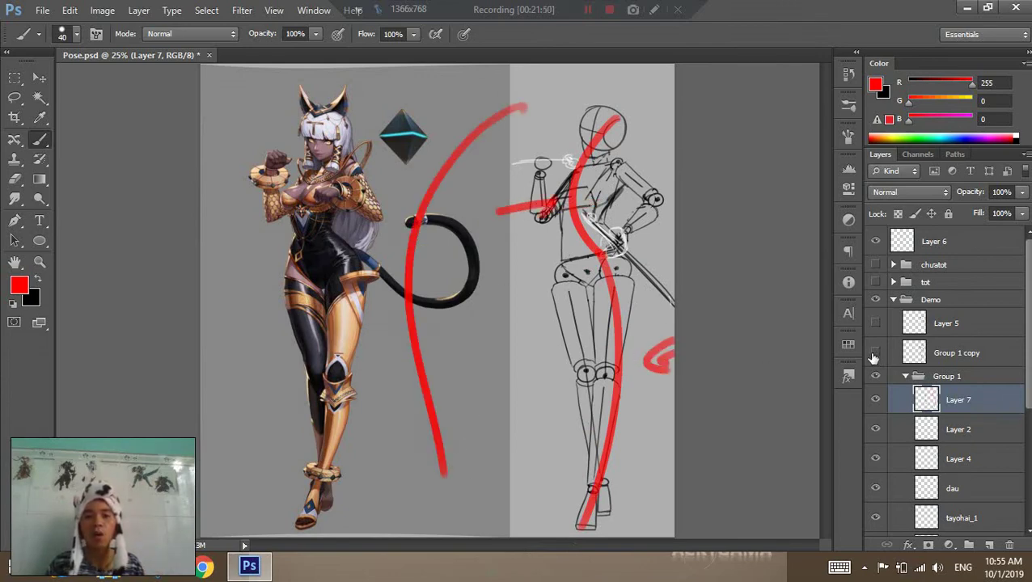
pyautogui.hotkey('ctrl', 'alt', 'z')
pyautogui.hotkey('ctrl', 'alt', 'z')
pyautogui.hotkey('ctrl', 'alt', 'z')
pyautogui.hotkey('ctrl', 'alt', 'z')
# Demo a red S-curve and a red X on the torso, then delete all red strokes.
pyautogui.moveTo(470, 110); pyautogui.dragTo(431, 140)
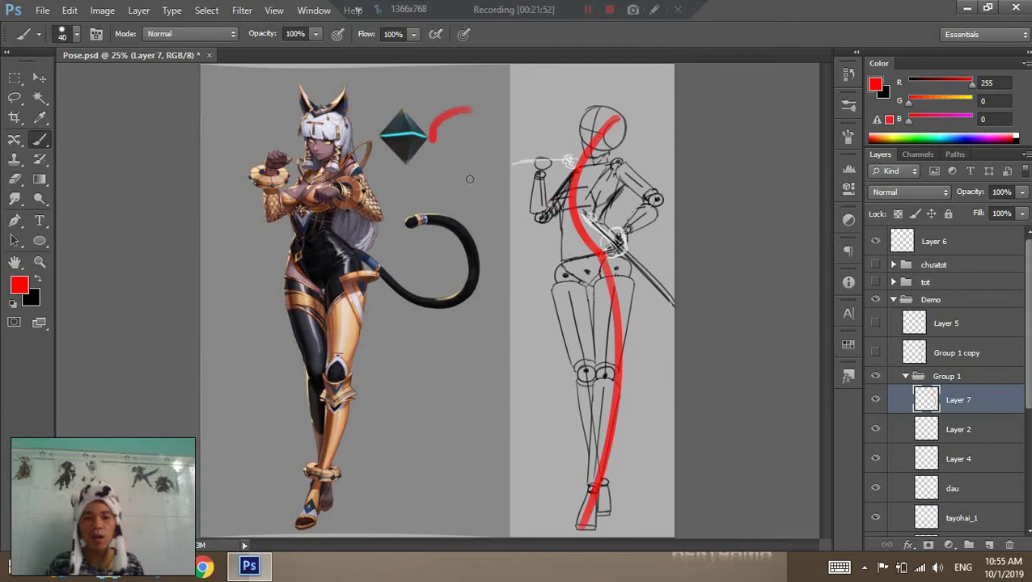
pyautogui.moveTo(470, 179); pyautogui.dragTo(488, 468)
pyautogui.moveTo(311, 211); pyautogui.dragTo(398, 296)
pyautogui.moveTo(402, 231); pyautogui.dragTo(323, 301)
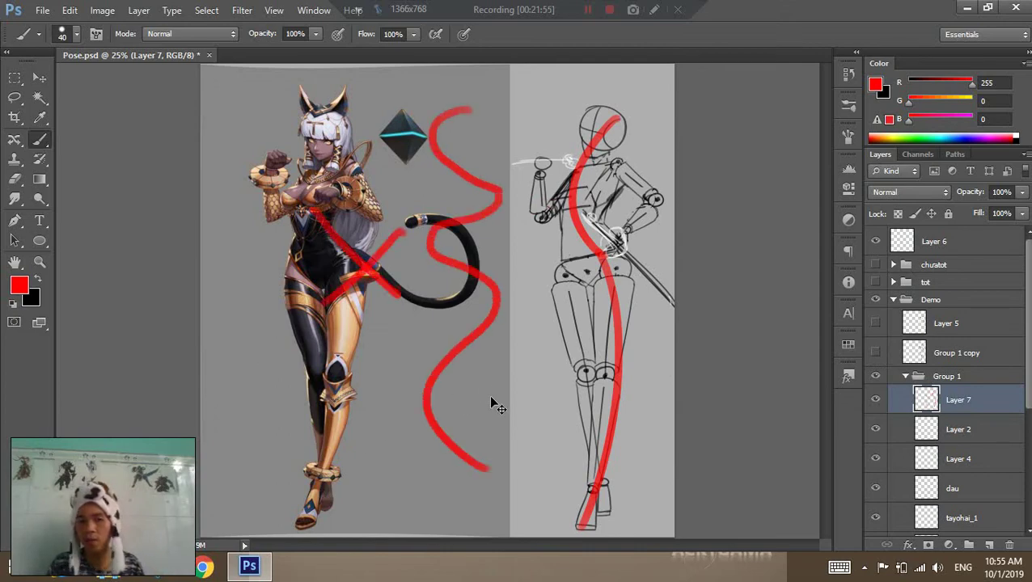
pyautogui.hotkey('ctrl', 'a')
pyautogui.press('Delete')
# Deselect the canvas and collapse Group 1 in the Layers panel.
pyautogui.hotkey('ctrl', 'd')
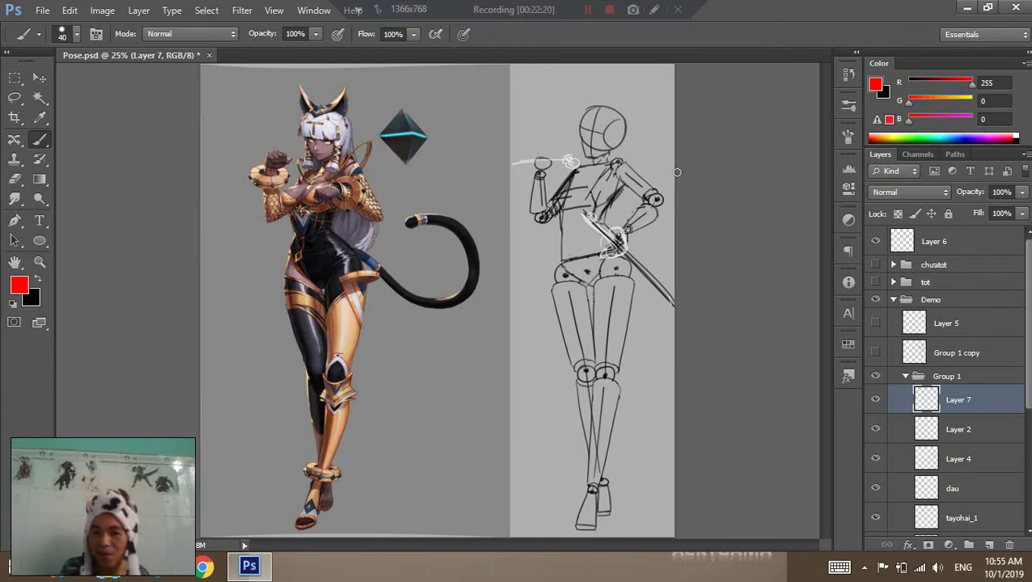
pyautogui.click(904, 377)
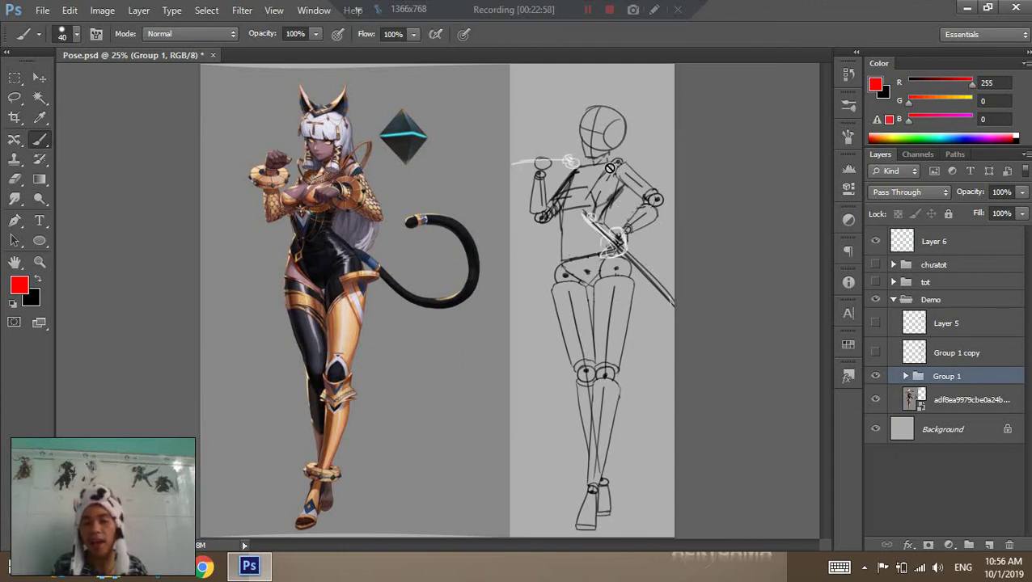
pyautogui.click(905, 376)
pyautogui.click(905, 376)
pyautogui.click(875, 376)
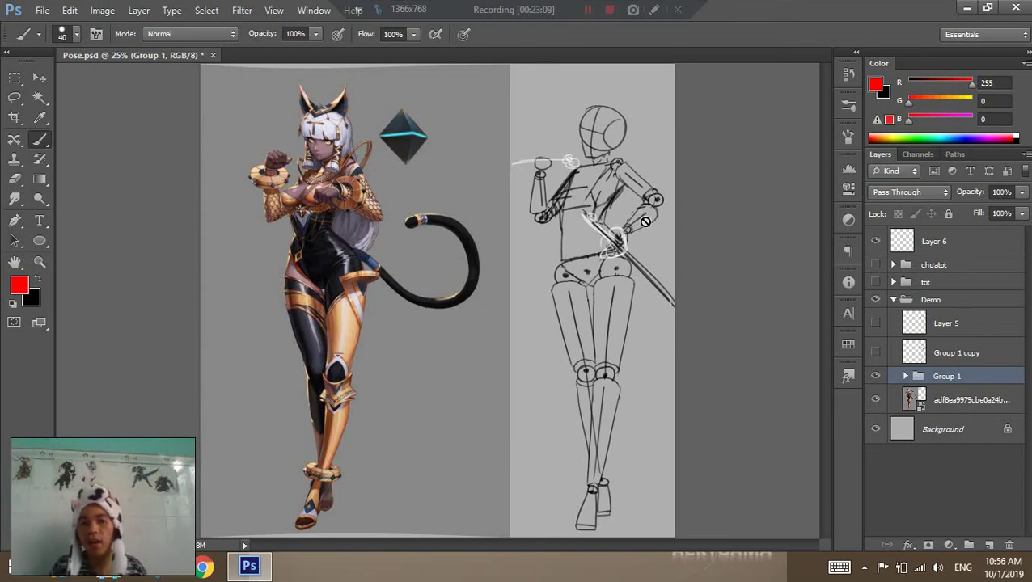
pyautogui.press('z')
pyautogui.click(645, 221)
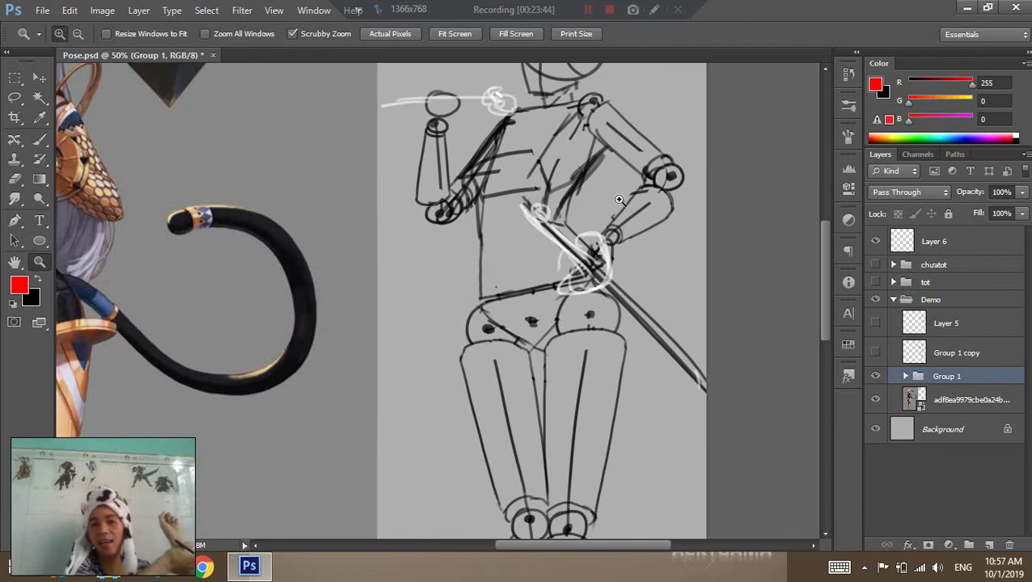
pyautogui.keyDown('alt'); pyautogui.click(539, 244); pyautogui.keyUp('alt')
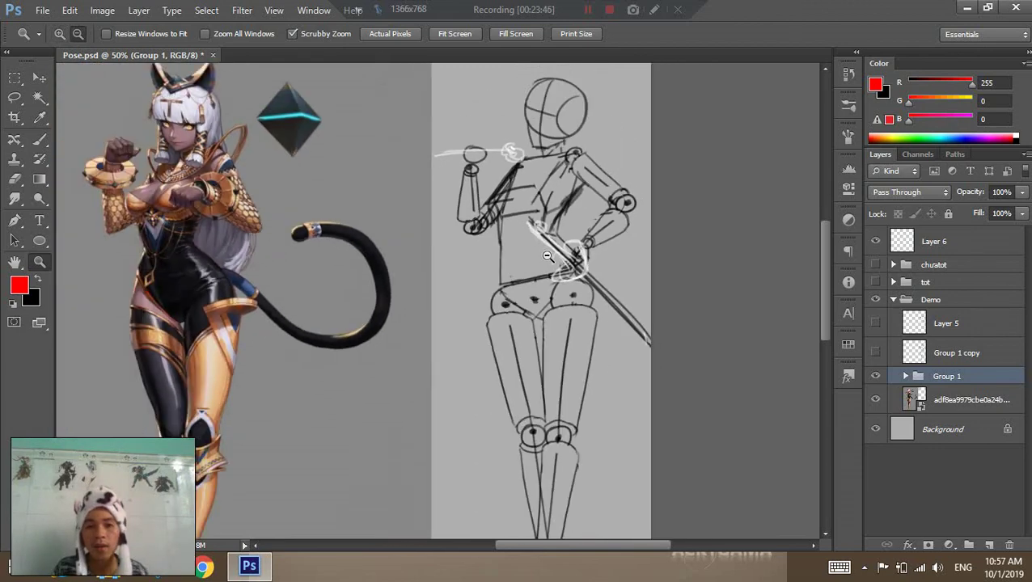
pyautogui.press('v')
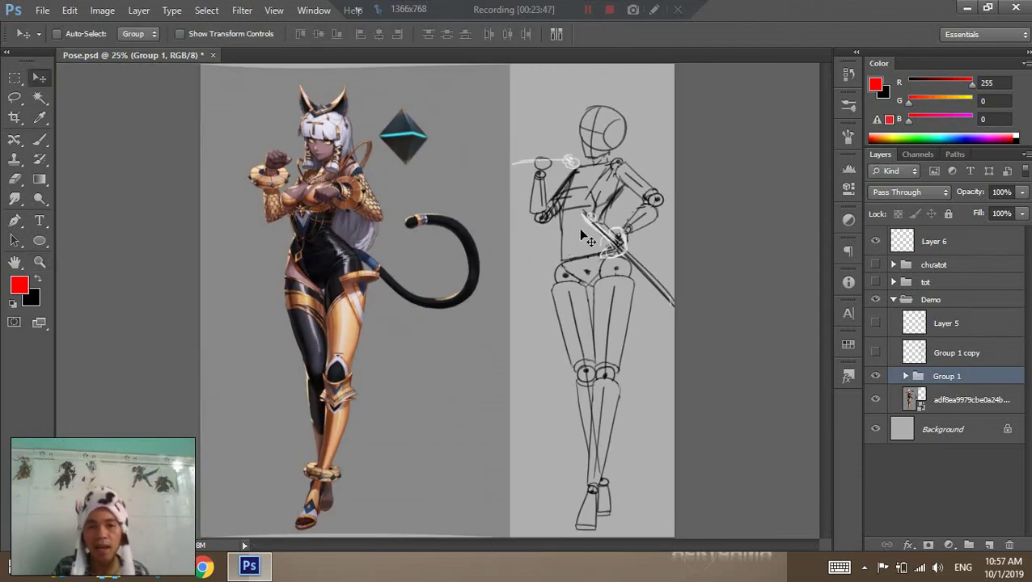